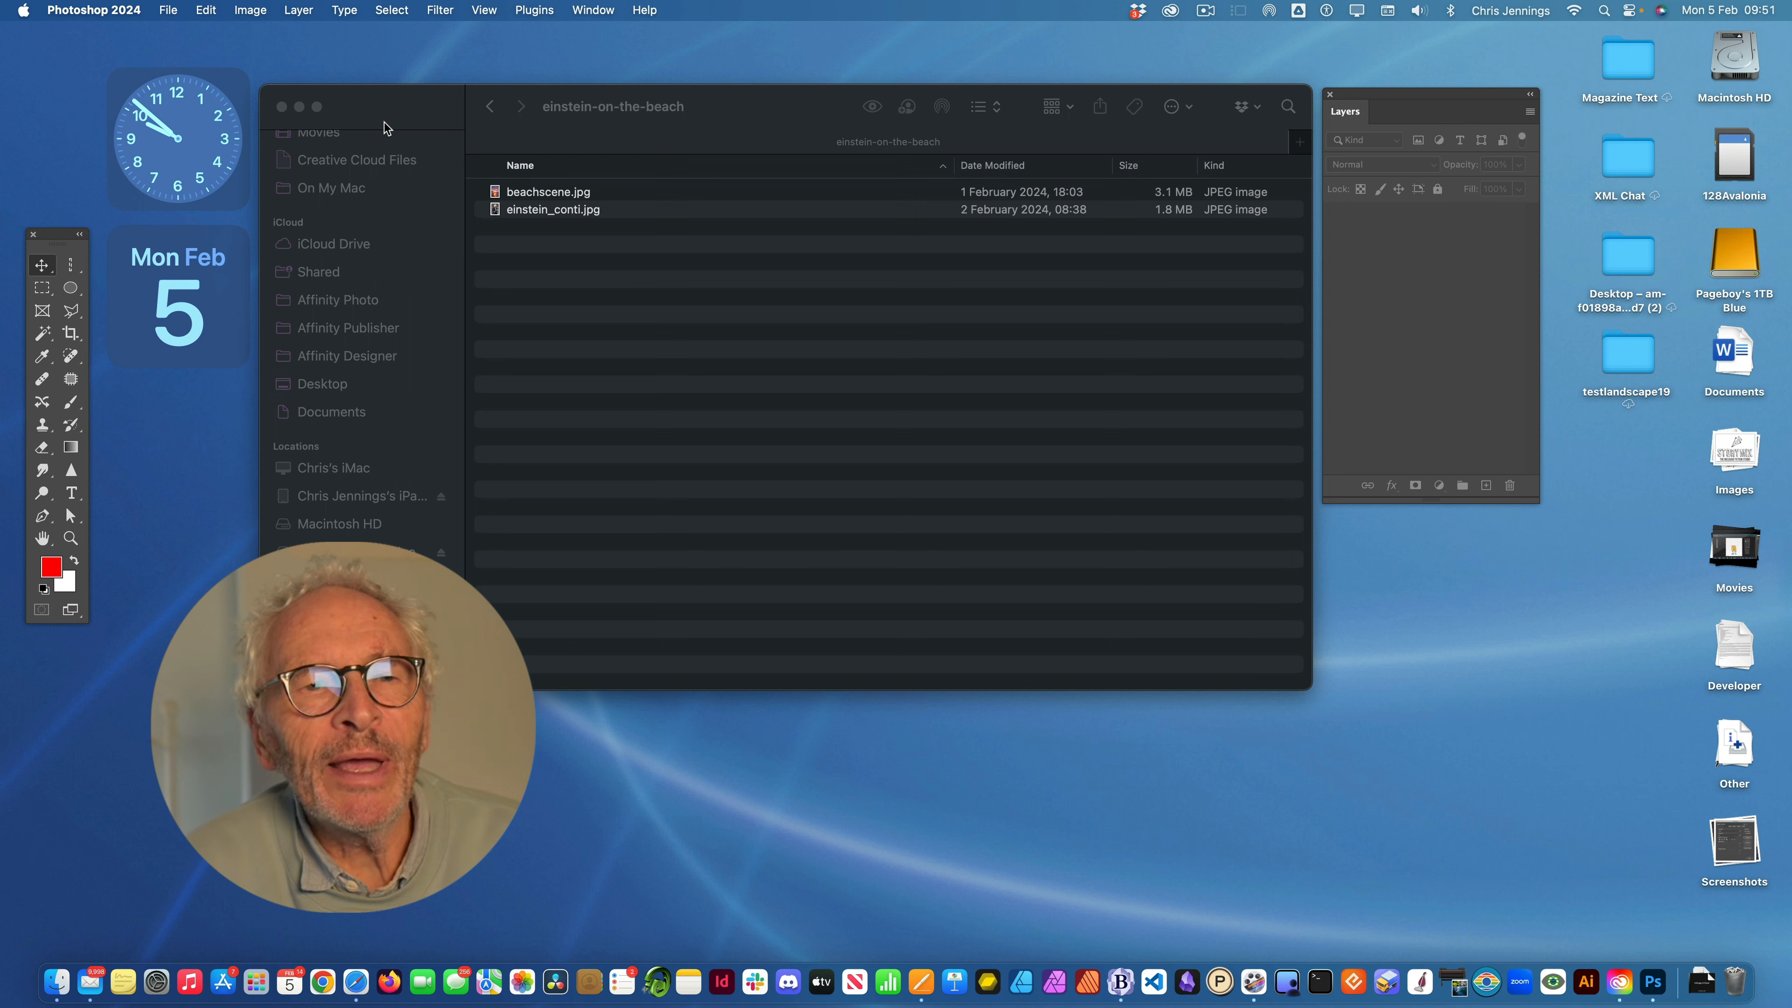
- Create a new A4 portrait document, 210 x 297 mm at 300 pixels/inch, in CMYK Color mode with a white background
{"action": "left_click", "coordinate": [169, 11]}
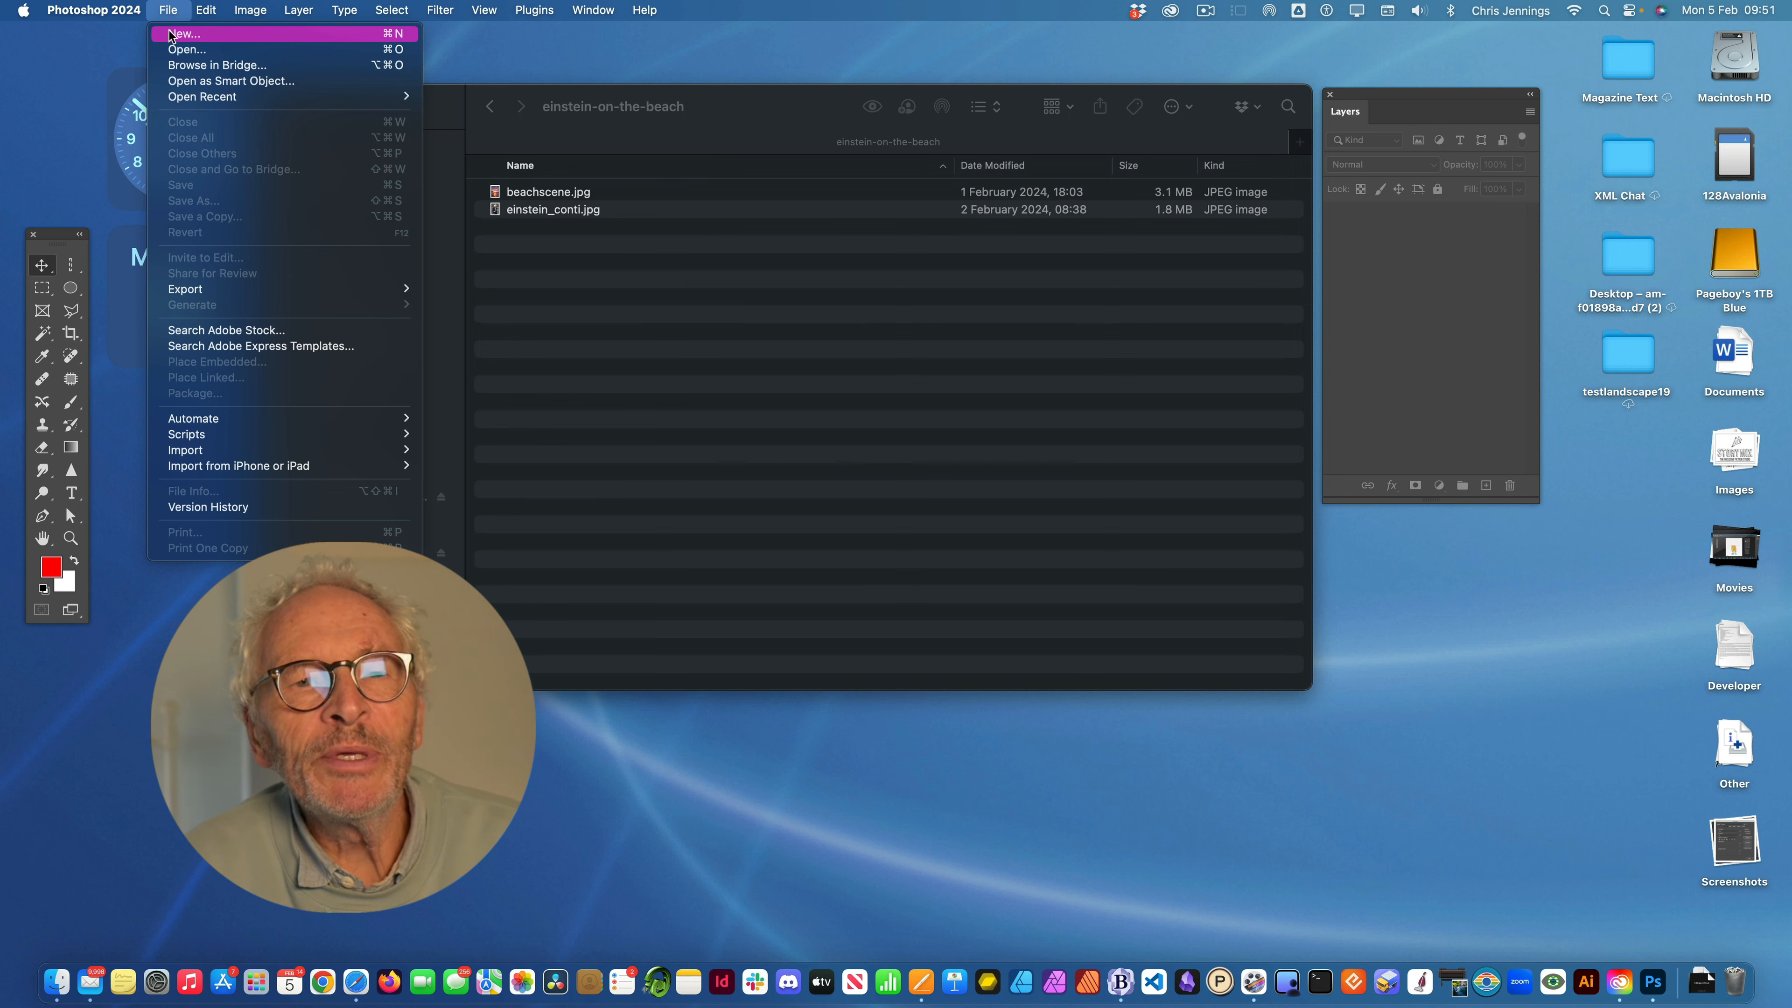
{"action": "left_click", "coordinate": [171, 34]}
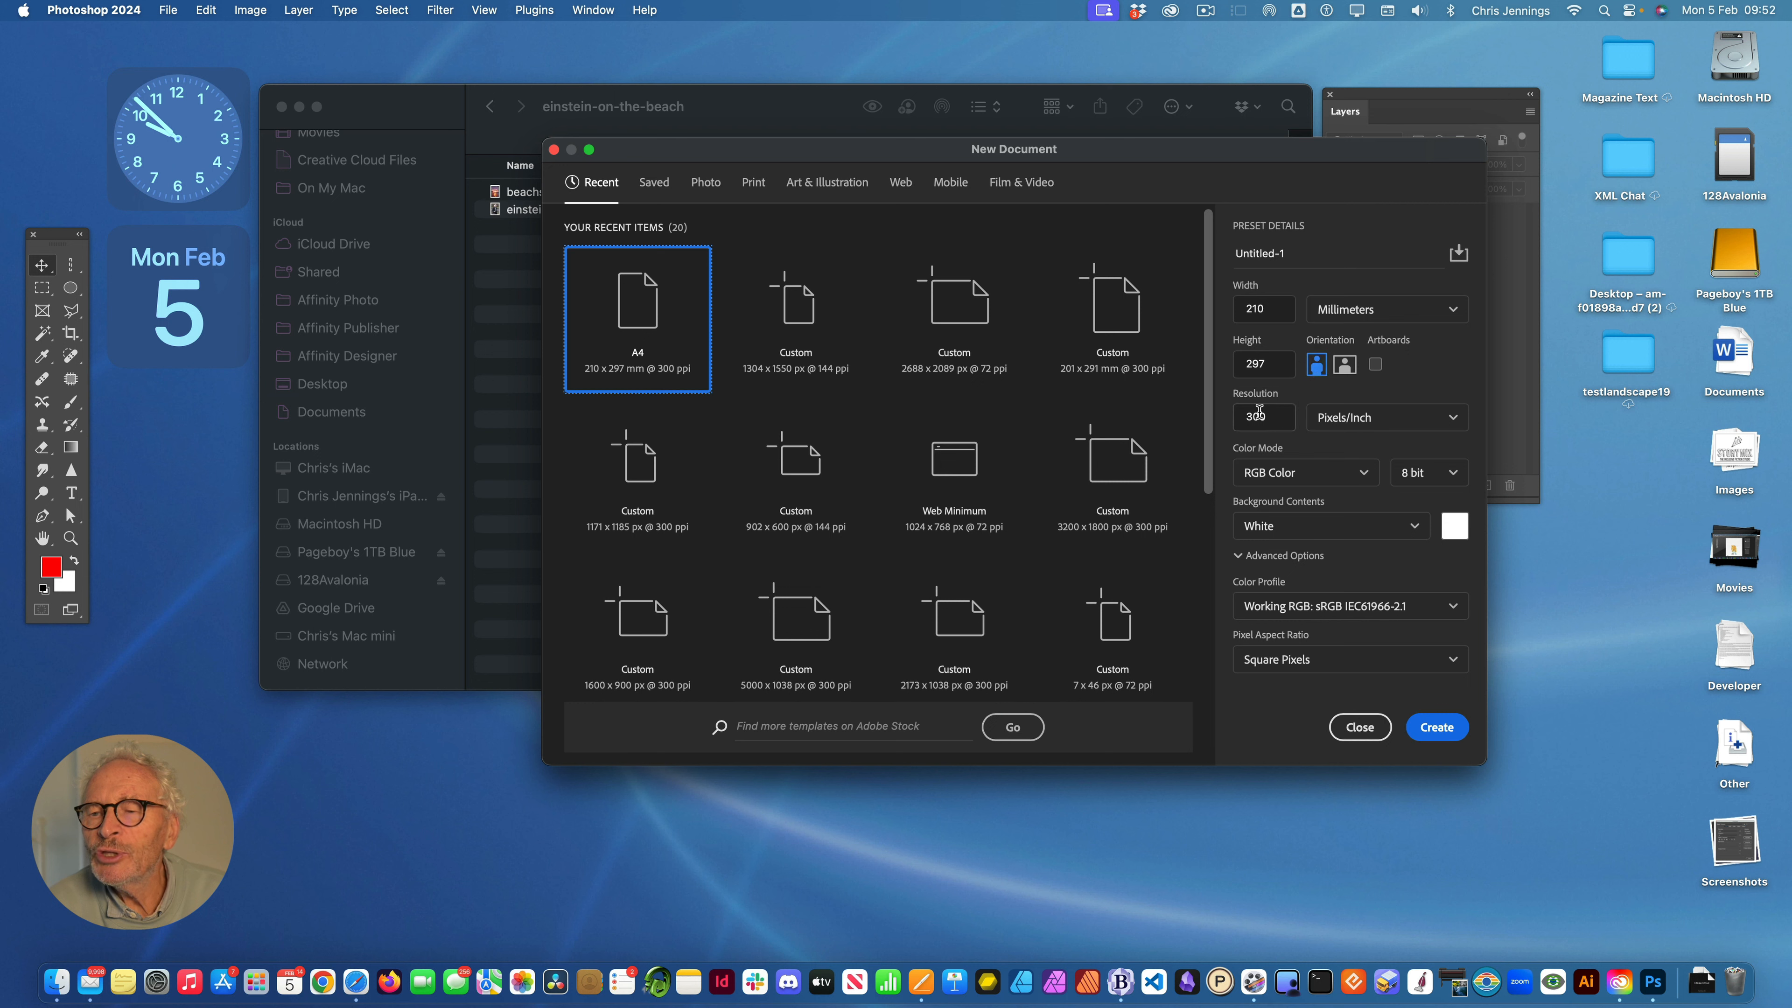
{"action": "left_click", "coordinate": [1361, 477]}
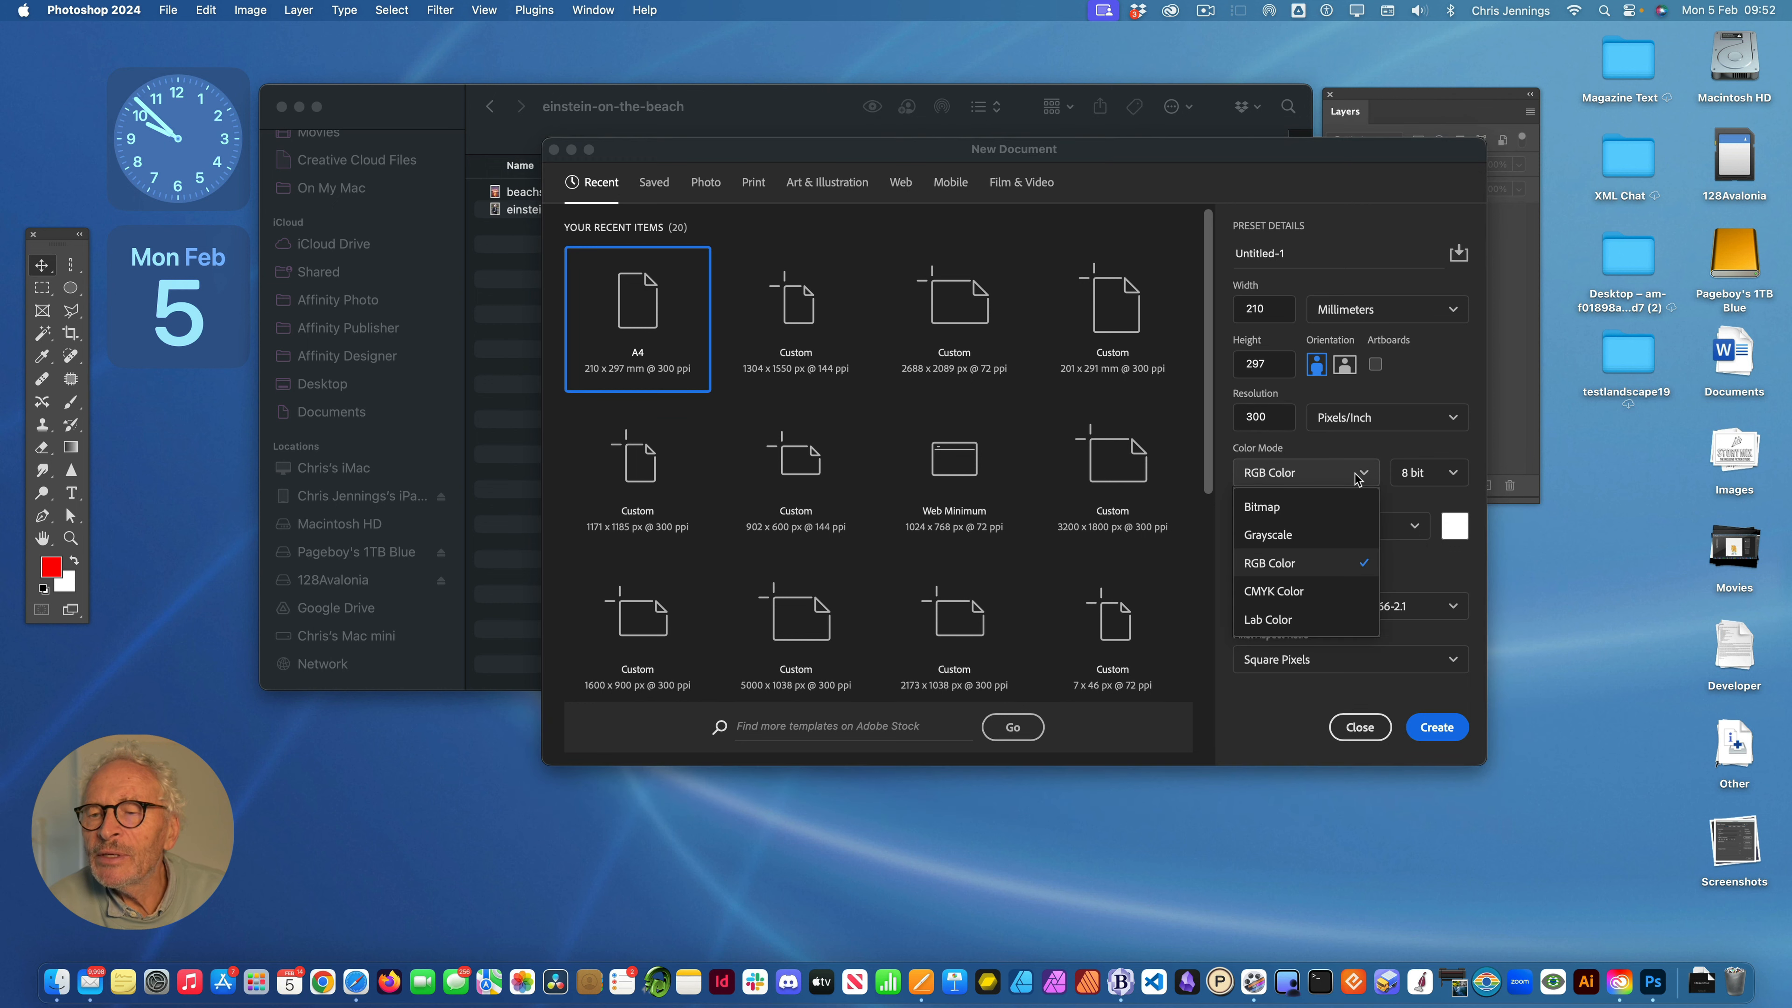
{"action": "left_click", "coordinate": [1296, 591]}
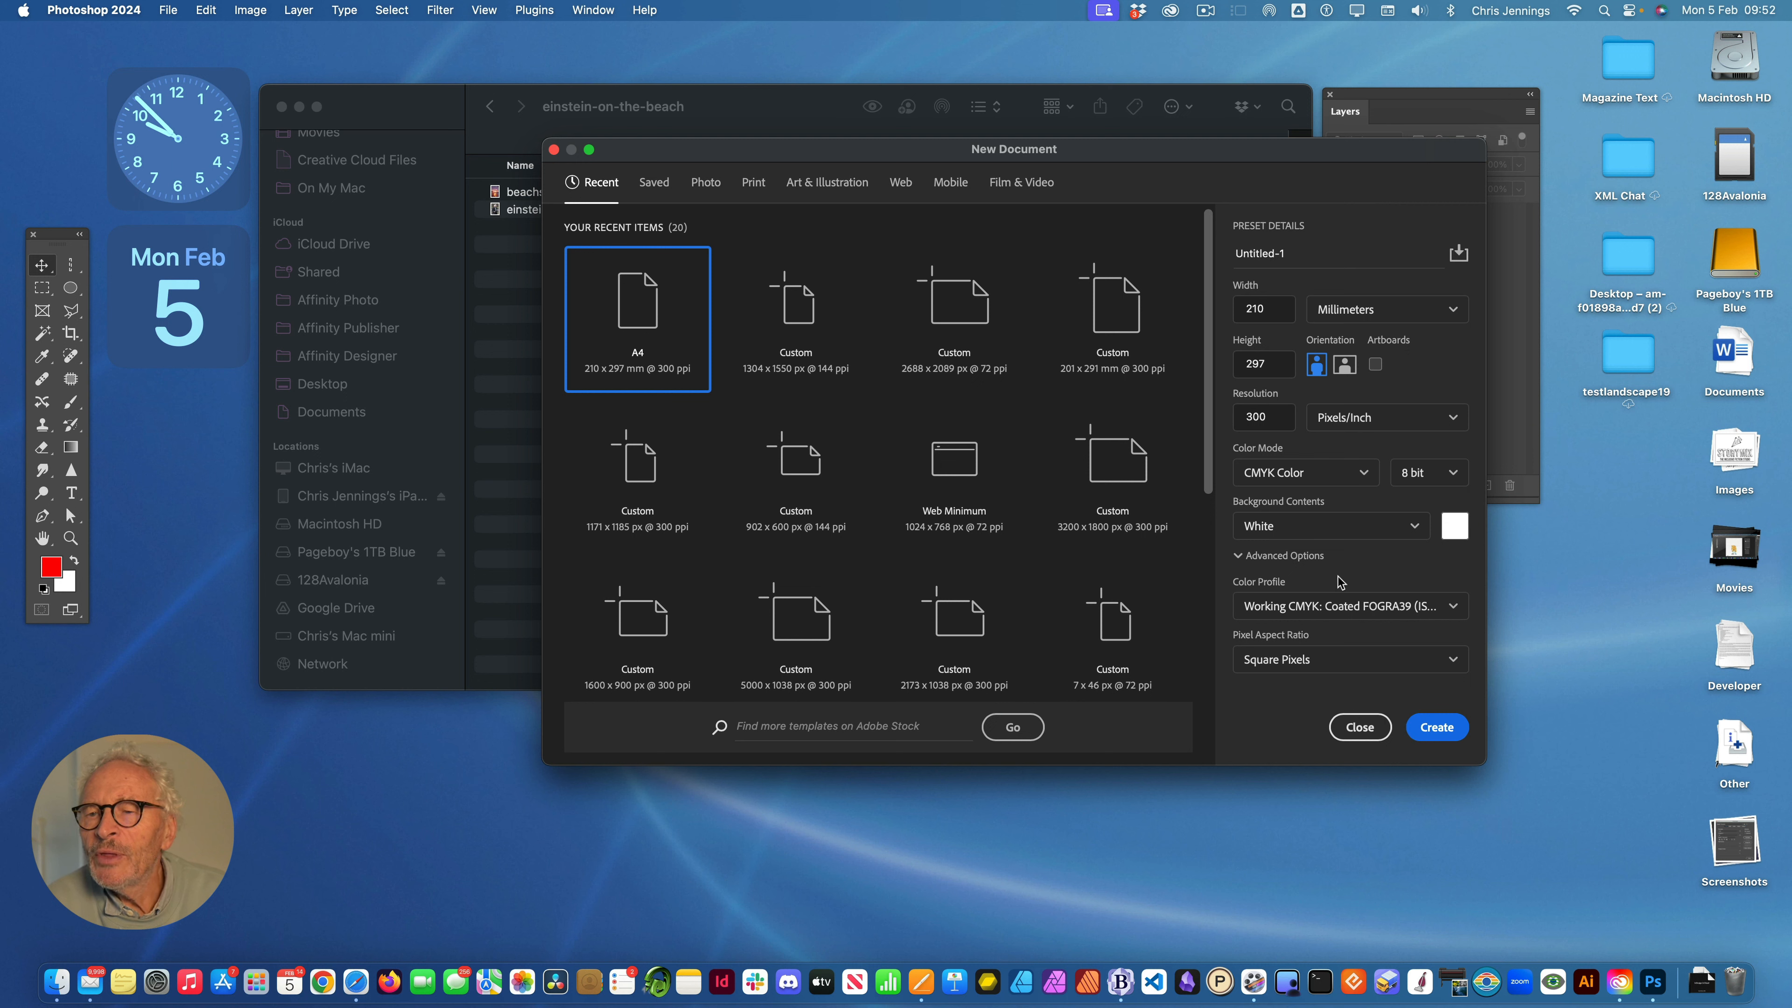
{"action": "left_click", "coordinate": [1435, 727]}
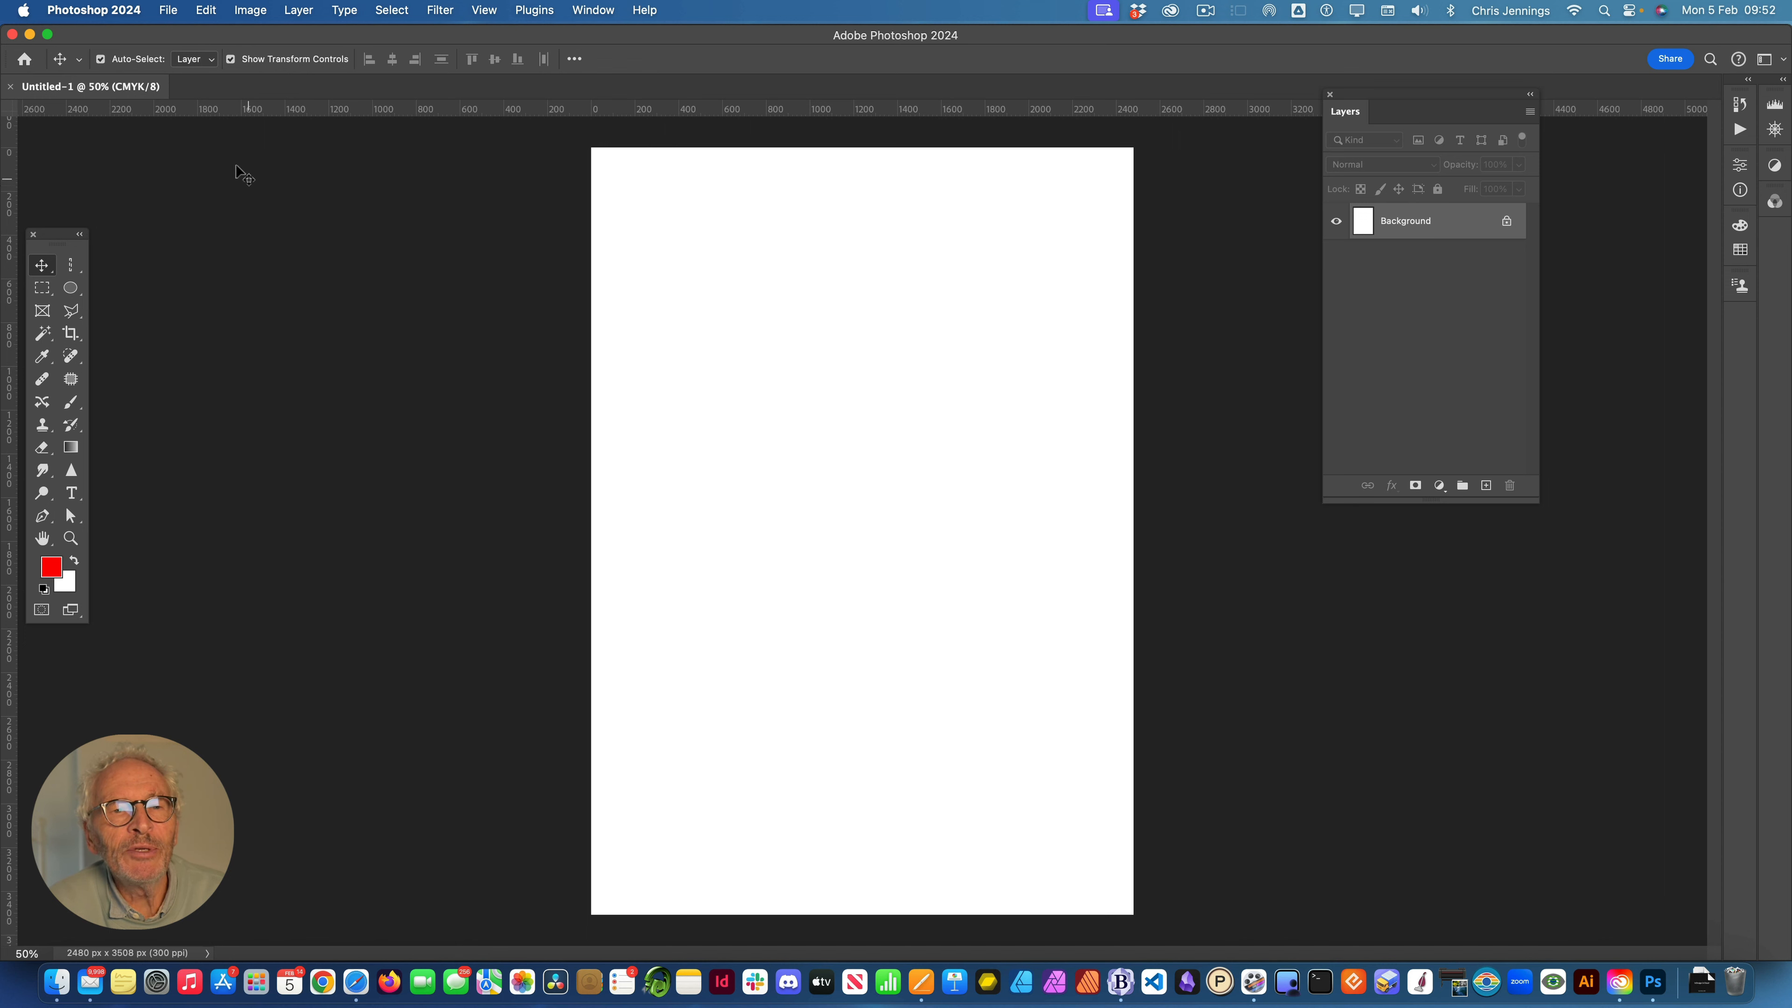
- Place beachscene.jpg as an embedded image and enlarge it proportionally to about 15.12% so it covers the whole page
{"action": "left_click", "coordinate": [169, 13]}
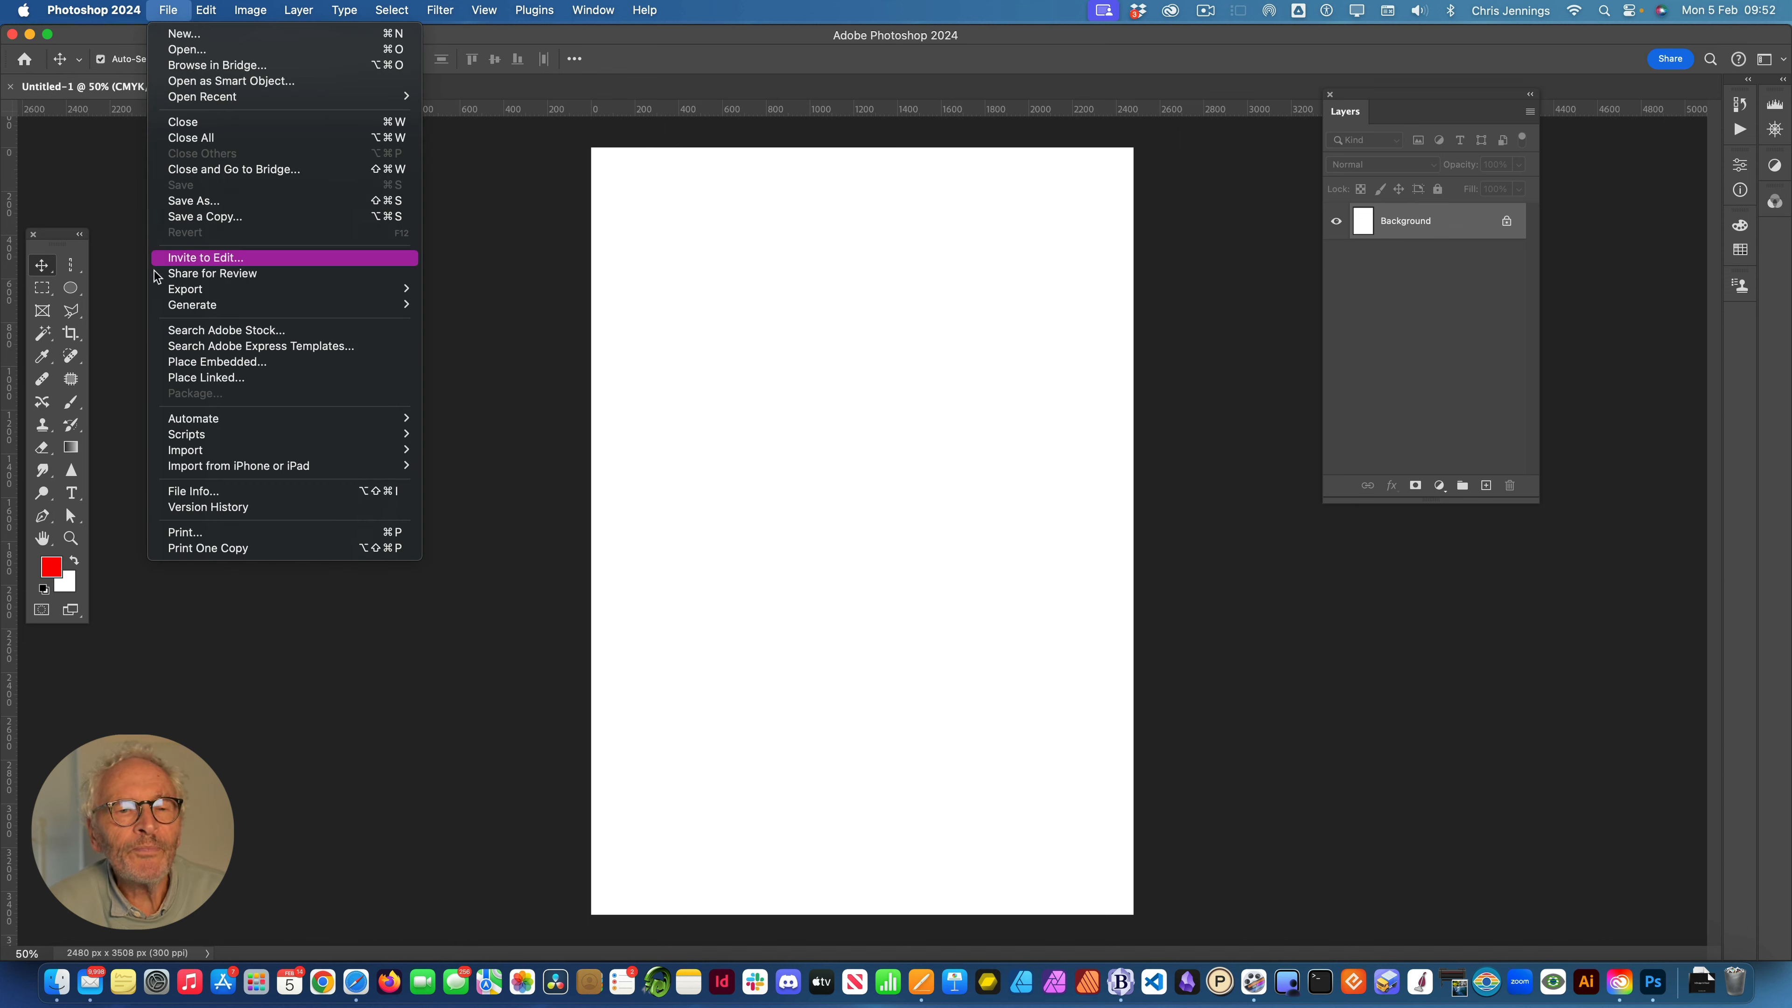
{"action": "left_click", "coordinate": [219, 363]}
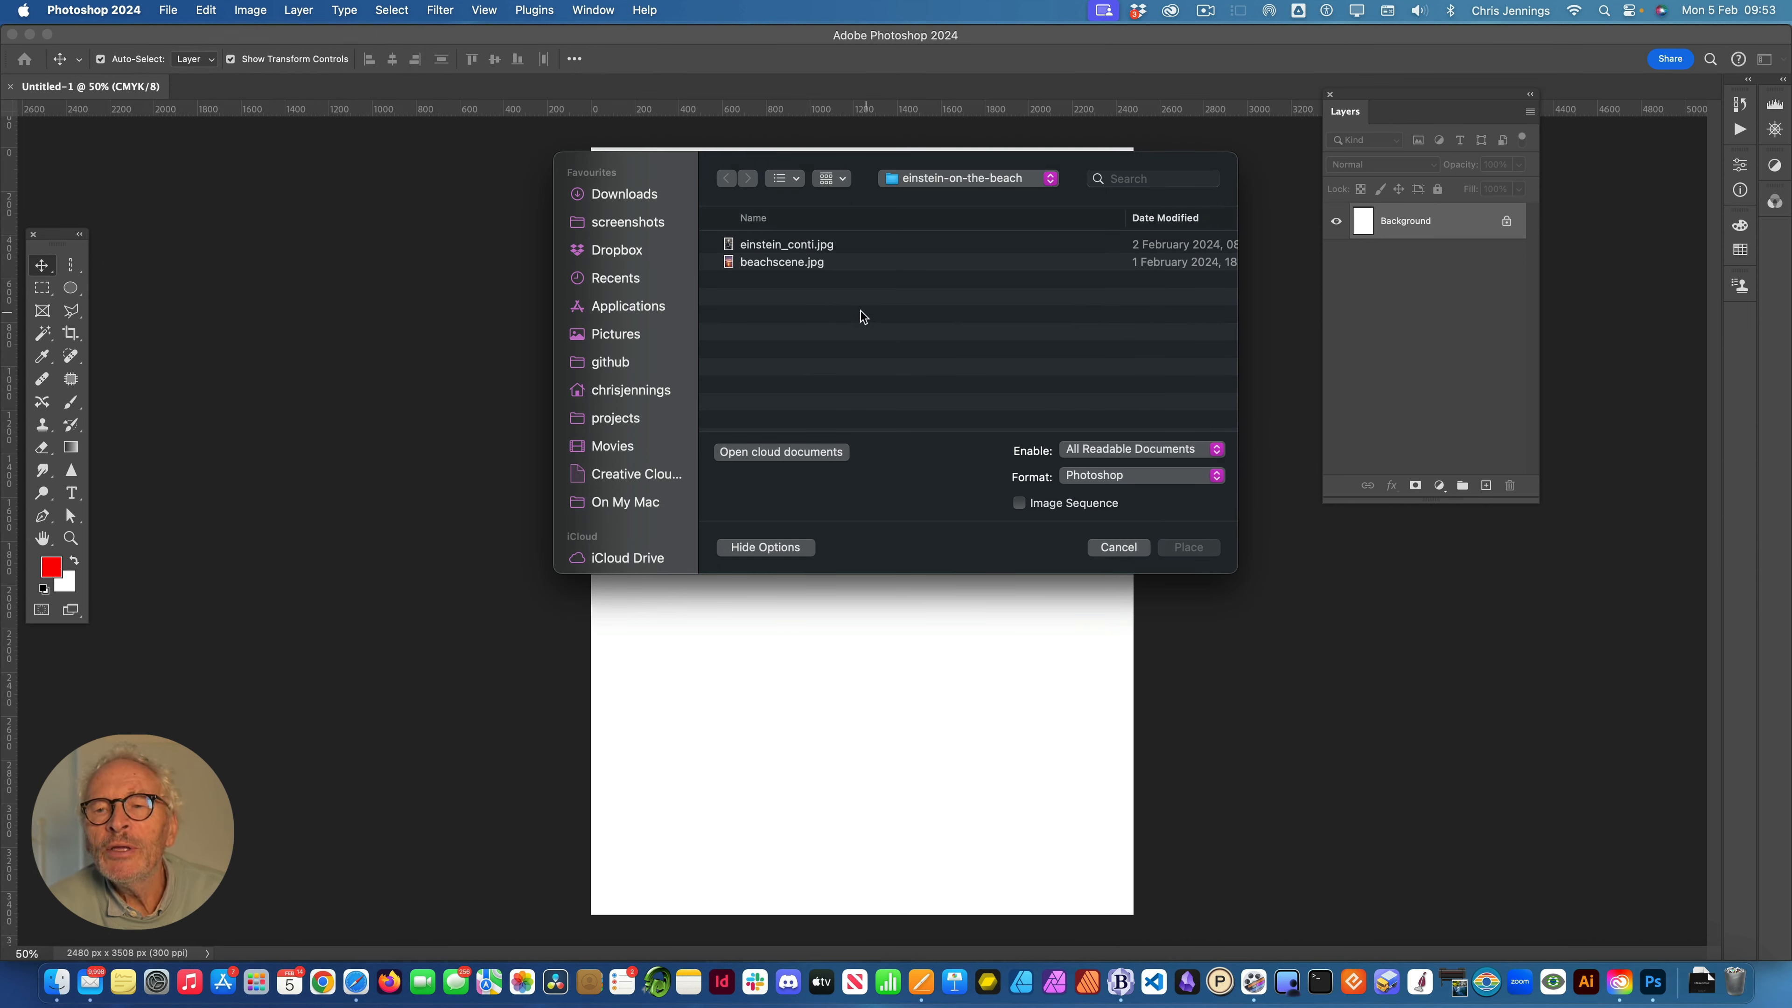
{"action": "left_click", "coordinate": [840, 261]}
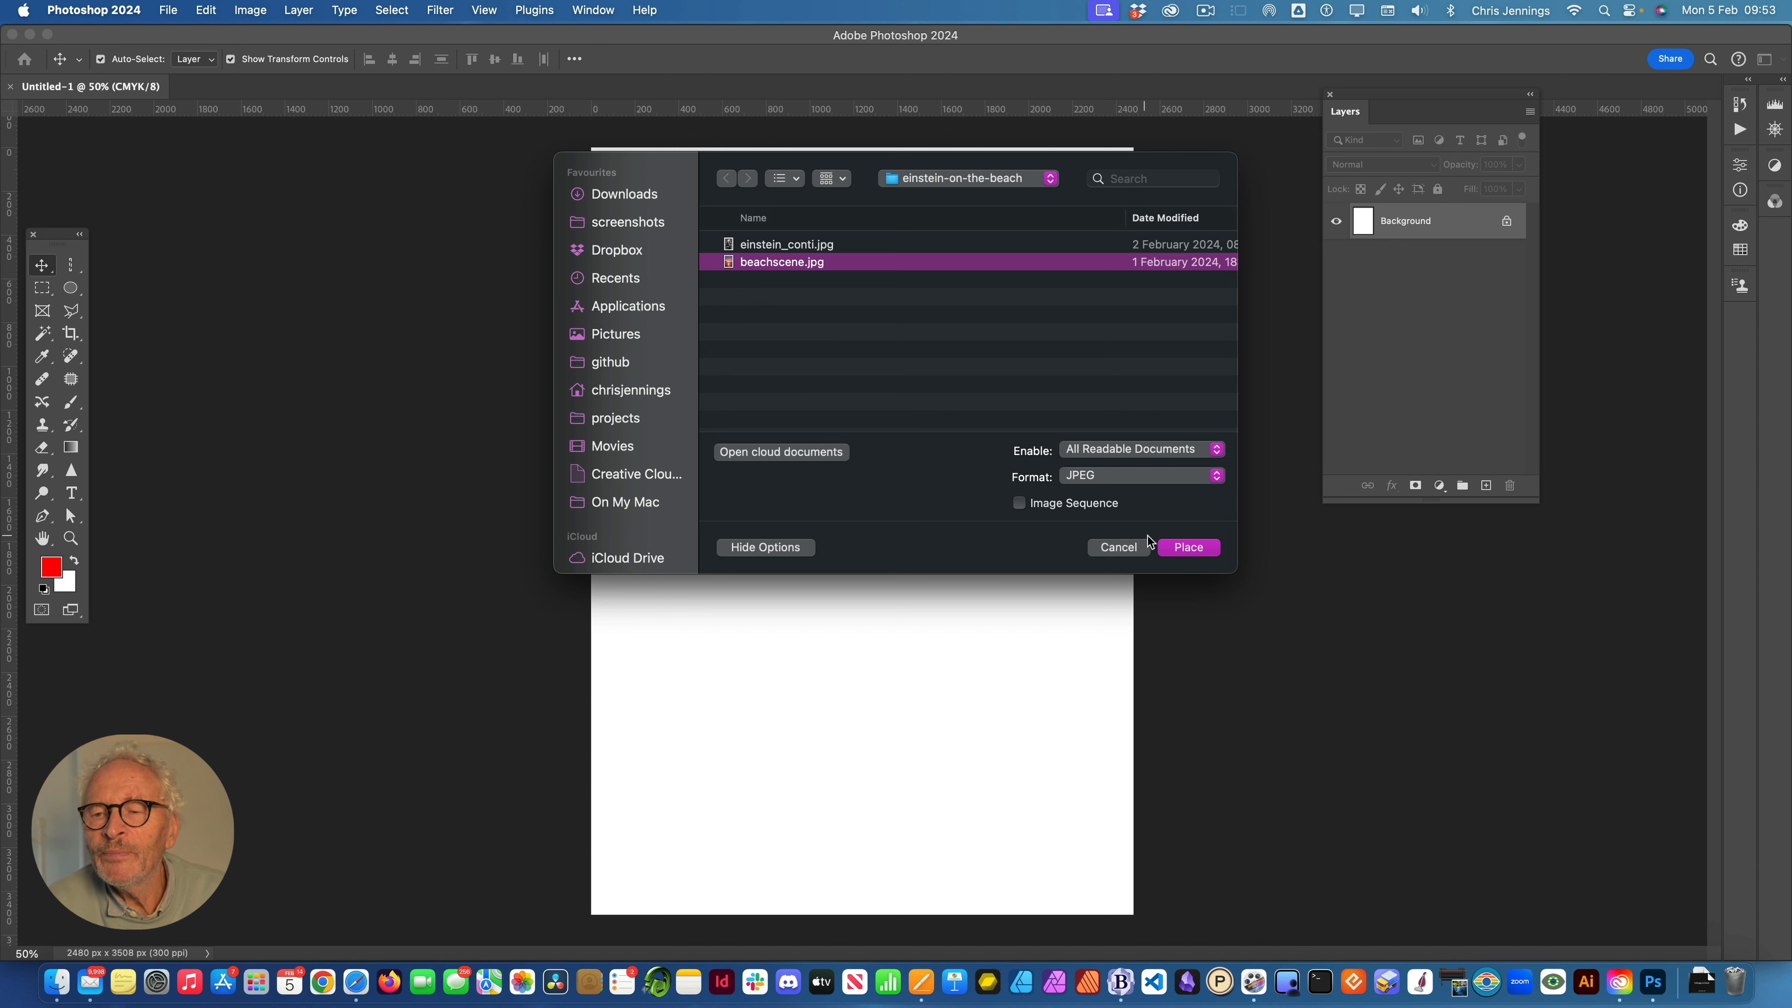
{"action": "left_click", "coordinate": [1180, 548]}
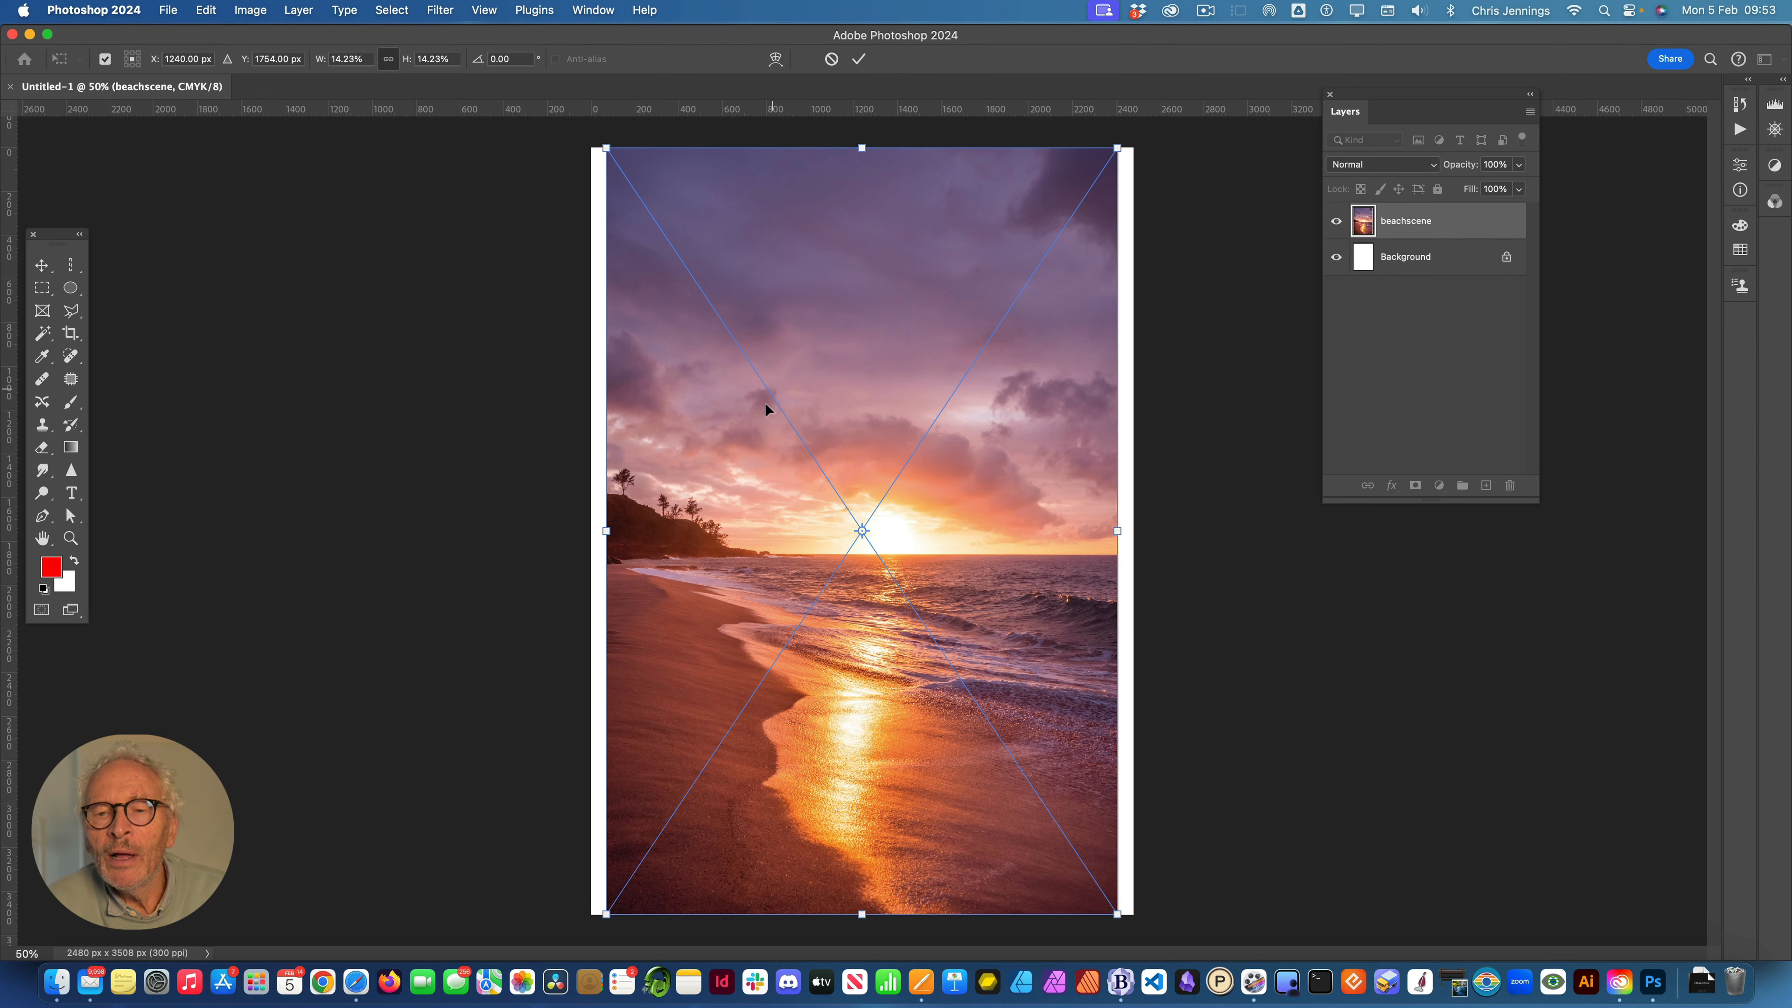
{"action": "left_click_drag", "start_coordinate": [606, 149], "coordinate": [576, 131]}
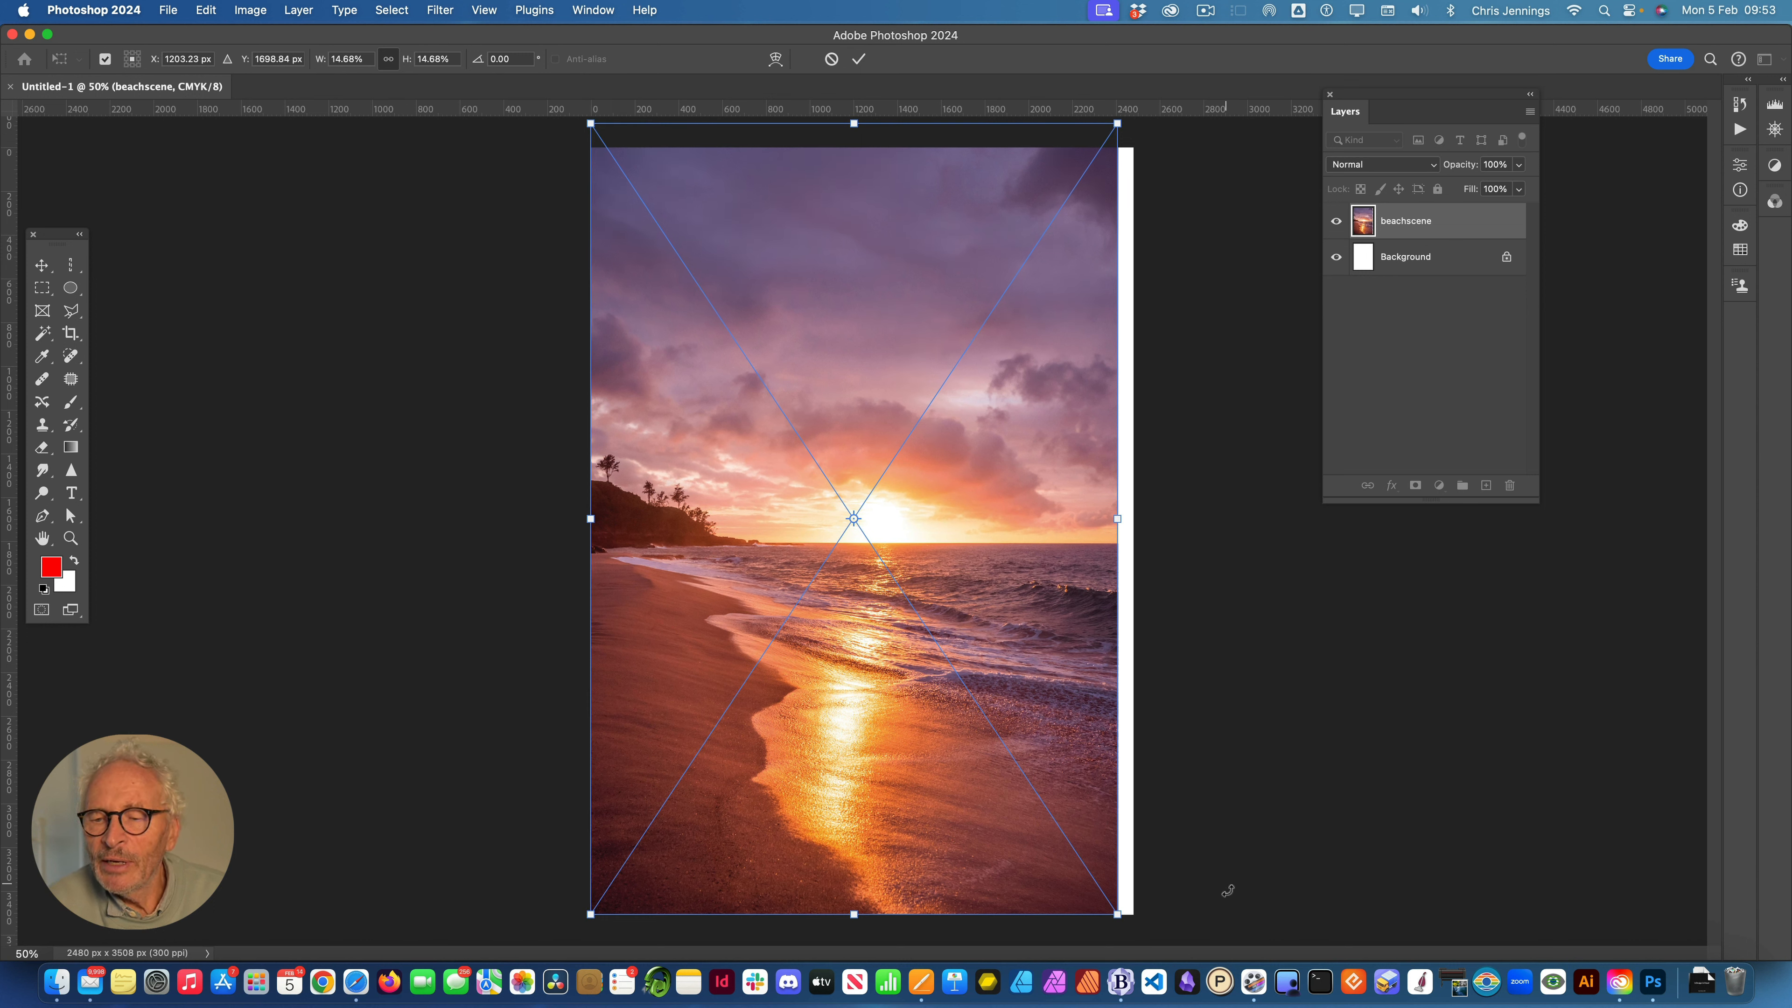
{"action": "left_click_drag", "start_coordinate": [1117, 916], "coordinate": [1141, 940]}
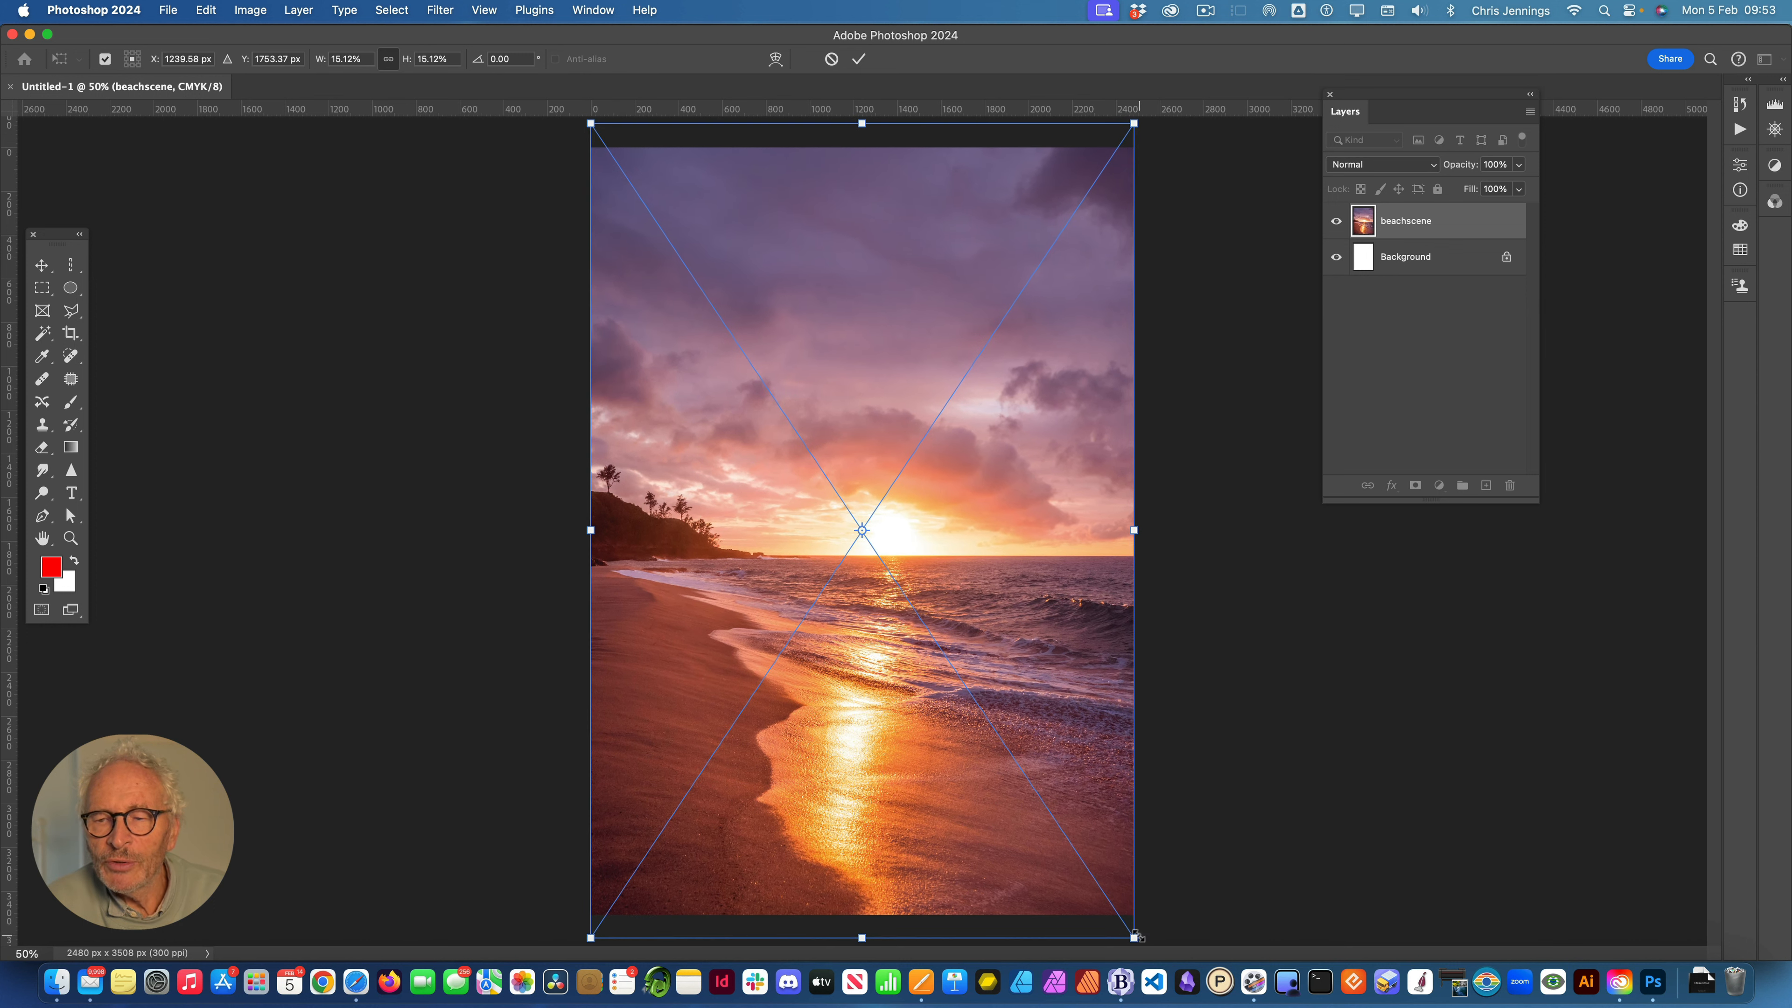
{"action": "key", "text": "Return"}
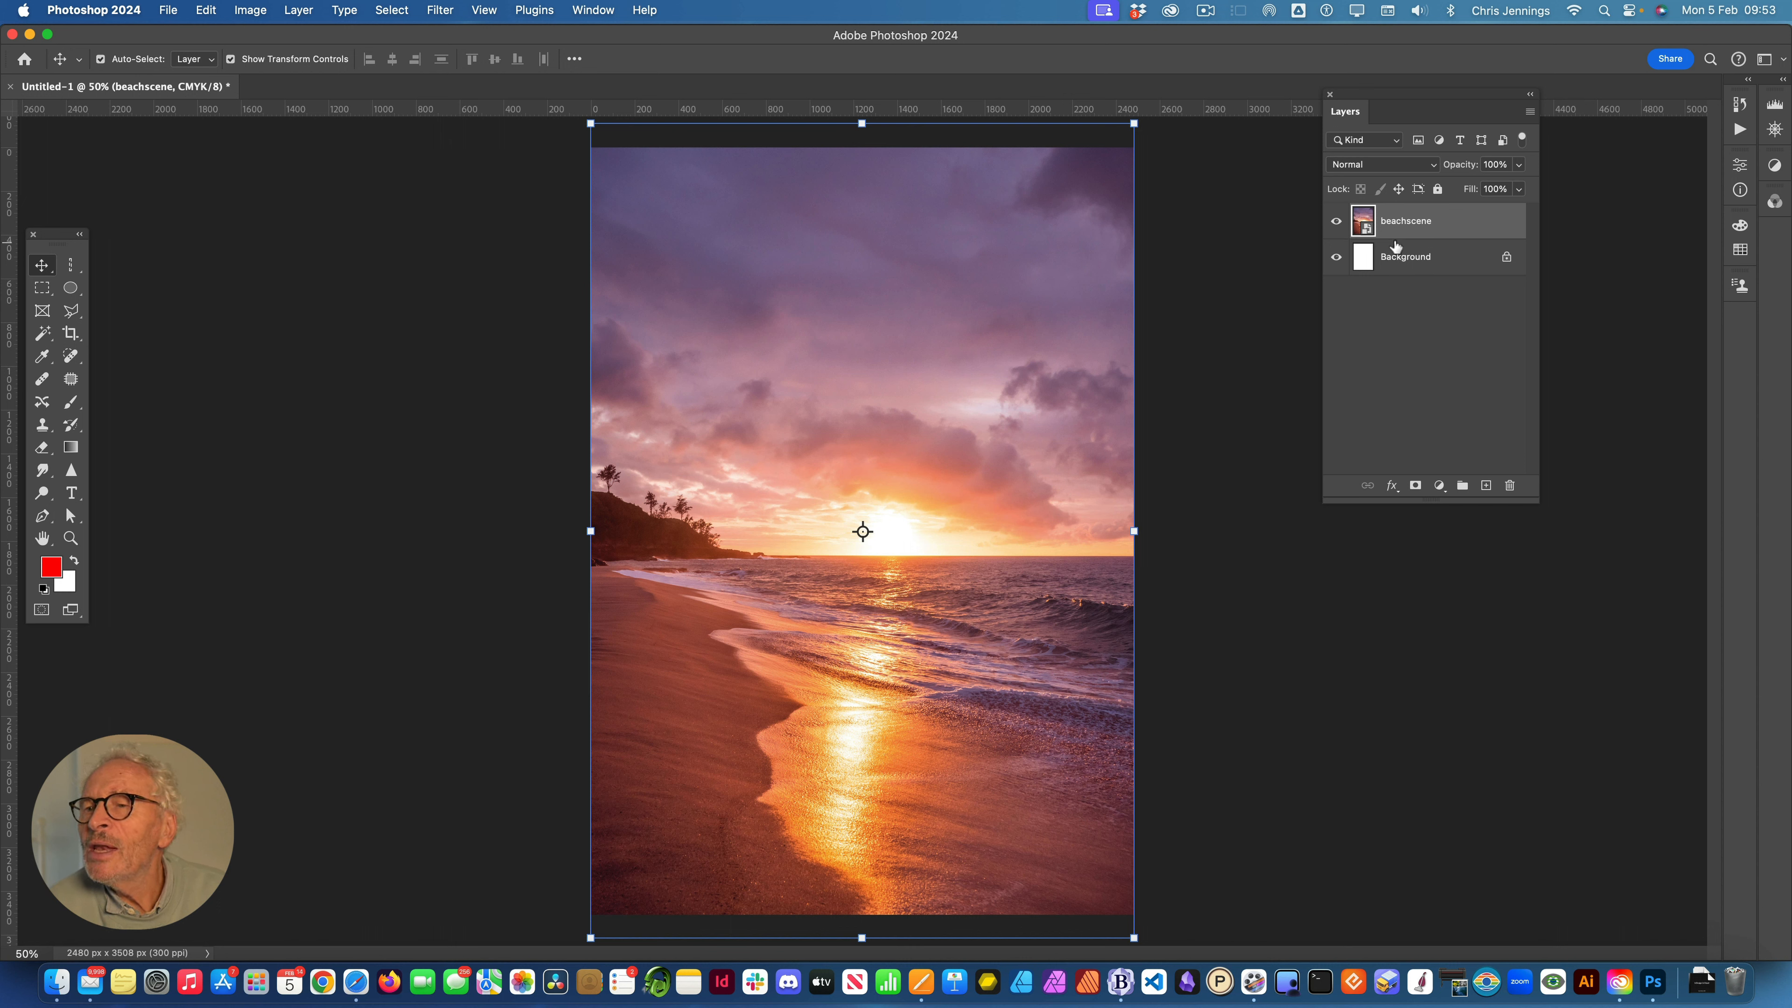
{"action": "left_click", "coordinate": [594, 11]}
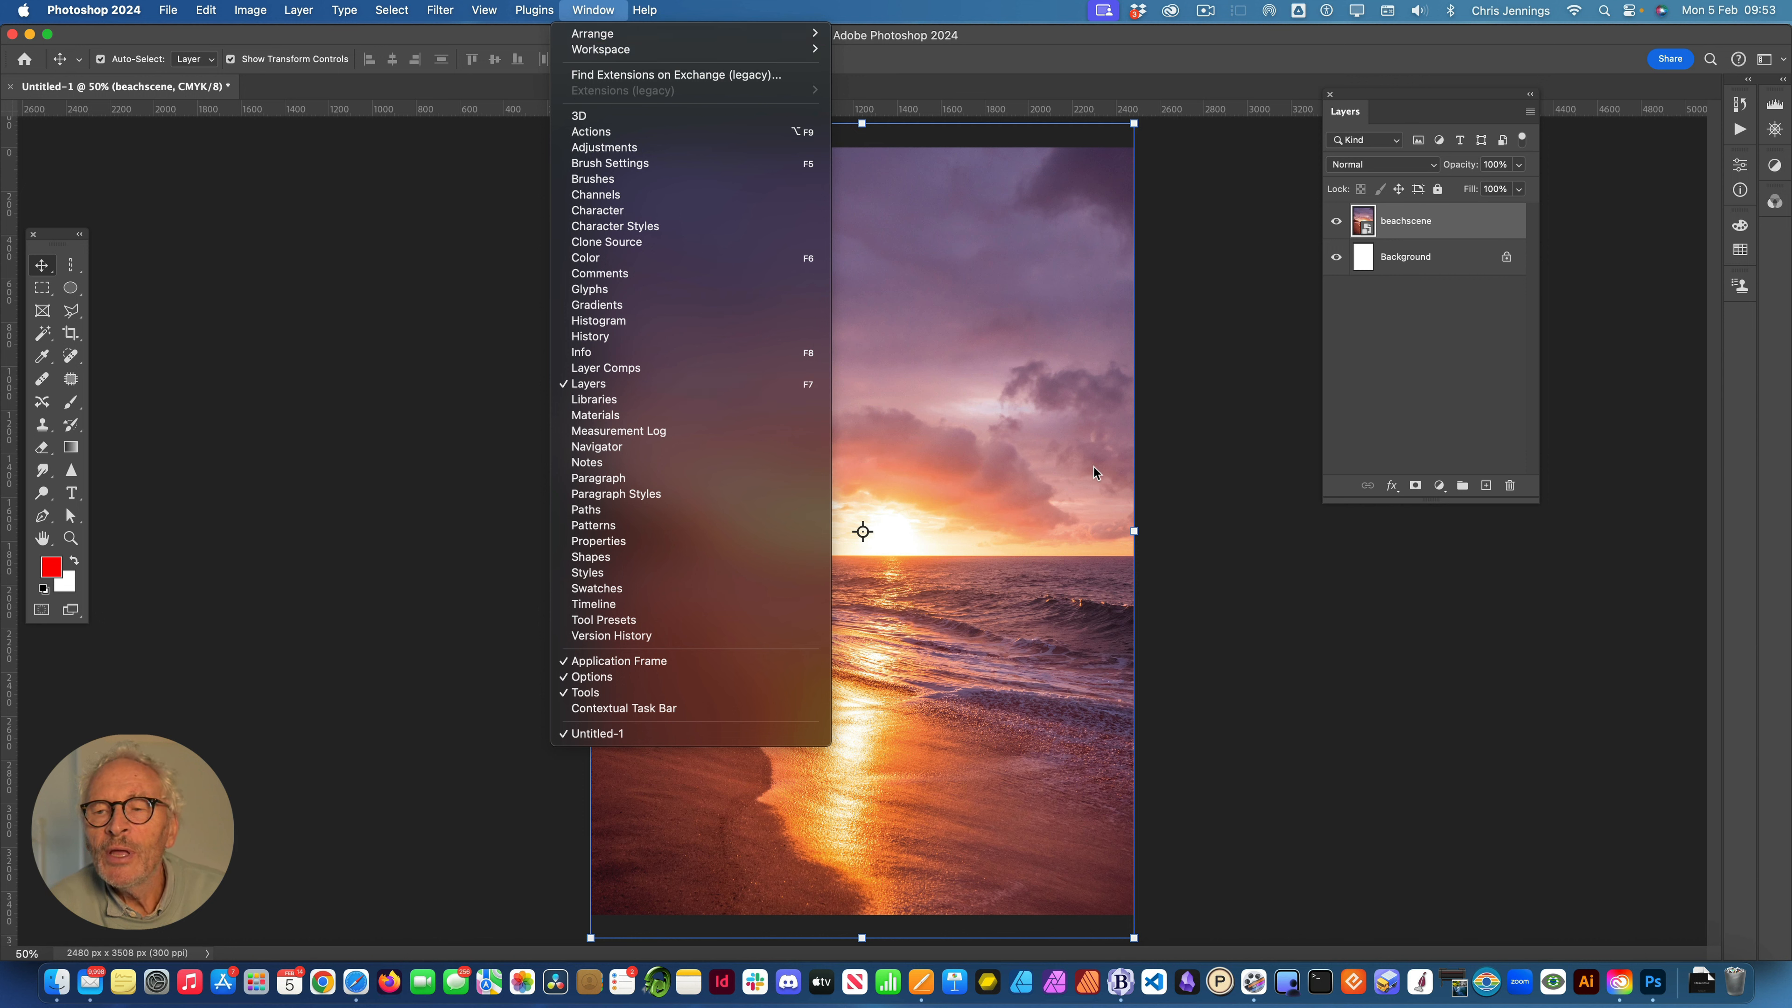
{"action": "left_click", "coordinate": [1214, 482]}
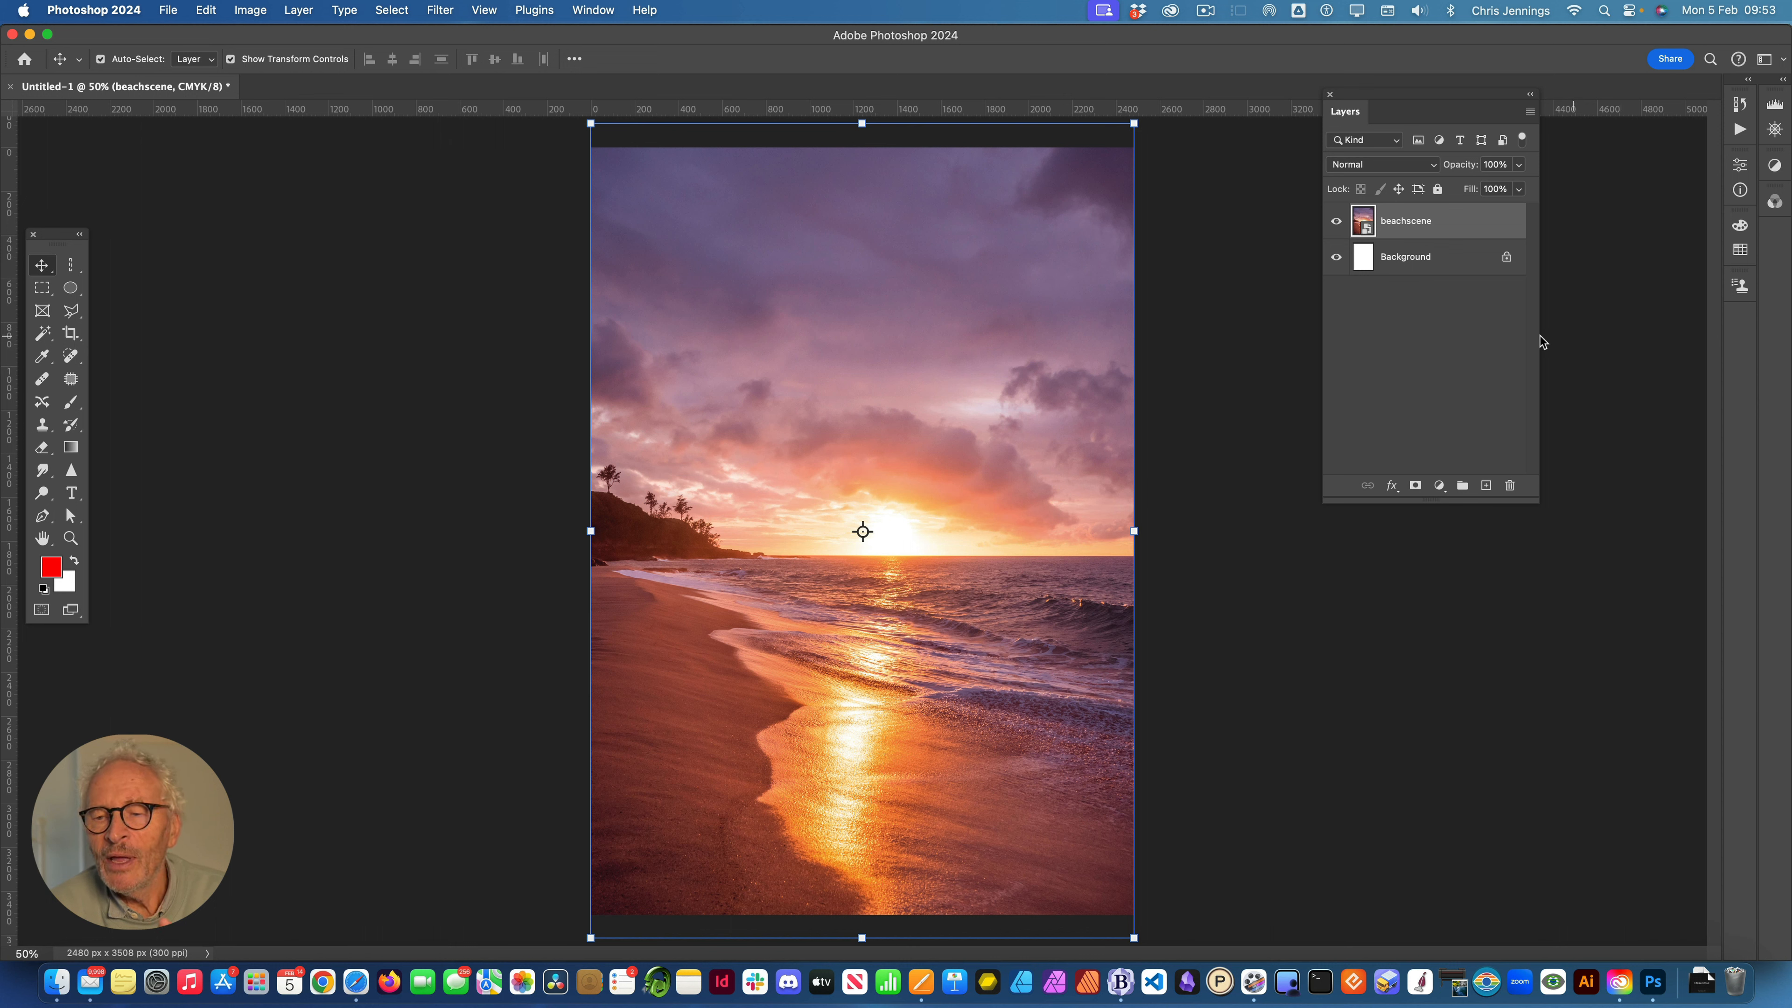
{"action": "left_click", "coordinate": [1252, 300]}
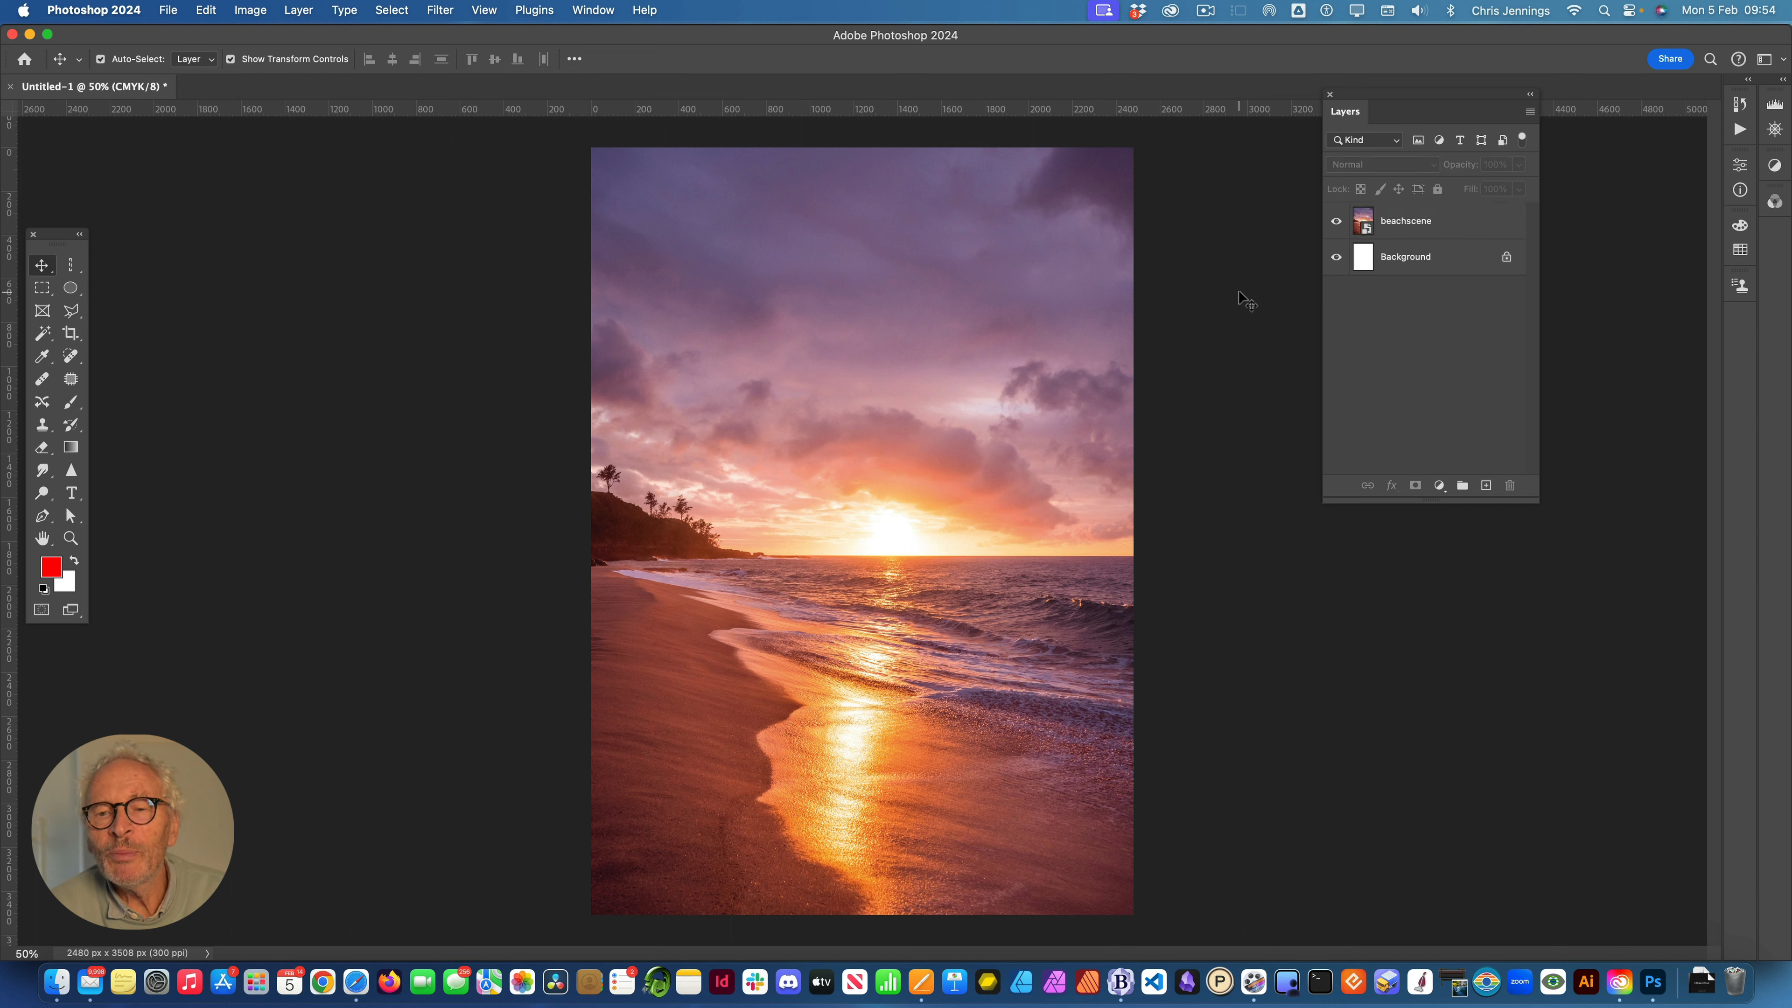
- Place einstein_conti.jpg as an embedded image at 100% and align it with the page's lower-left corner
{"action": "left_click", "coordinate": [169, 12]}
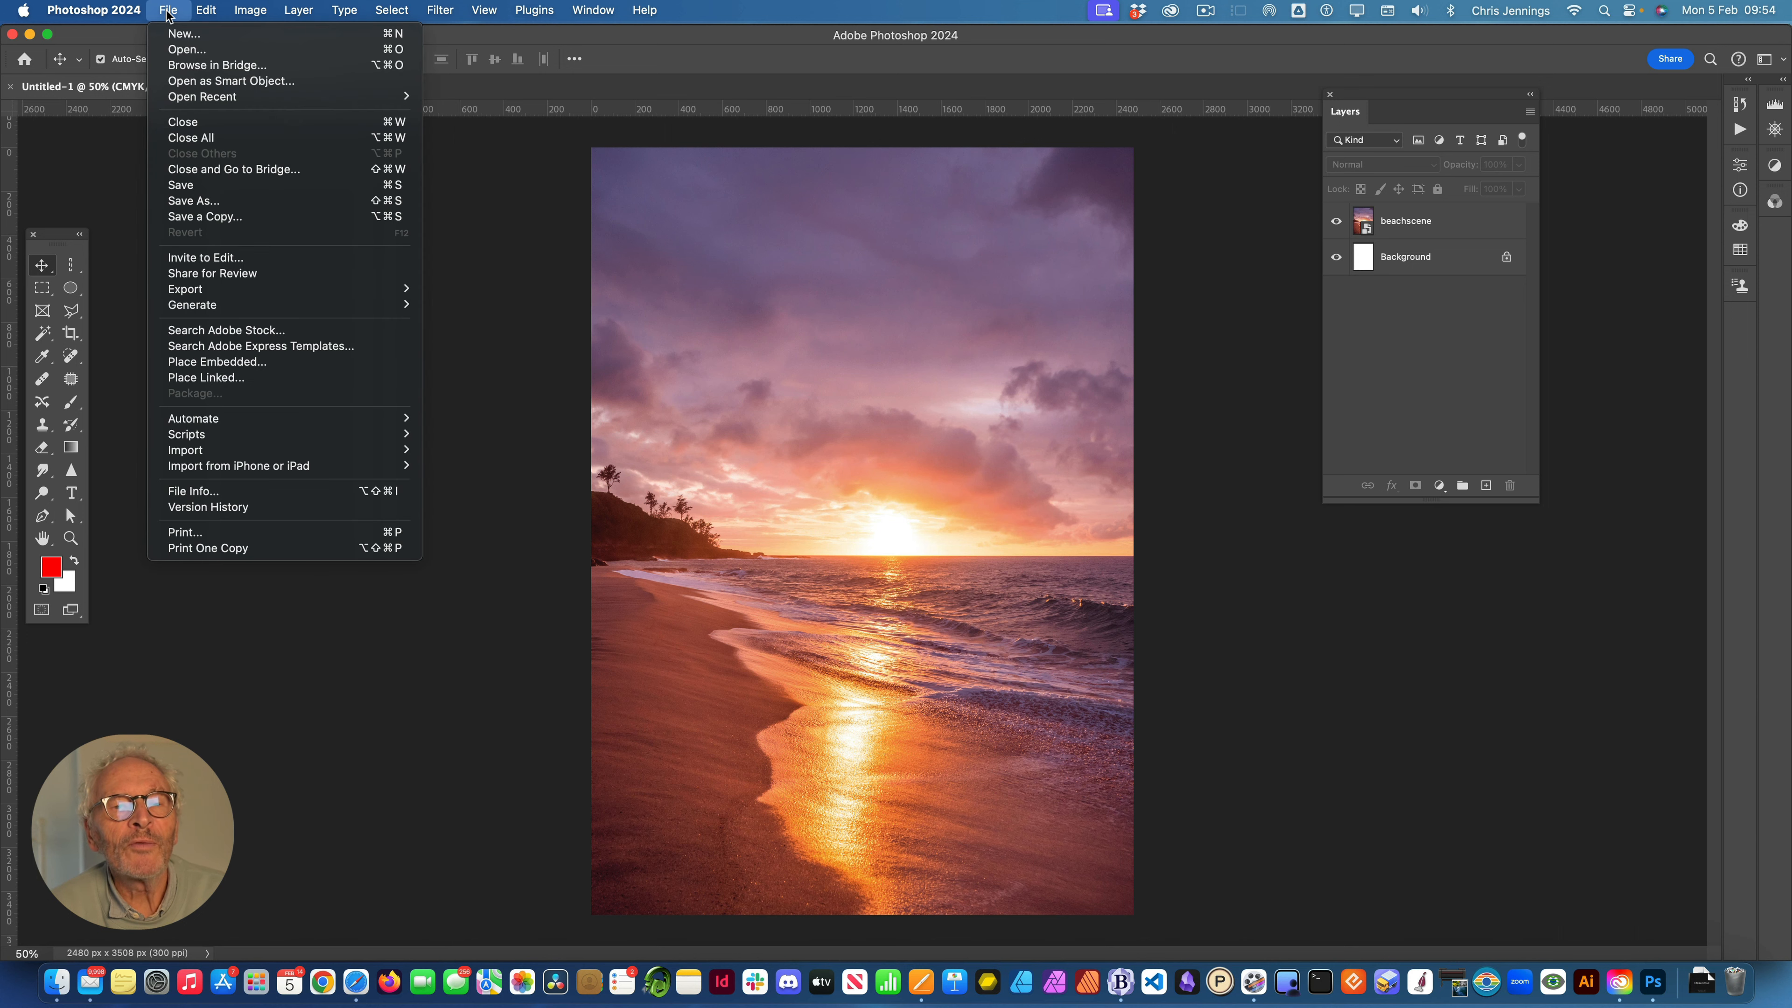
{"action": "left_click", "coordinate": [201, 361]}
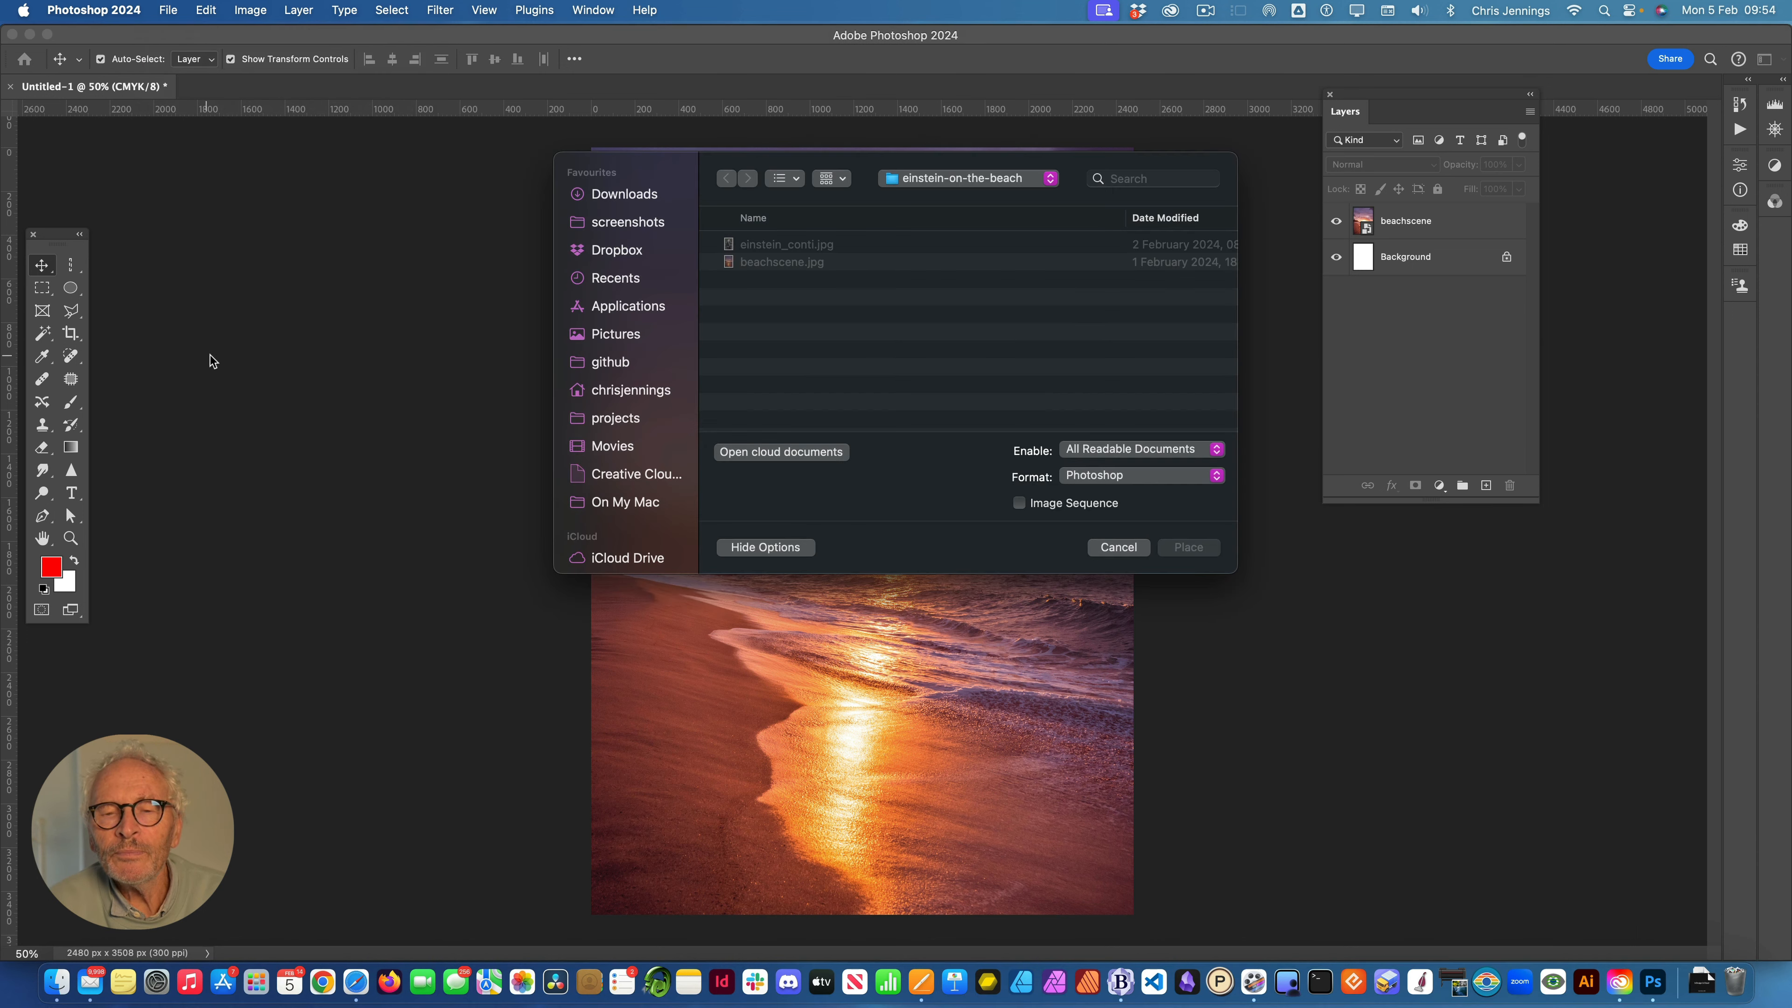
{"action": "left_click", "coordinate": [783, 247]}
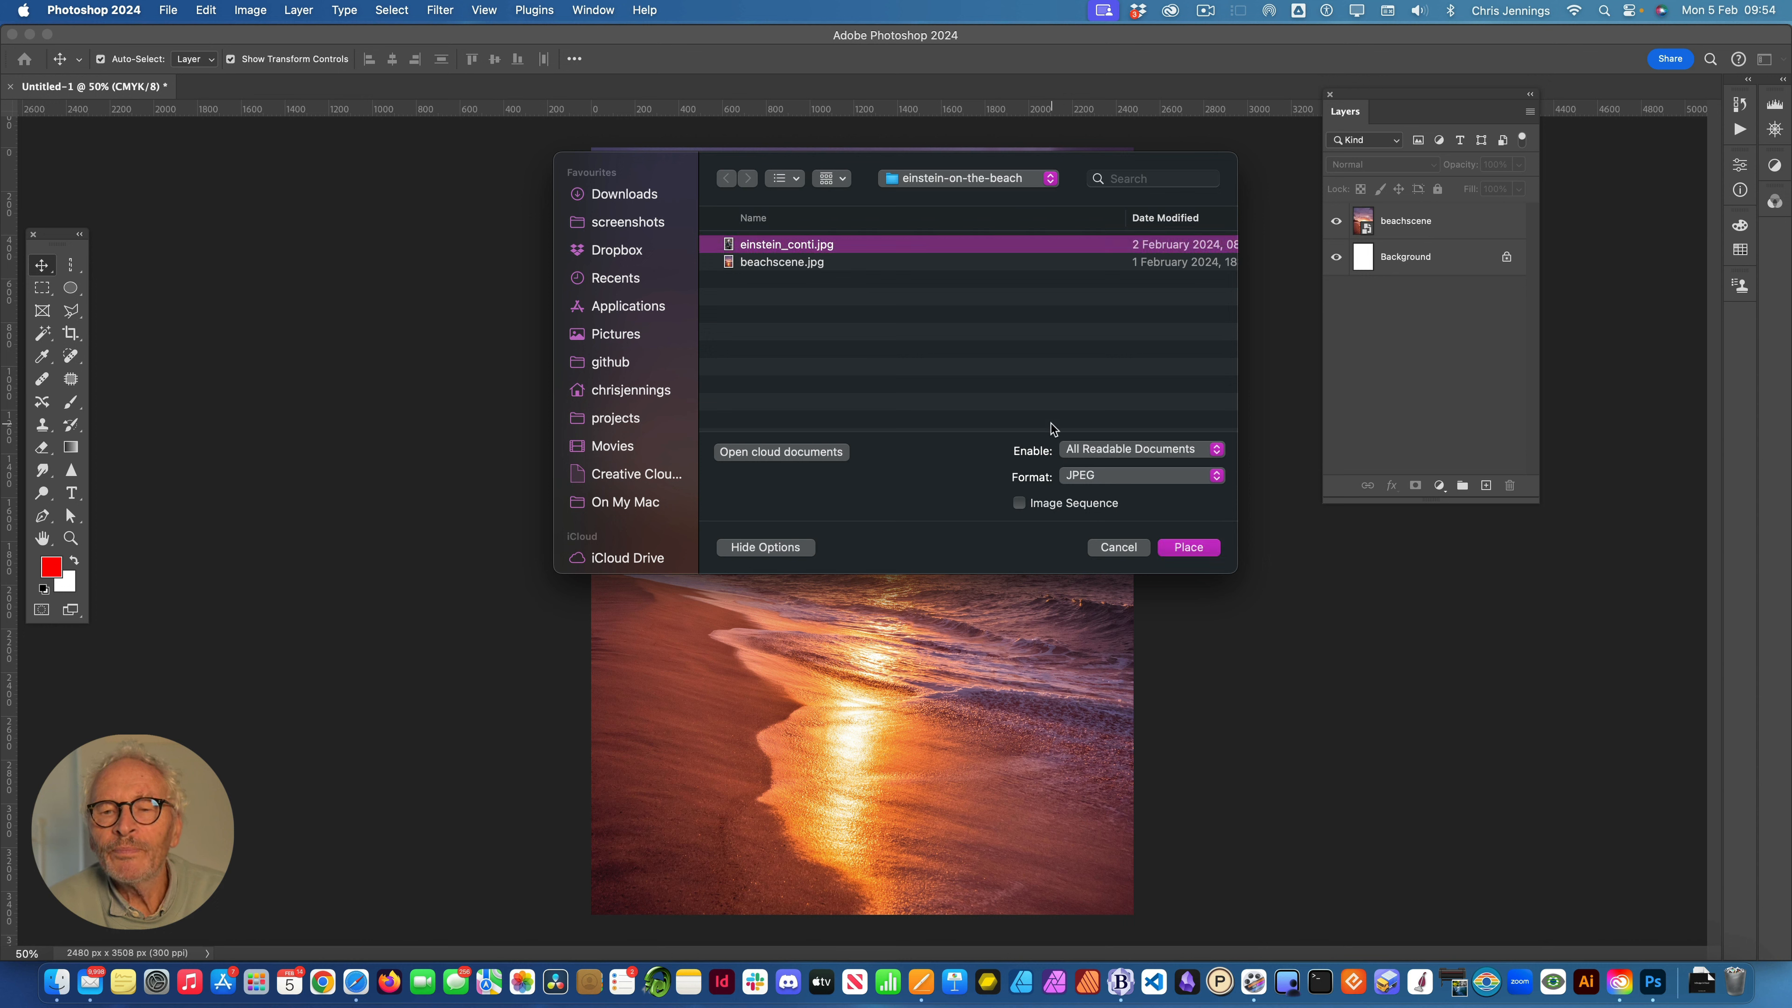
{"action": "left_click", "coordinate": [1190, 548]}
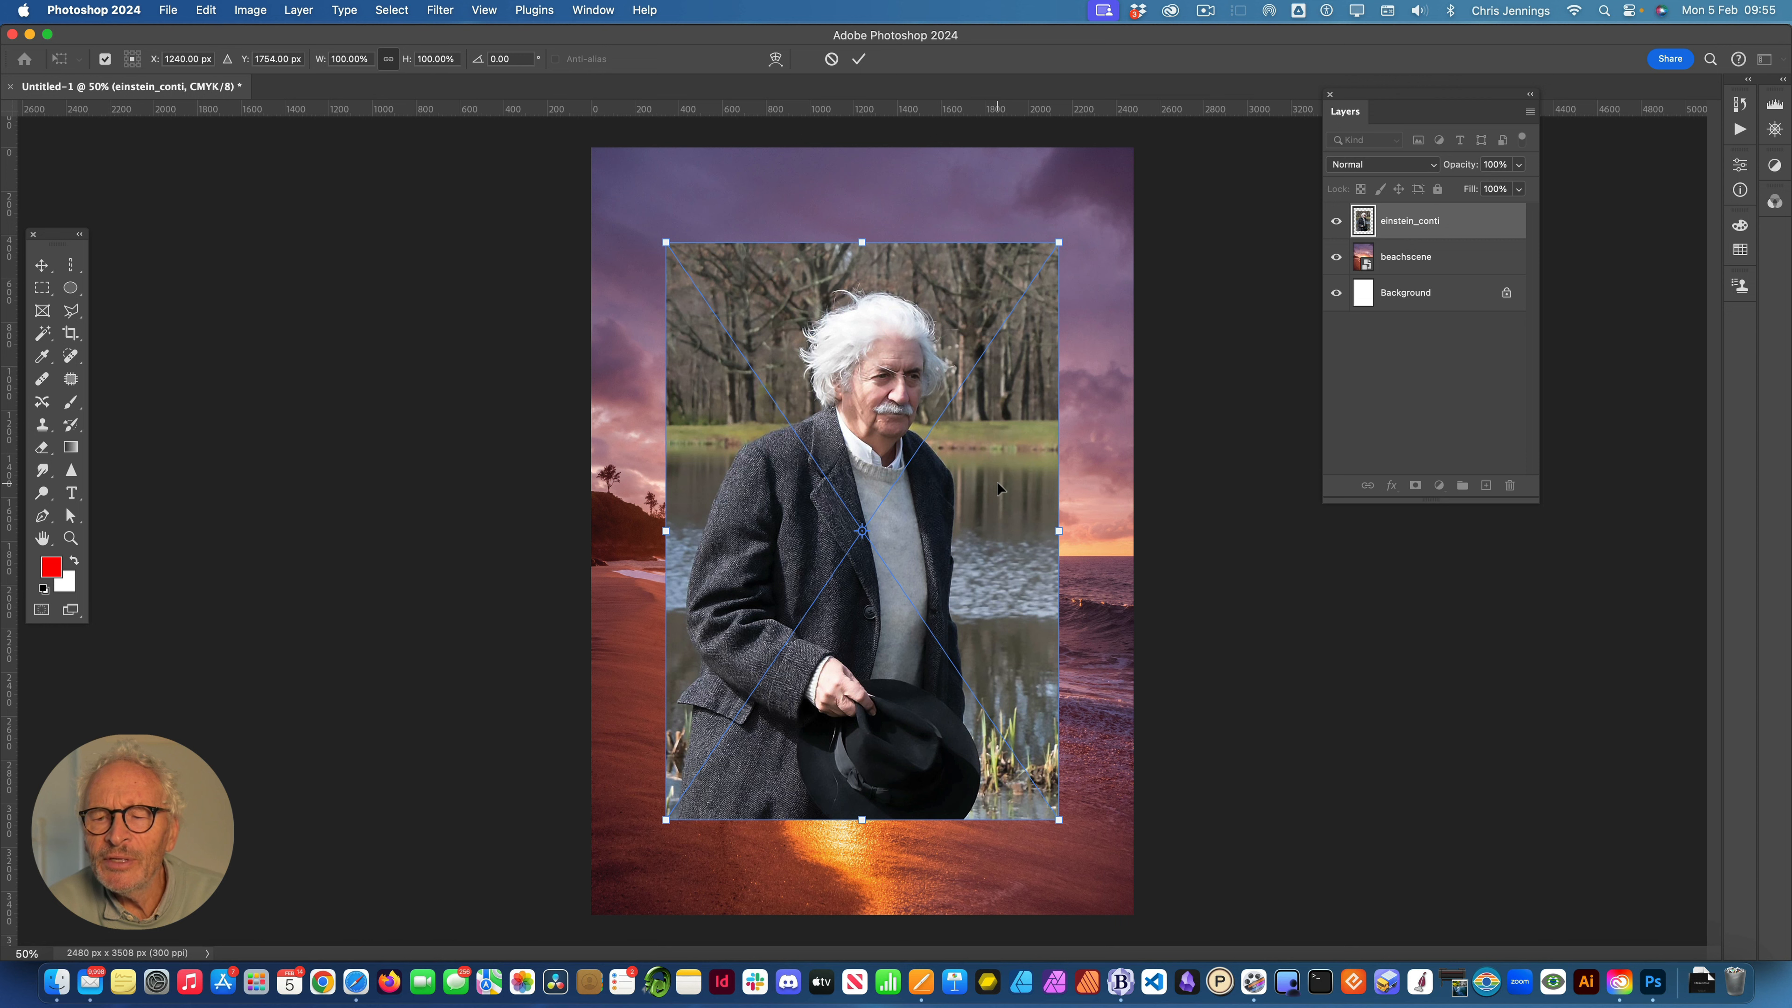
{"action": "left_click_drag", "start_coordinate": [990, 475], "coordinate": [915, 567]}
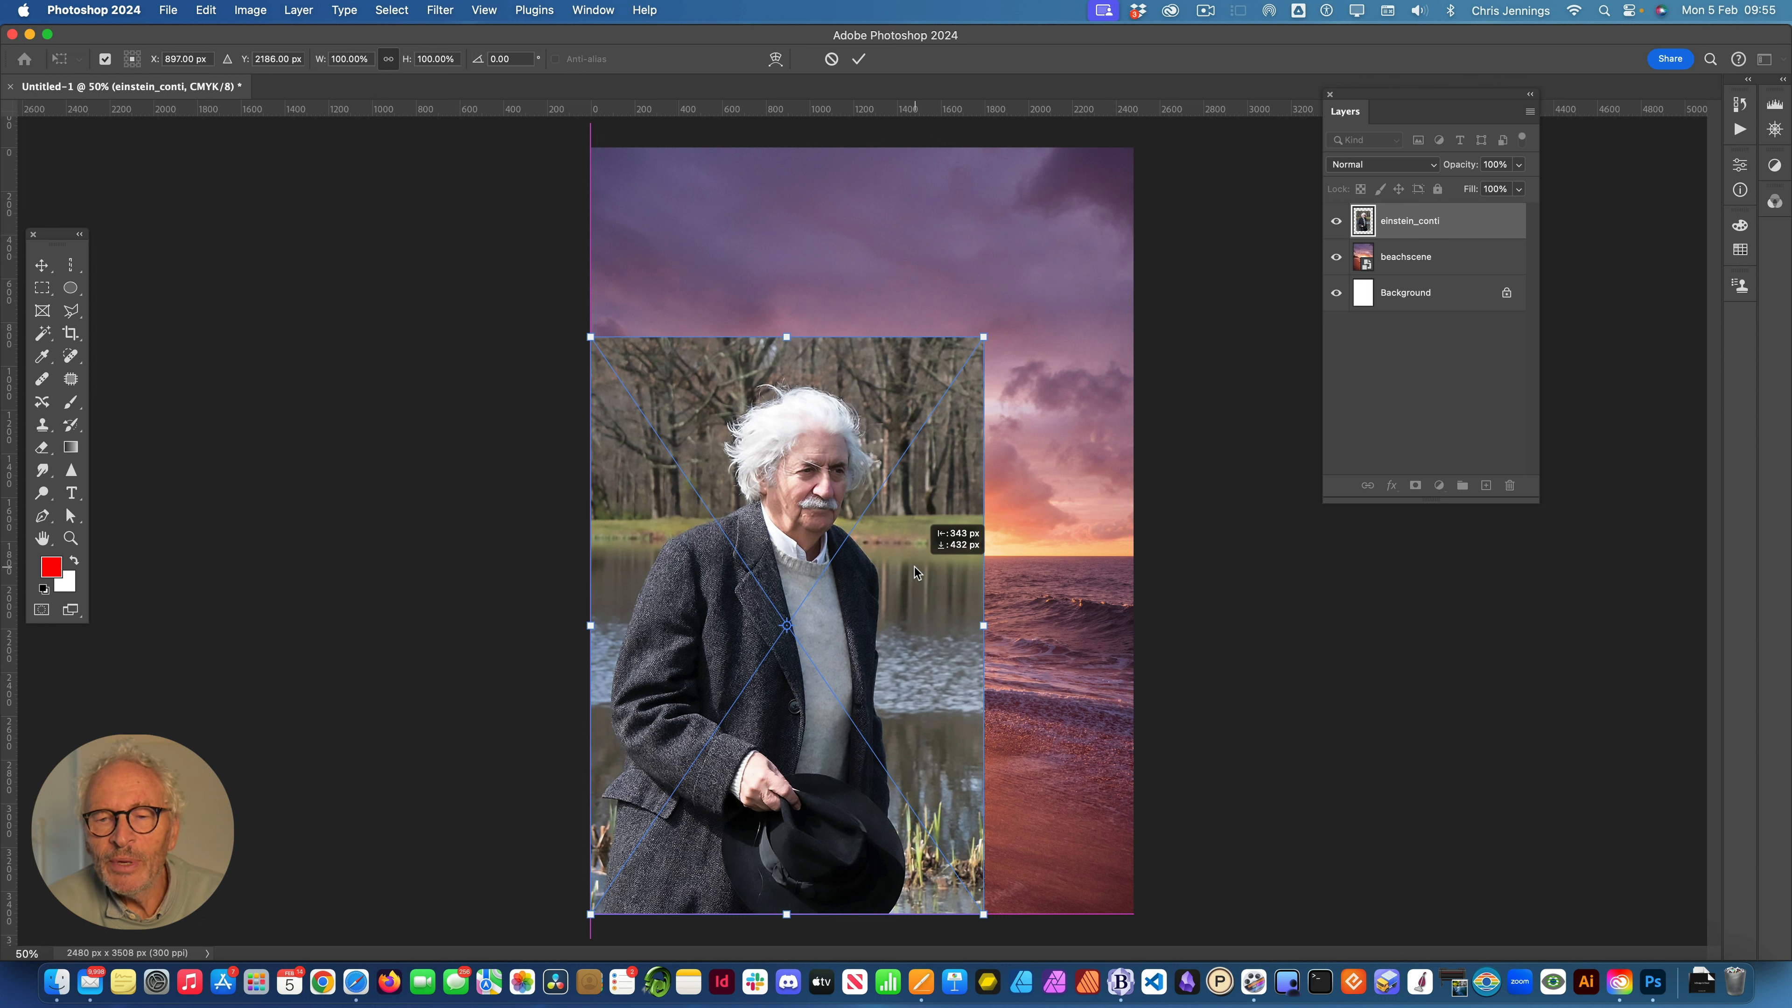
{"action": "left_click_drag", "start_coordinate": [914, 567], "coordinate": [914, 566]}
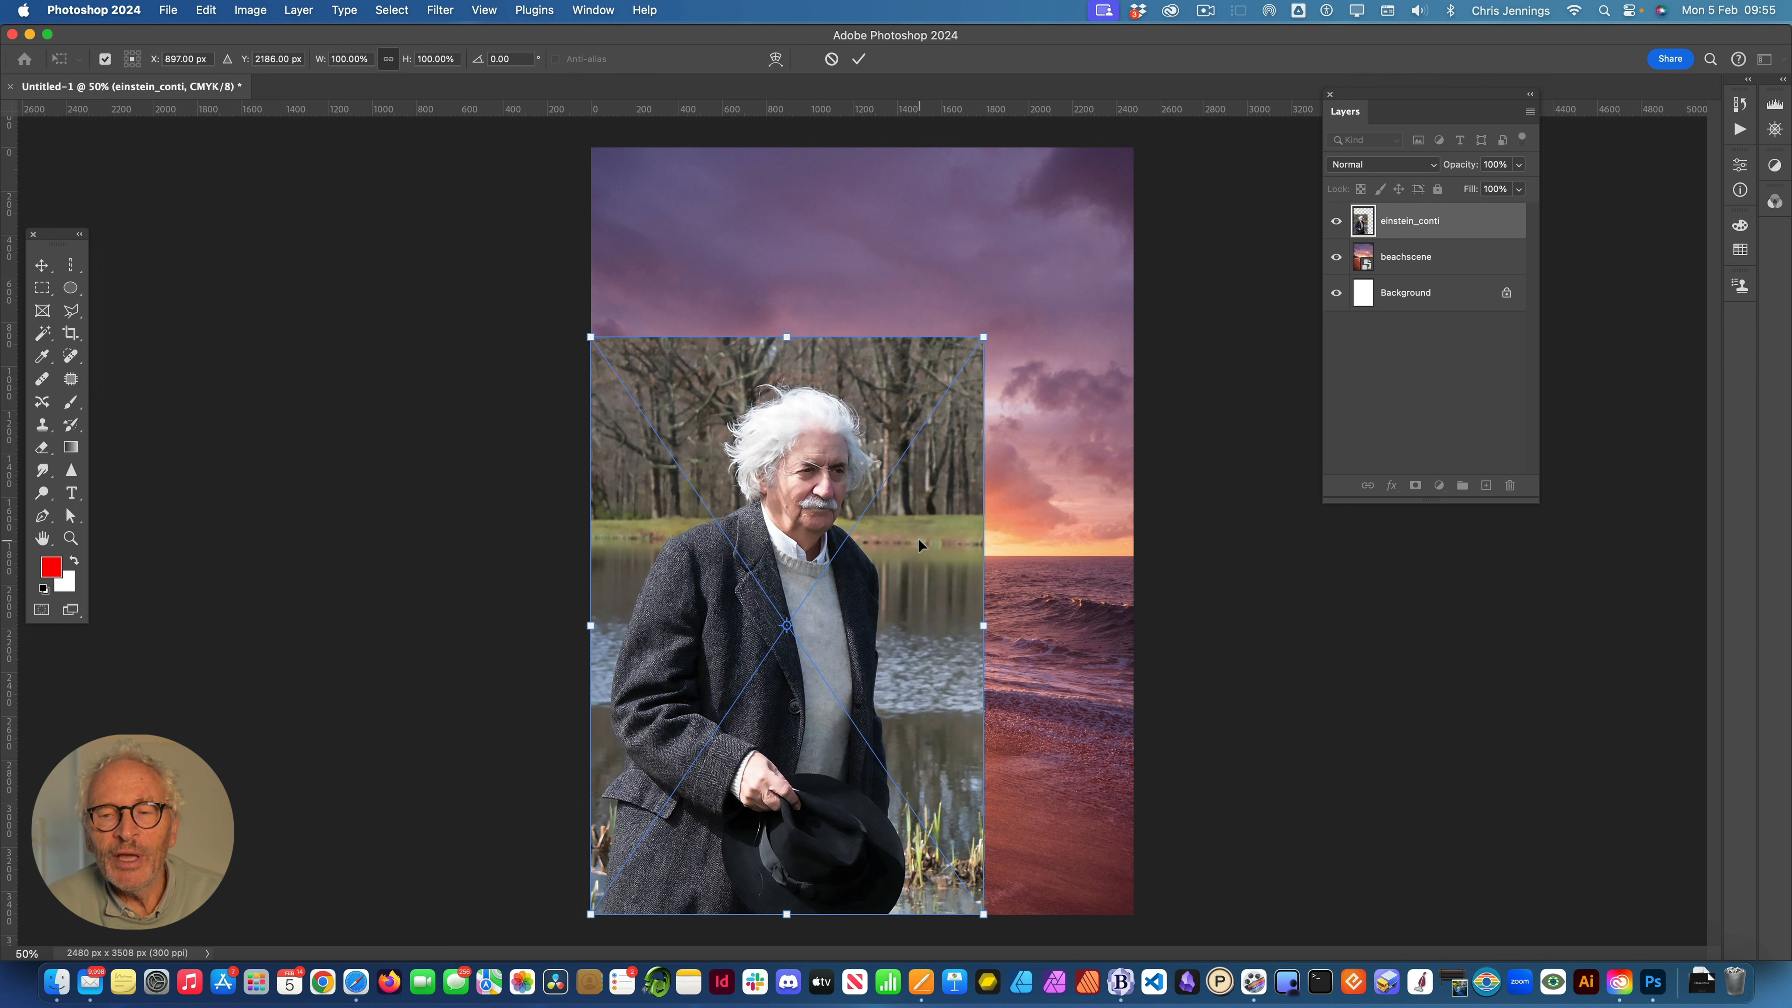
{"action": "key", "text": "Return"}
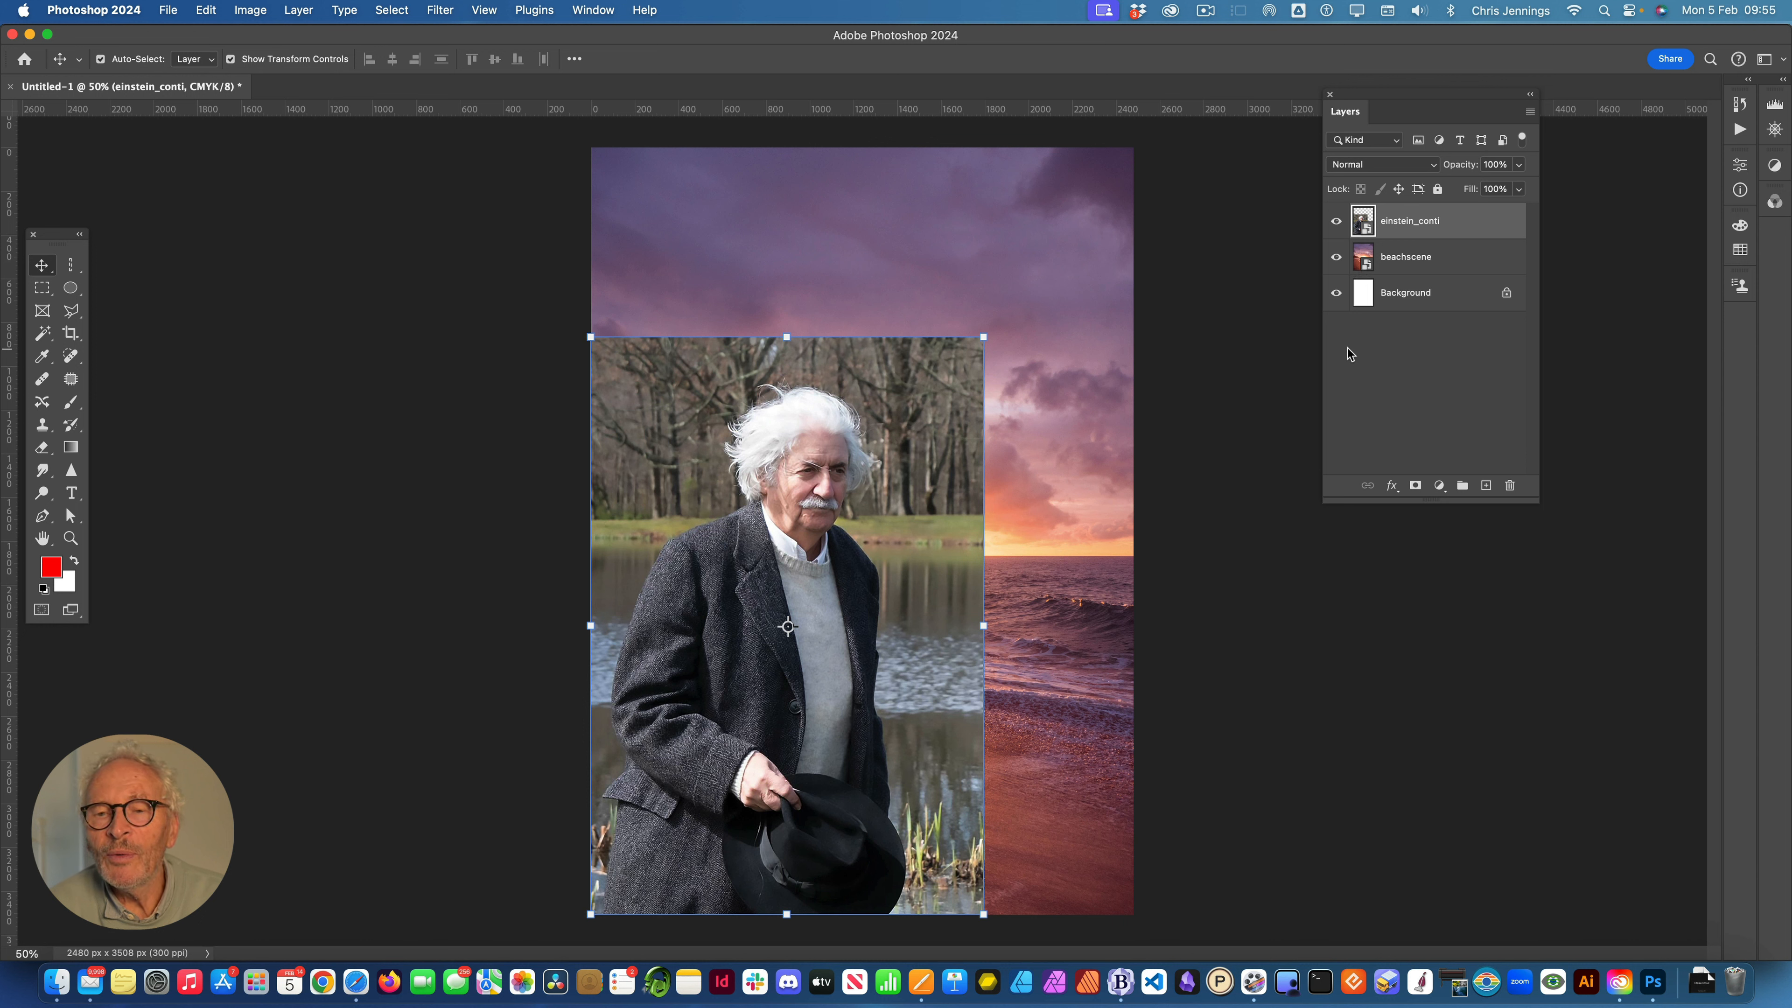
- Hide the beachscene layer and add a Solid Color fill layer in light red #e44c49 directly above the Background layer
{"action": "left_click", "coordinate": [1336, 259]}
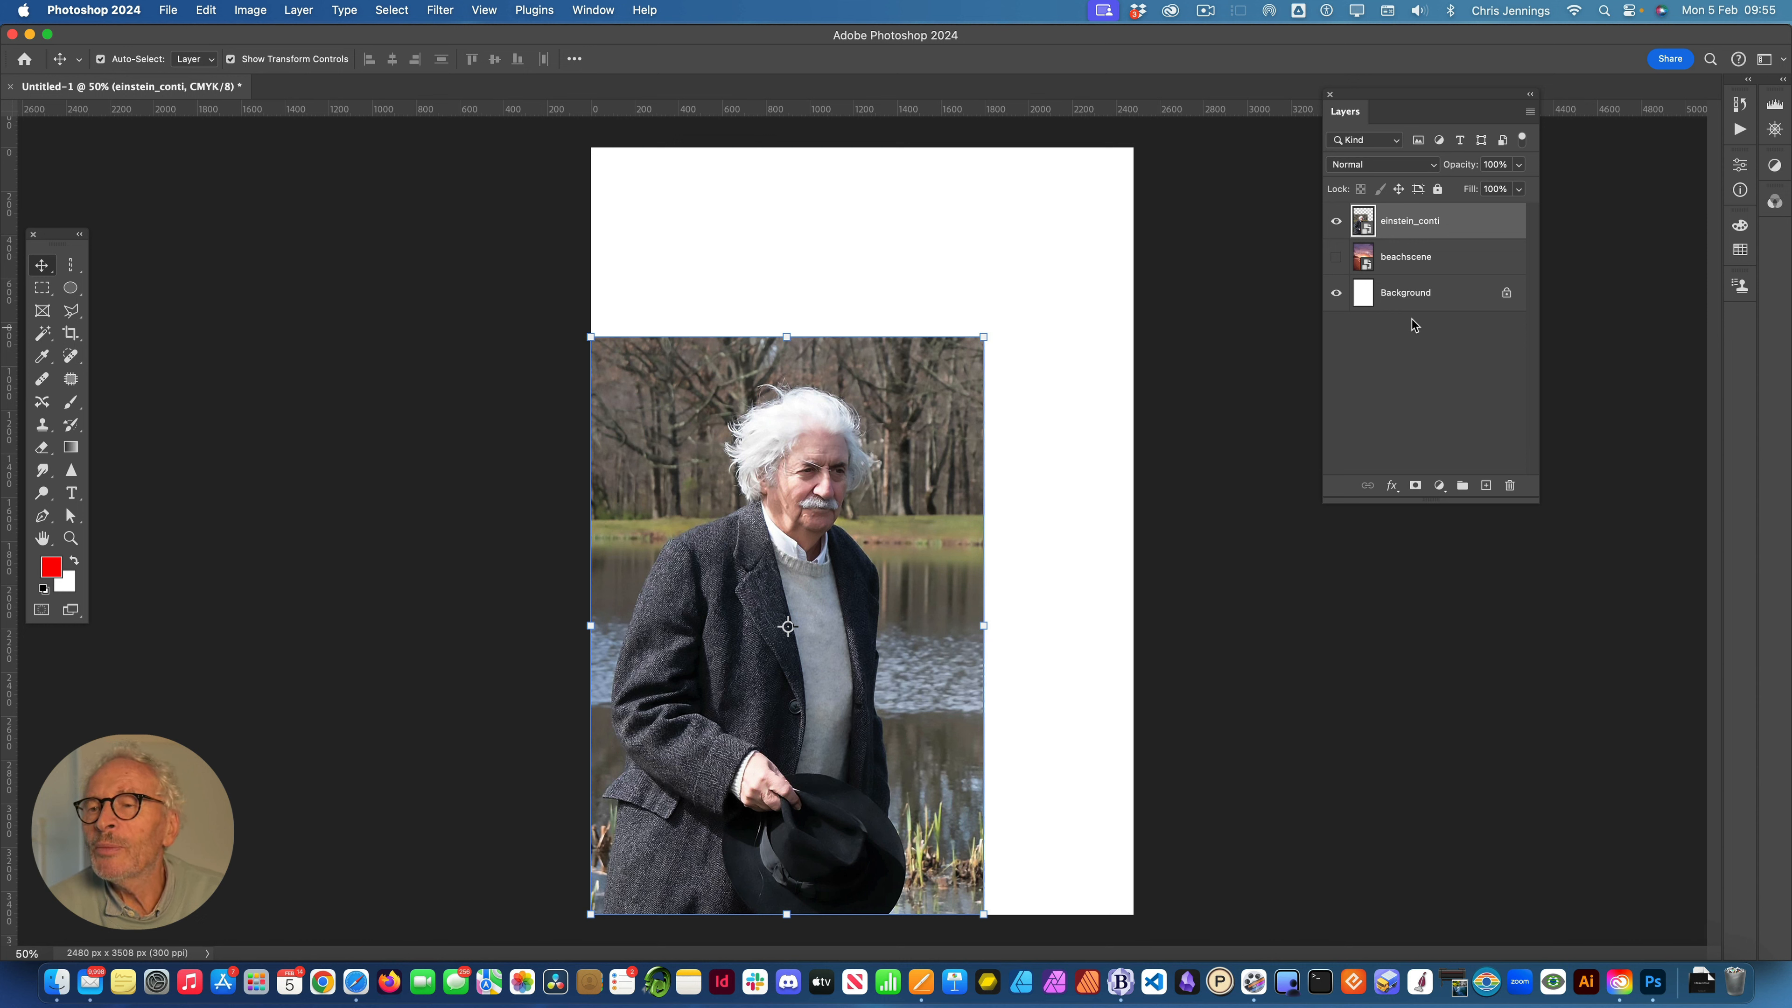
{"action": "left_click", "coordinate": [1449, 296]}
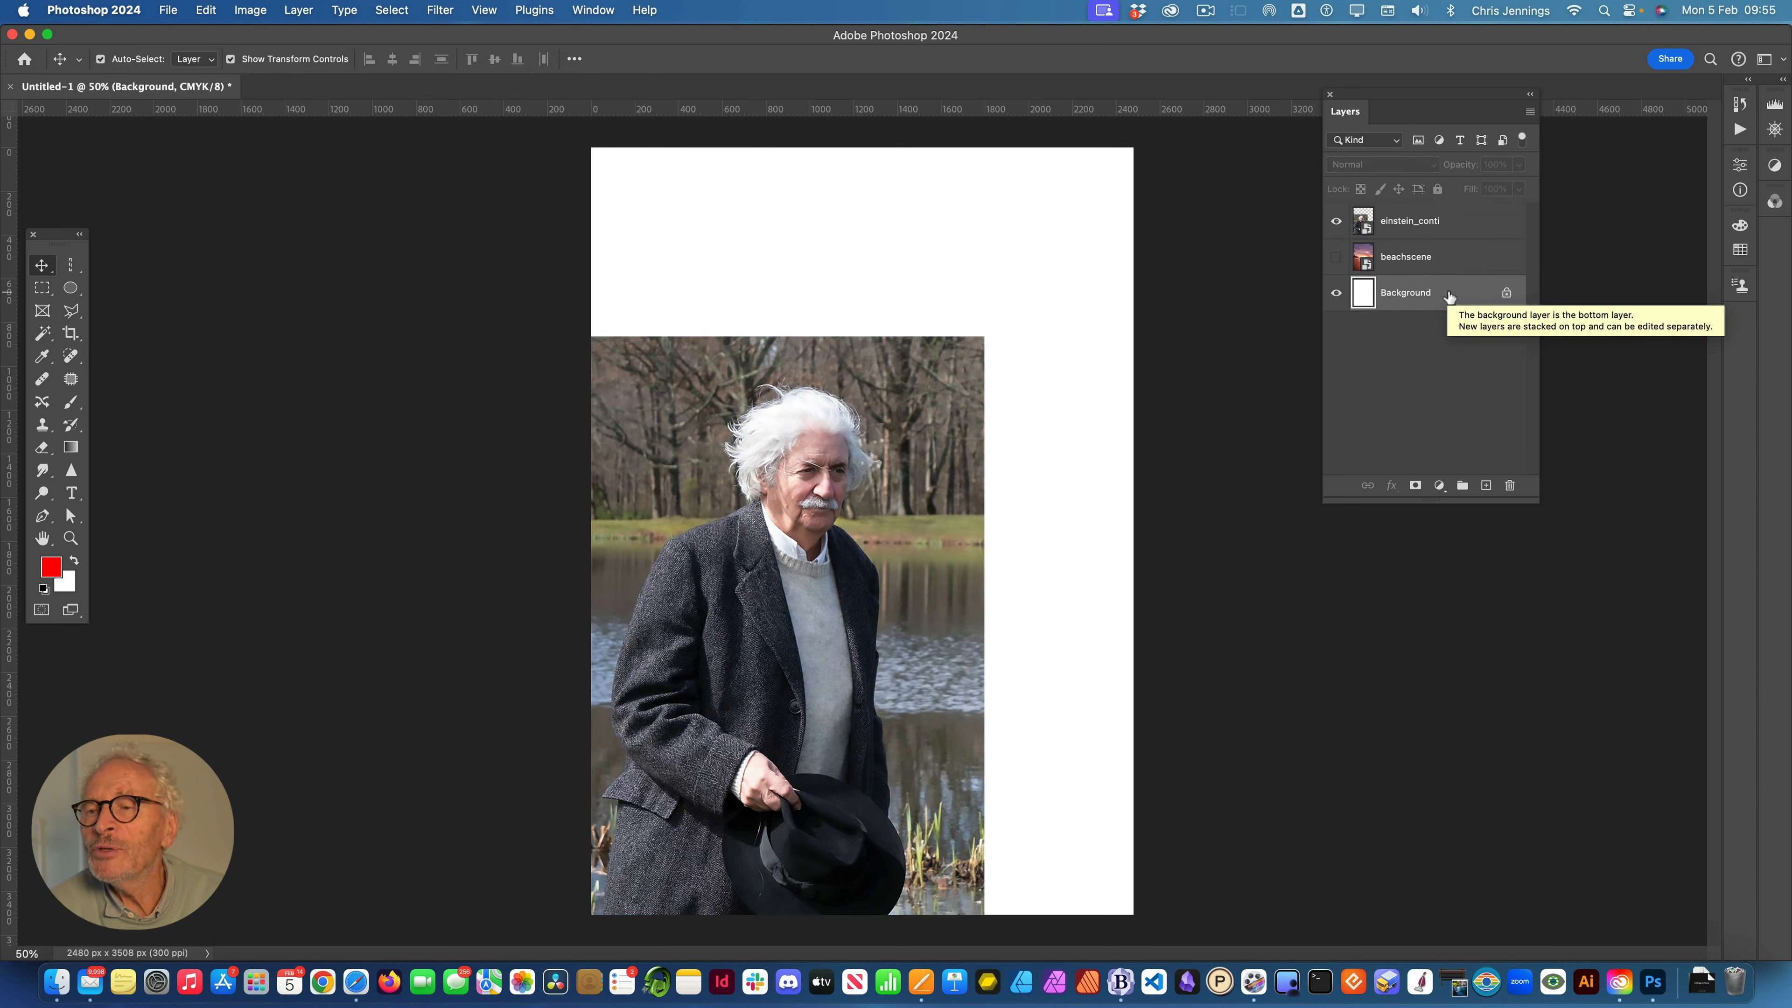
{"action": "left_click", "coordinate": [1439, 486]}
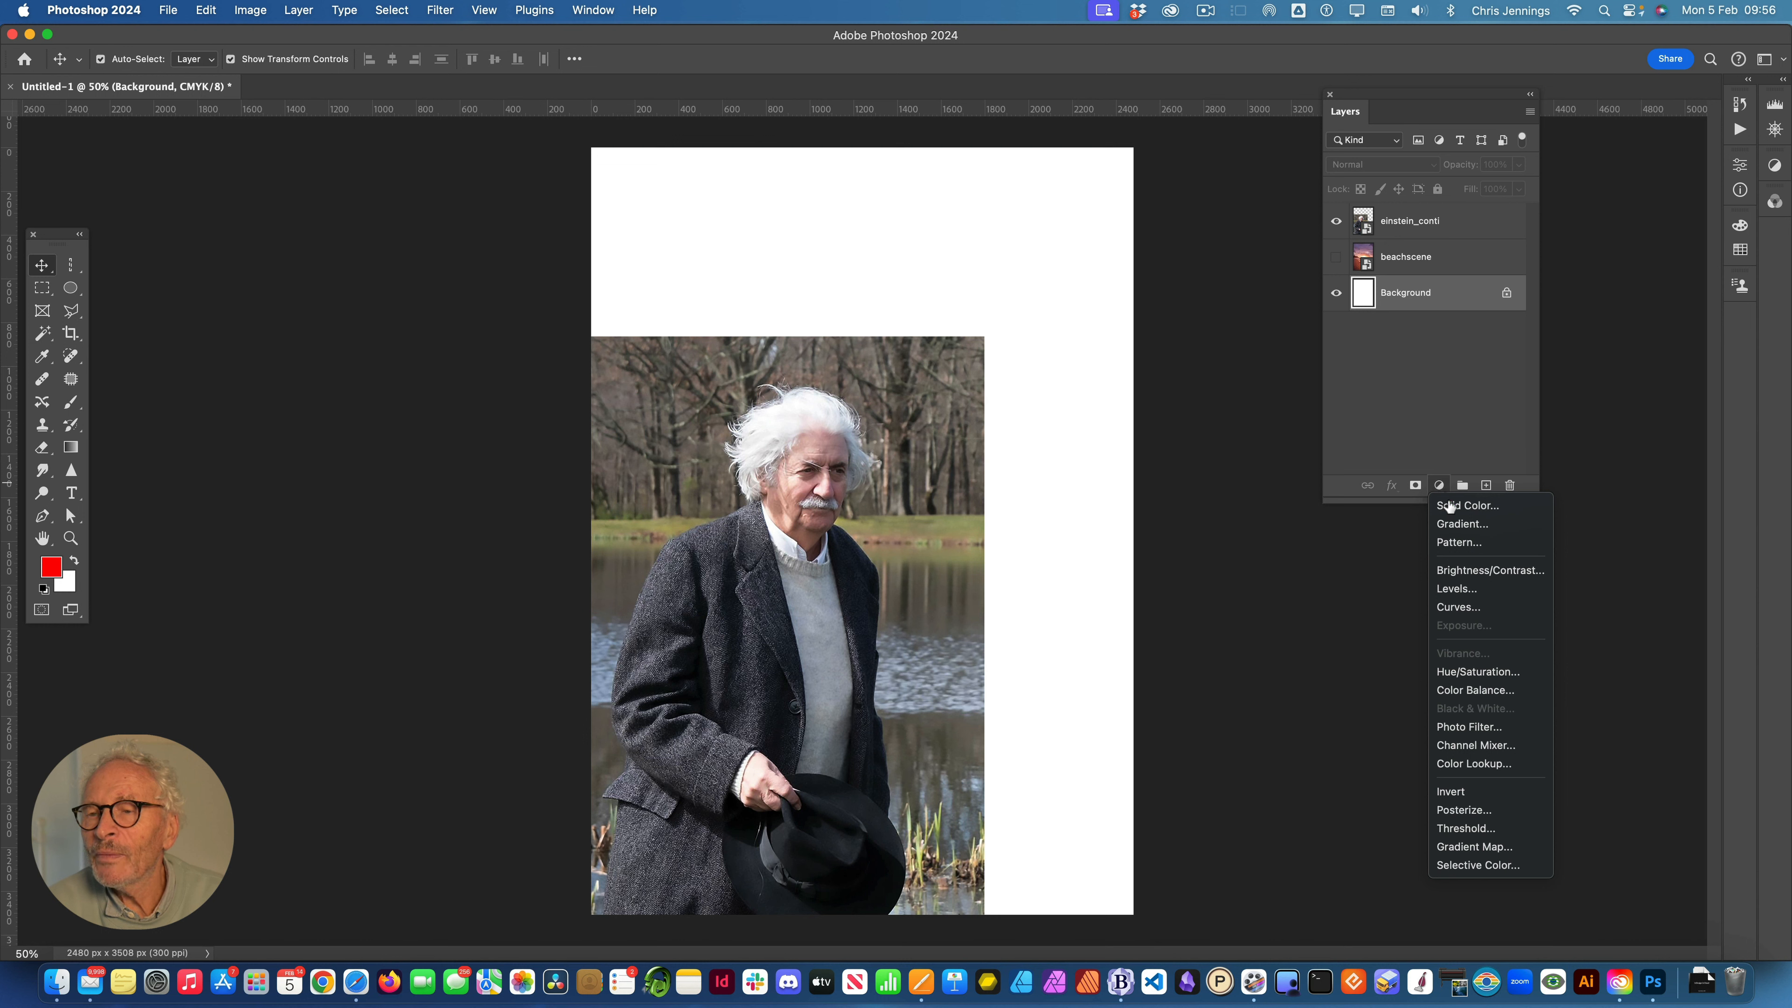
{"action": "left_click", "coordinate": [1450, 506]}
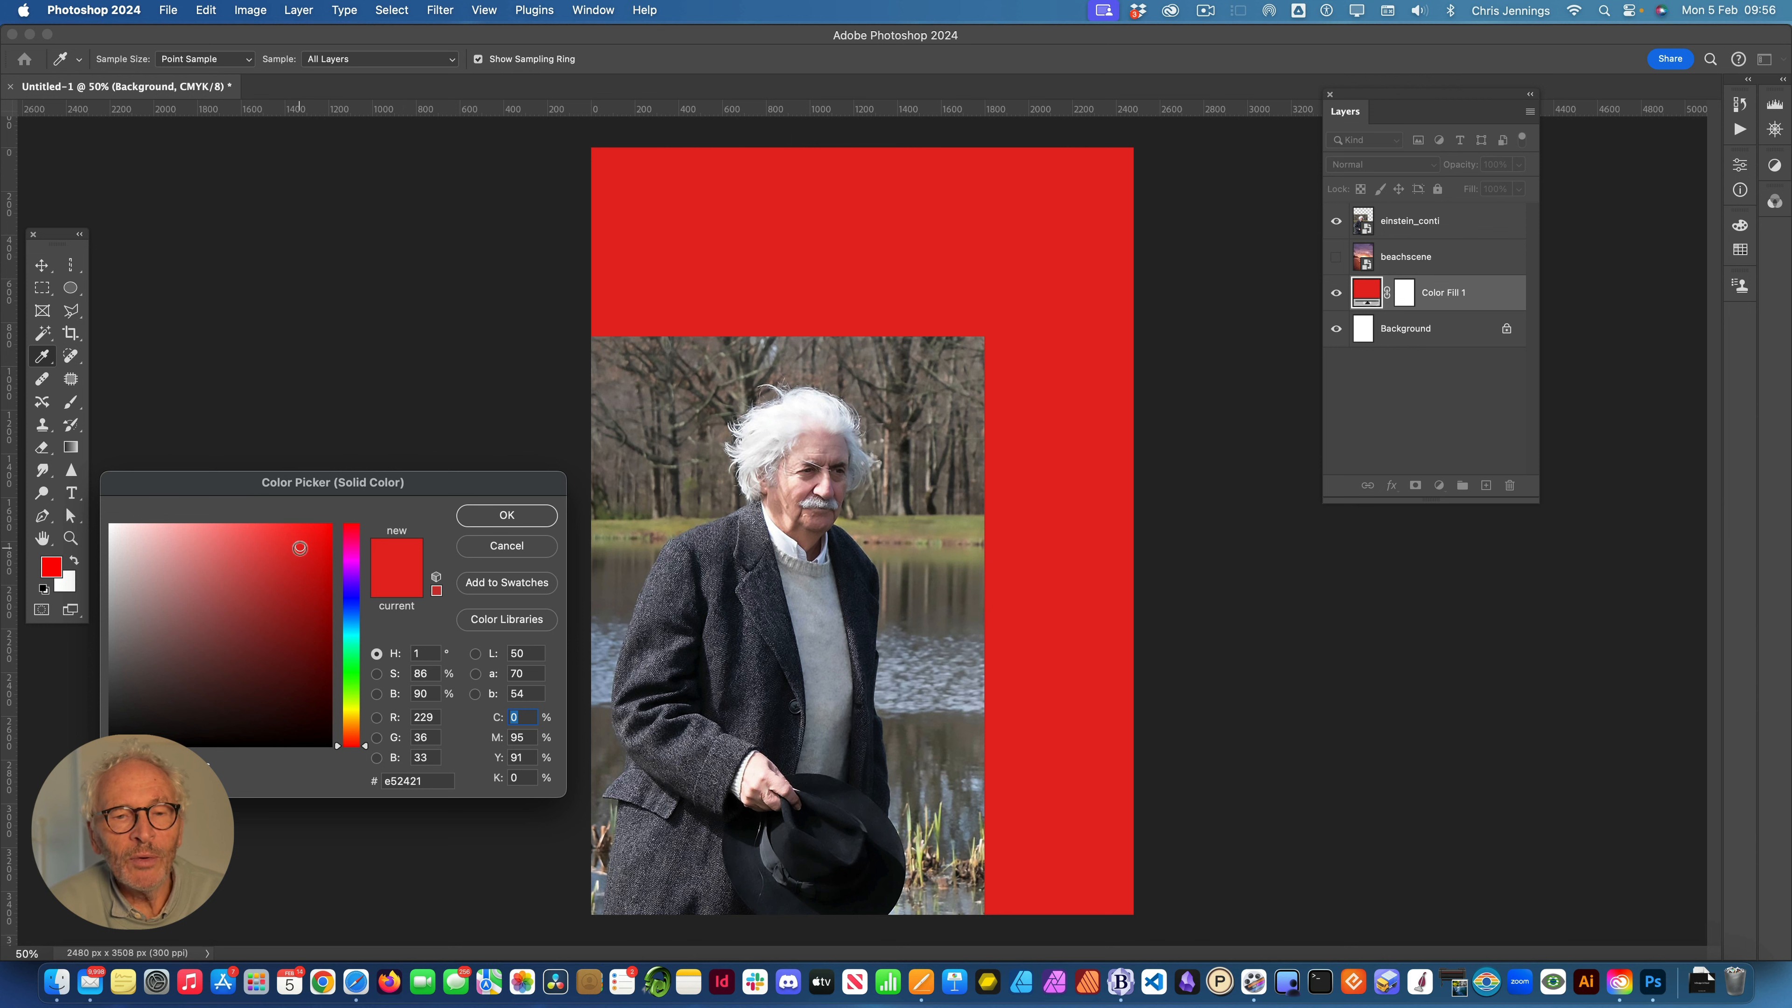
{"action": "left_click_drag", "start_coordinate": [300, 548], "coordinate": [260, 547]}
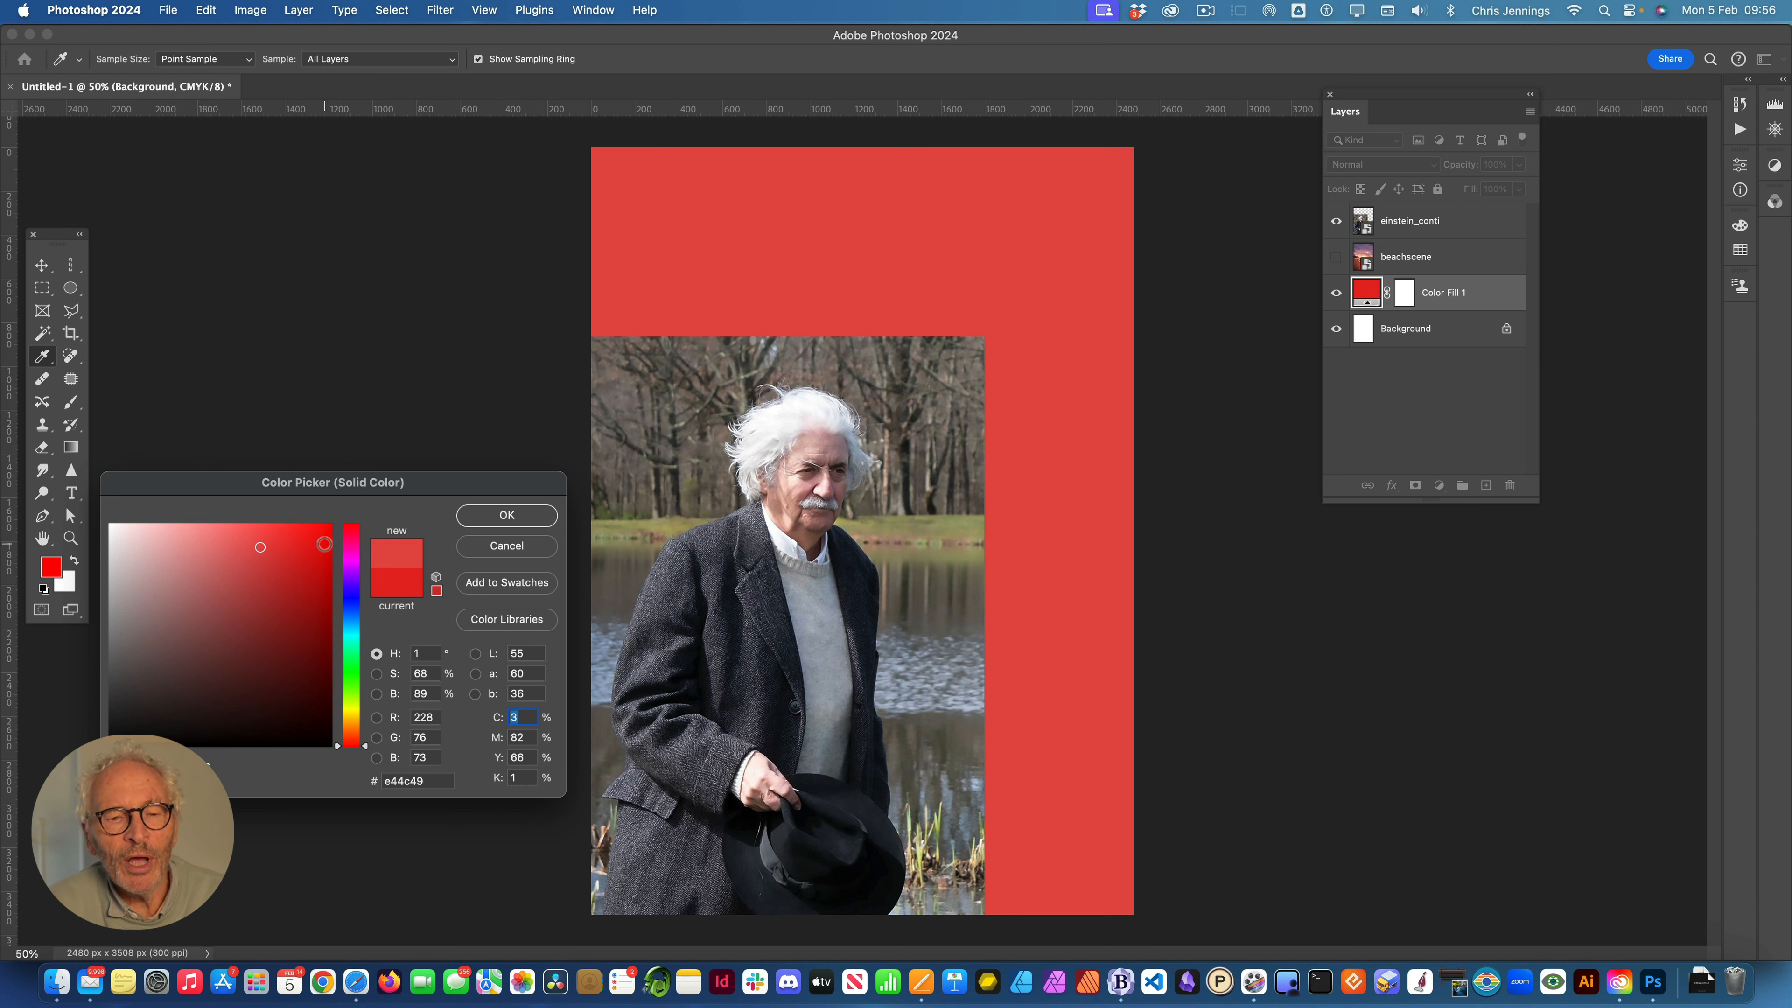
{"action": "left_click", "coordinate": [480, 517]}
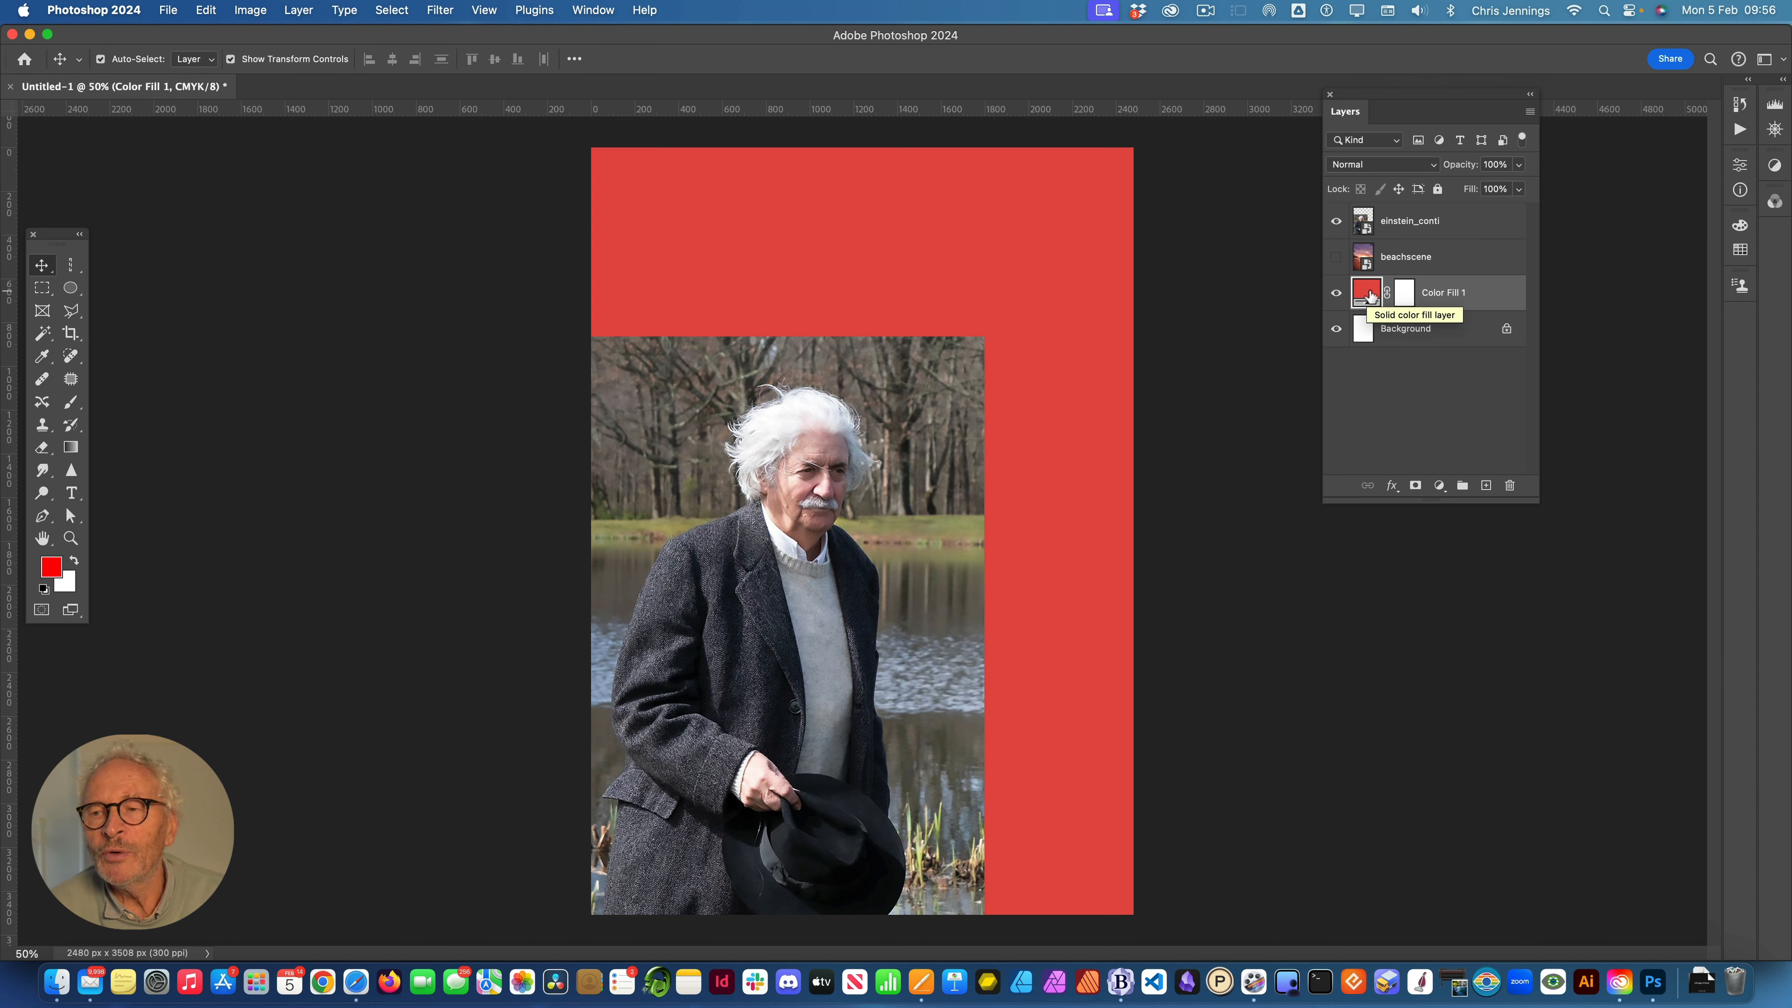
- Open the einstein_conti layer in Select and Mask and lower the red overlay's opacity to 31%
{"action": "left_click", "coordinate": [1453, 223]}
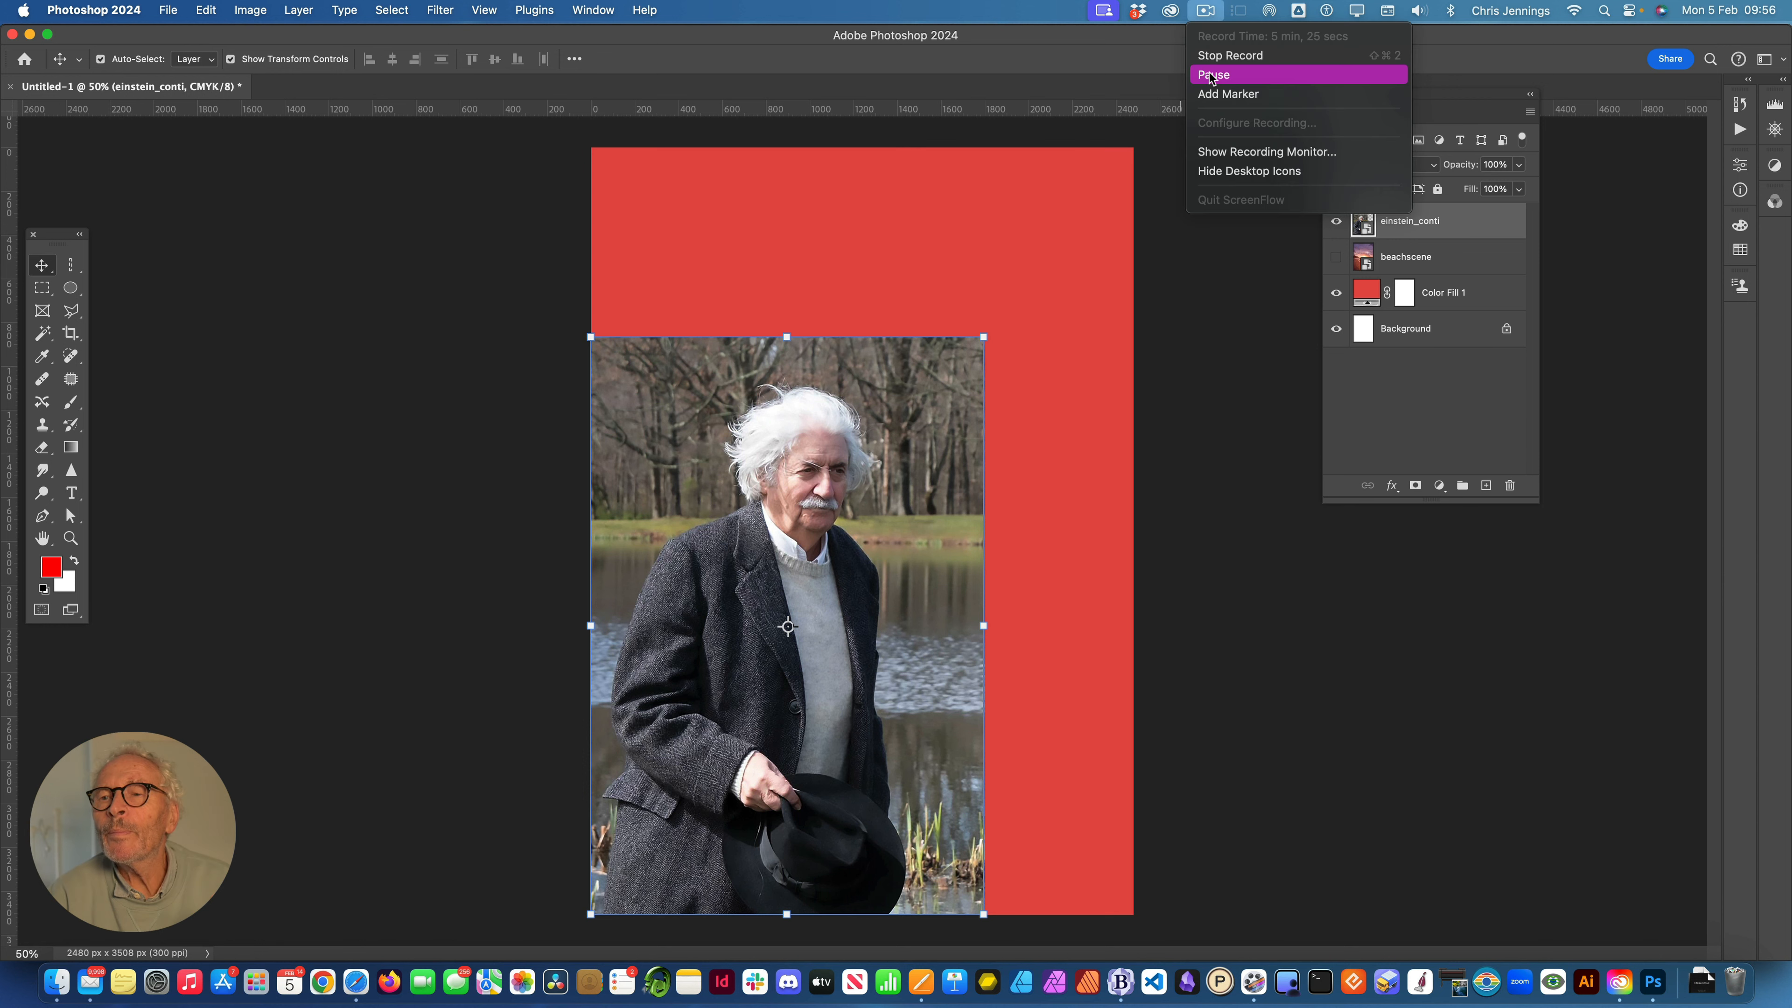
{"action": "left_click", "coordinate": [1213, 75]}
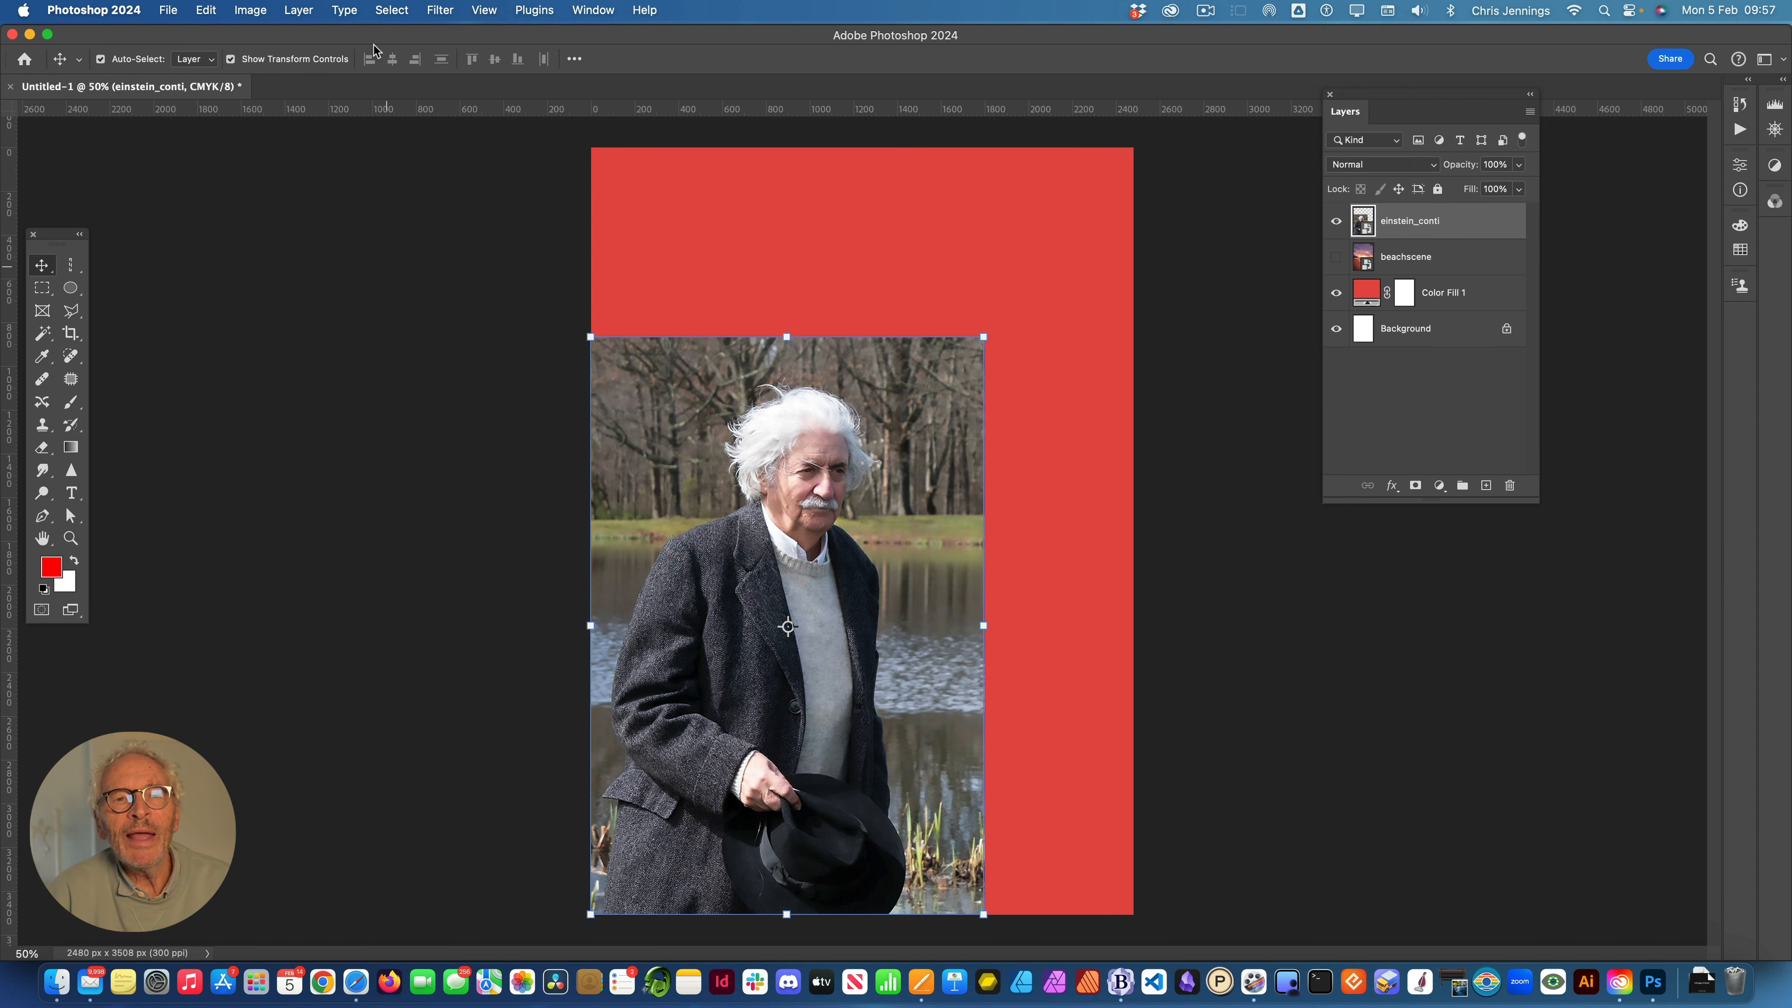
{"action": "left_click", "coordinate": [385, 11]}
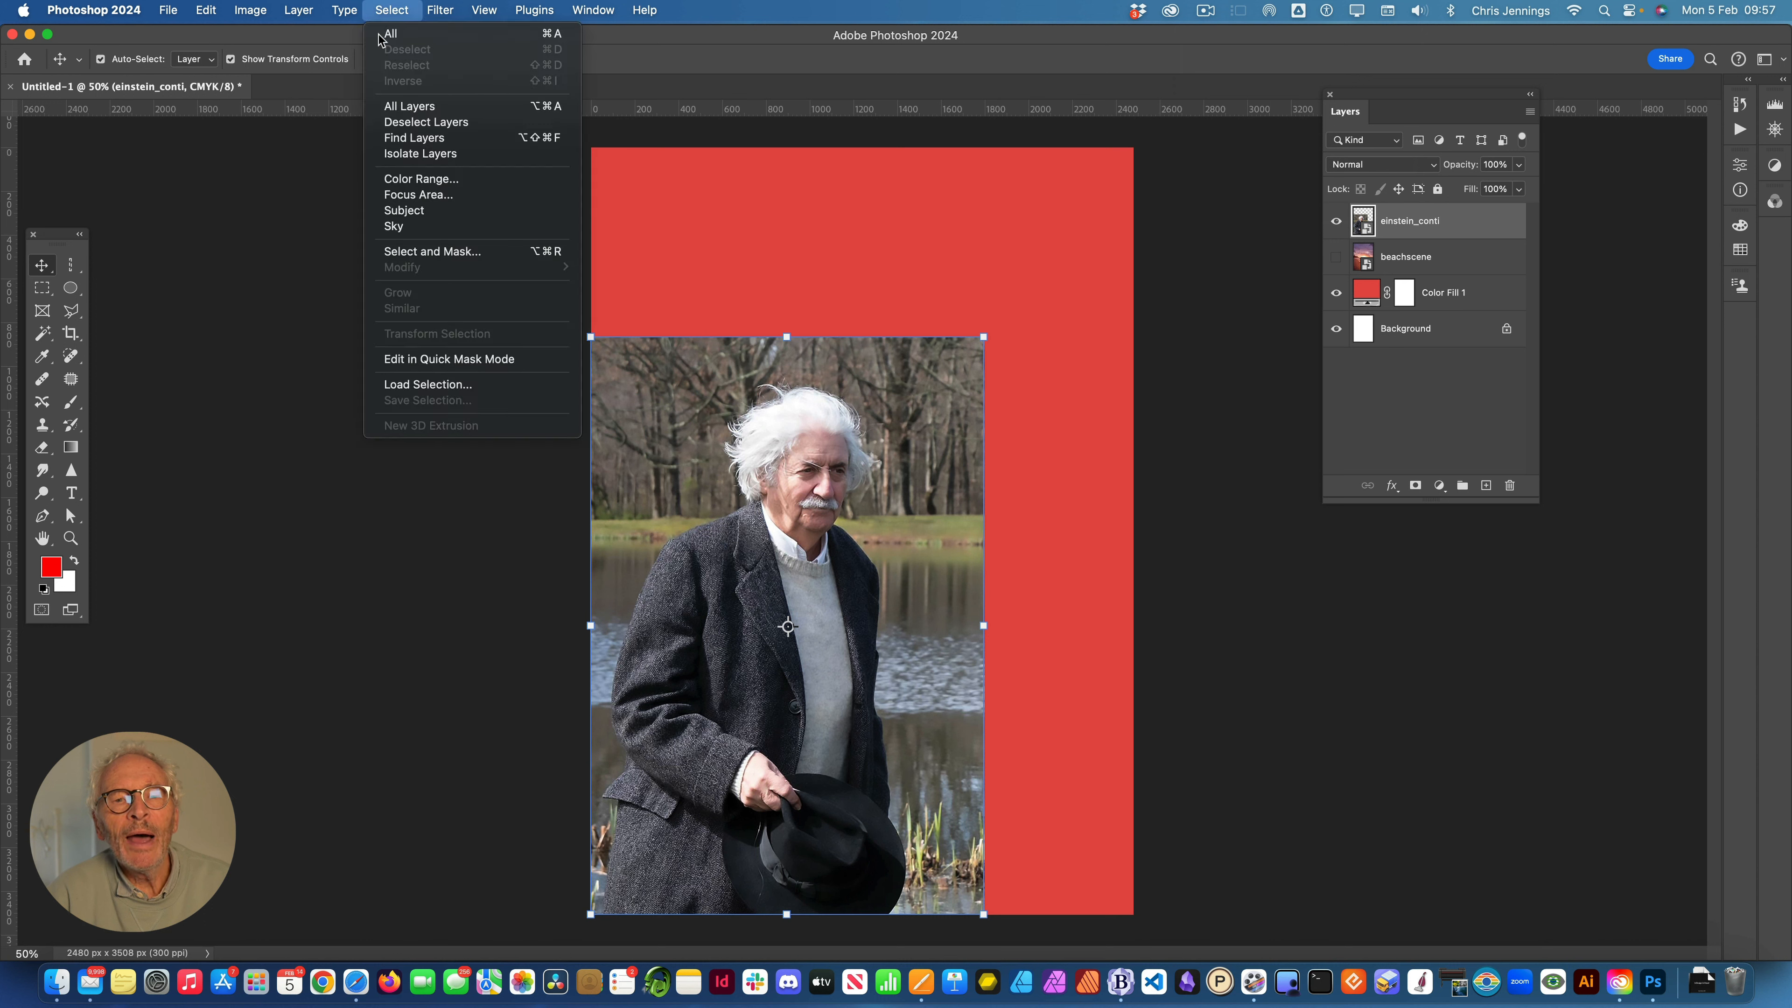
{"action": "left_click", "coordinate": [407, 252]}
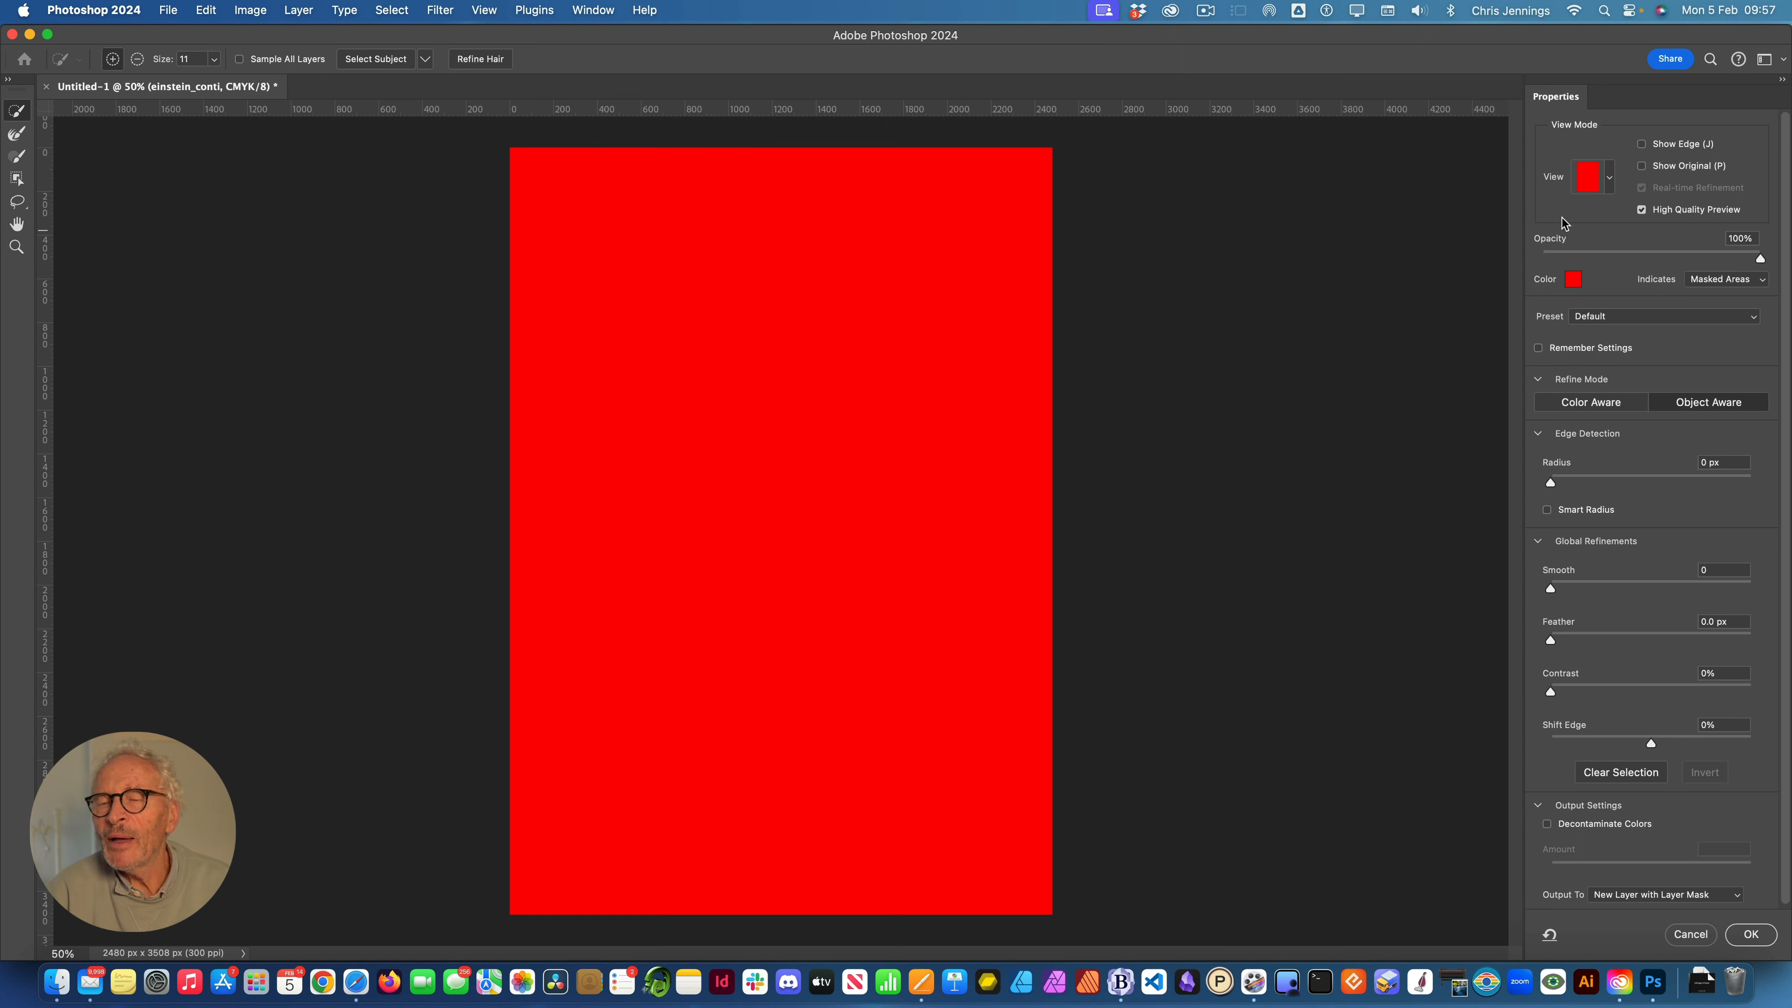
{"action": "left_click_drag", "start_coordinate": [1761, 261], "coordinate": [1608, 252]}
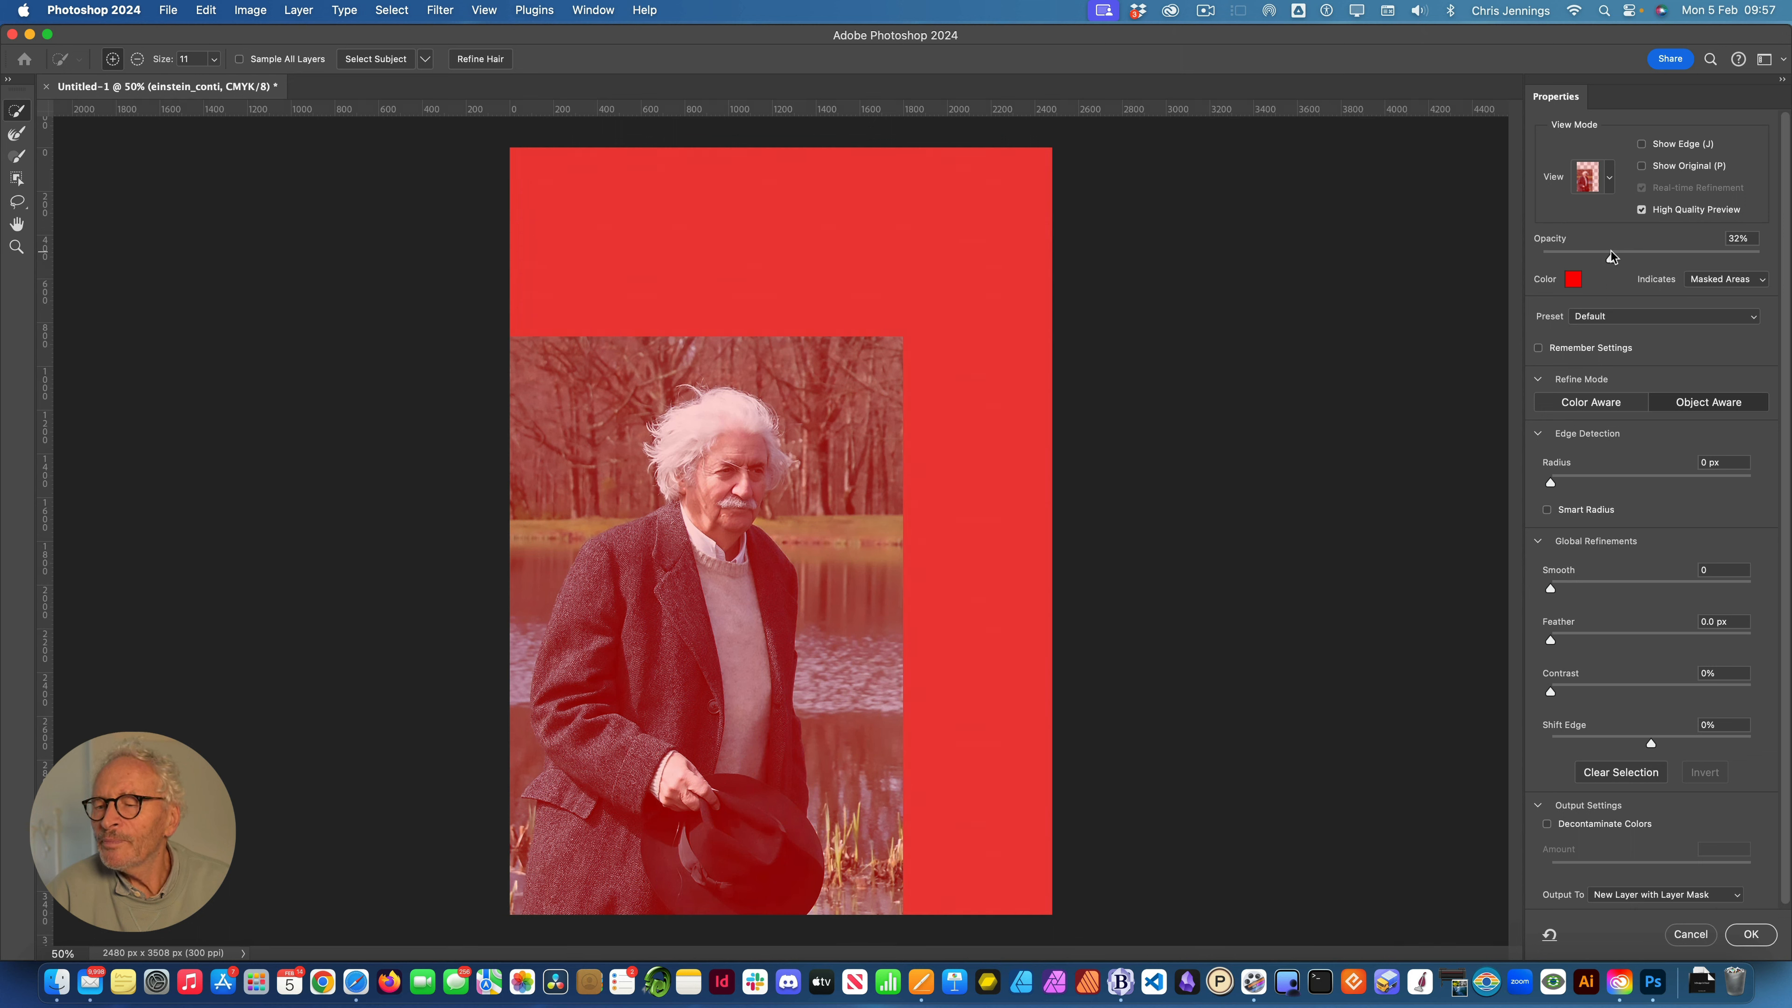
{"action": "left_click_drag", "start_coordinate": [1612, 254], "coordinate": [1611, 254]}
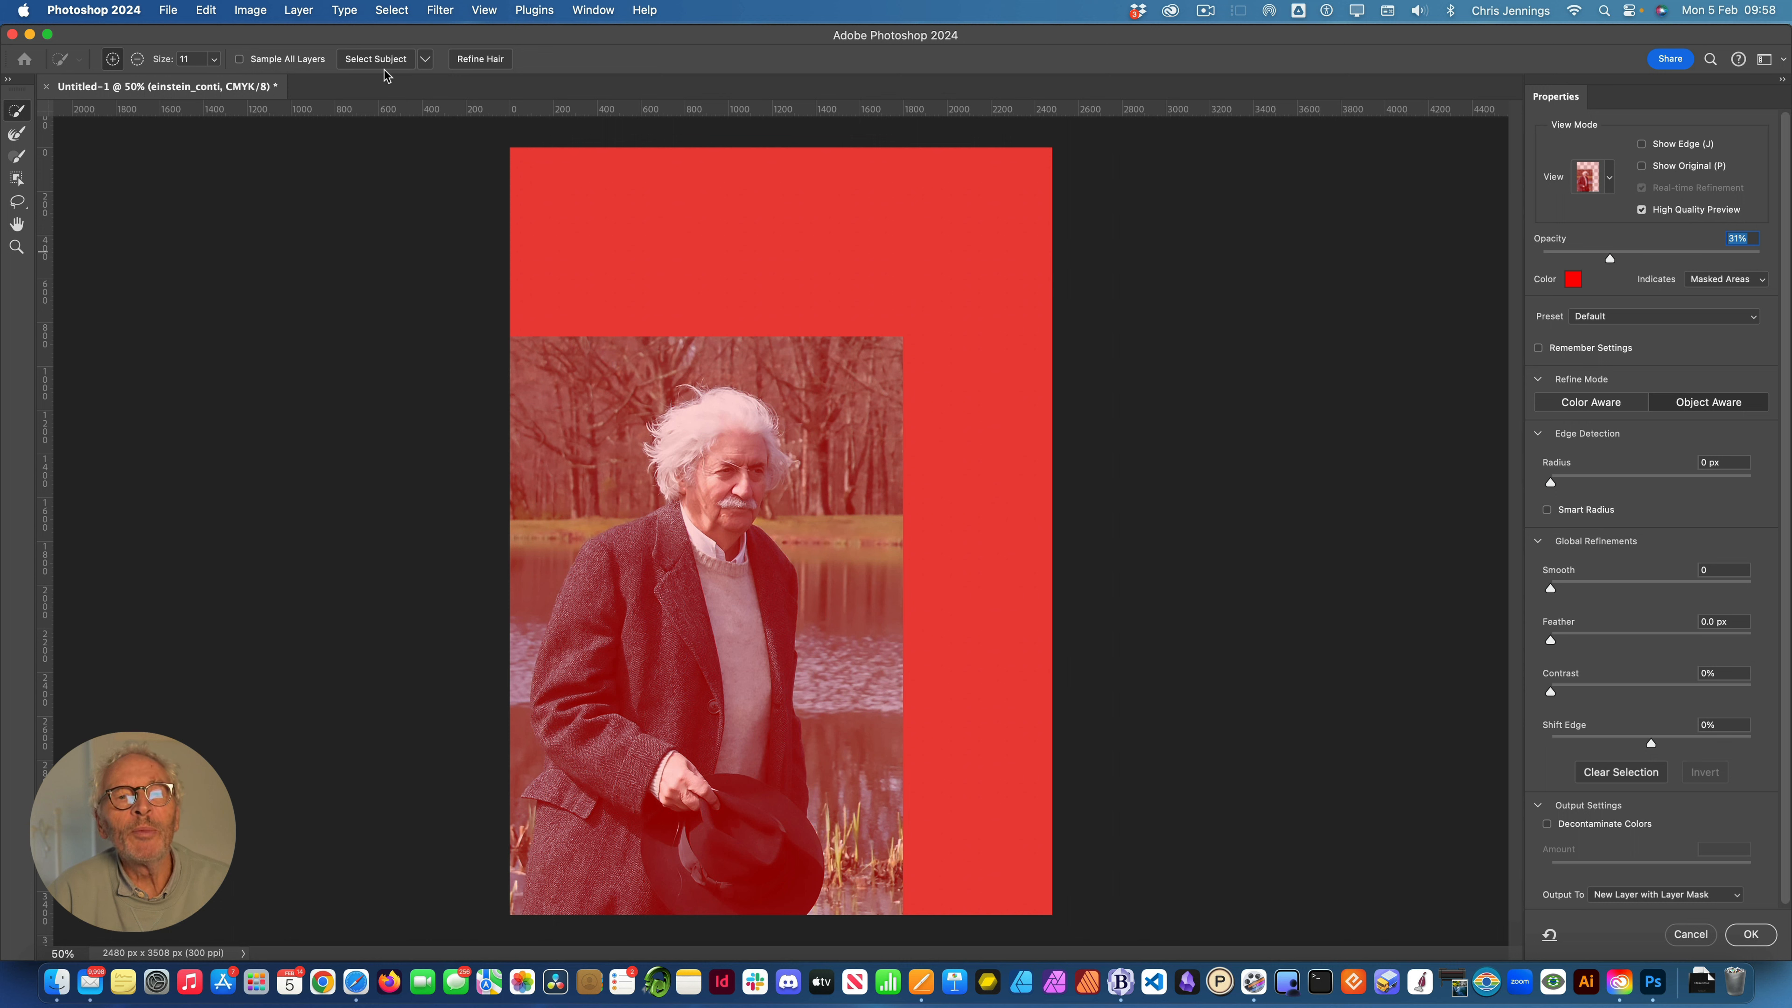
- Select the man with Select Subject using Cloud (Detailed results) processing
{"action": "left_click", "coordinate": [426, 60]}
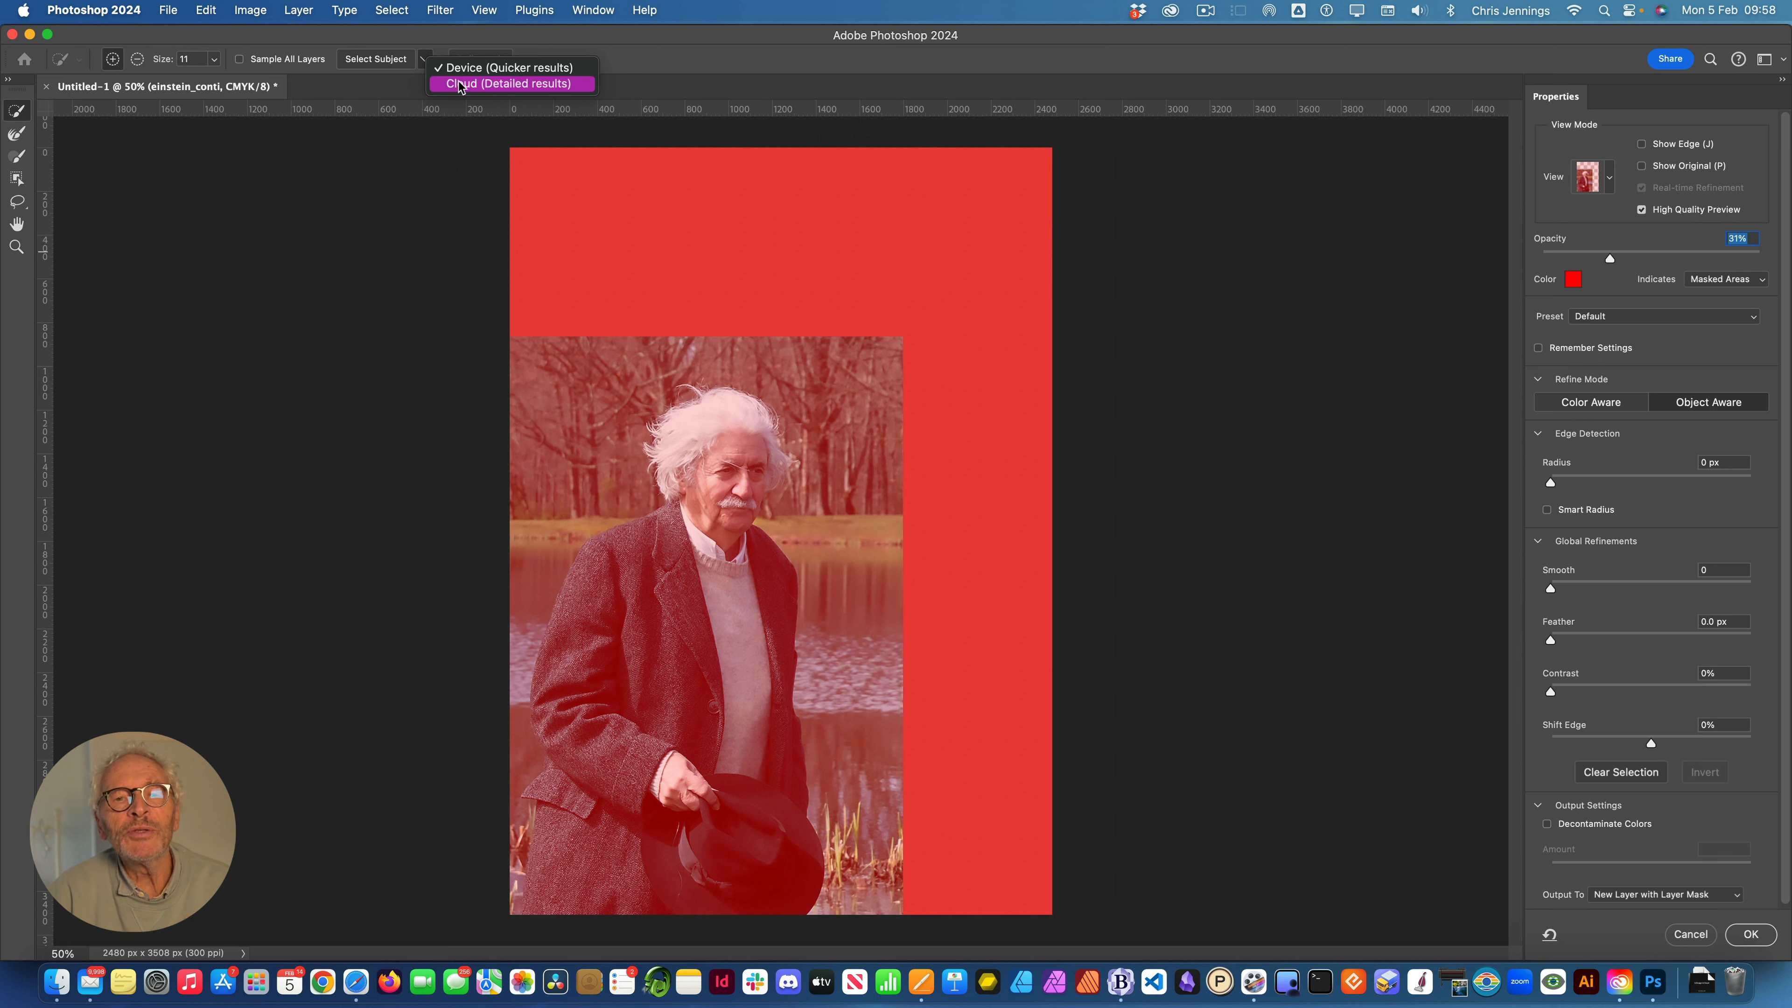
{"action": "left_click", "coordinate": [459, 85]}
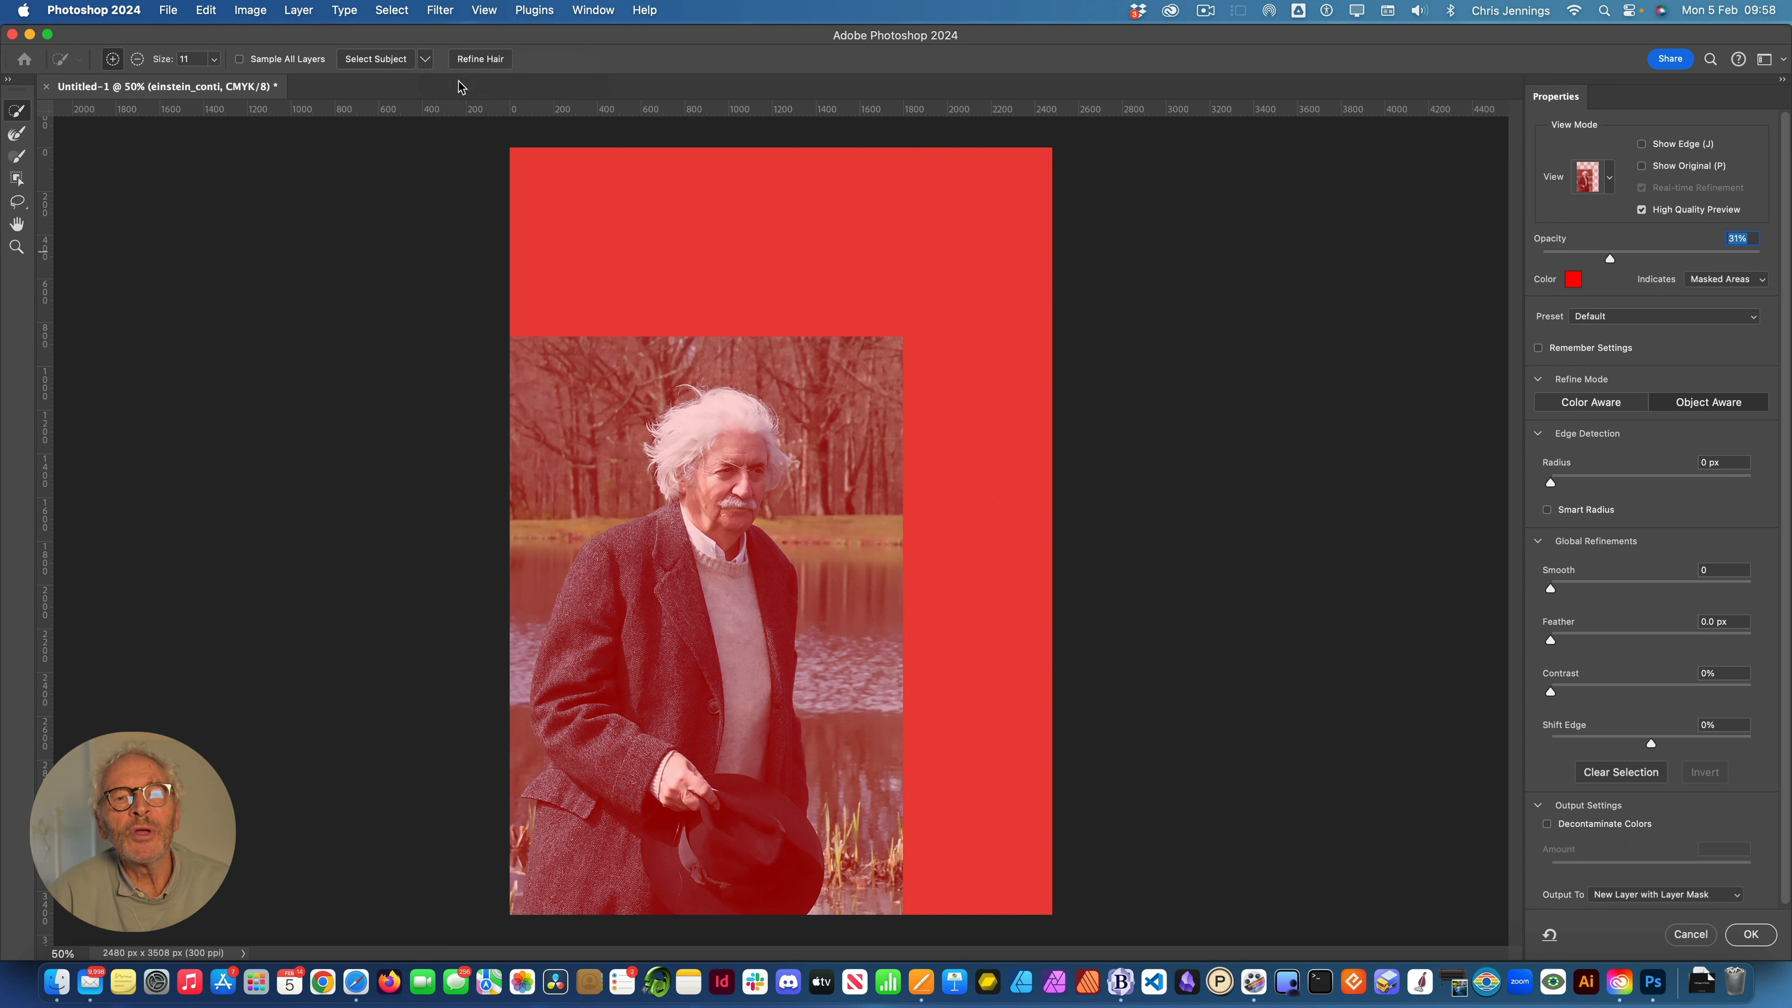
{"action": "left_click", "coordinate": [376, 60]}
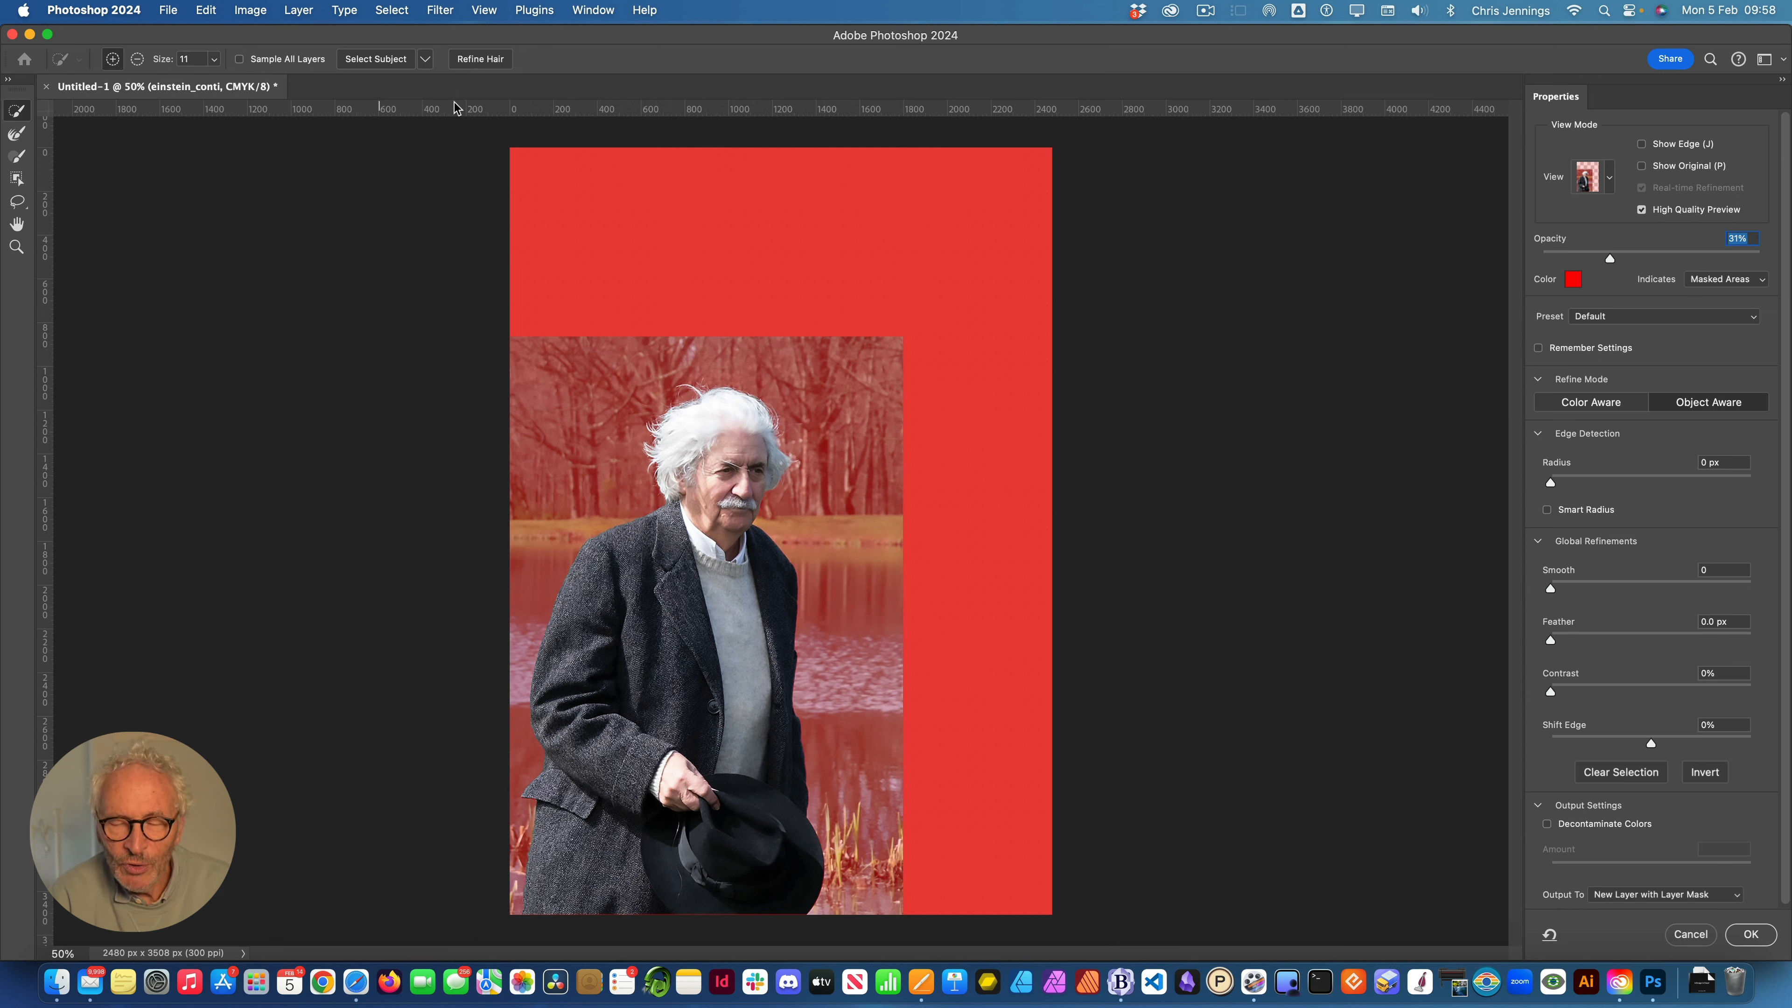
{"action": "key", "text": "super+1"}
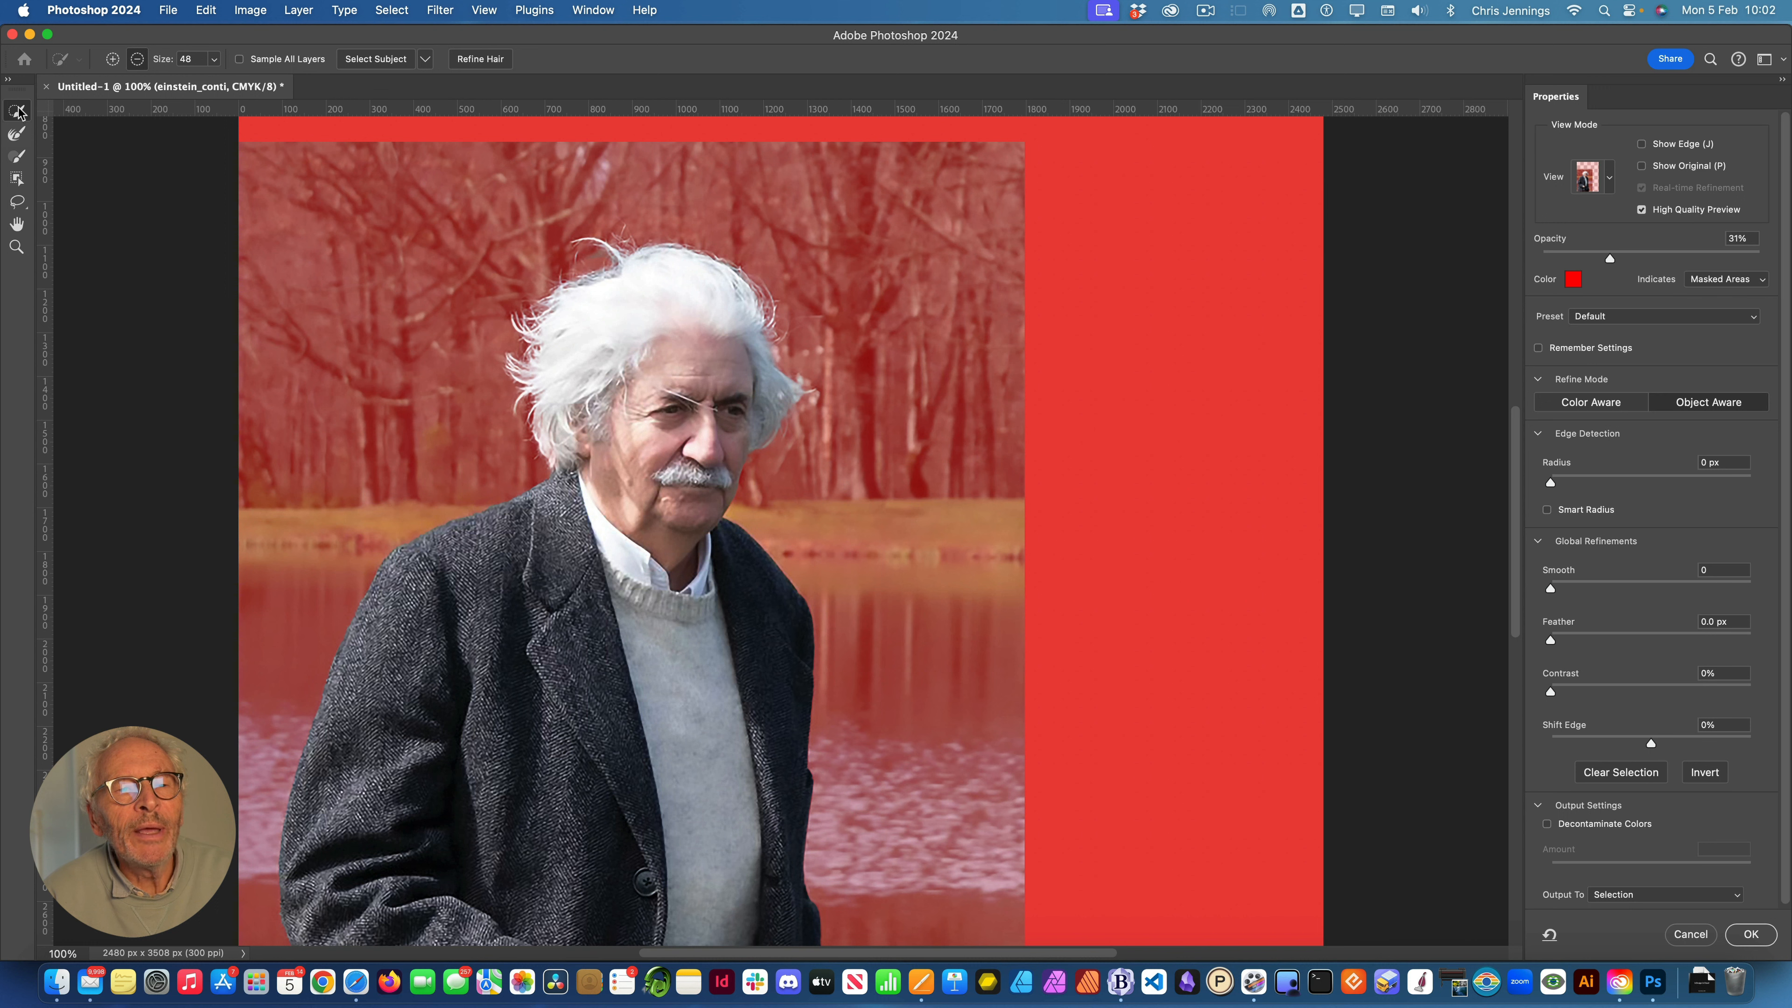
- Set the Quick Selection brush to size 22 and subtract the background by the stray hair at the head's upper left
{"action": "left_click", "coordinate": [213, 59]}
{"action": "left_click_drag", "start_coordinate": [212, 77], "coordinate": [199, 80]}
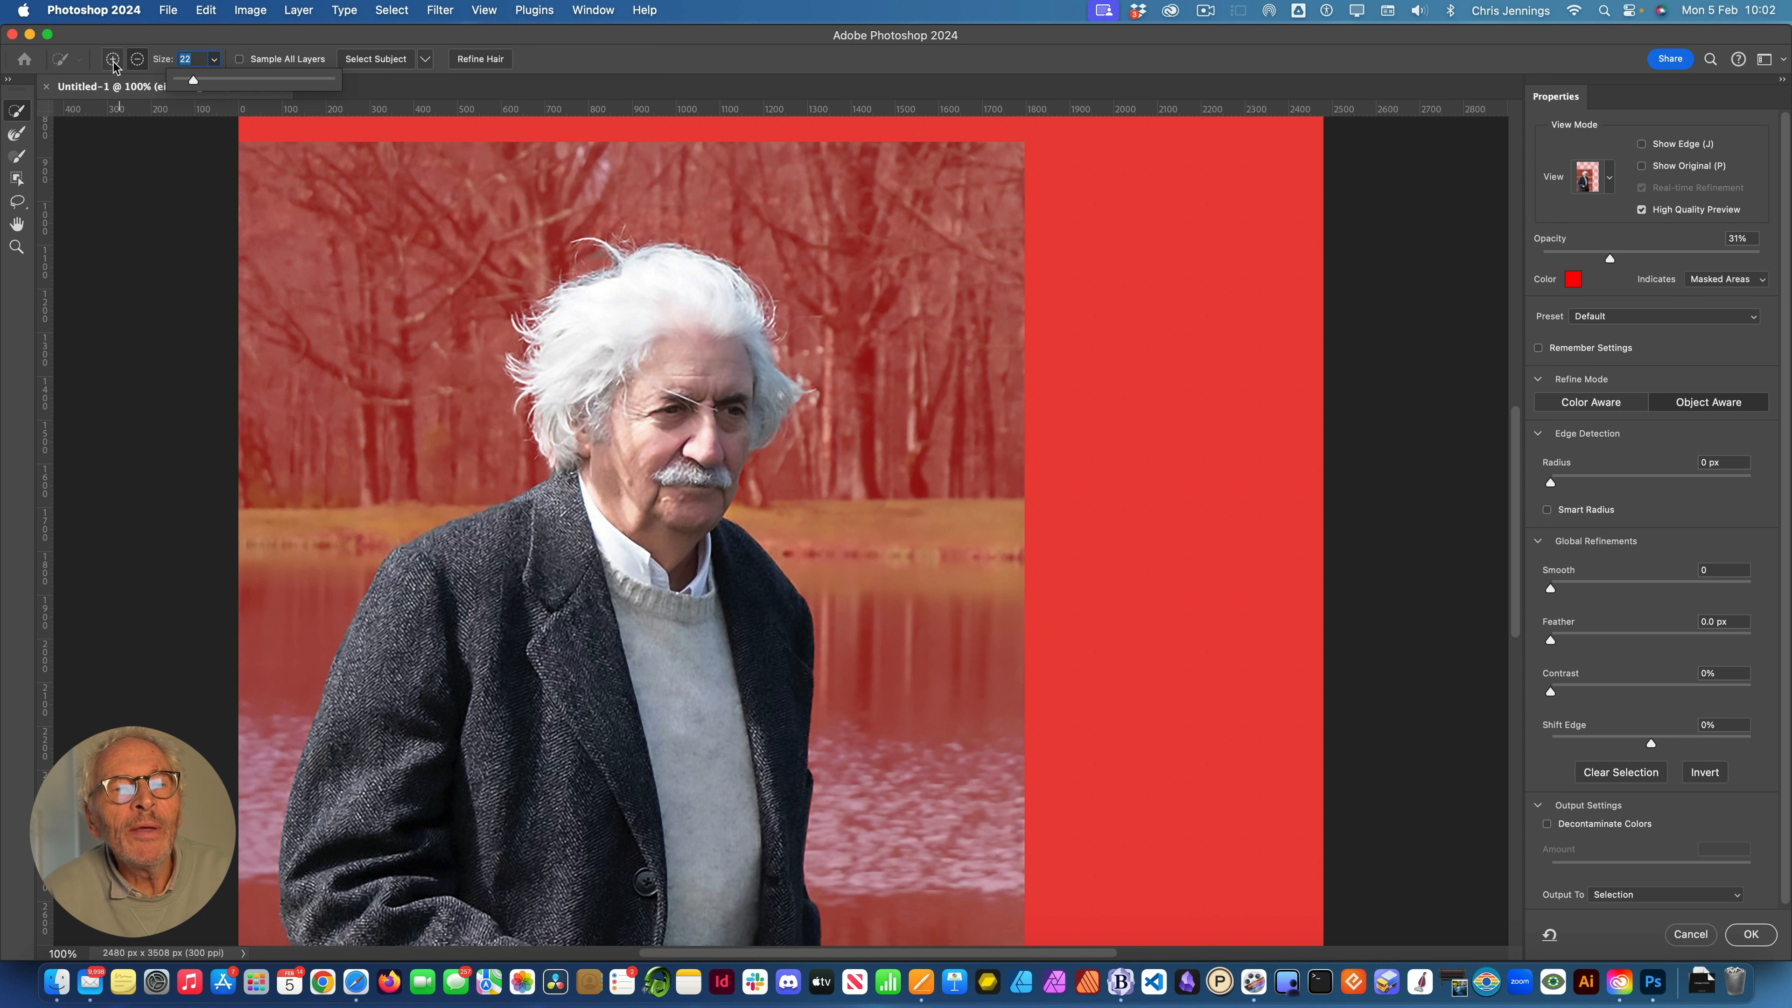
{"action": "left_click", "coordinate": [138, 65]}
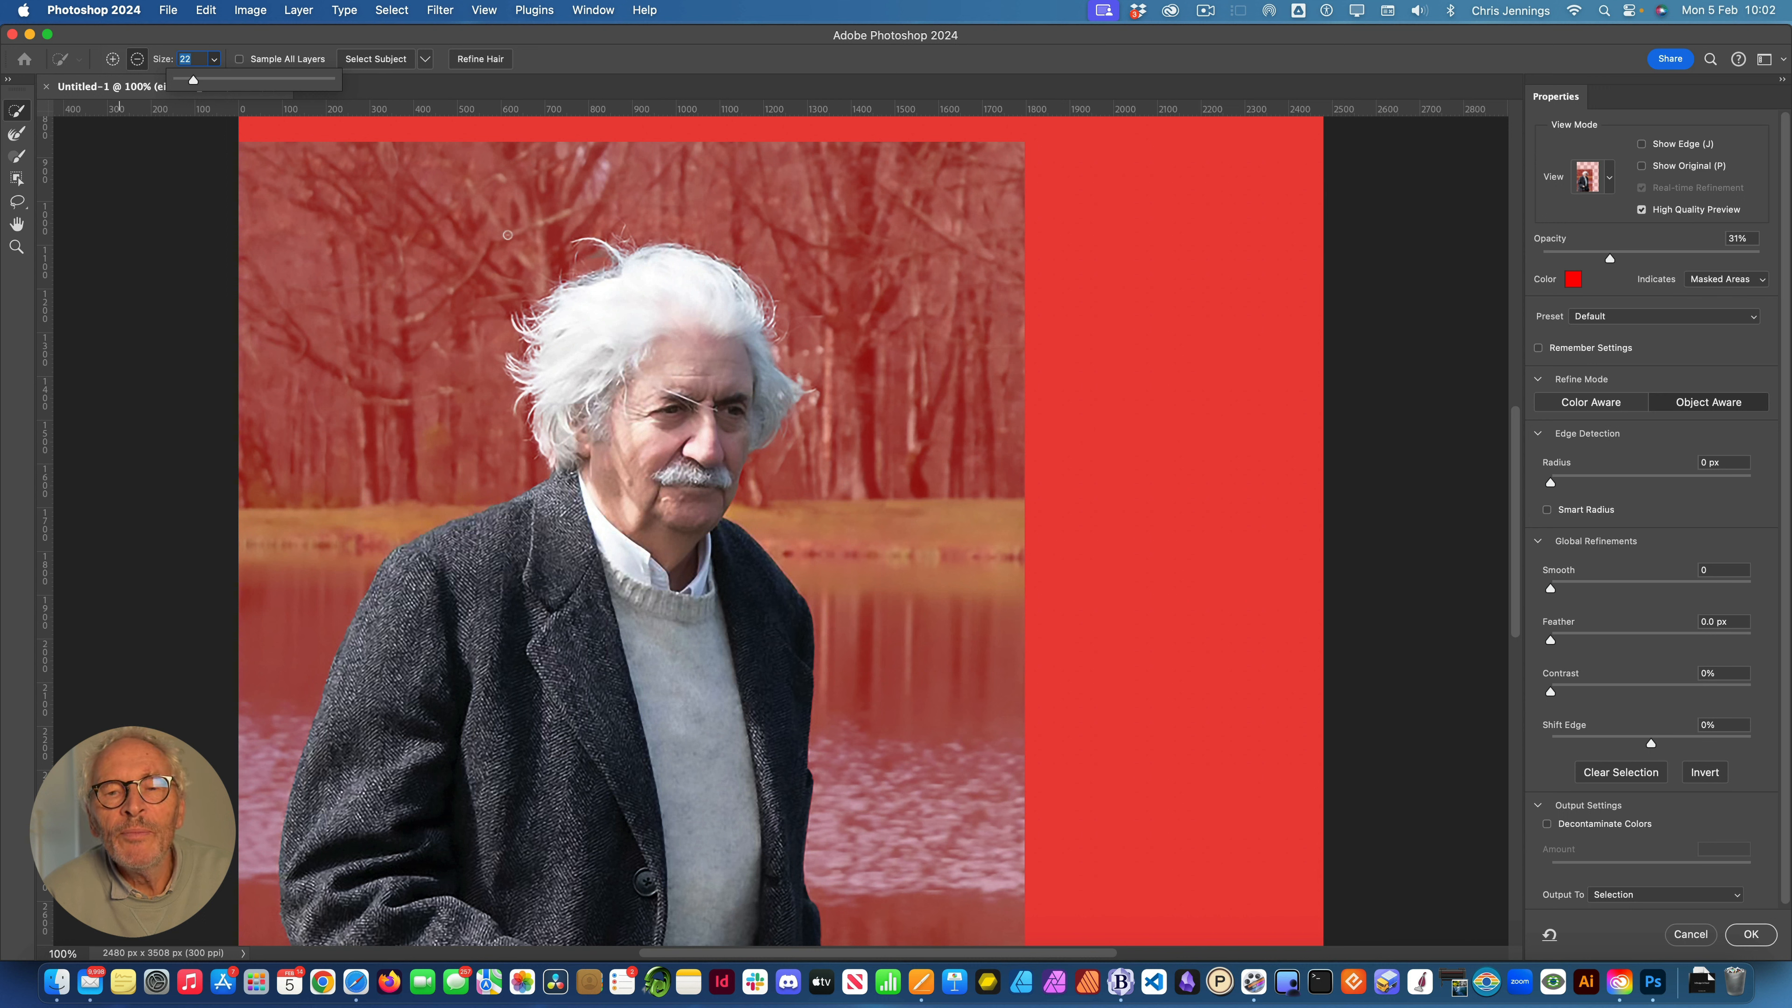
{"action": "left_click", "coordinate": [601, 261]}
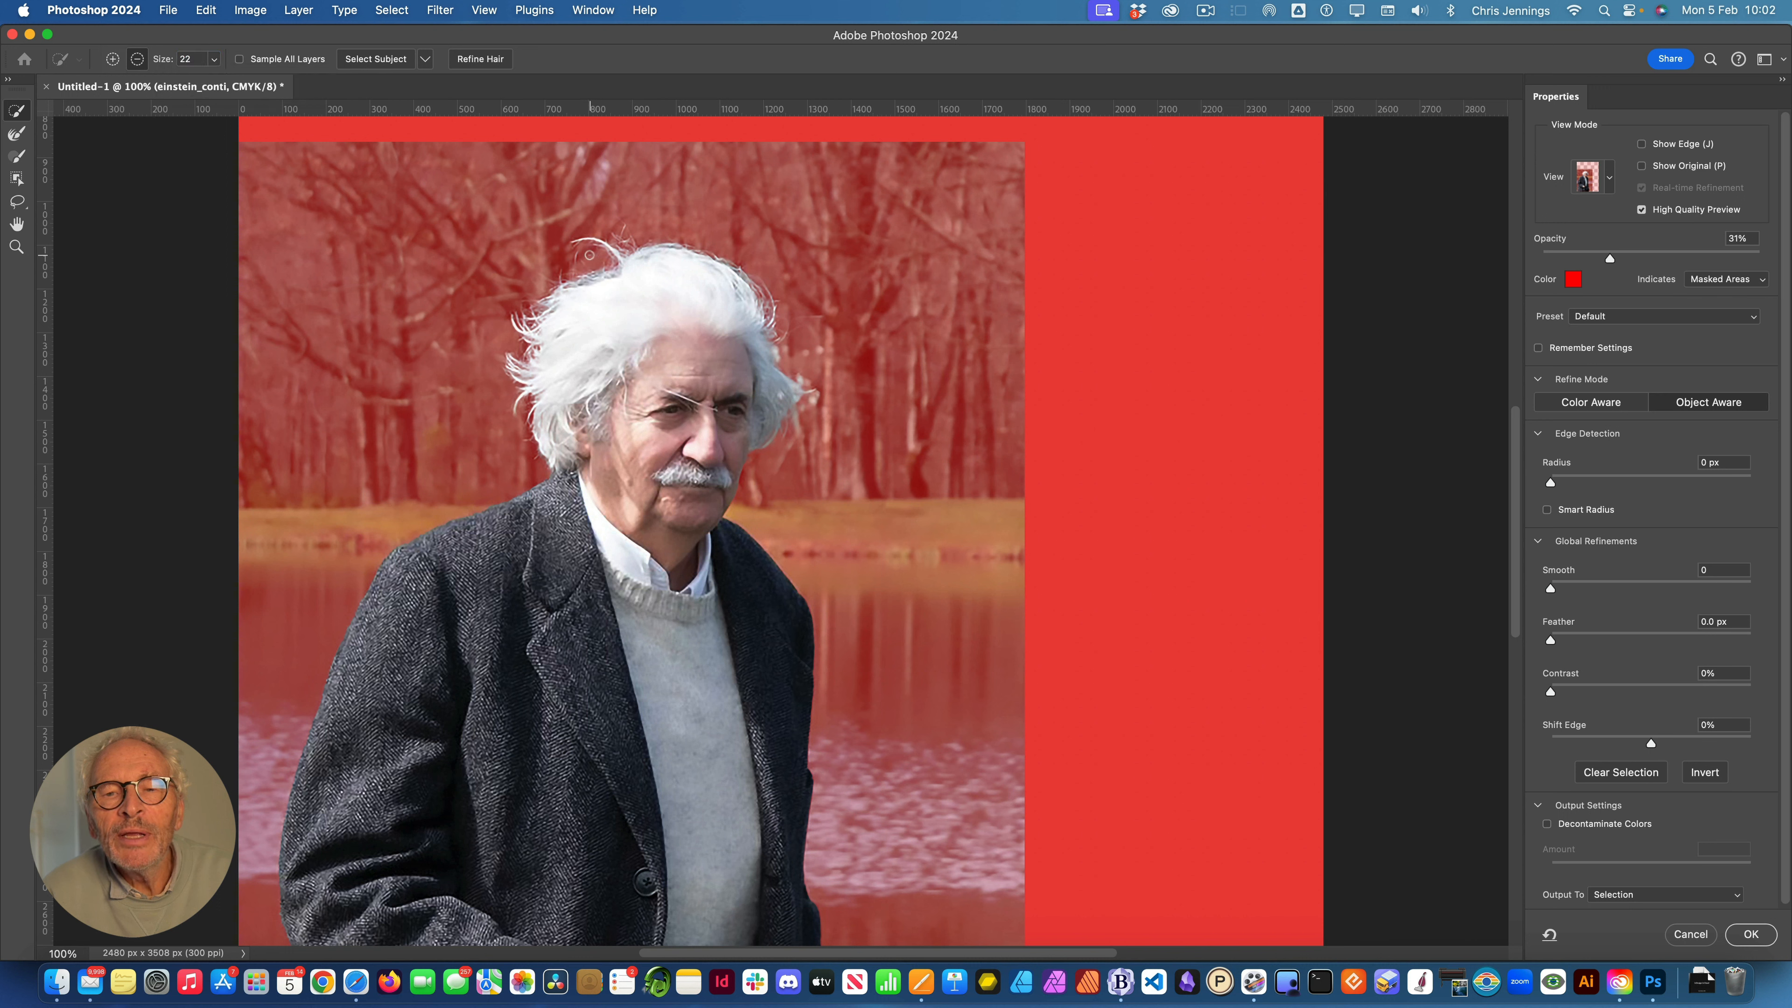
{"action": "mouse_move", "coordinate": [590, 256]}
{"action": "left_mouse_down"}
{"action": "mouse_move", "coordinate": [604, 259]}
{"action": "mouse_move", "coordinate": [583, 277]}
{"action": "left_mouse_up"}
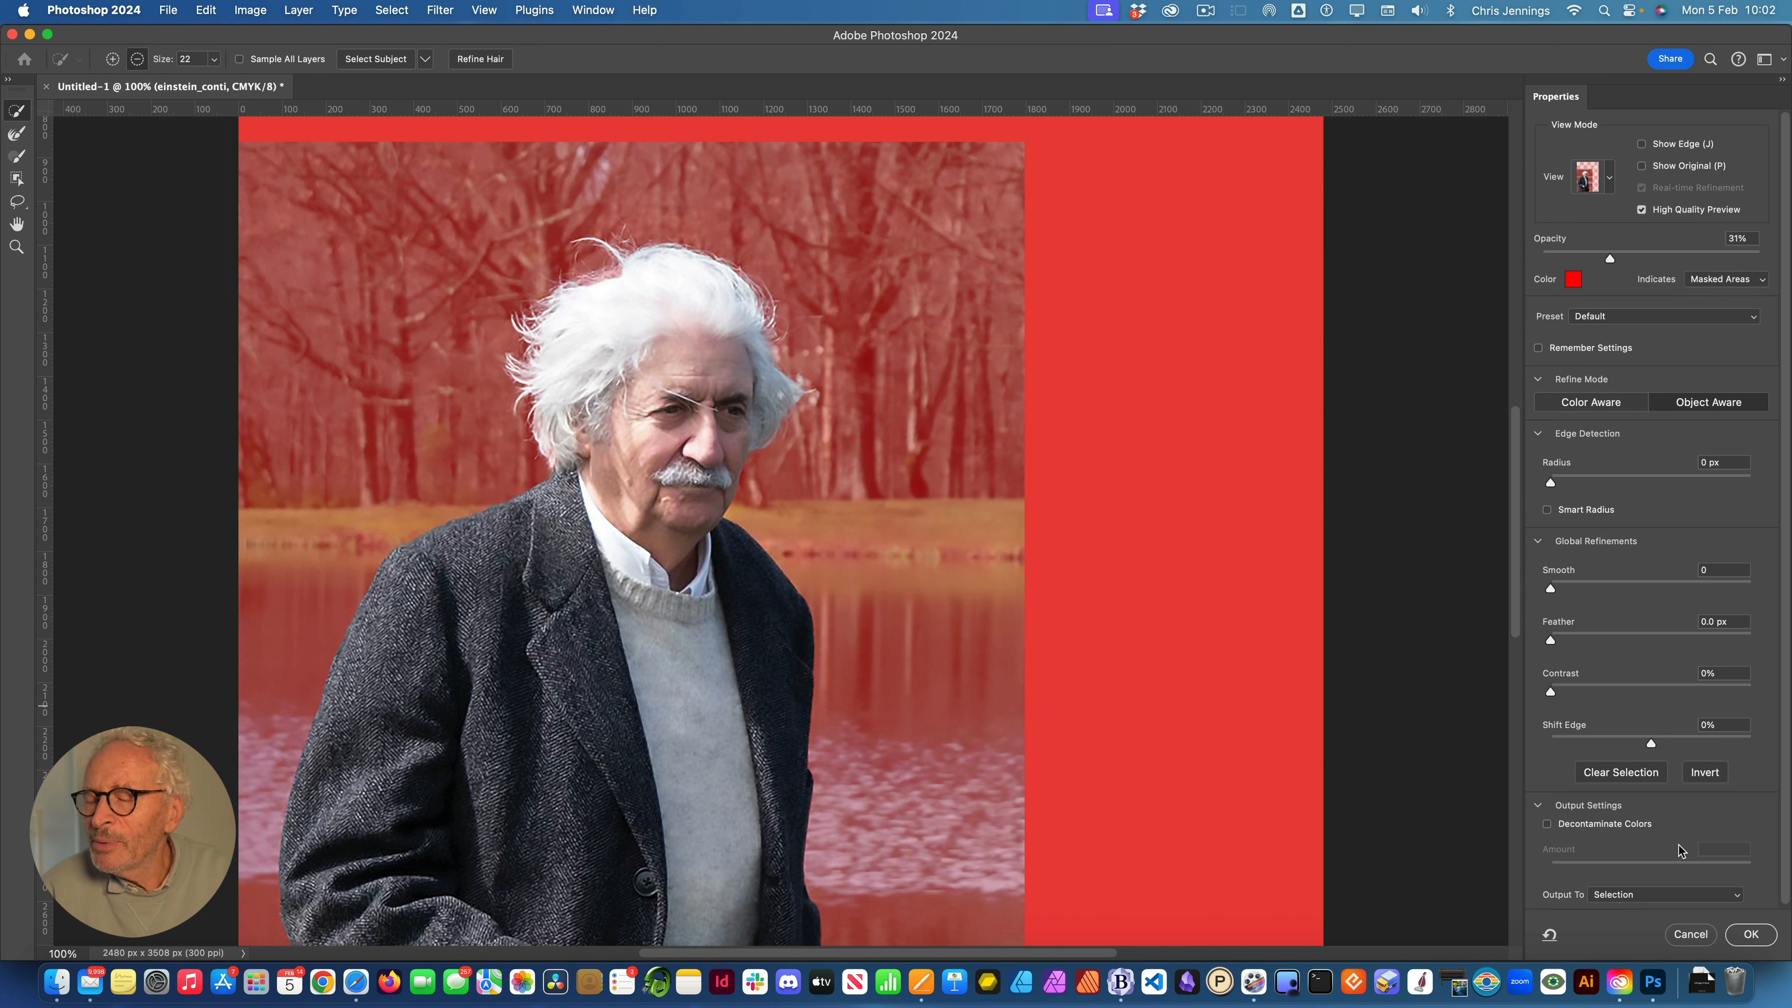
- Output the selection as New Layer with Layer Mask with Decontaminate Colors enabled, and undo that output
{"action": "left_click", "coordinate": [1737, 896]}
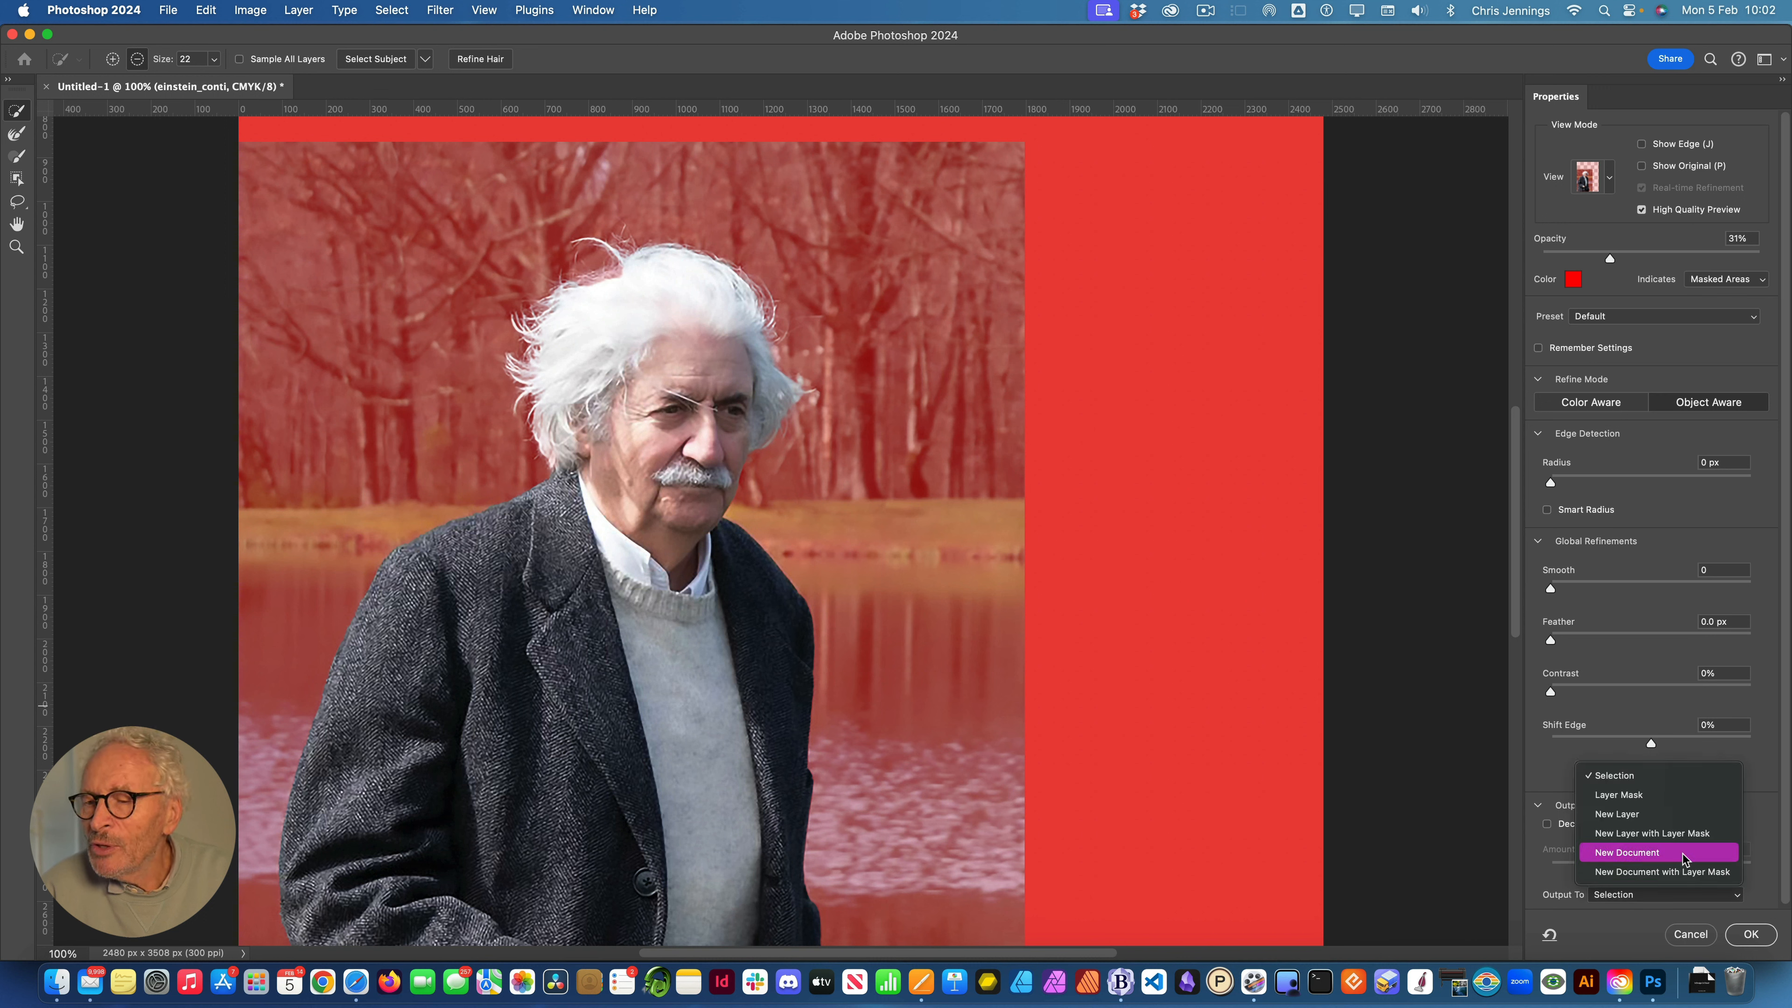
{"action": "left_click", "coordinate": [1610, 835]}
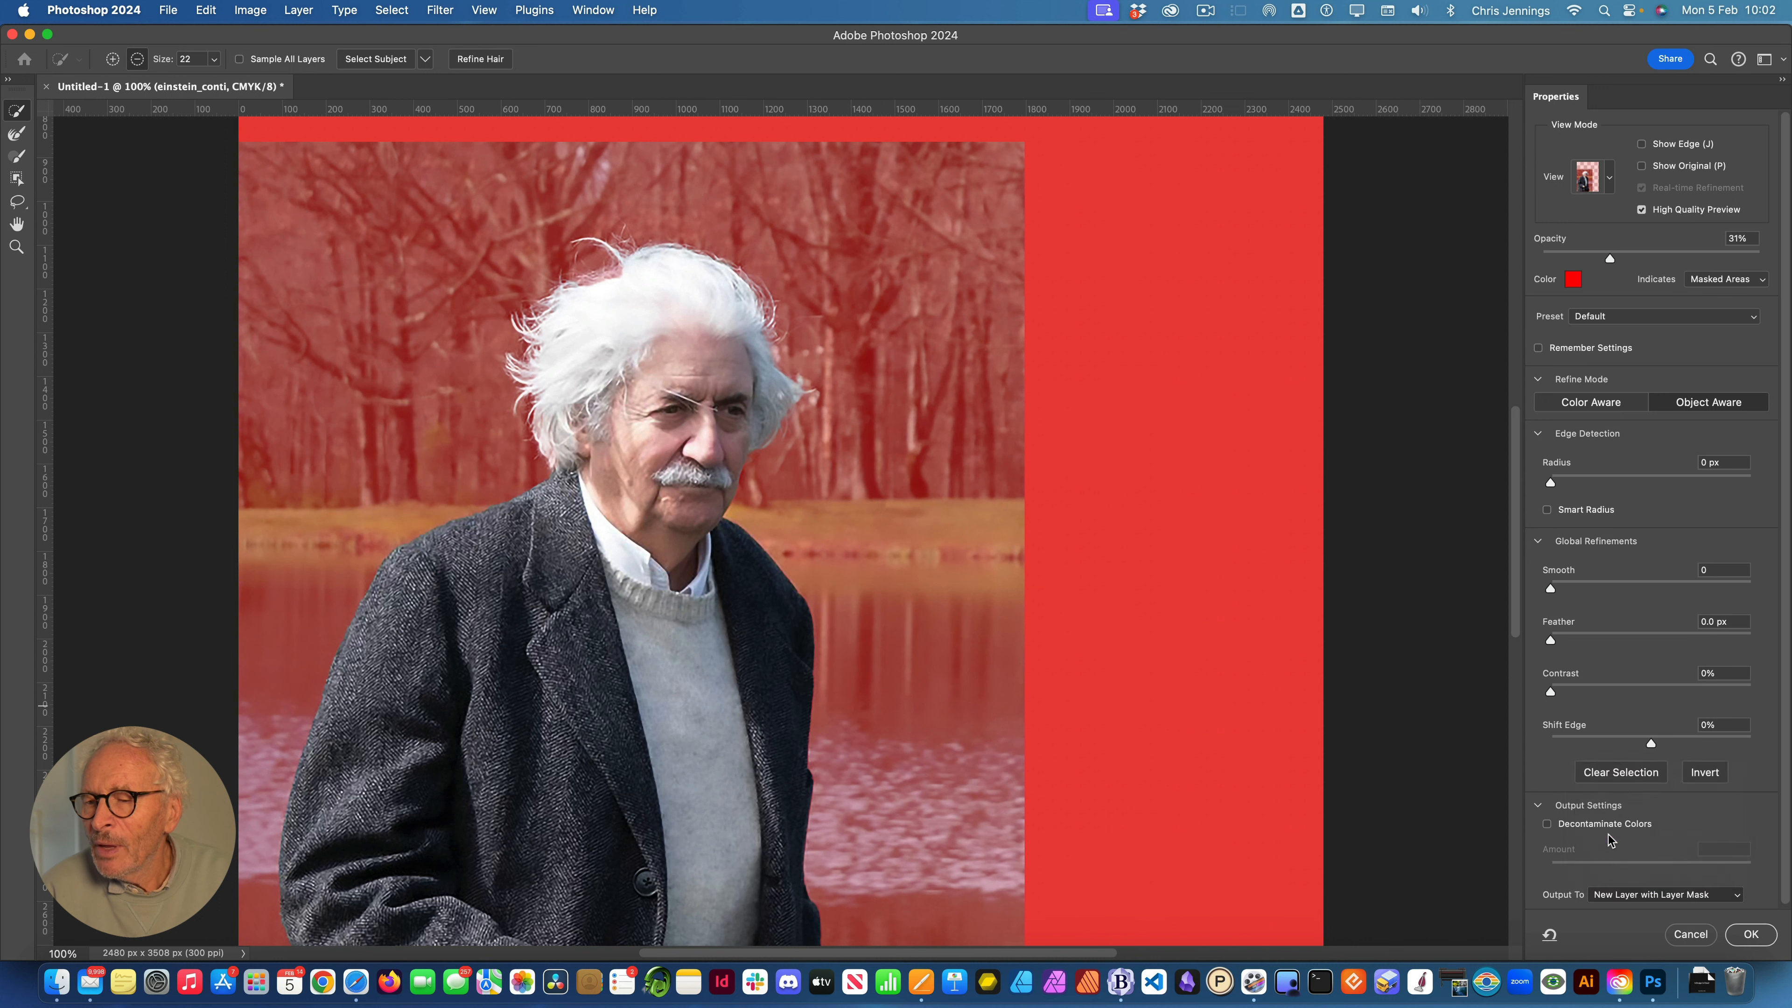
{"action": "left_click", "coordinate": [1548, 825]}
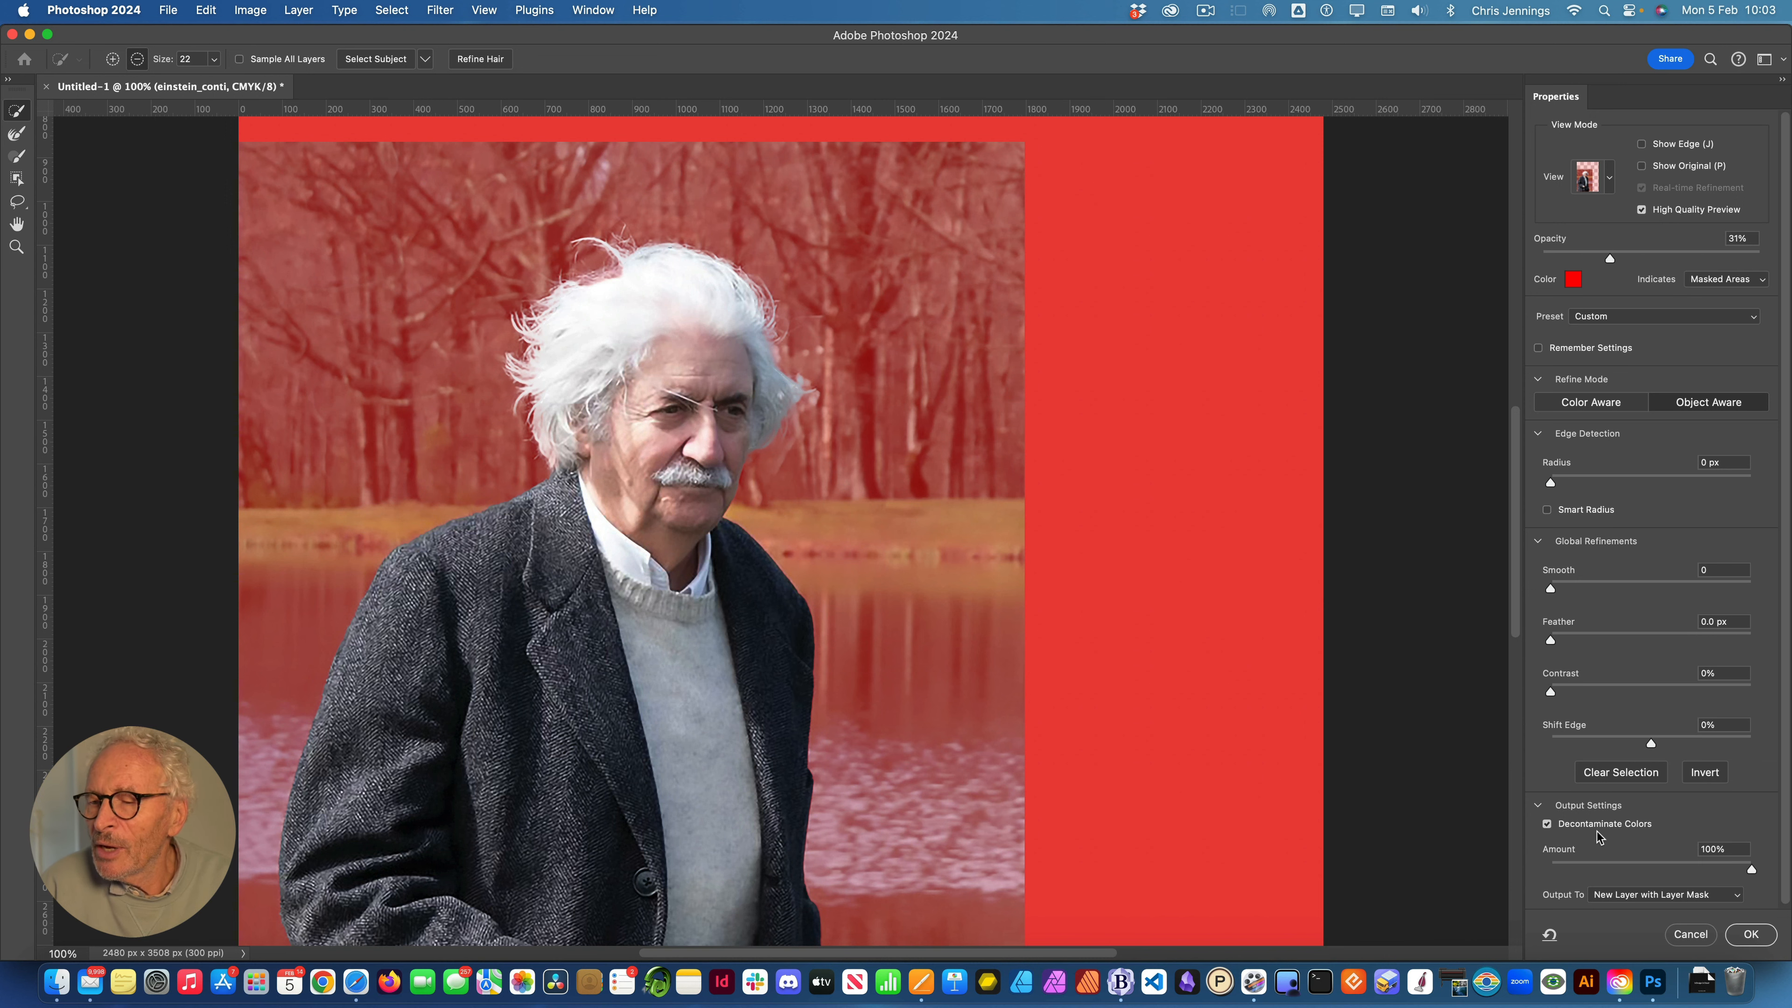
{"action": "left_click", "coordinate": [1751, 935]}
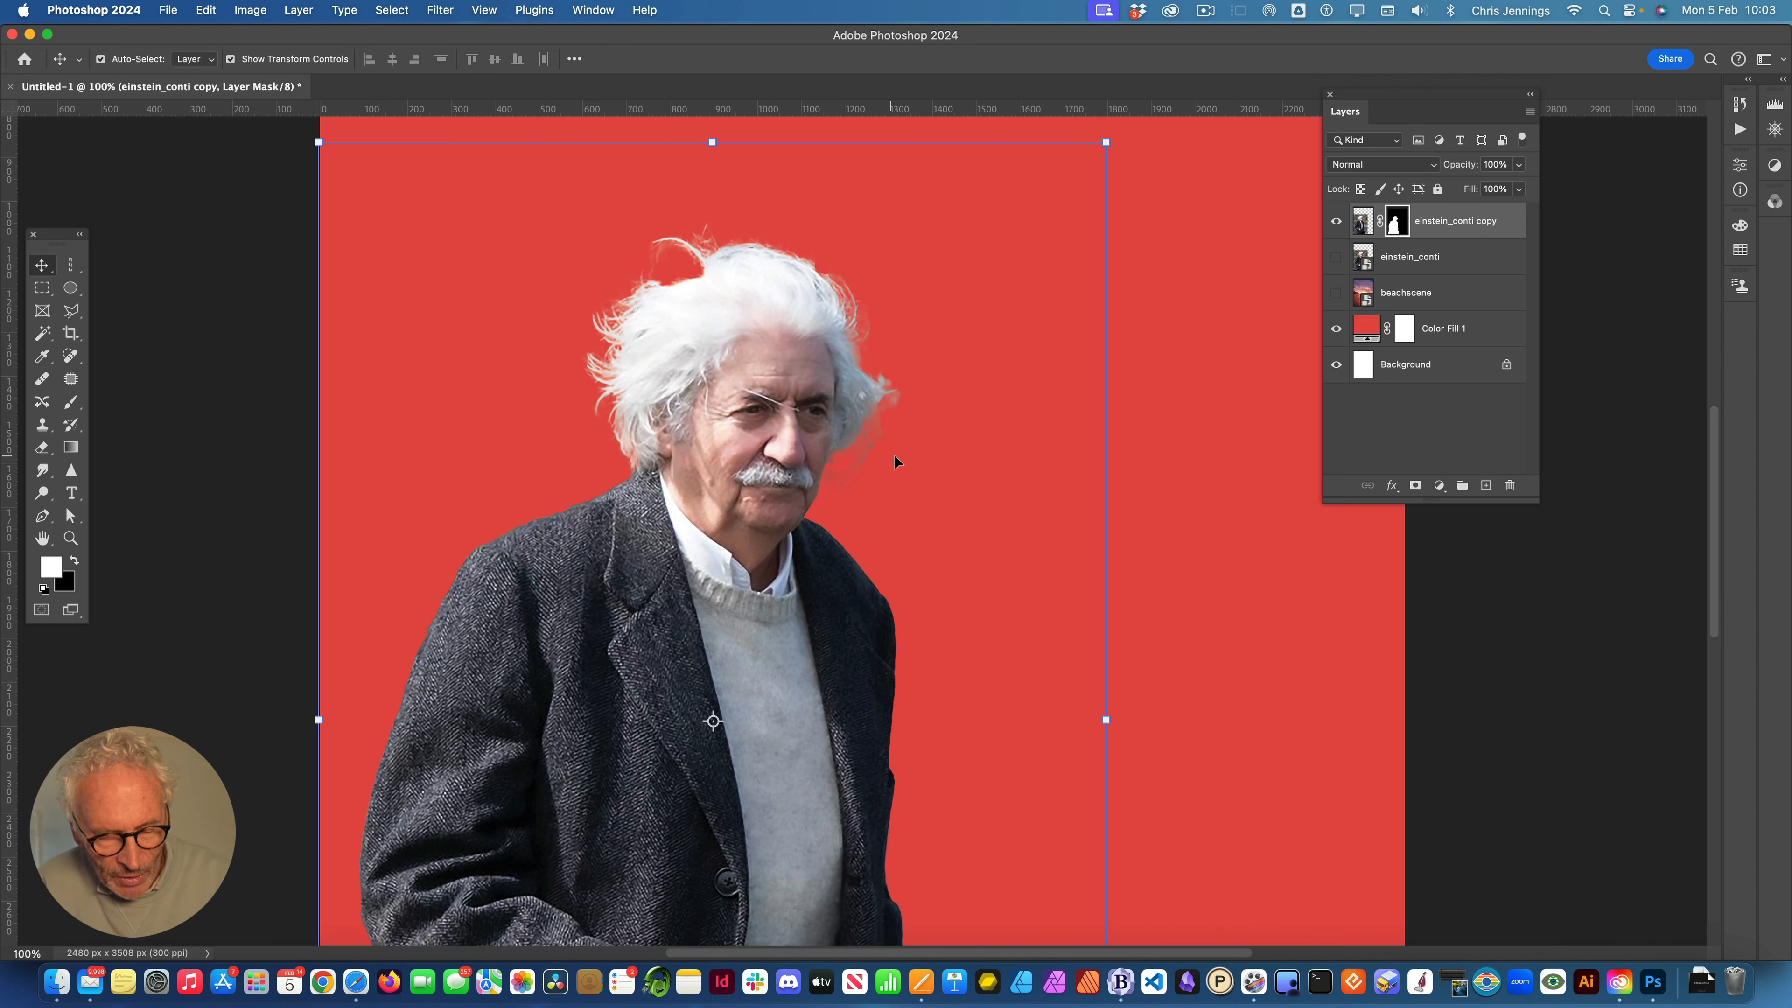
{"action": "key", "text": "super+z"}
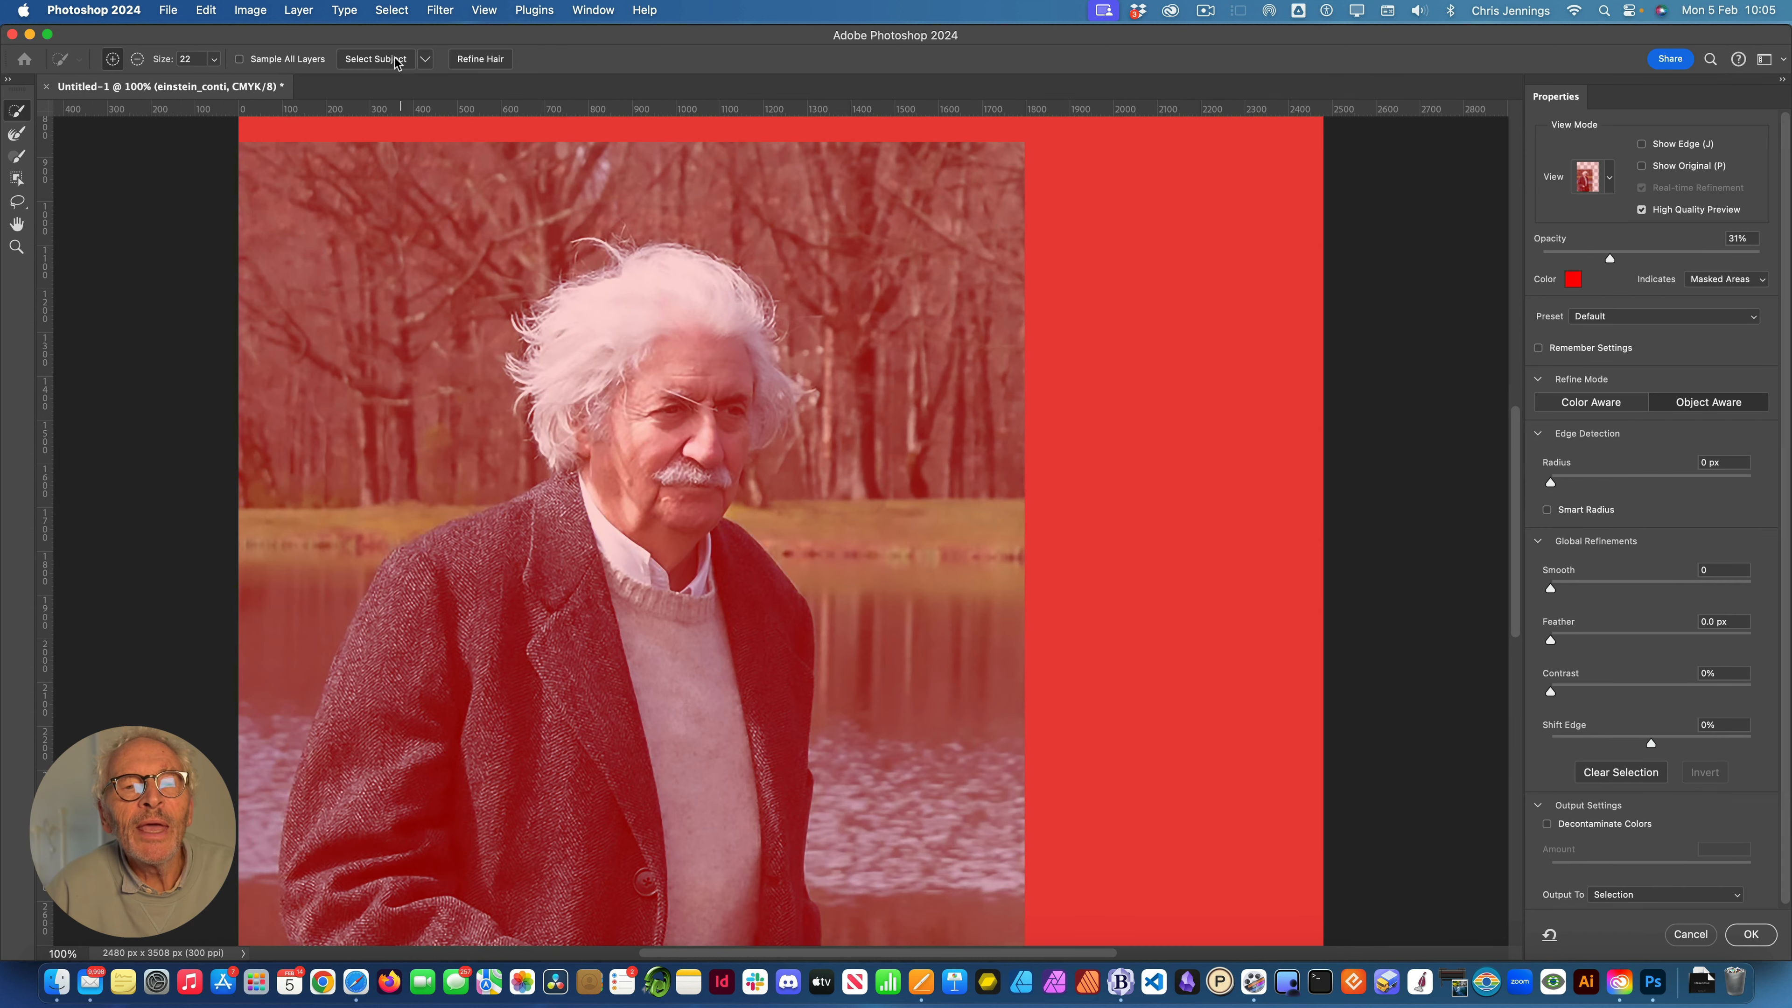
- Run Select Subject again on the einstein_conti photo with Cloud (Detailed results) processing
{"action": "left_click", "coordinate": [426, 60]}
{"action": "left_click", "coordinate": [443, 79]}
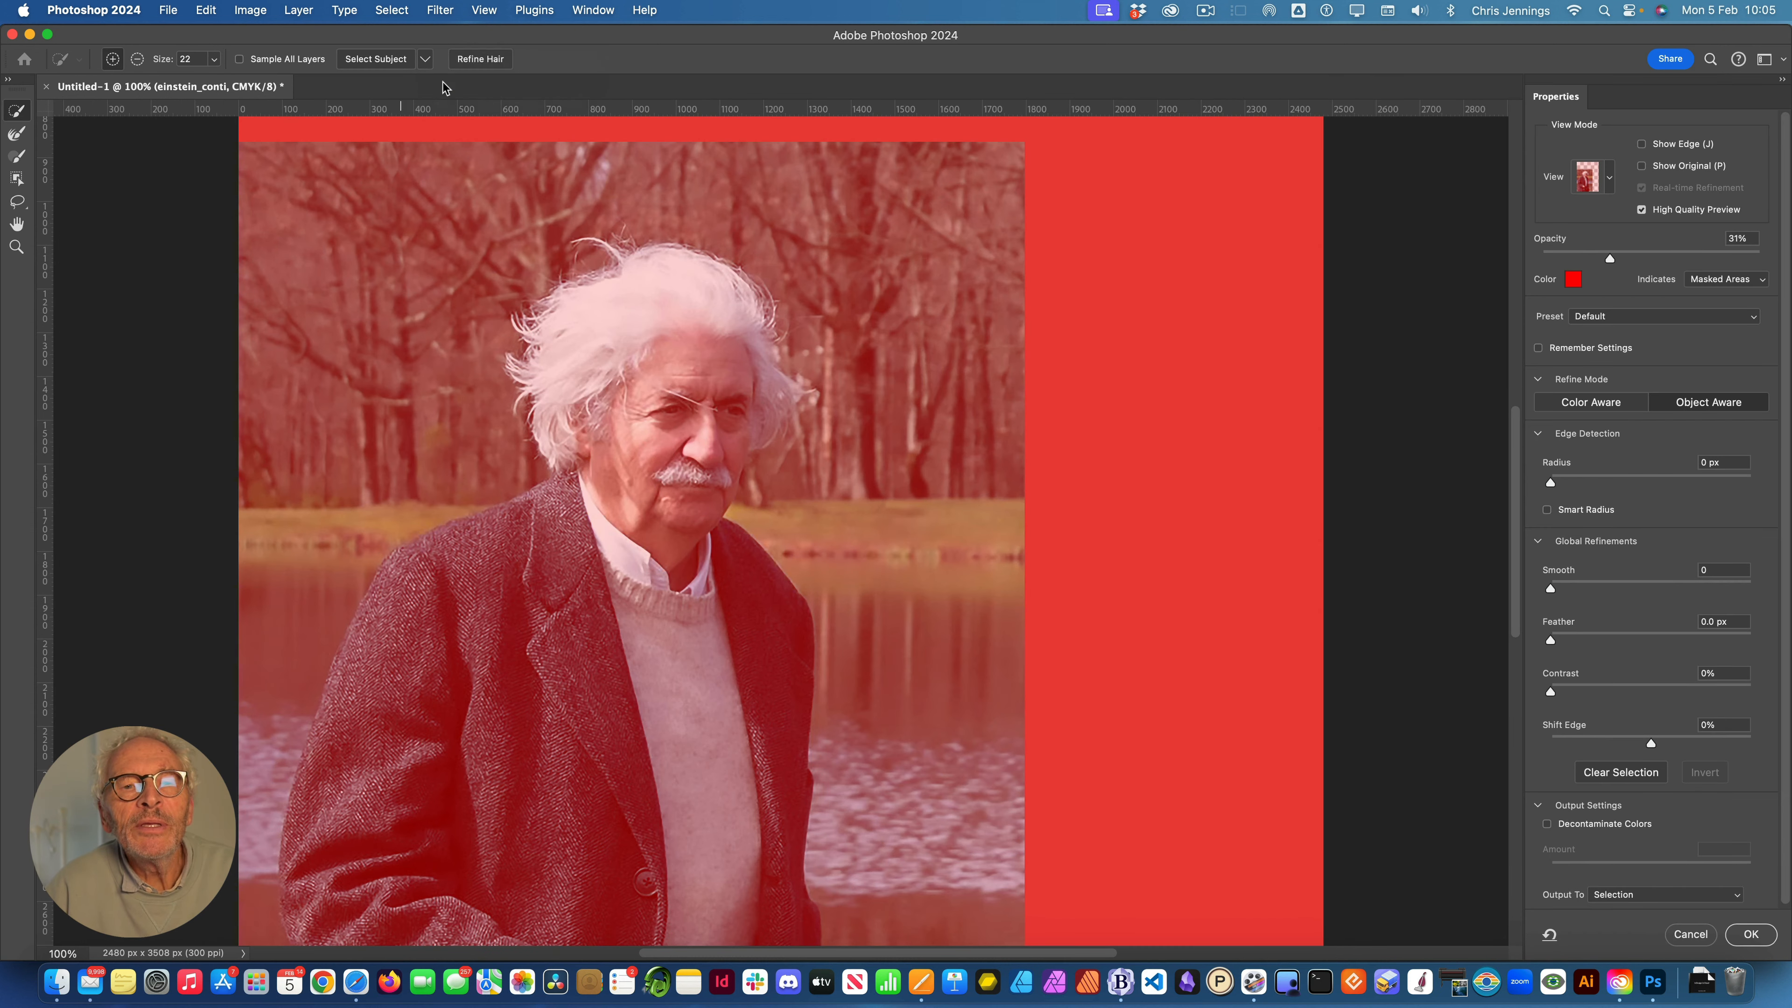
{"action": "left_click", "coordinate": [387, 61]}
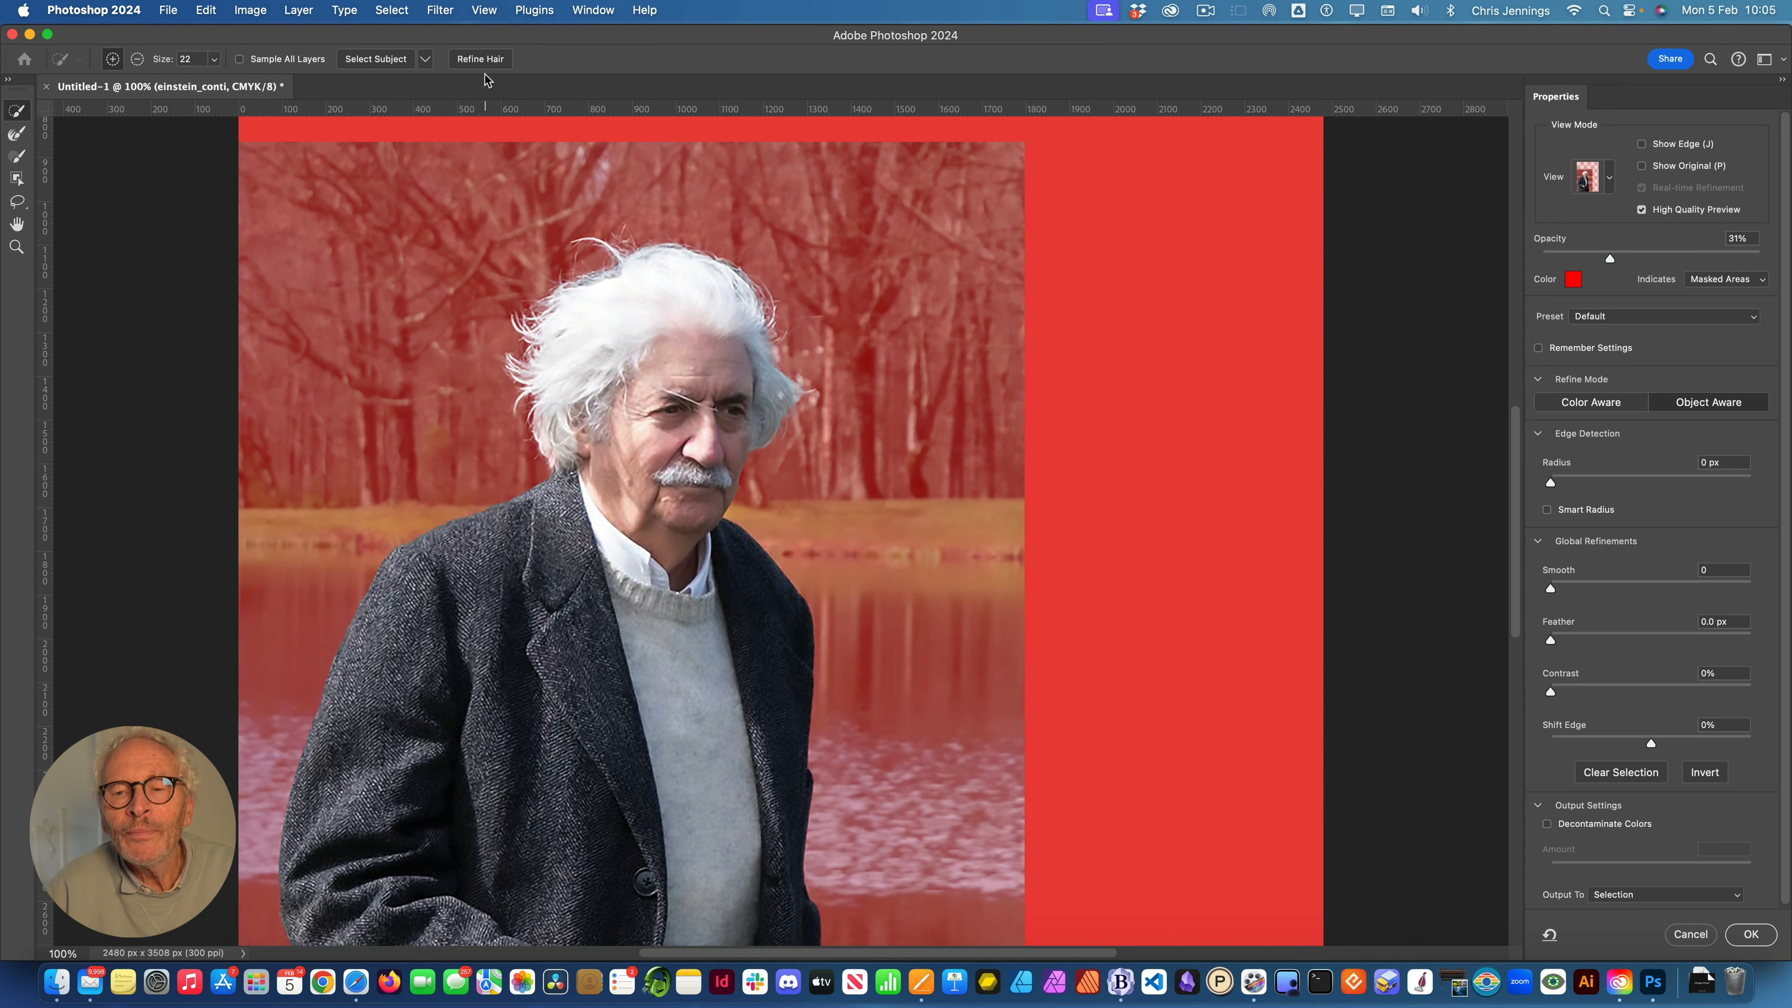
- Try subtracting the fringe beside the man's cheek with the Quick Selection tool, and undo the stroke
{"action": "left_click", "coordinate": [136, 59]}
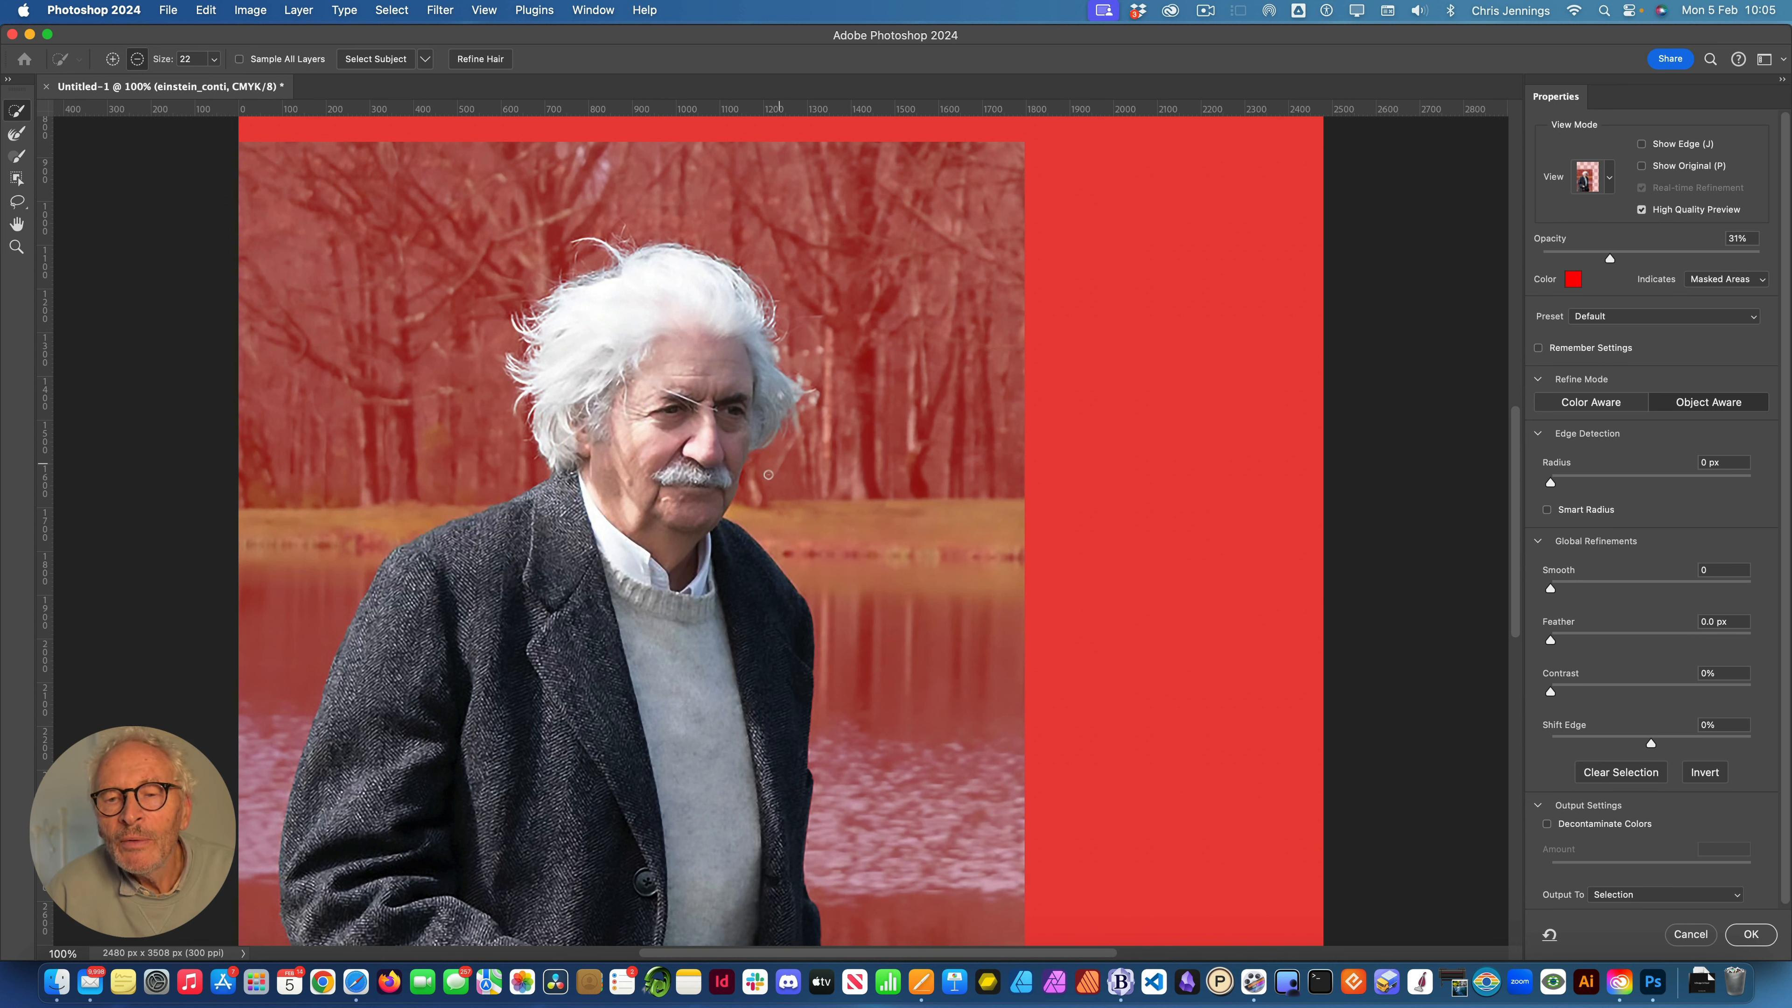
{"action": "left_click_drag", "start_coordinate": [794, 441], "coordinate": [757, 457]}
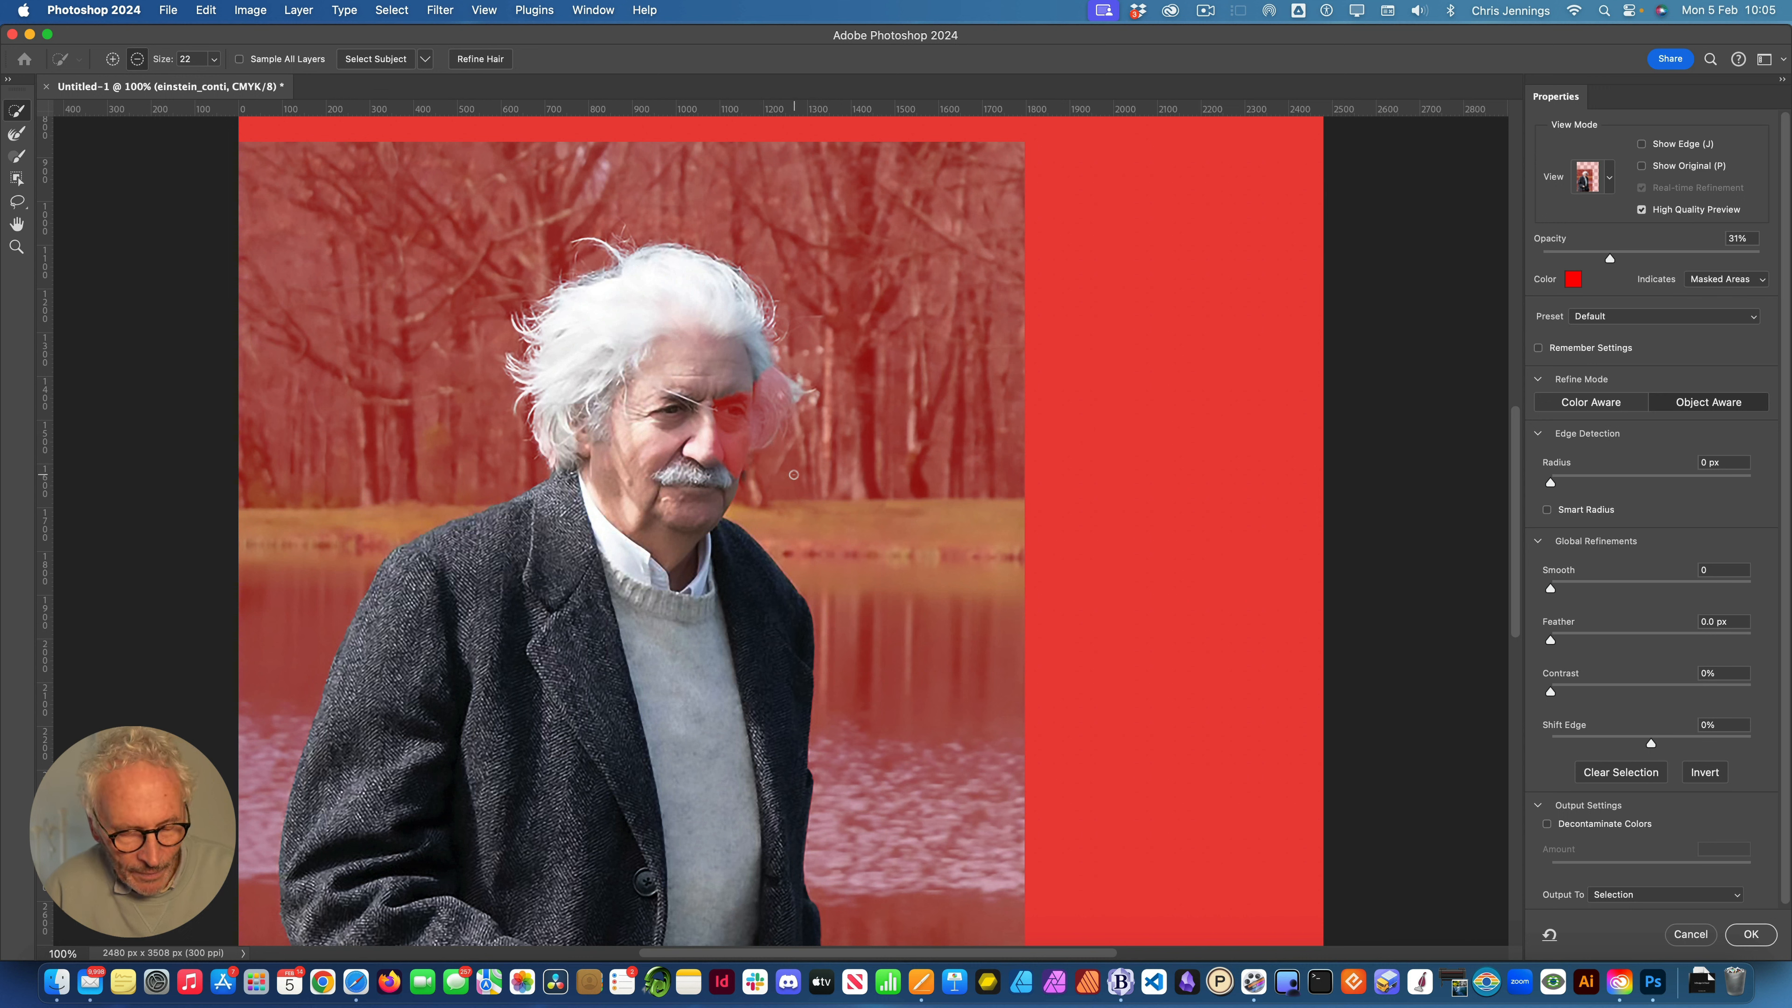
{"action": "key", "text": "super+z"}
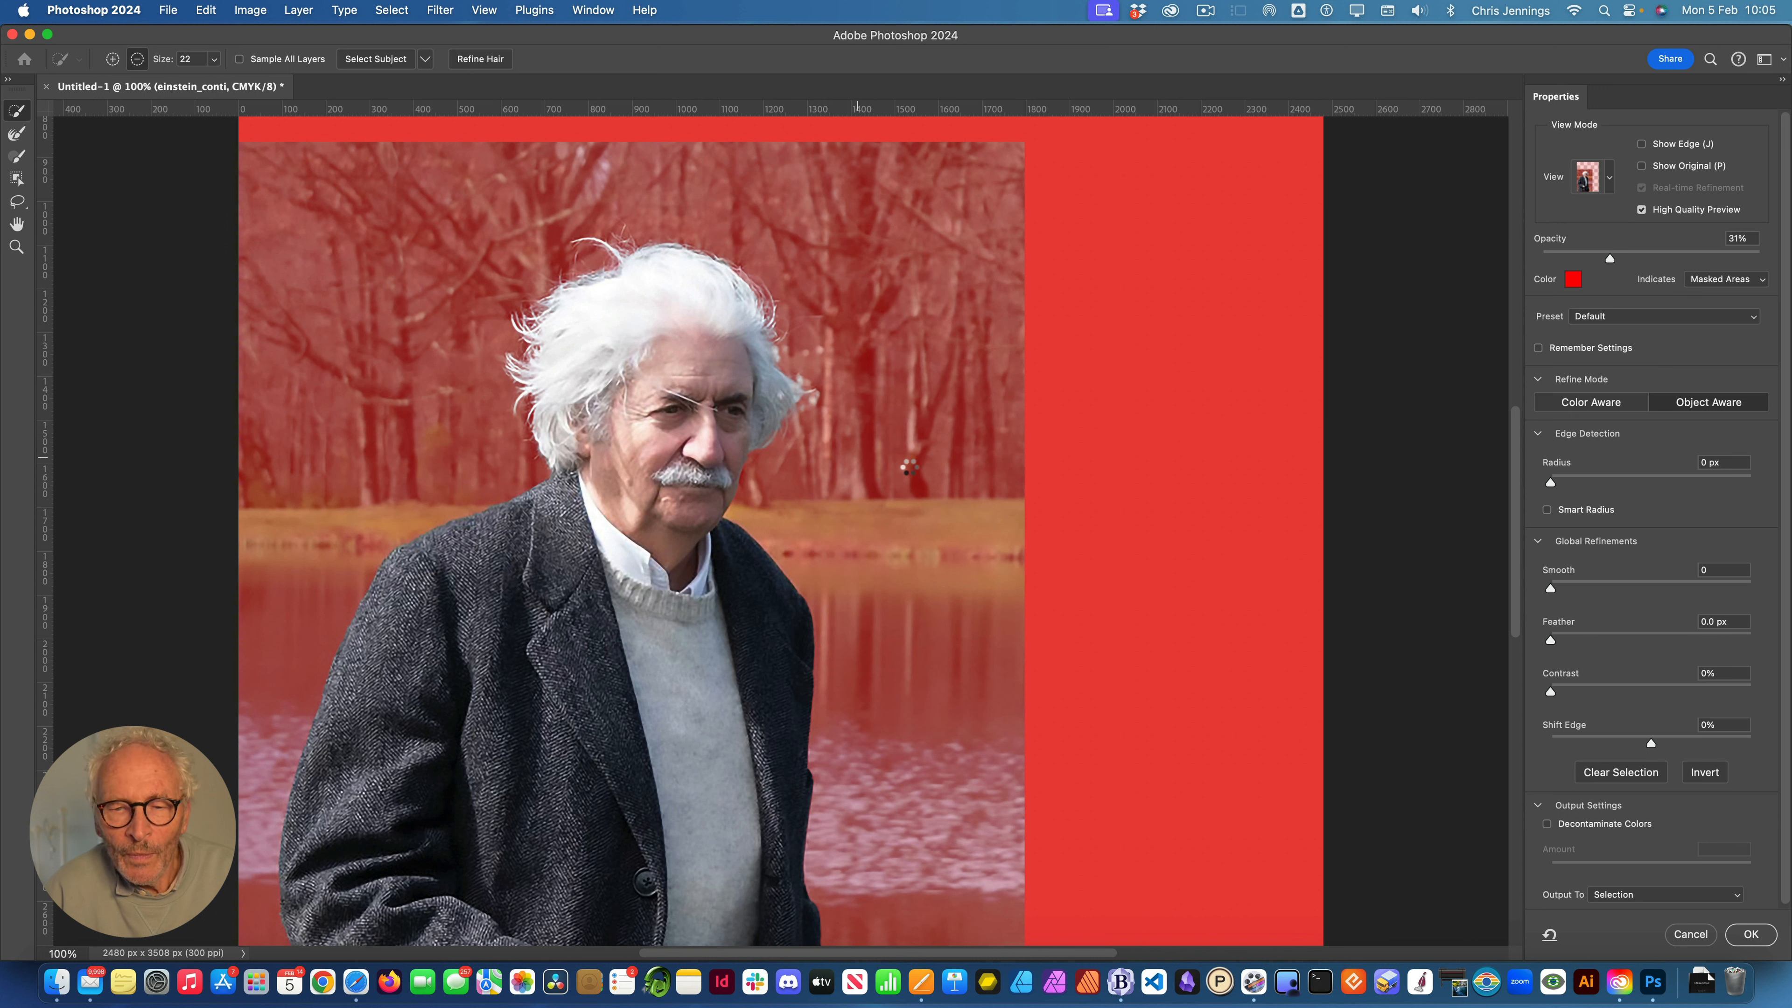
- Output the man's selection as New Layer with Layer Mask and finish Select and Mask
{"action": "left_click", "coordinate": [1641, 895]}
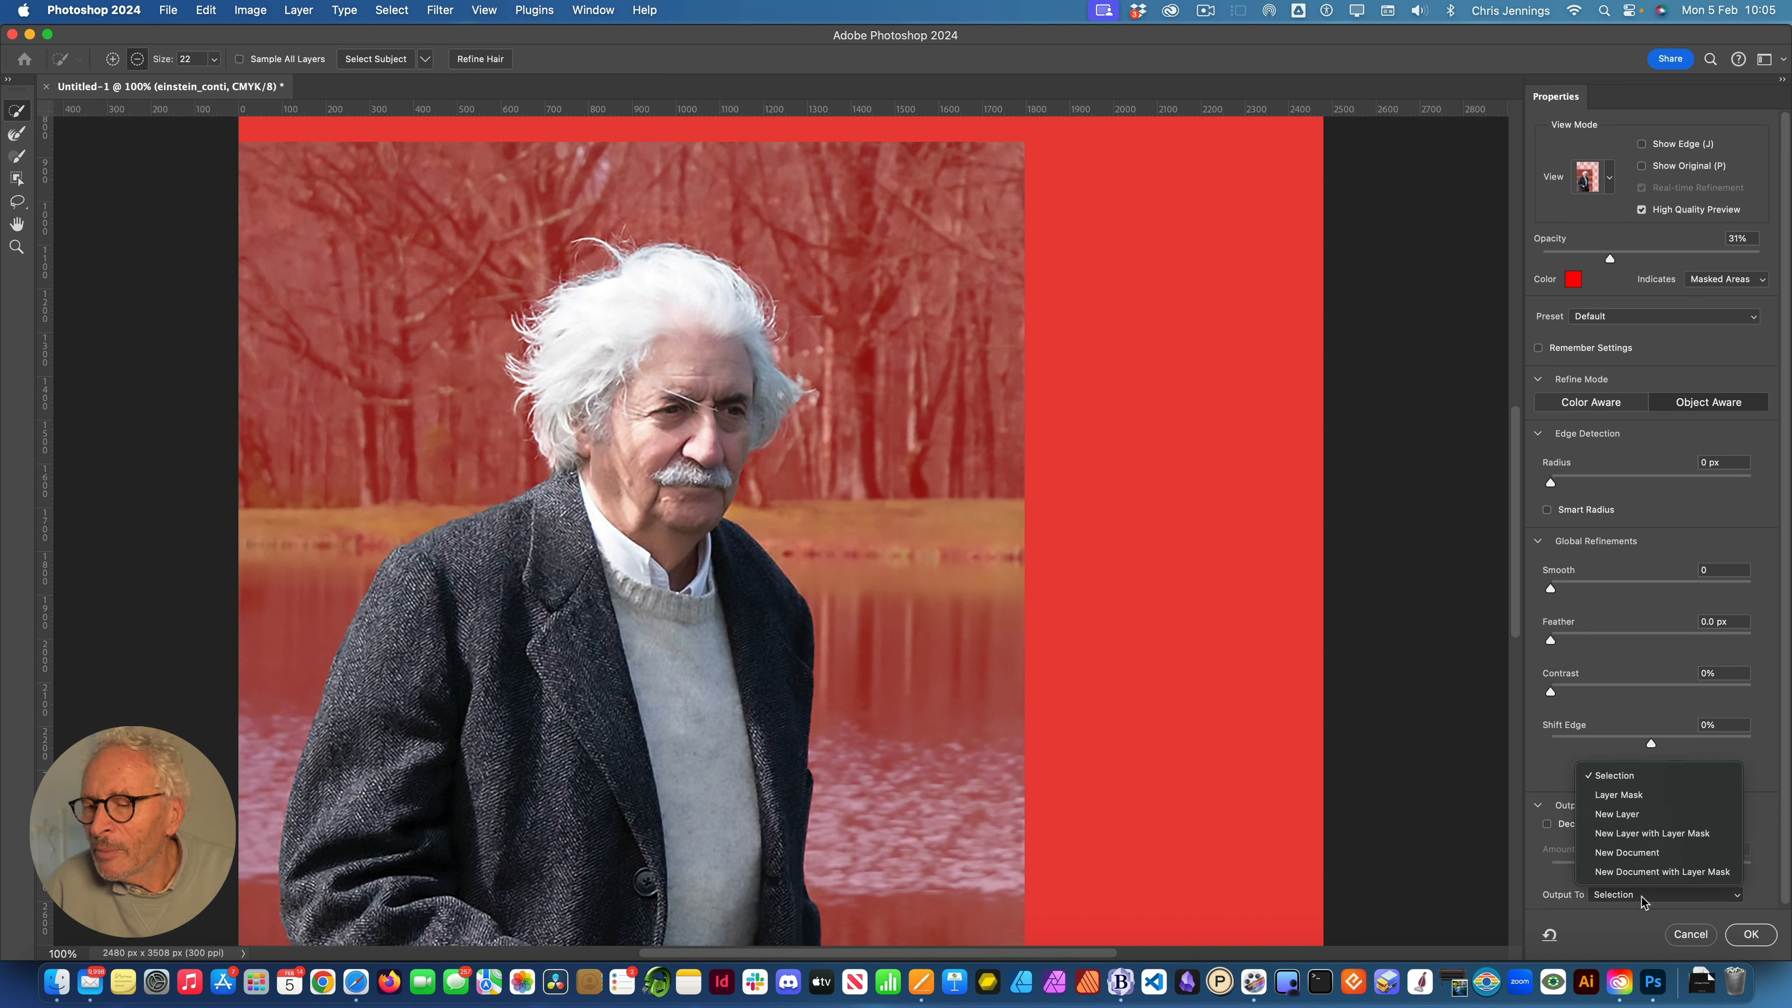
{"action": "left_click", "coordinate": [1640, 834]}
{"action": "left_click", "coordinate": [1750, 935]}
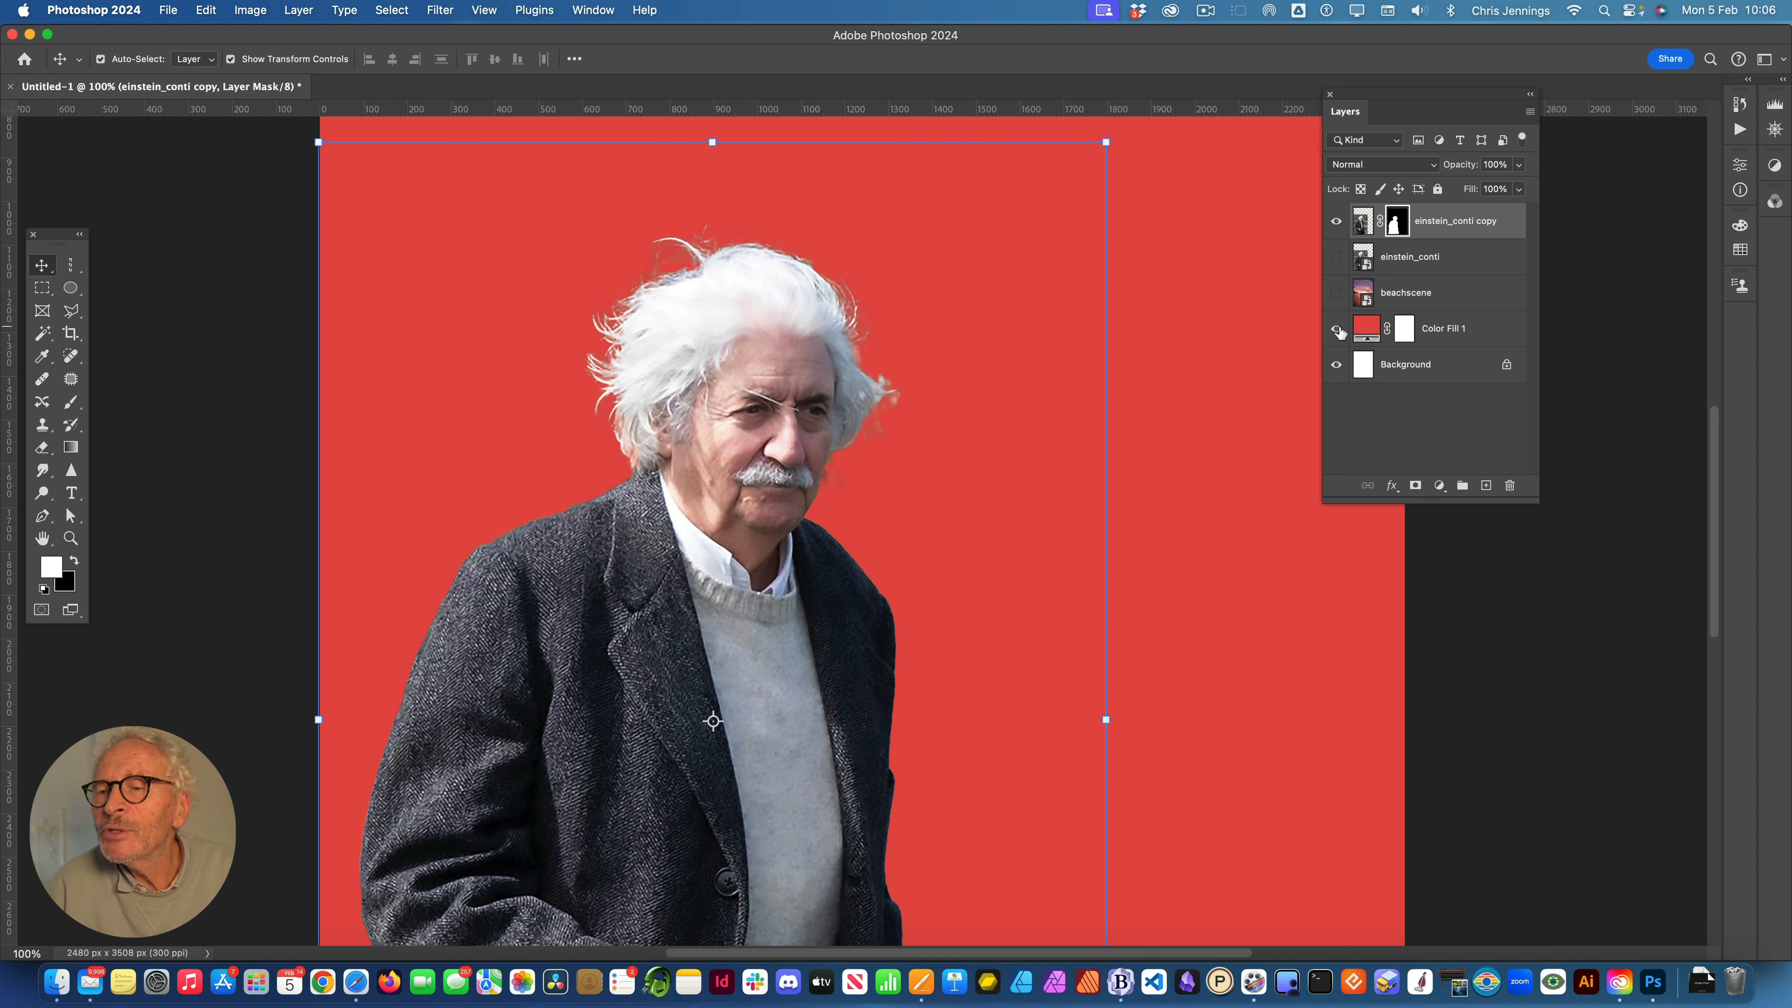
- Show the beachscene layer and hide the Color Fill 1 layer
{"action": "left_click", "coordinate": [1335, 294]}
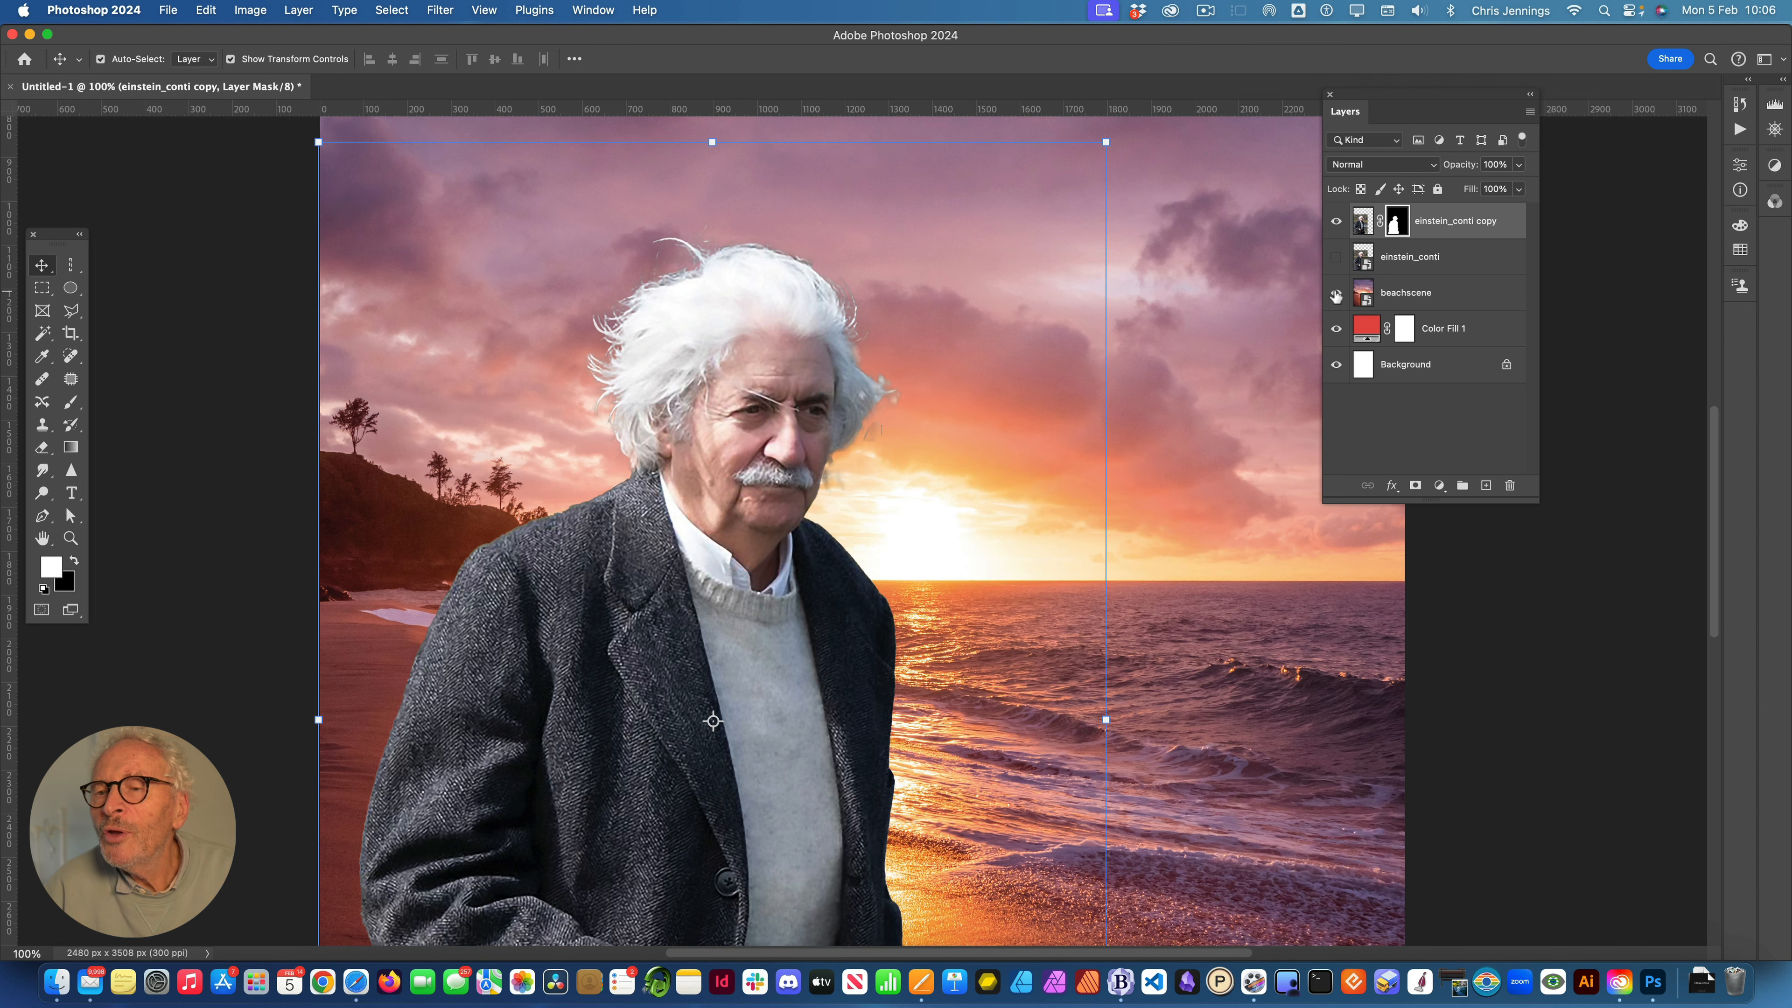
{"action": "left_click", "coordinate": [1336, 329]}
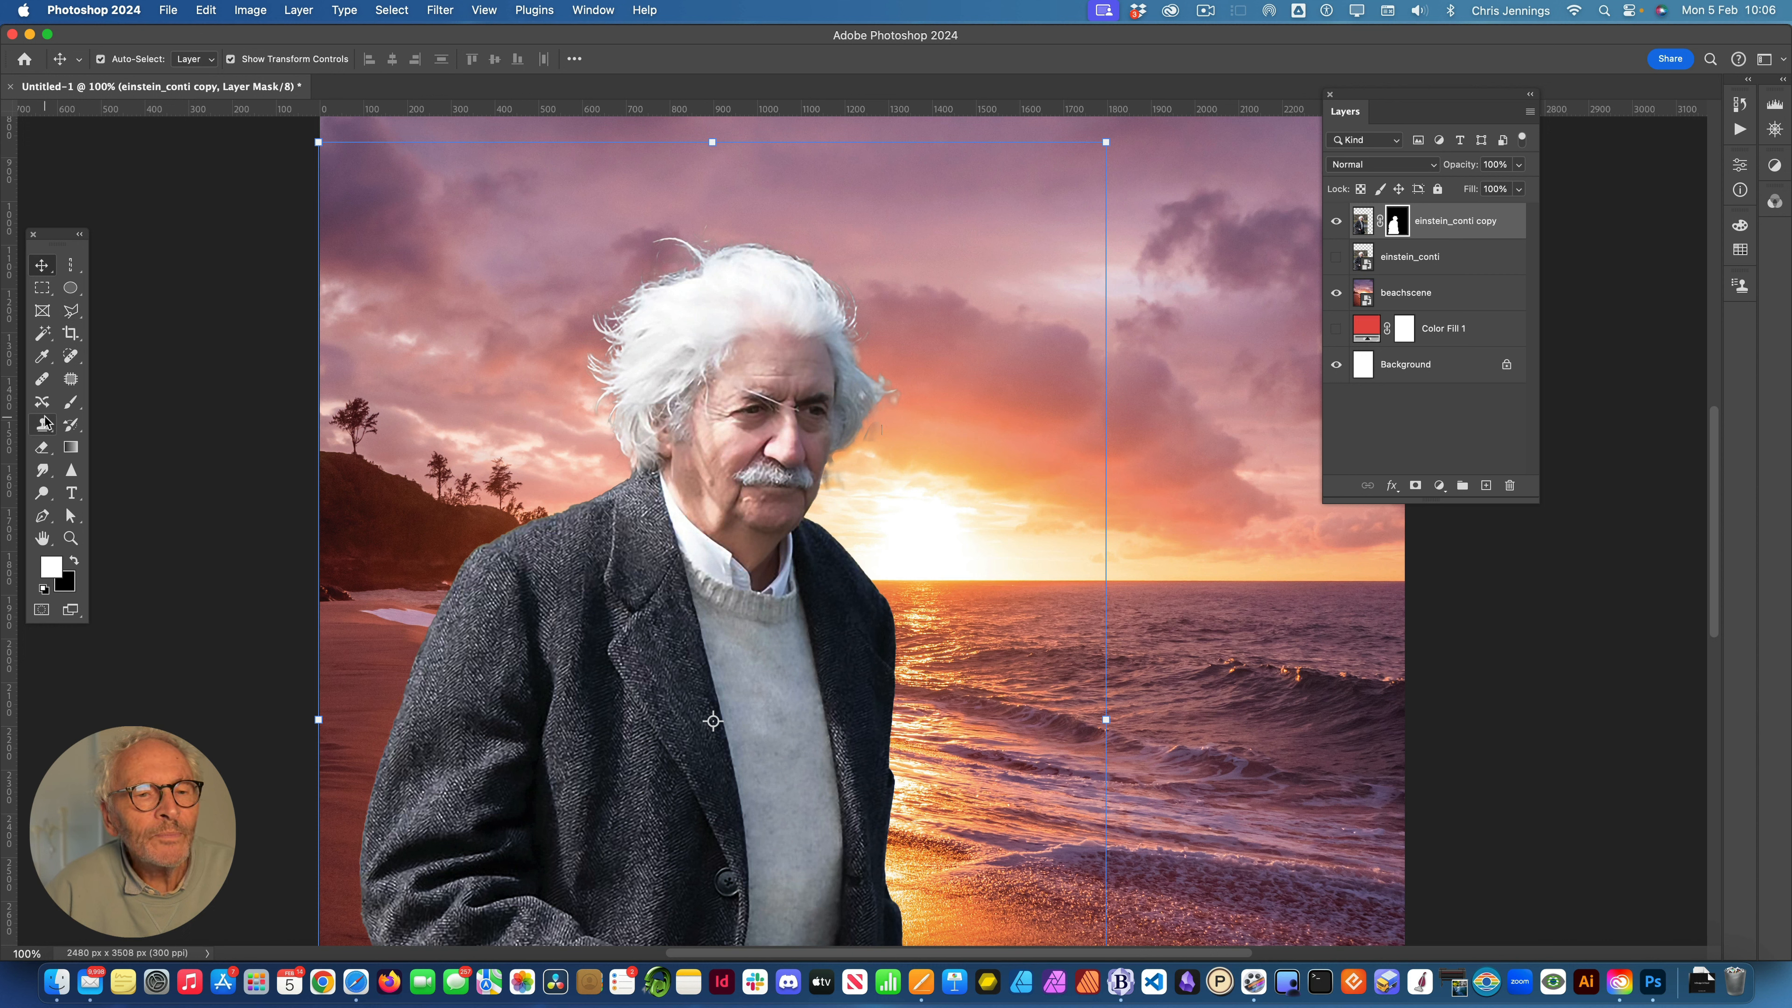
- Erase the leftover fringe between the man's hair and cheek on the einstein_conti copy layer mask, and deselect the layer
{"action": "left_click", "coordinate": [42, 446]}
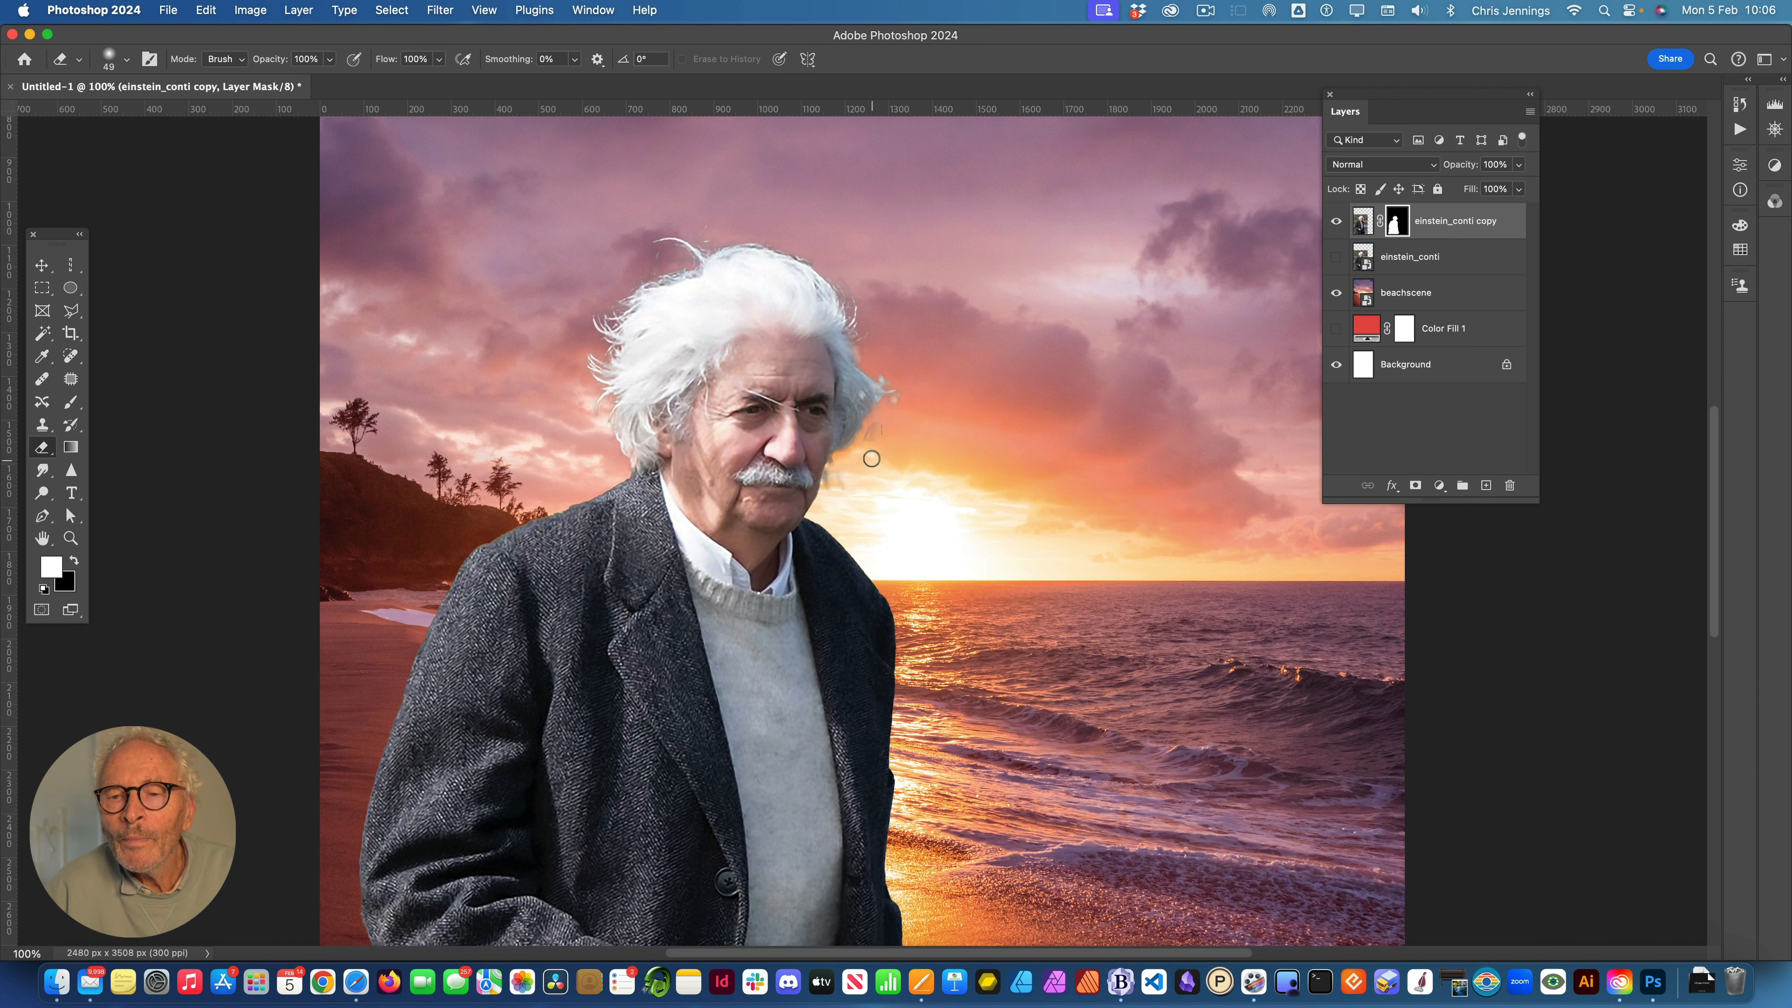
{"action": "left_click_drag", "start_coordinate": [873, 451], "coordinate": [881, 425]}
{"action": "left_click_drag", "start_coordinate": [842, 483], "coordinate": [837, 466]}
{"action": "left_click_drag", "start_coordinate": [892, 422], "coordinate": [905, 405]}
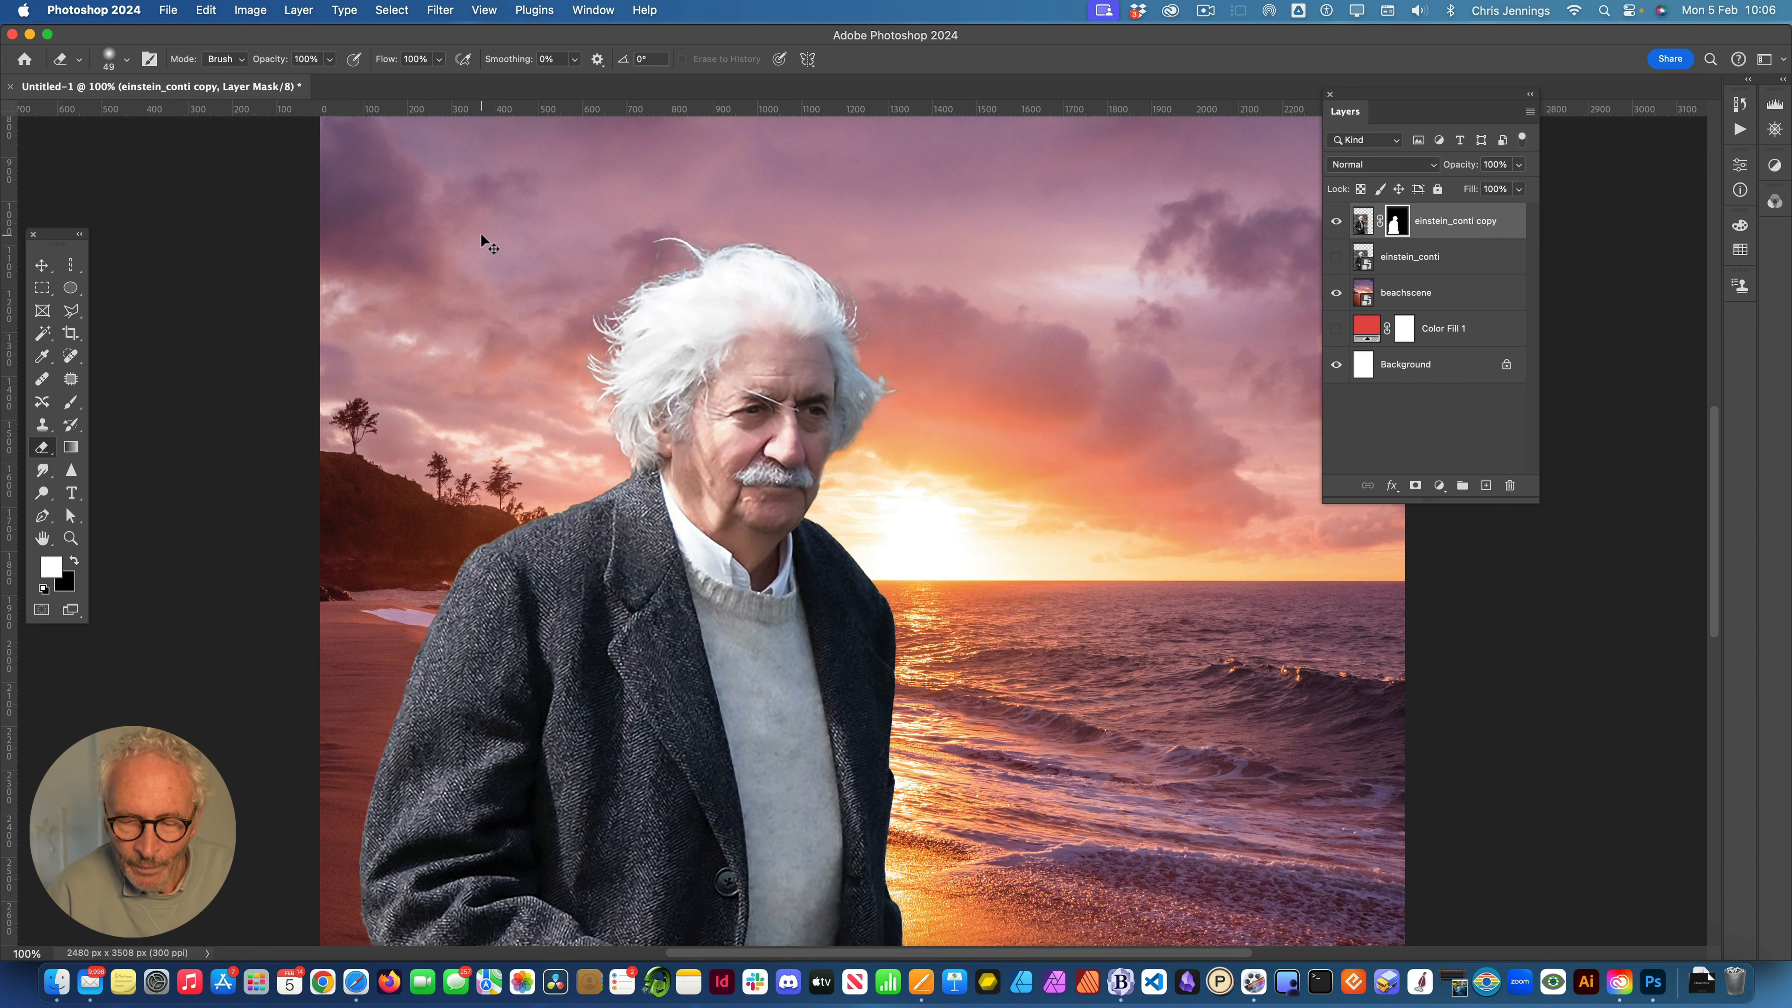
{"action": "key", "text": "super+equal"}
{"action": "key", "text": "super+minus"}
{"action": "key", "text": "super+minus"}
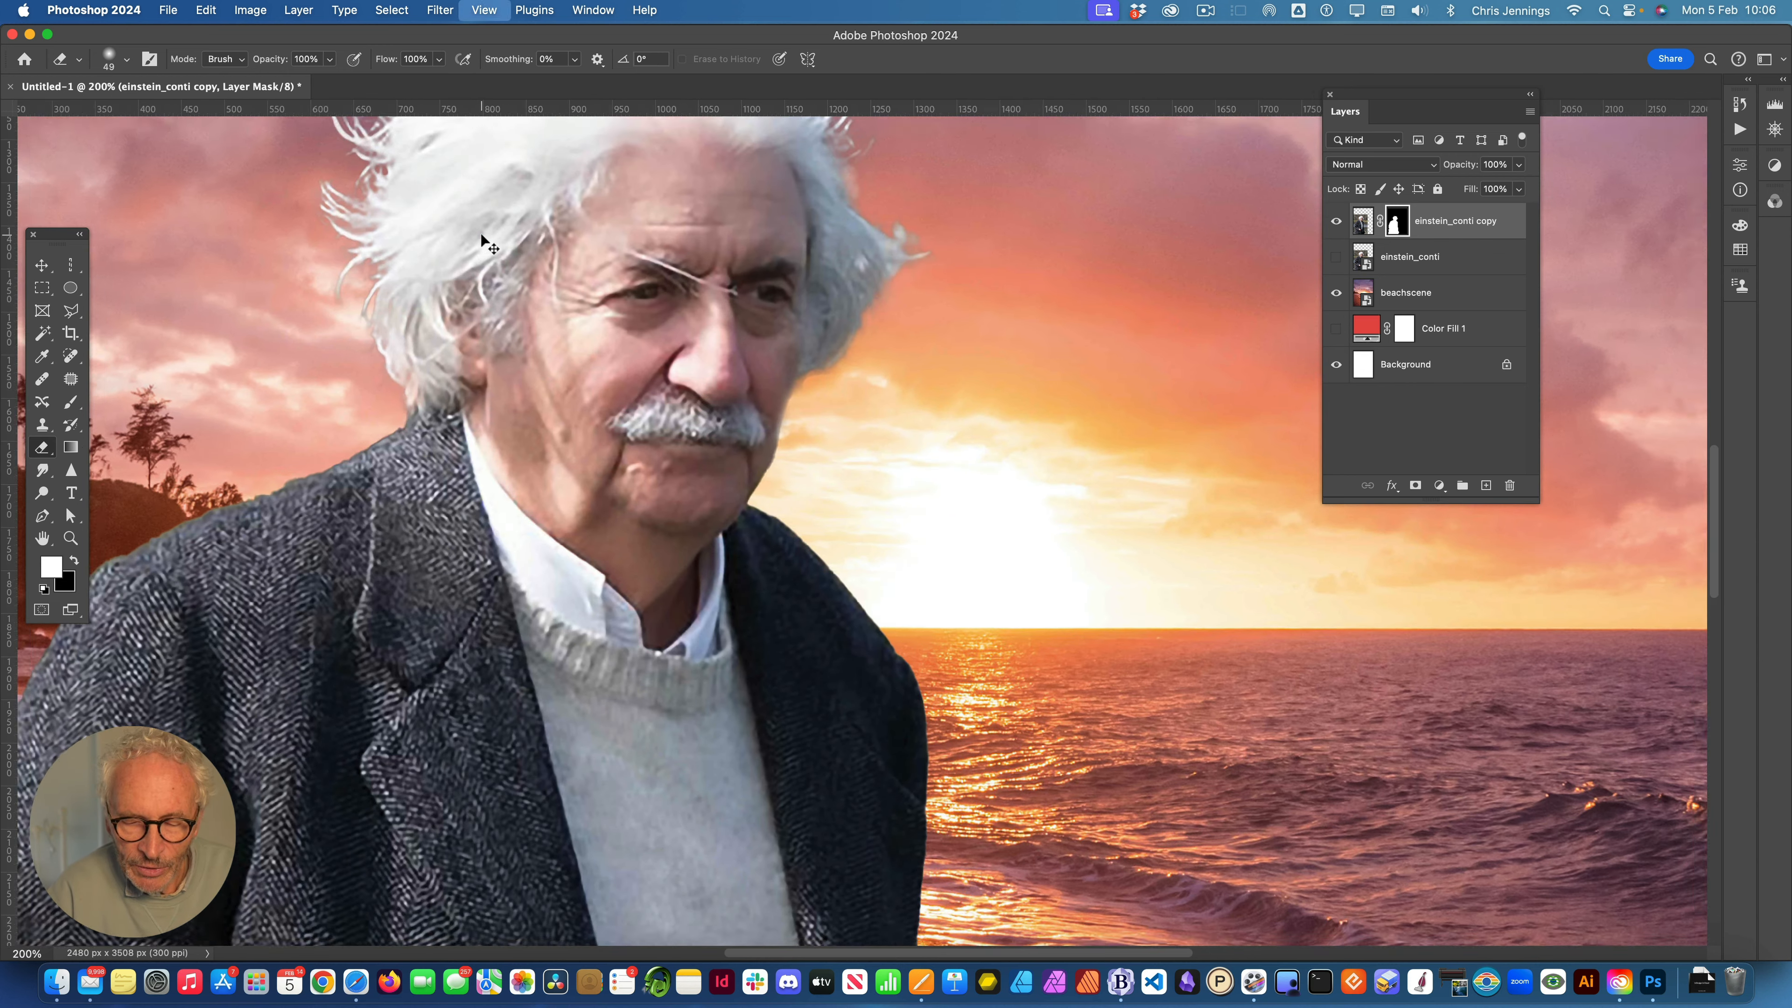
{"action": "key", "text": "super+minus"}
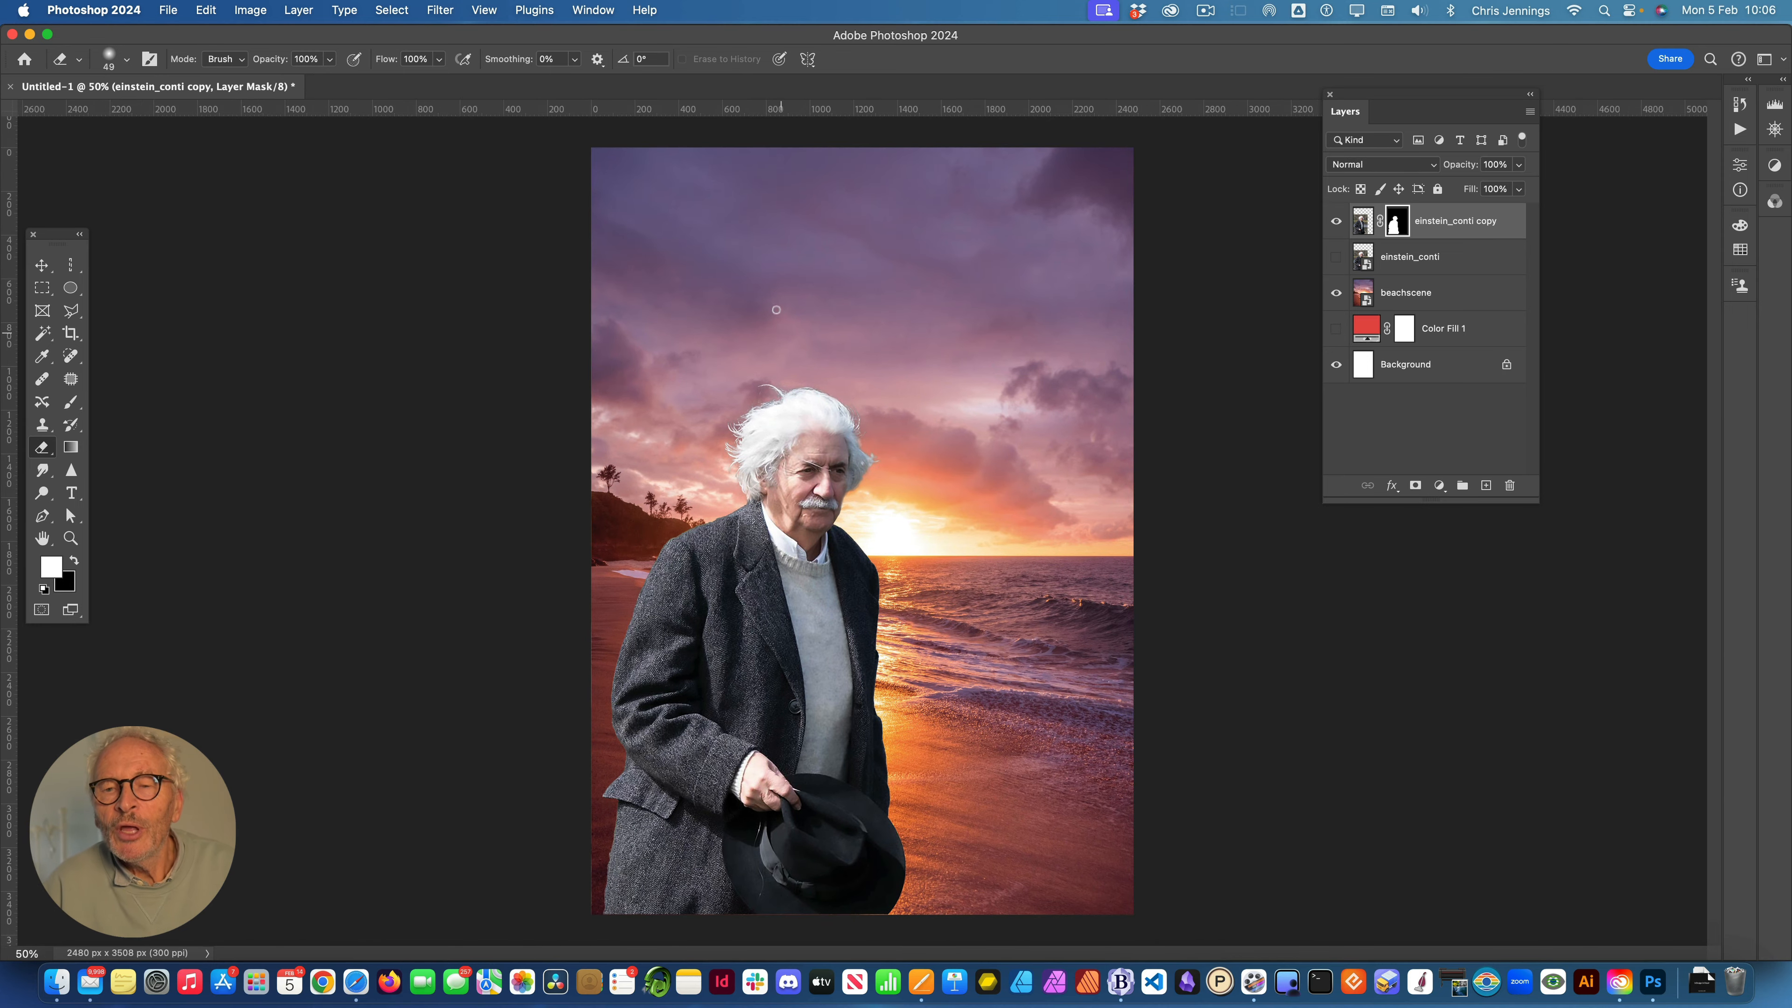
{"action": "left_click", "coordinate": [50, 266]}
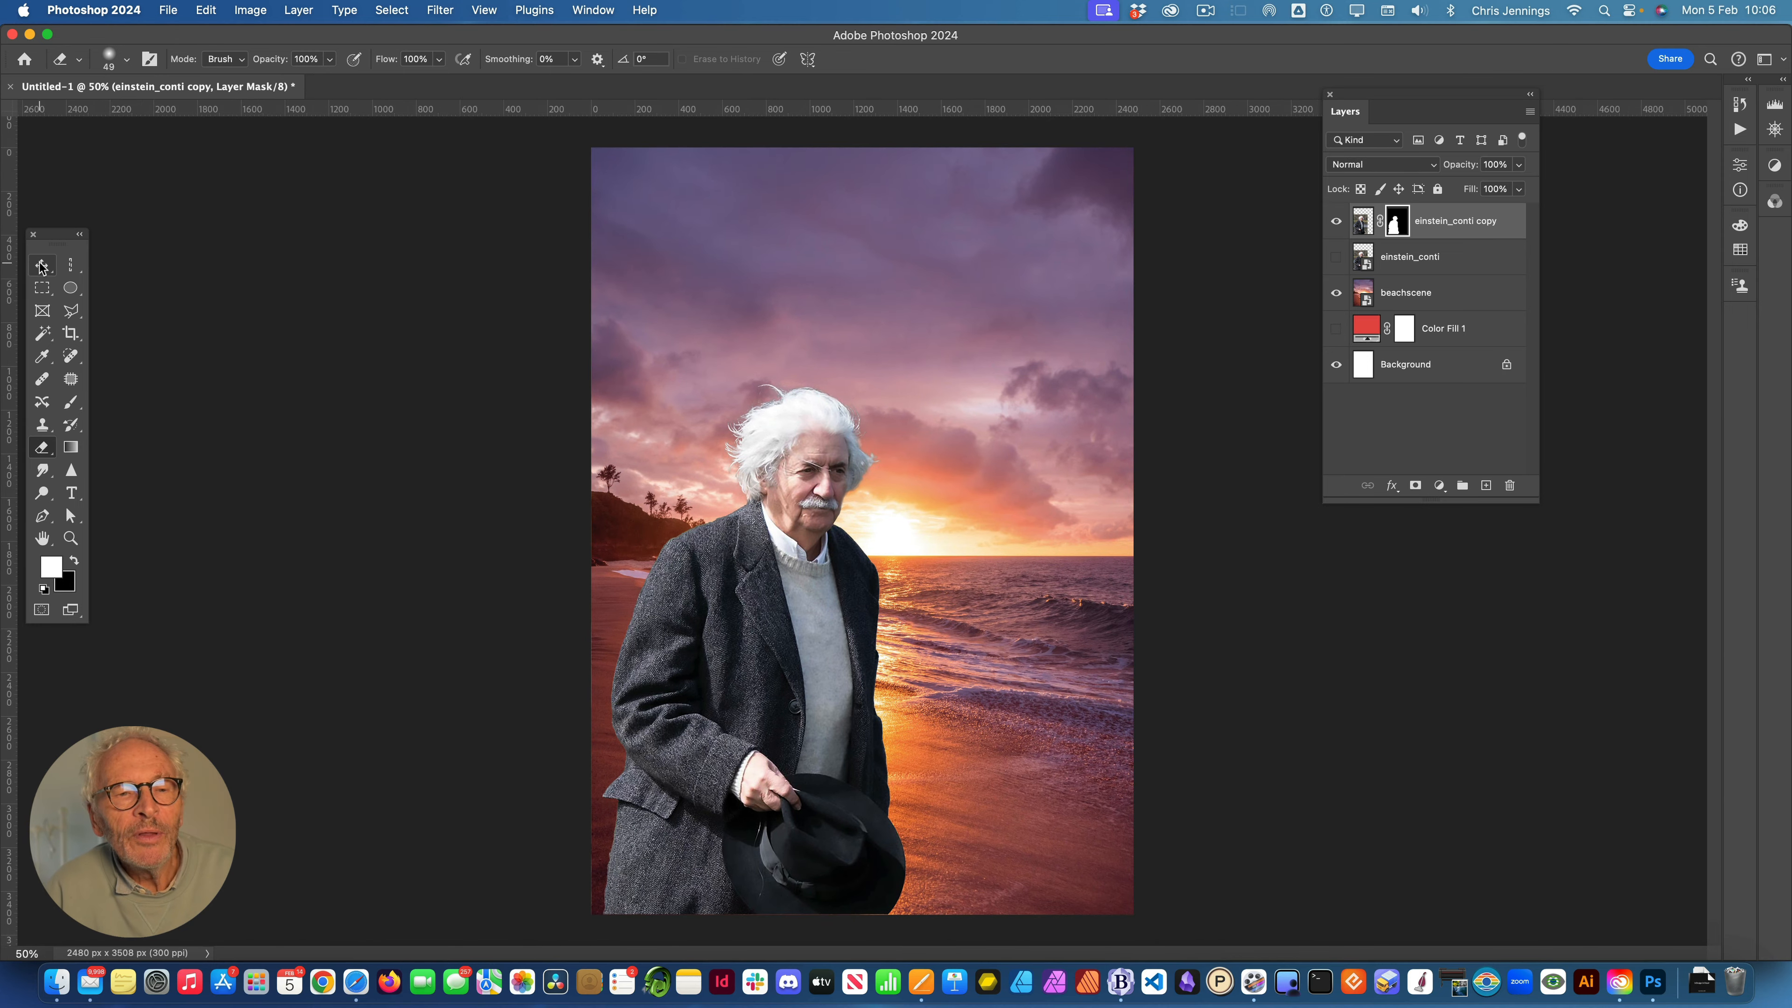
{"action": "left_click", "coordinate": [314, 270]}
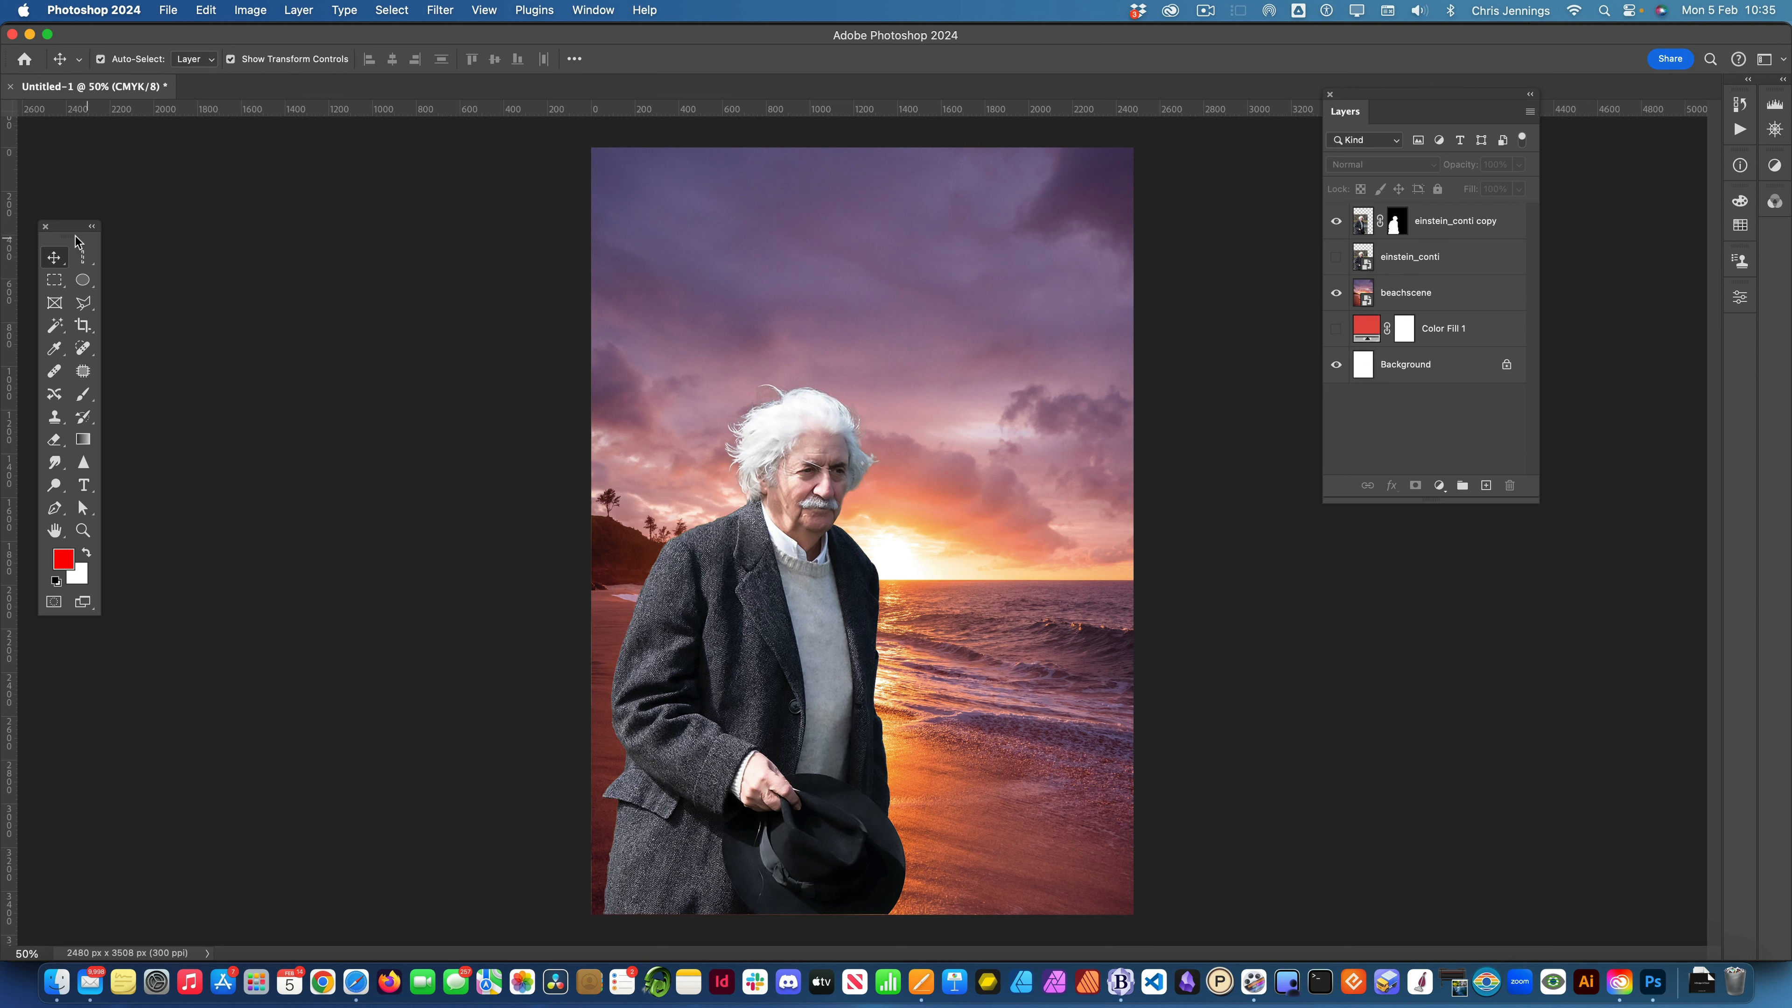
- Add the title "Einstein on the Beach" in the sky and center it horizontally near the top of the page
{"action": "left_click", "coordinate": [84, 487]}
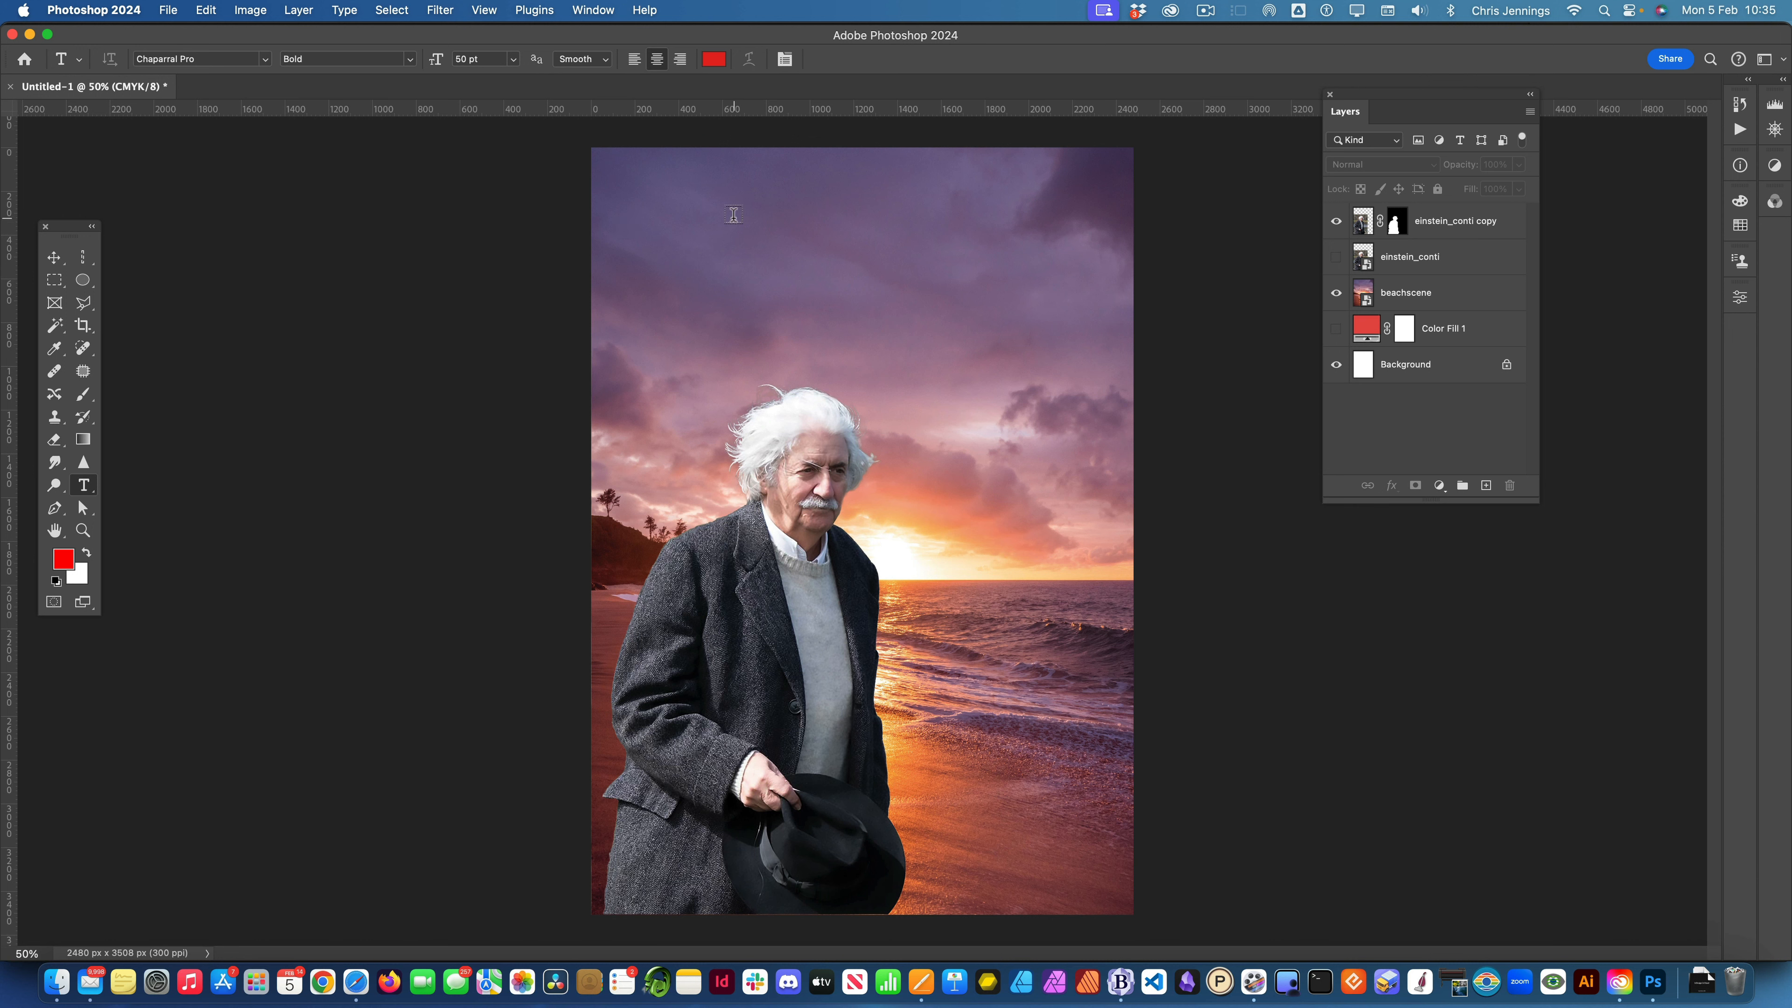
{"action": "left_click", "coordinate": [784, 209]}
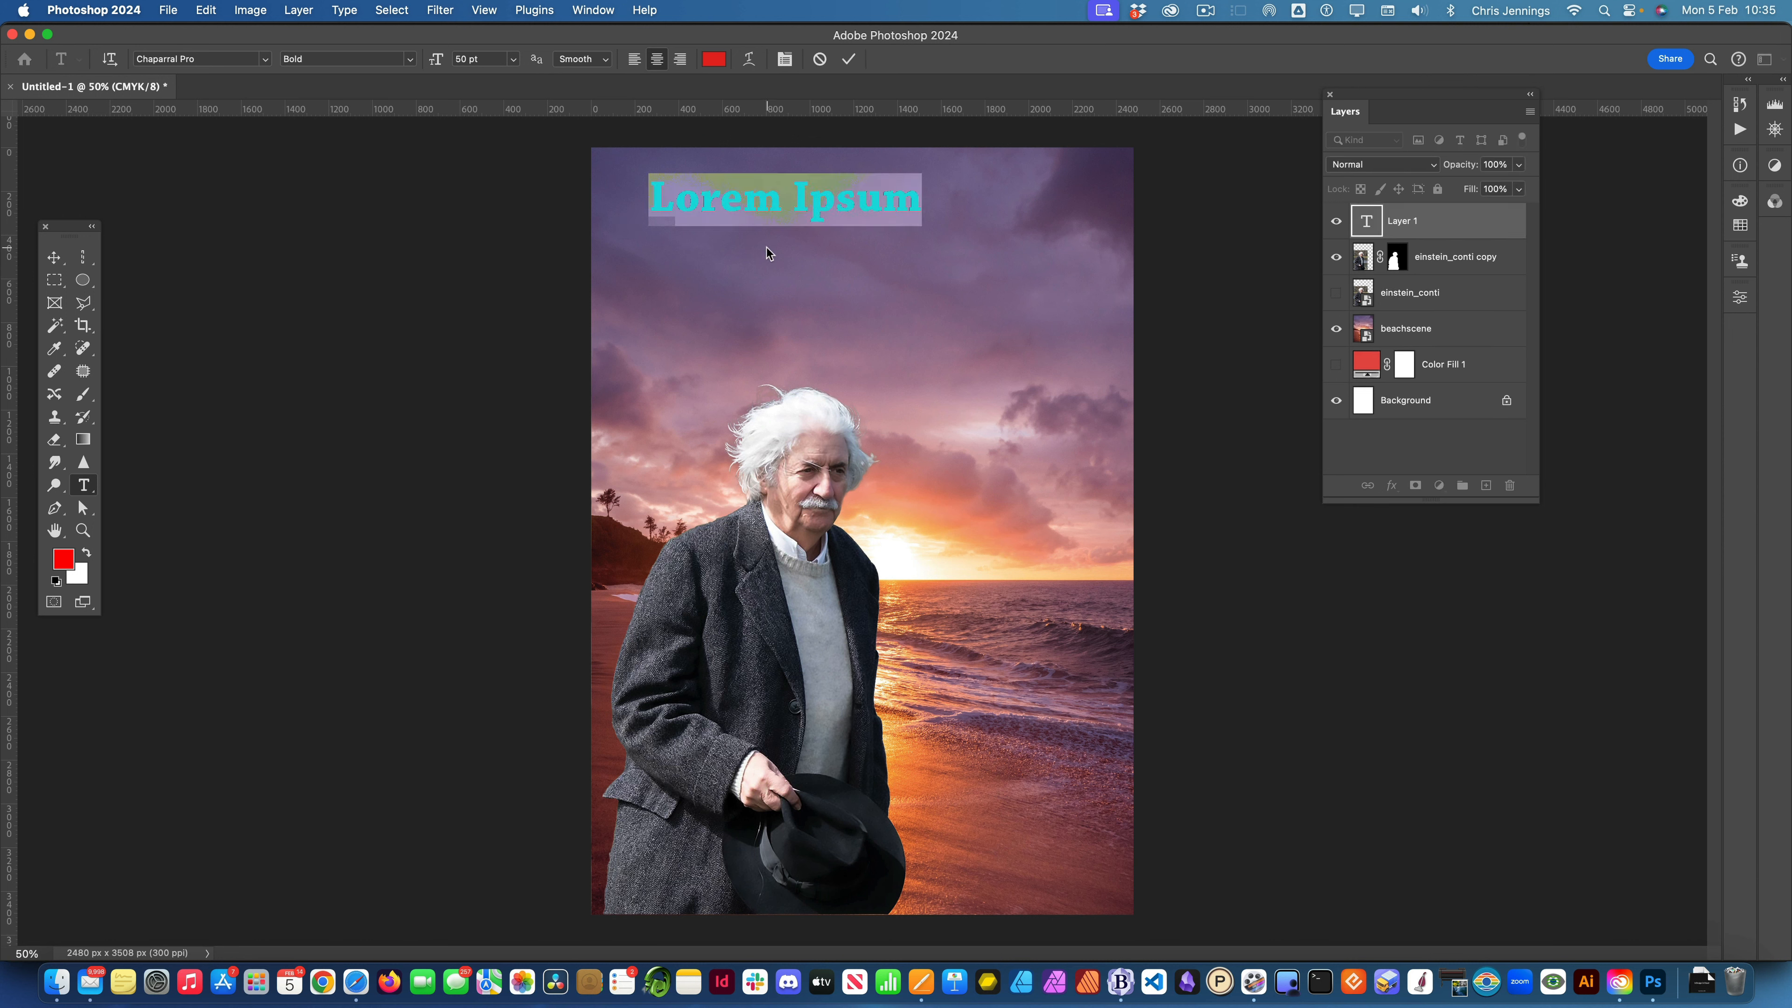
{"action": "type", "text": "Einst"}
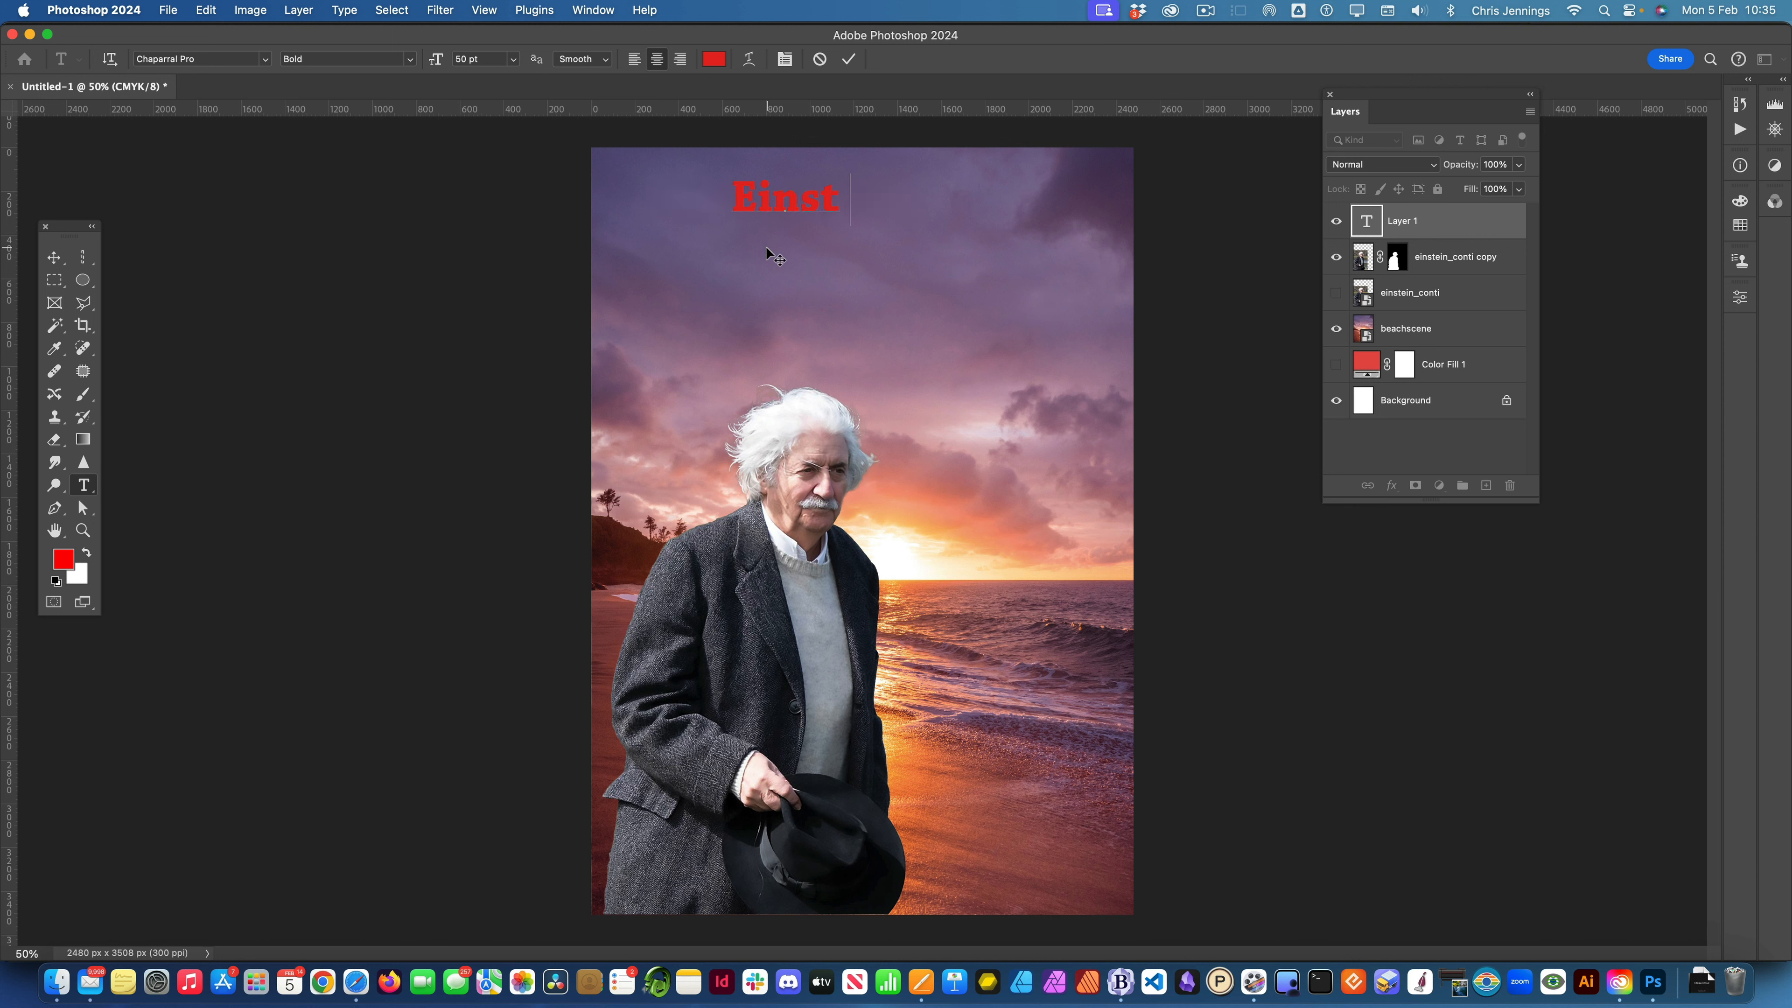
{"action": "type", "text": "ein on the Beach"}
{"action": "left_click", "coordinate": [54, 258]}
{"action": "left_click_drag", "start_coordinate": [665, 205], "coordinate": [740, 220]}
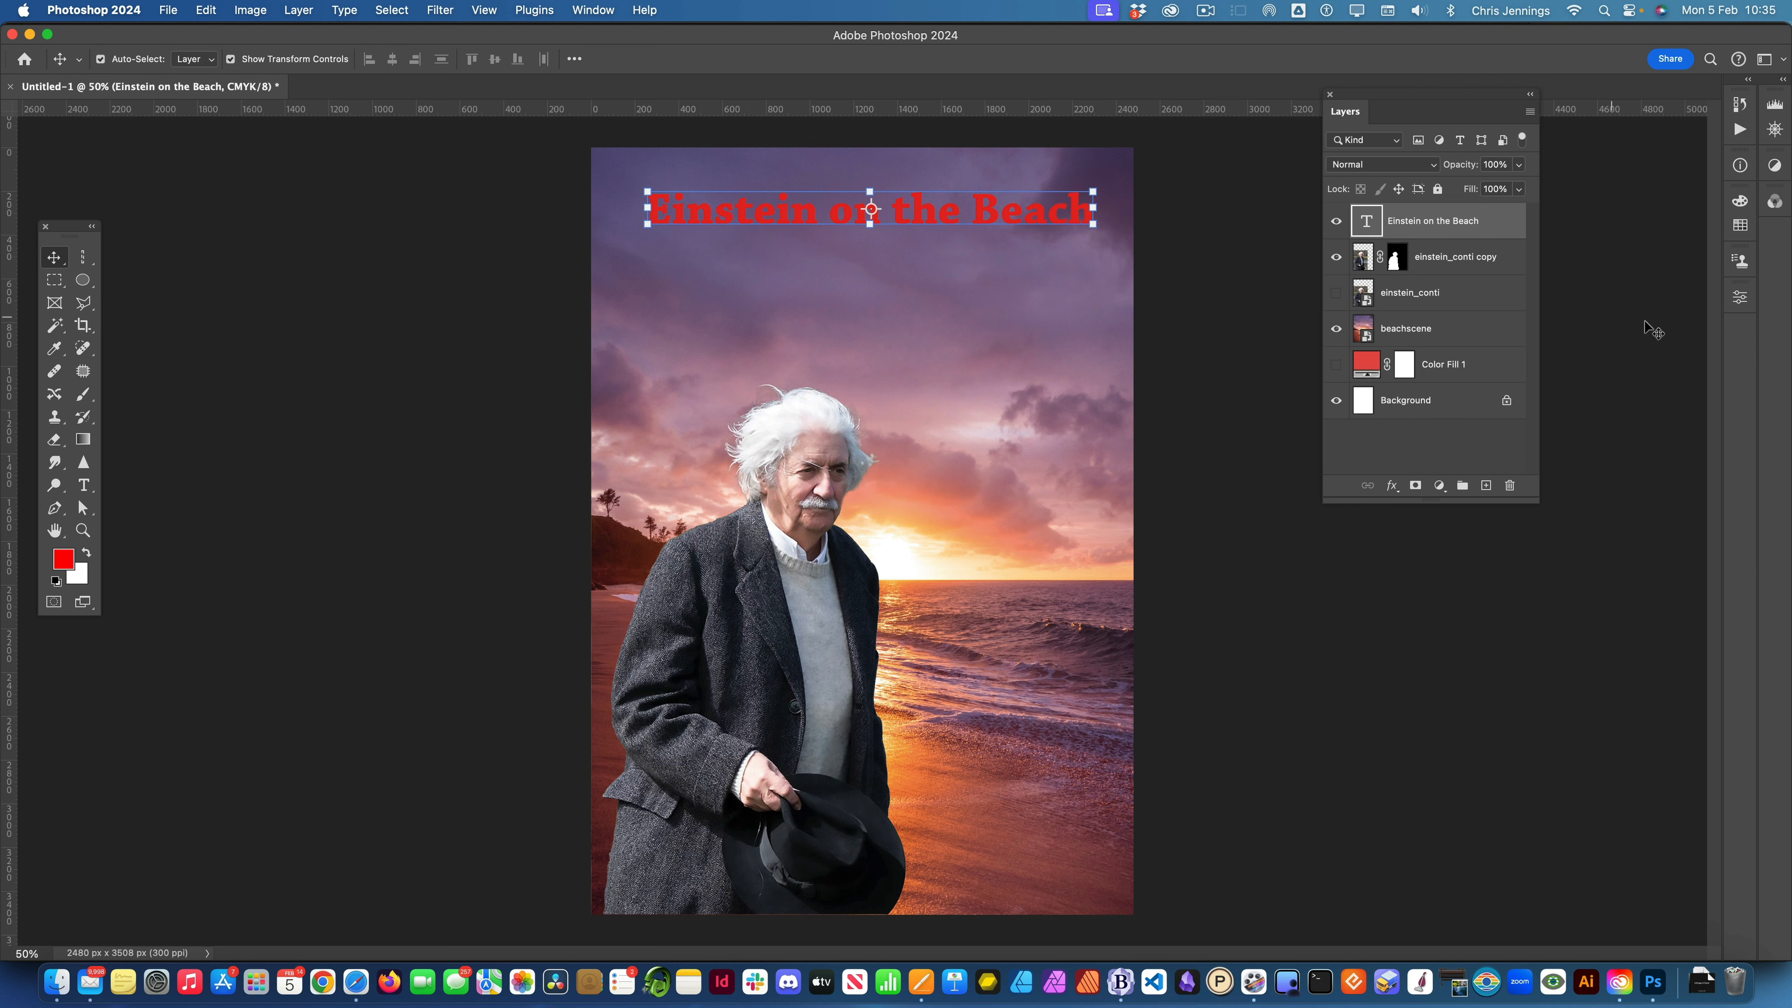
- Open the title layer's type properties beside the page artwork and view the available fonts without changing the font
{"action": "left_click", "coordinate": [1741, 299]}
{"action": "left_click_drag", "start_coordinate": [1542, 292], "coordinate": [1122, 338]}
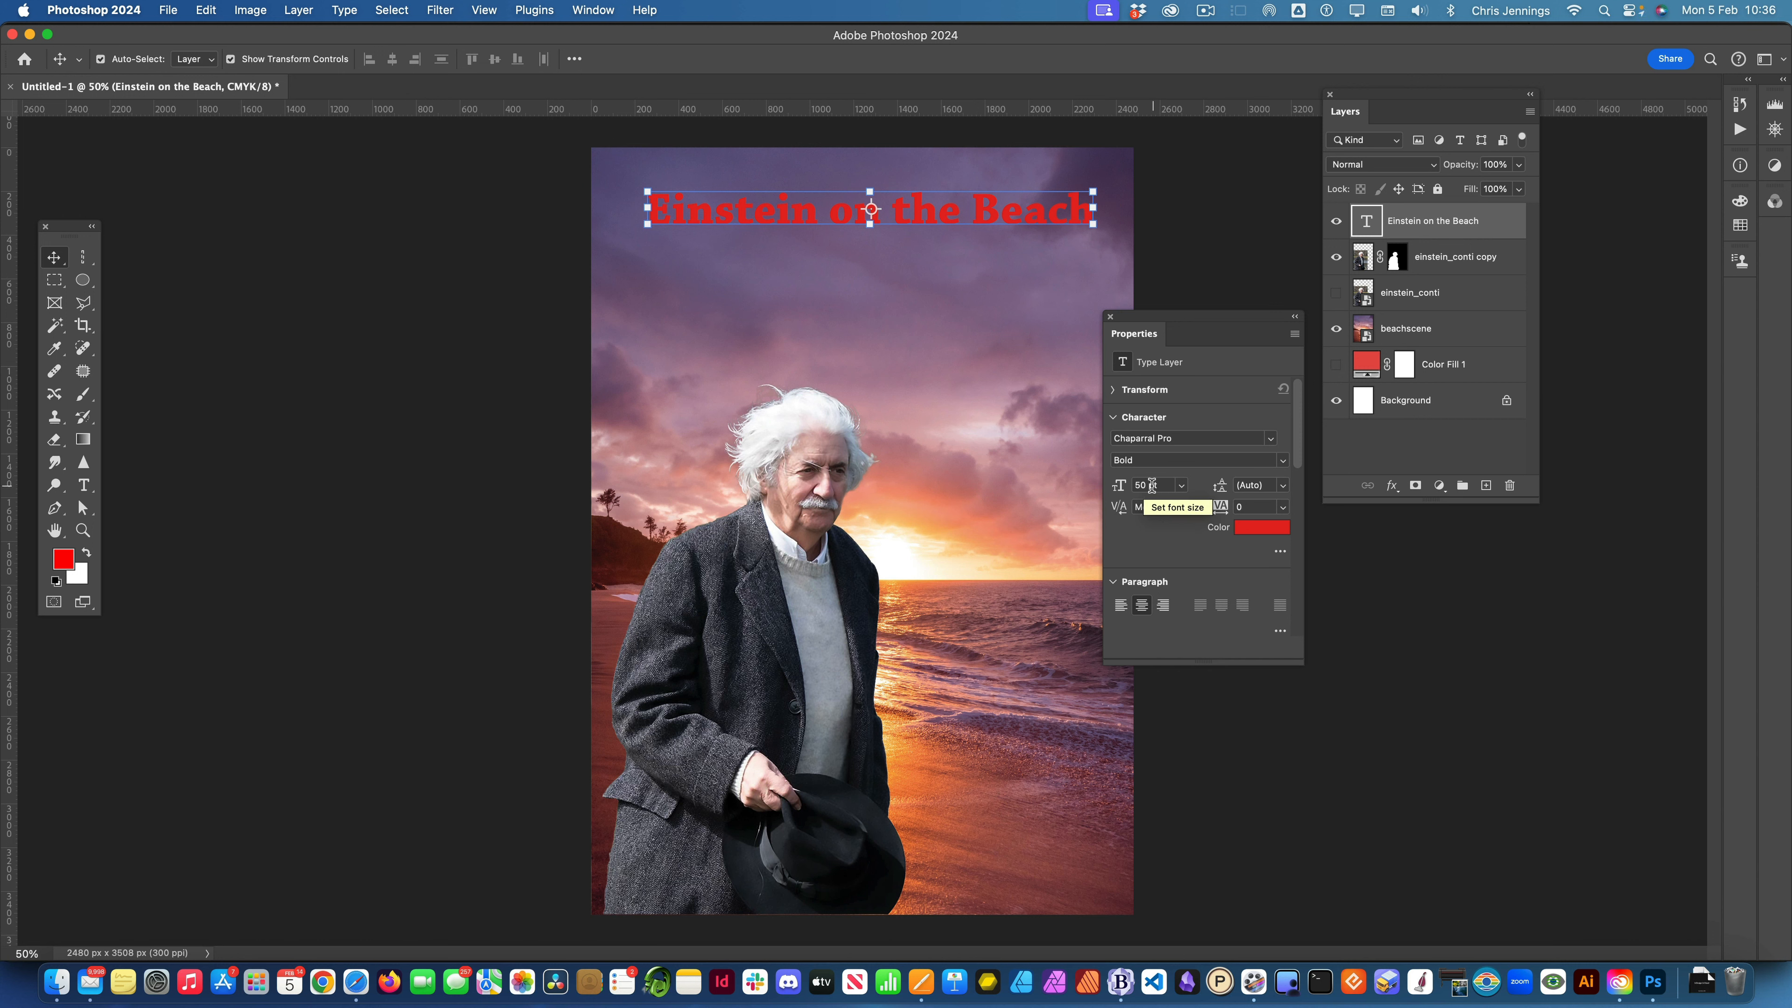
{"action": "left_click", "coordinate": [1270, 439]}
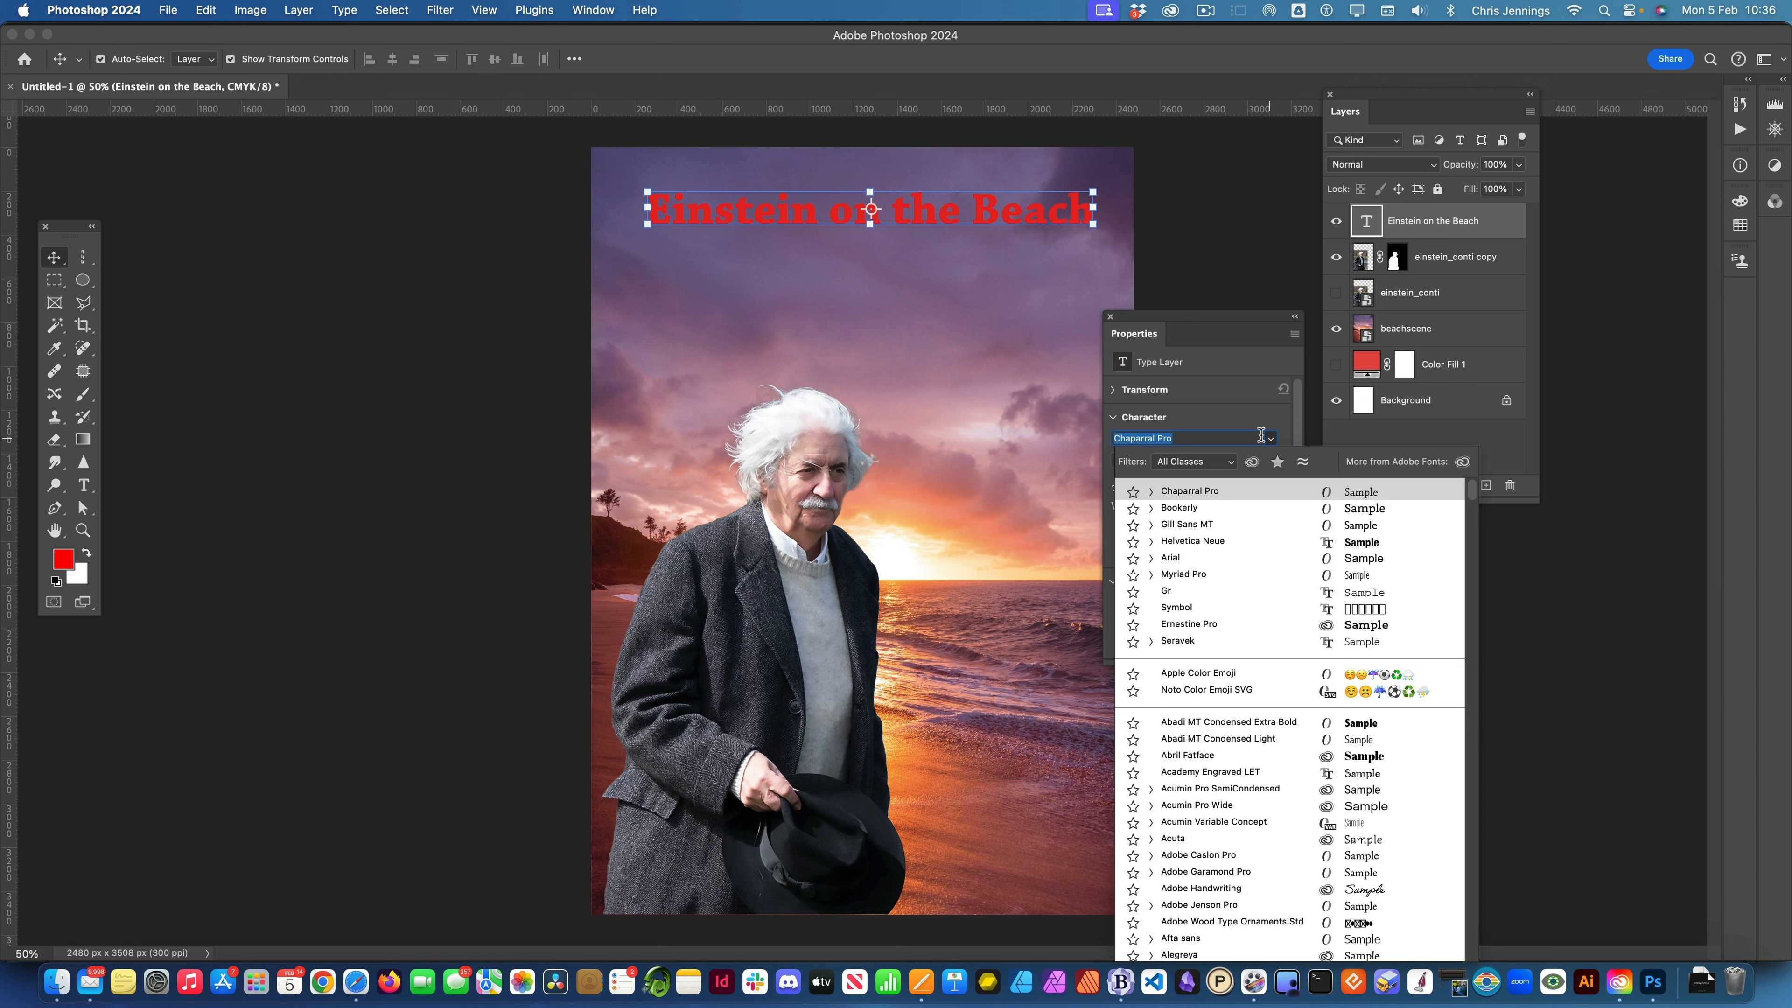
{"action": "left_click", "coordinate": [1211, 323]}
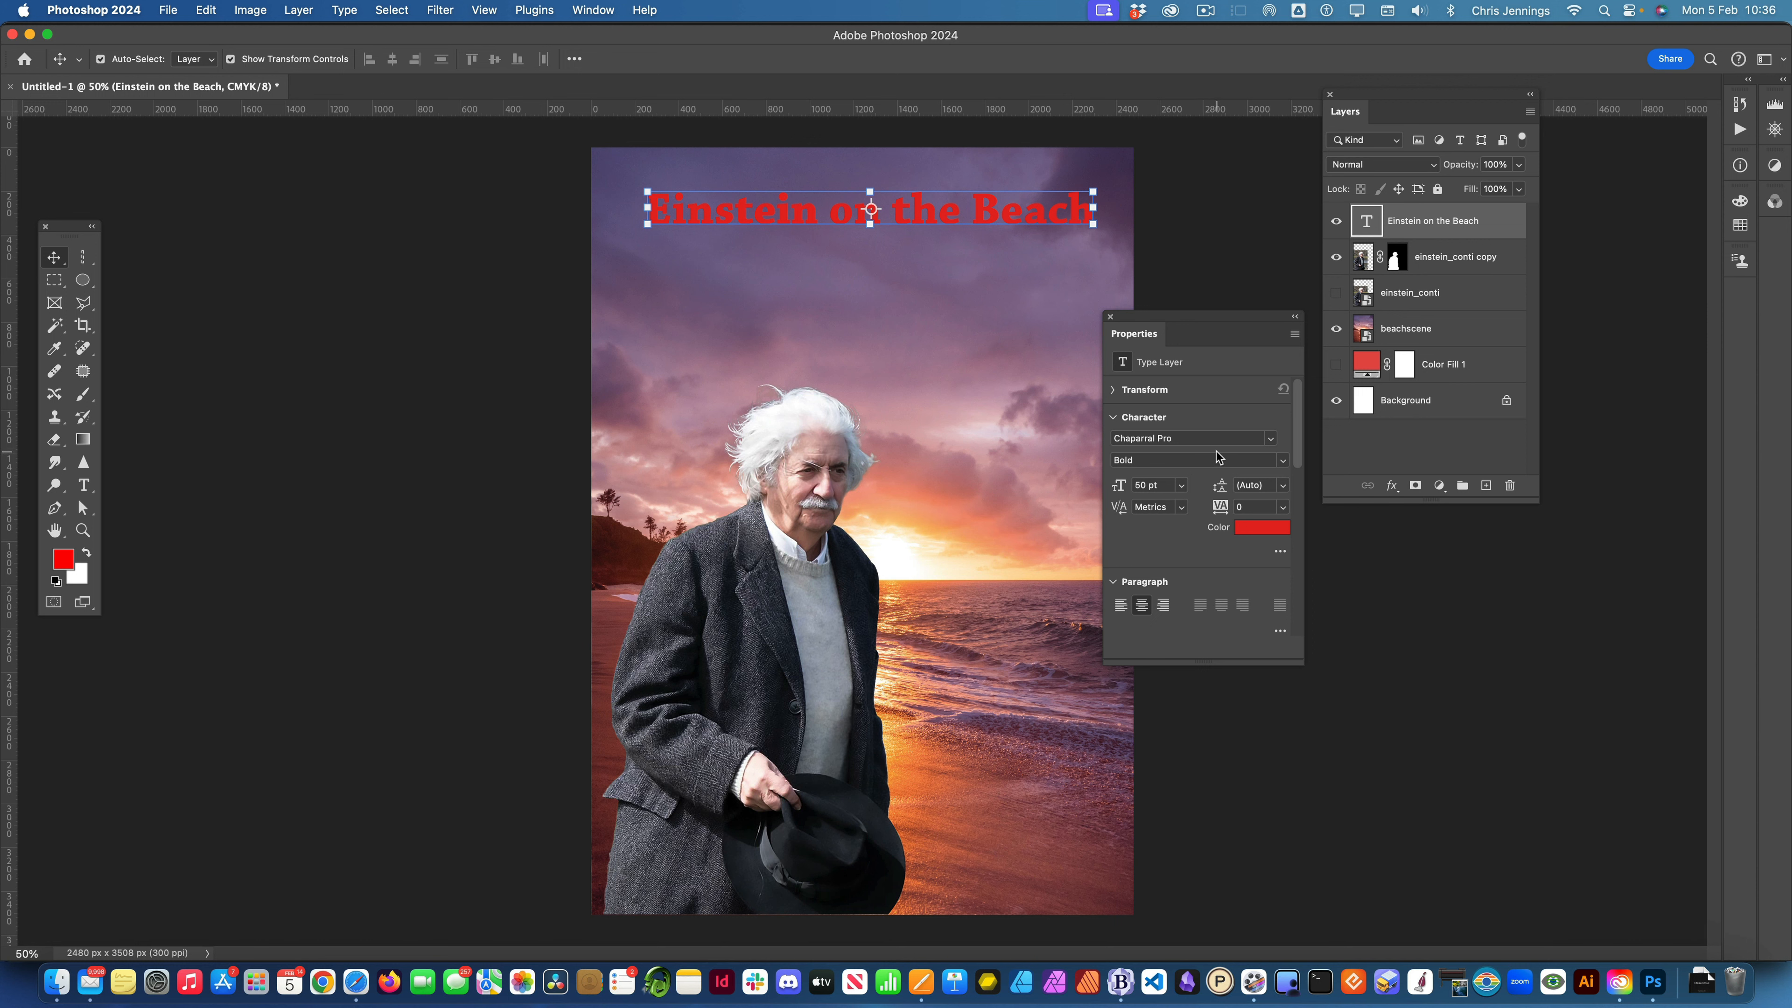
- Change the title's text color to white (#ffffff)
{"action": "left_click", "coordinate": [1262, 530]}
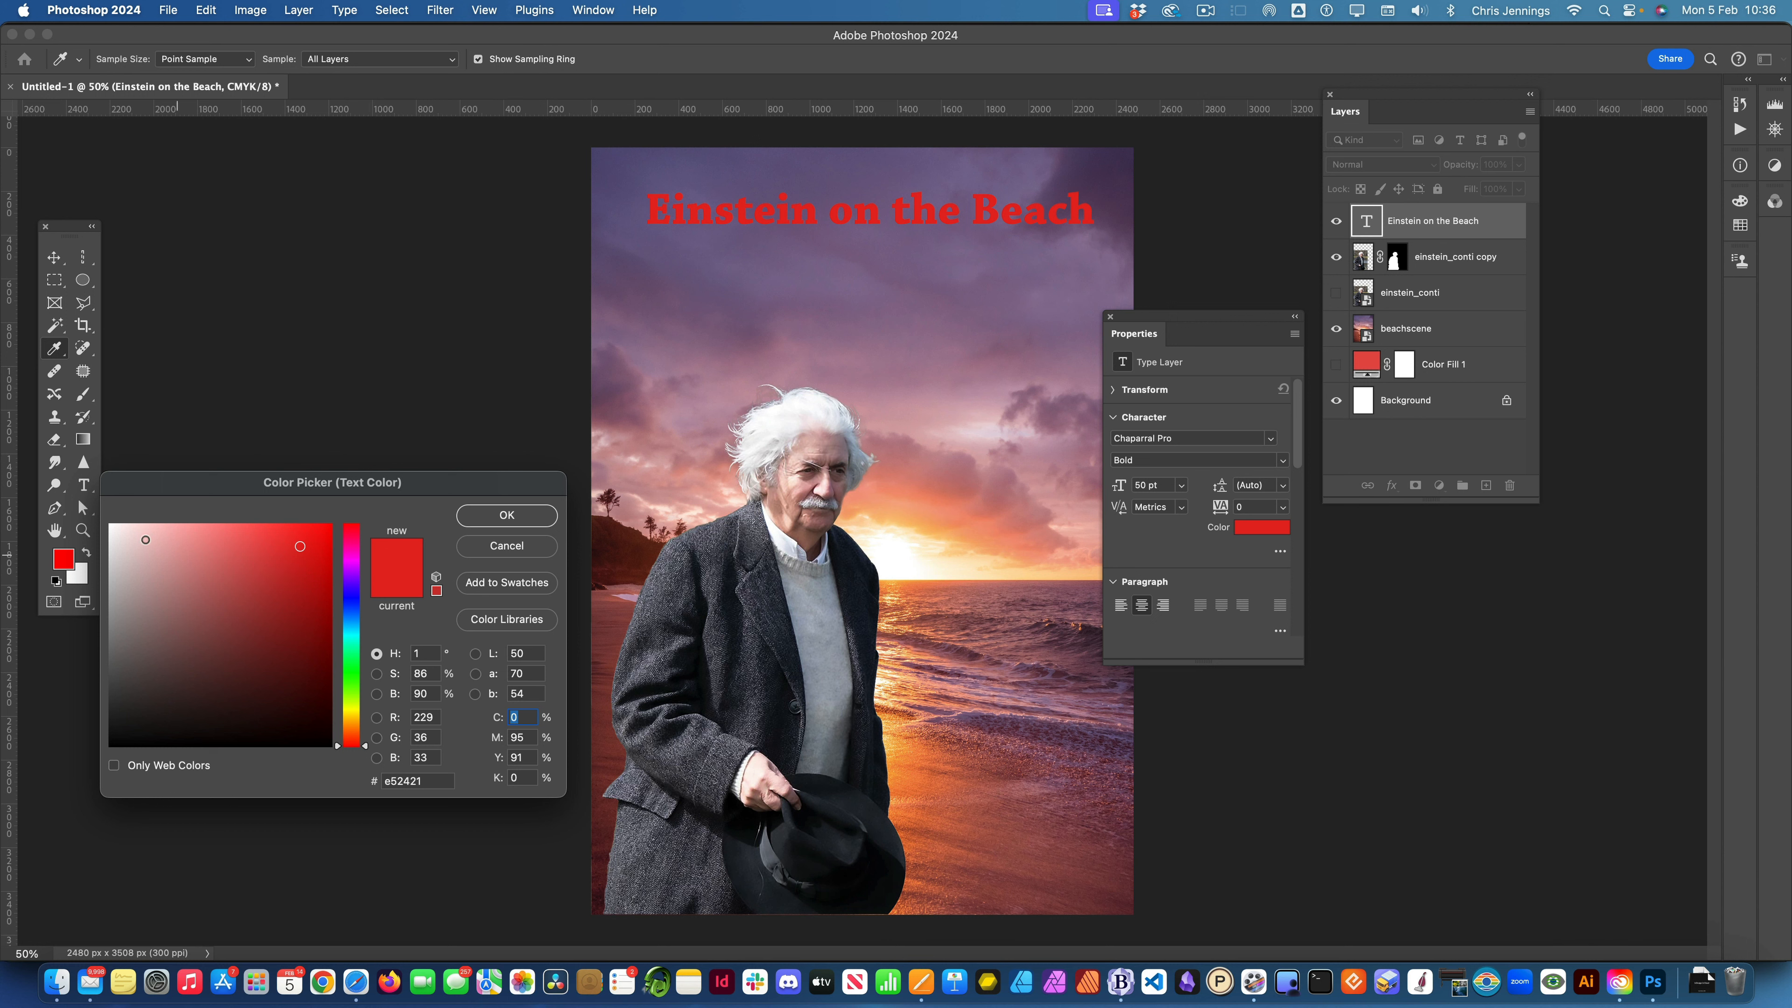
{"action": "left_click_drag", "start_coordinate": [146, 540], "coordinate": [110, 525]}
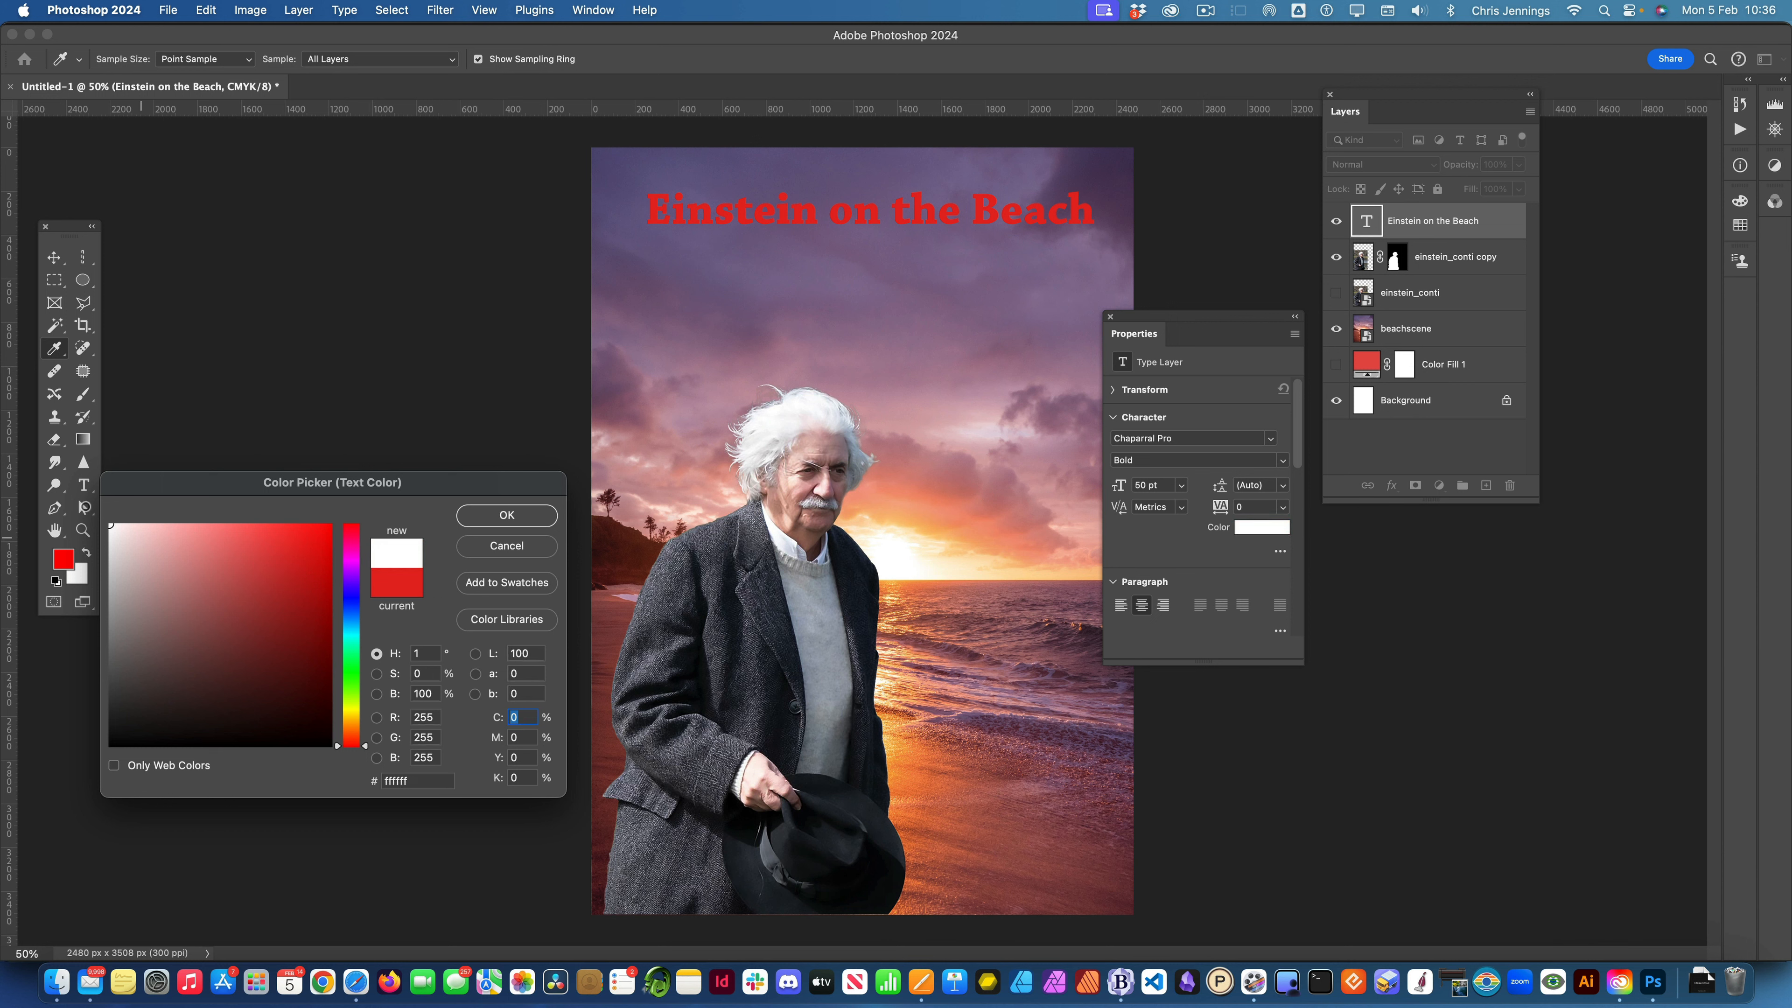
{"action": "left_click", "coordinate": [502, 516]}
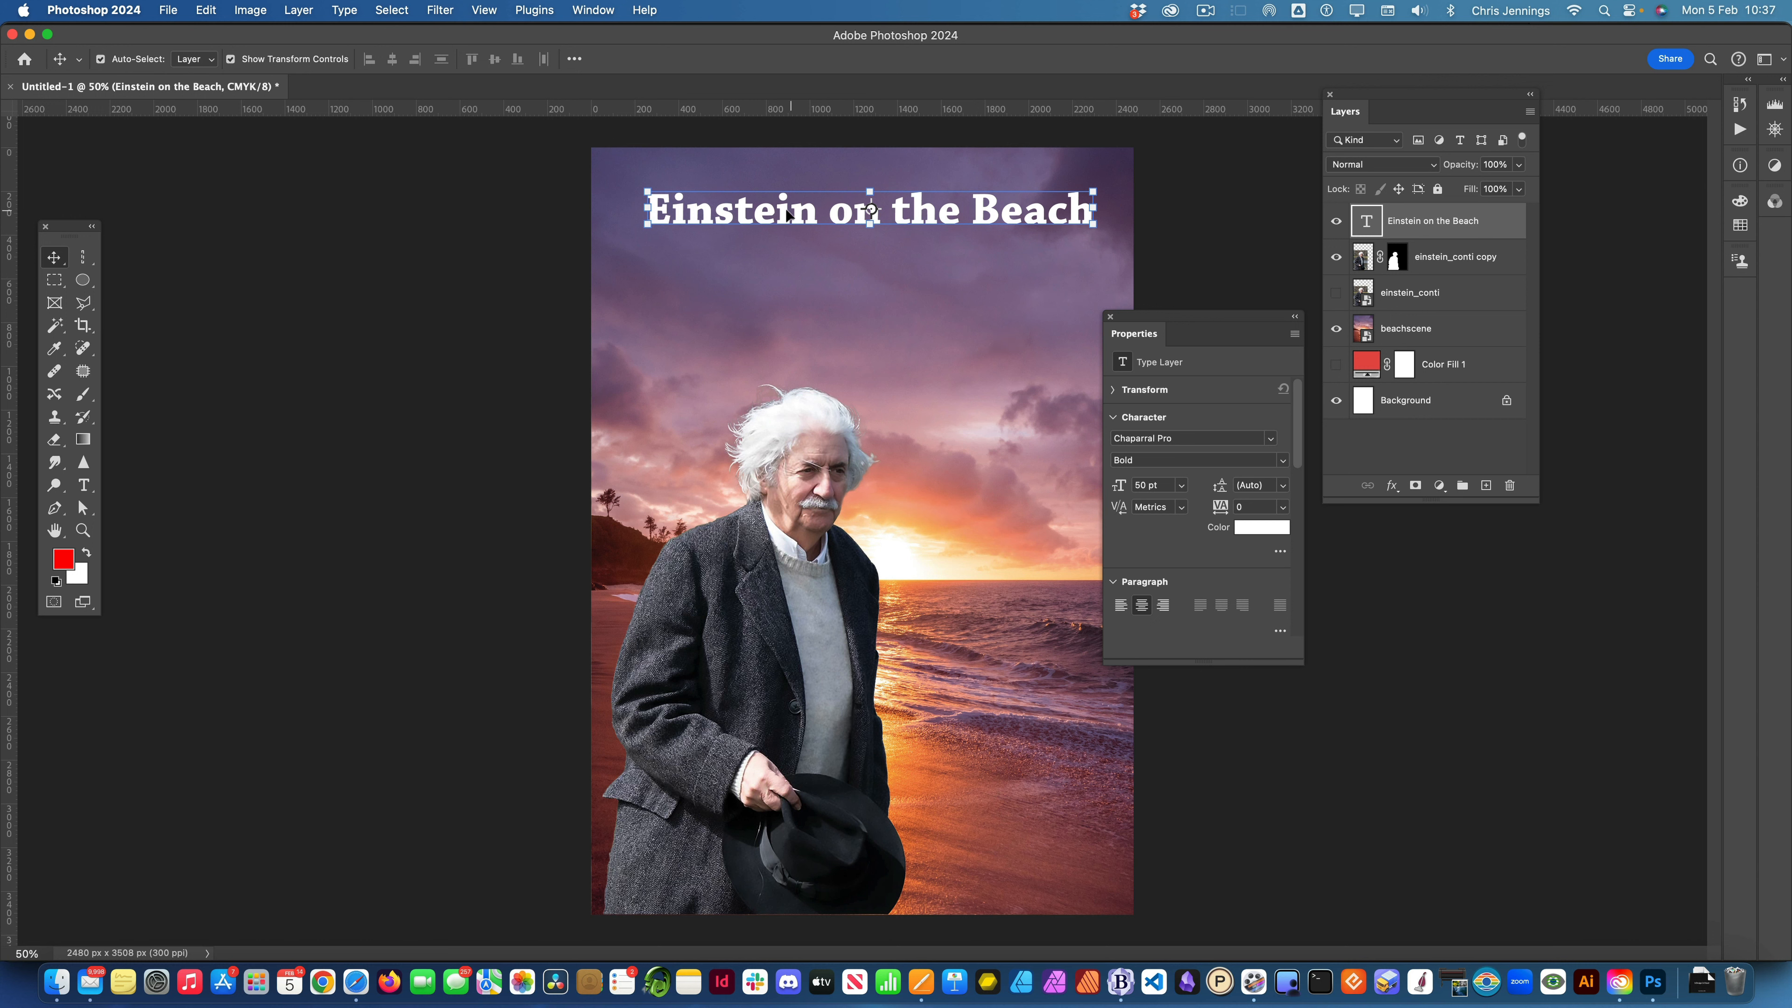
- Move the title slightly closer to the page's upper edge and place two duplicates of it underneath in the sky
{"action": "left_click_drag", "start_coordinate": [786, 214], "coordinate": [784, 193]}
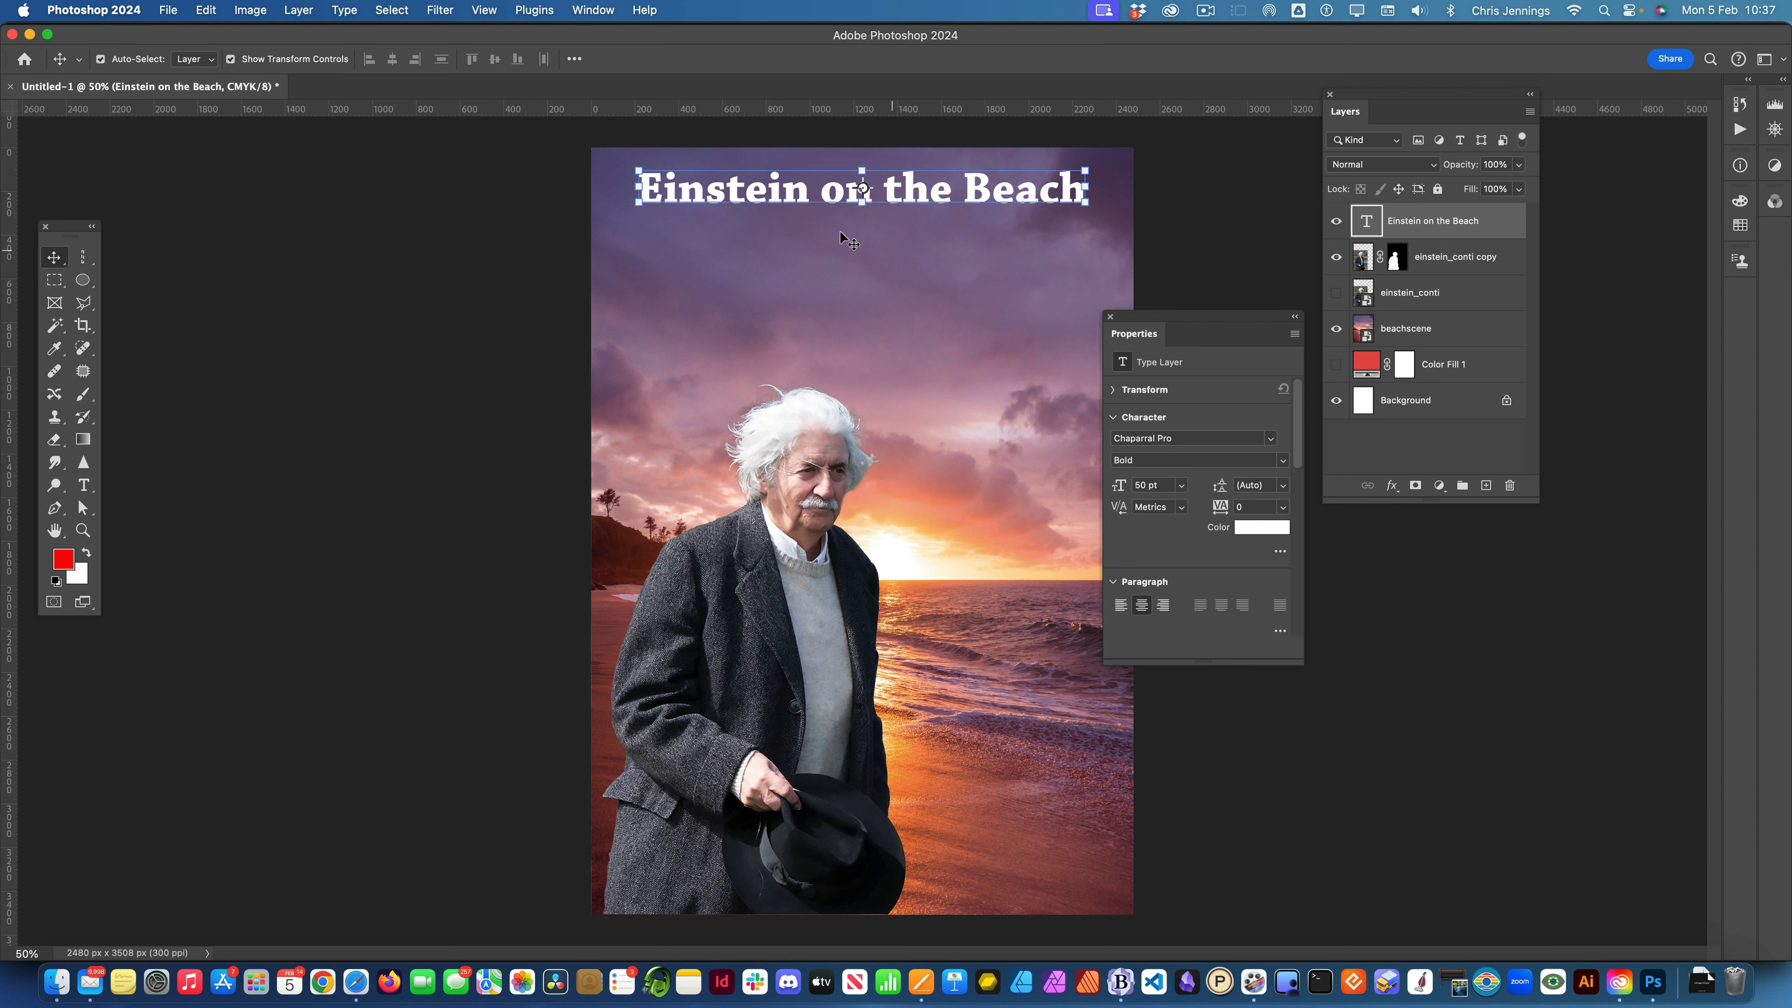
{"action": "left_click", "coordinate": [206, 11]}
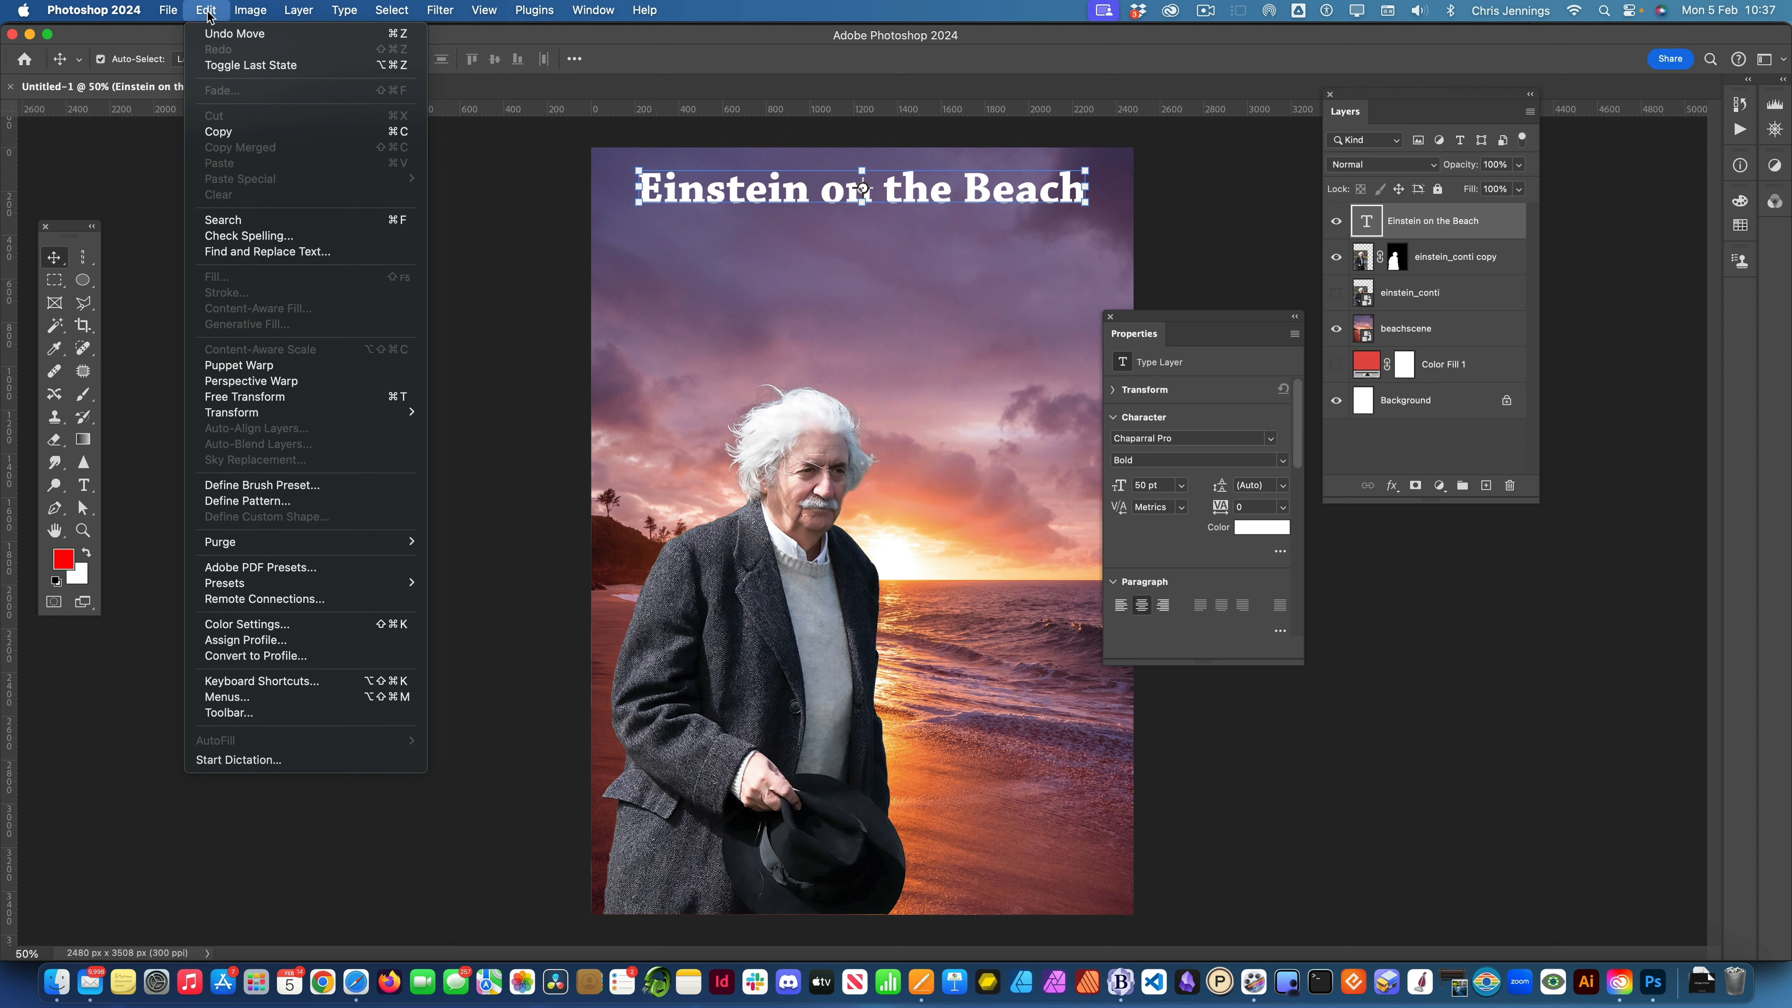
{"action": "left_click", "coordinate": [470, 193]}
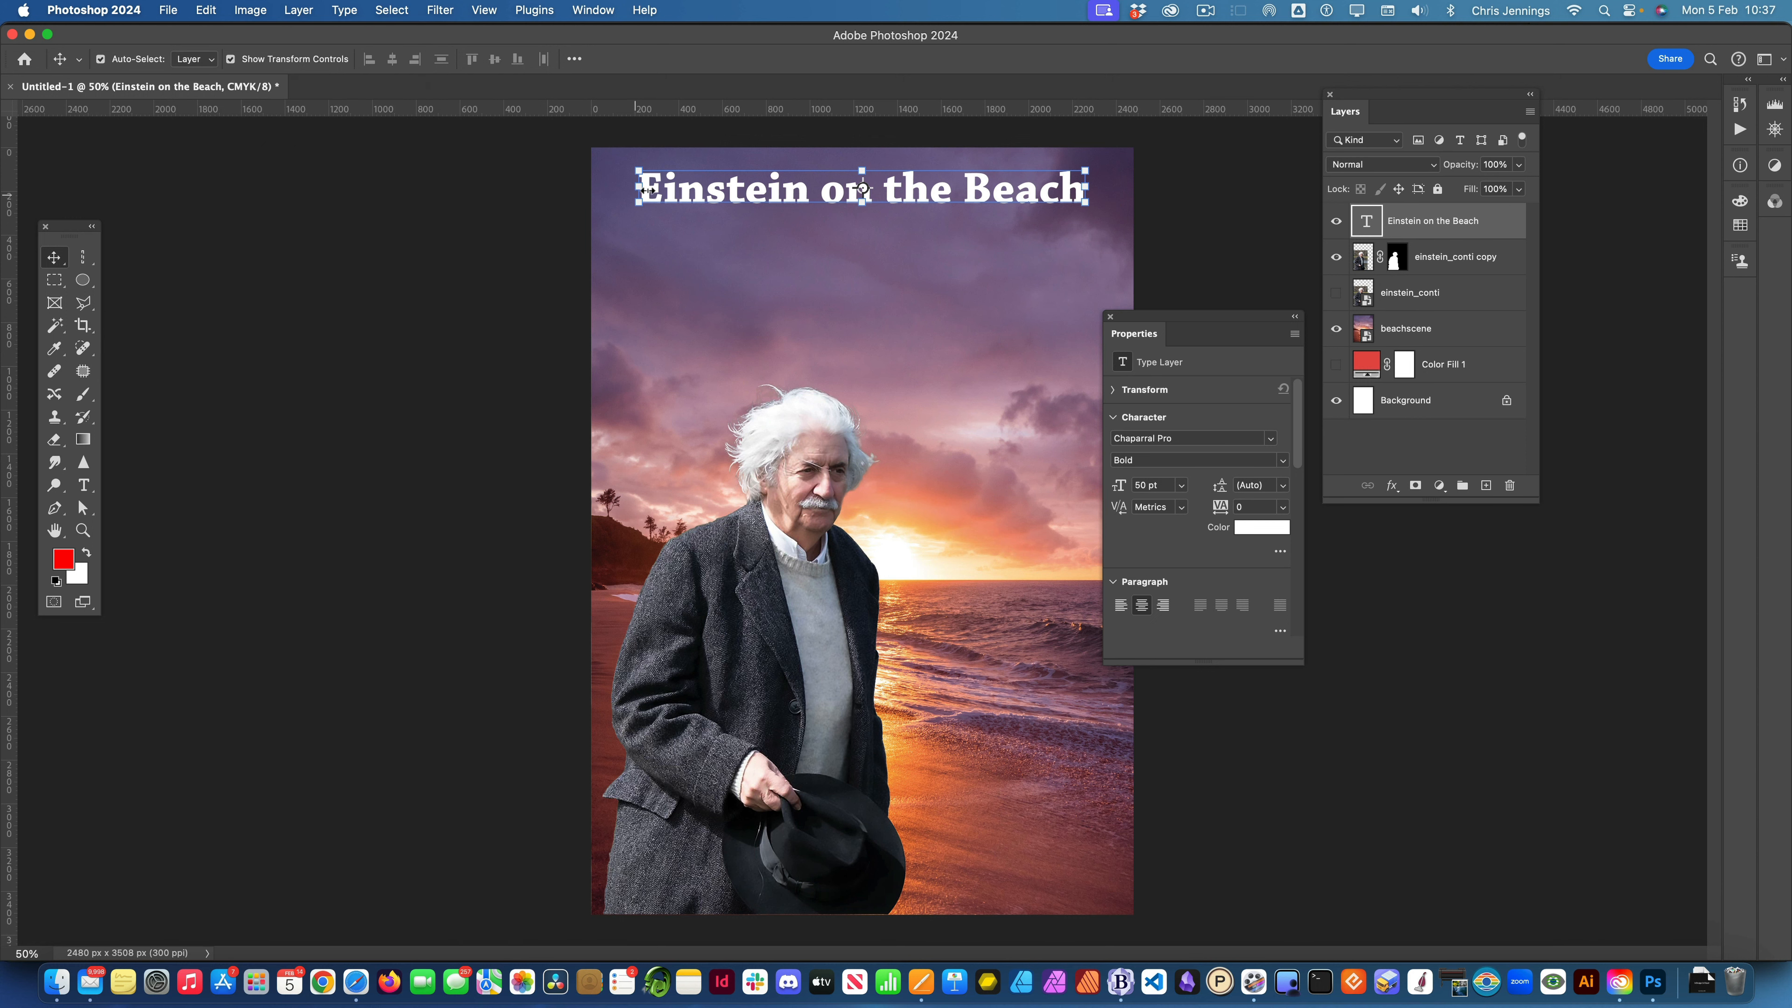
{"action": "left_click_drag", "start_coordinate": [704, 189], "coordinate": [717, 237]}
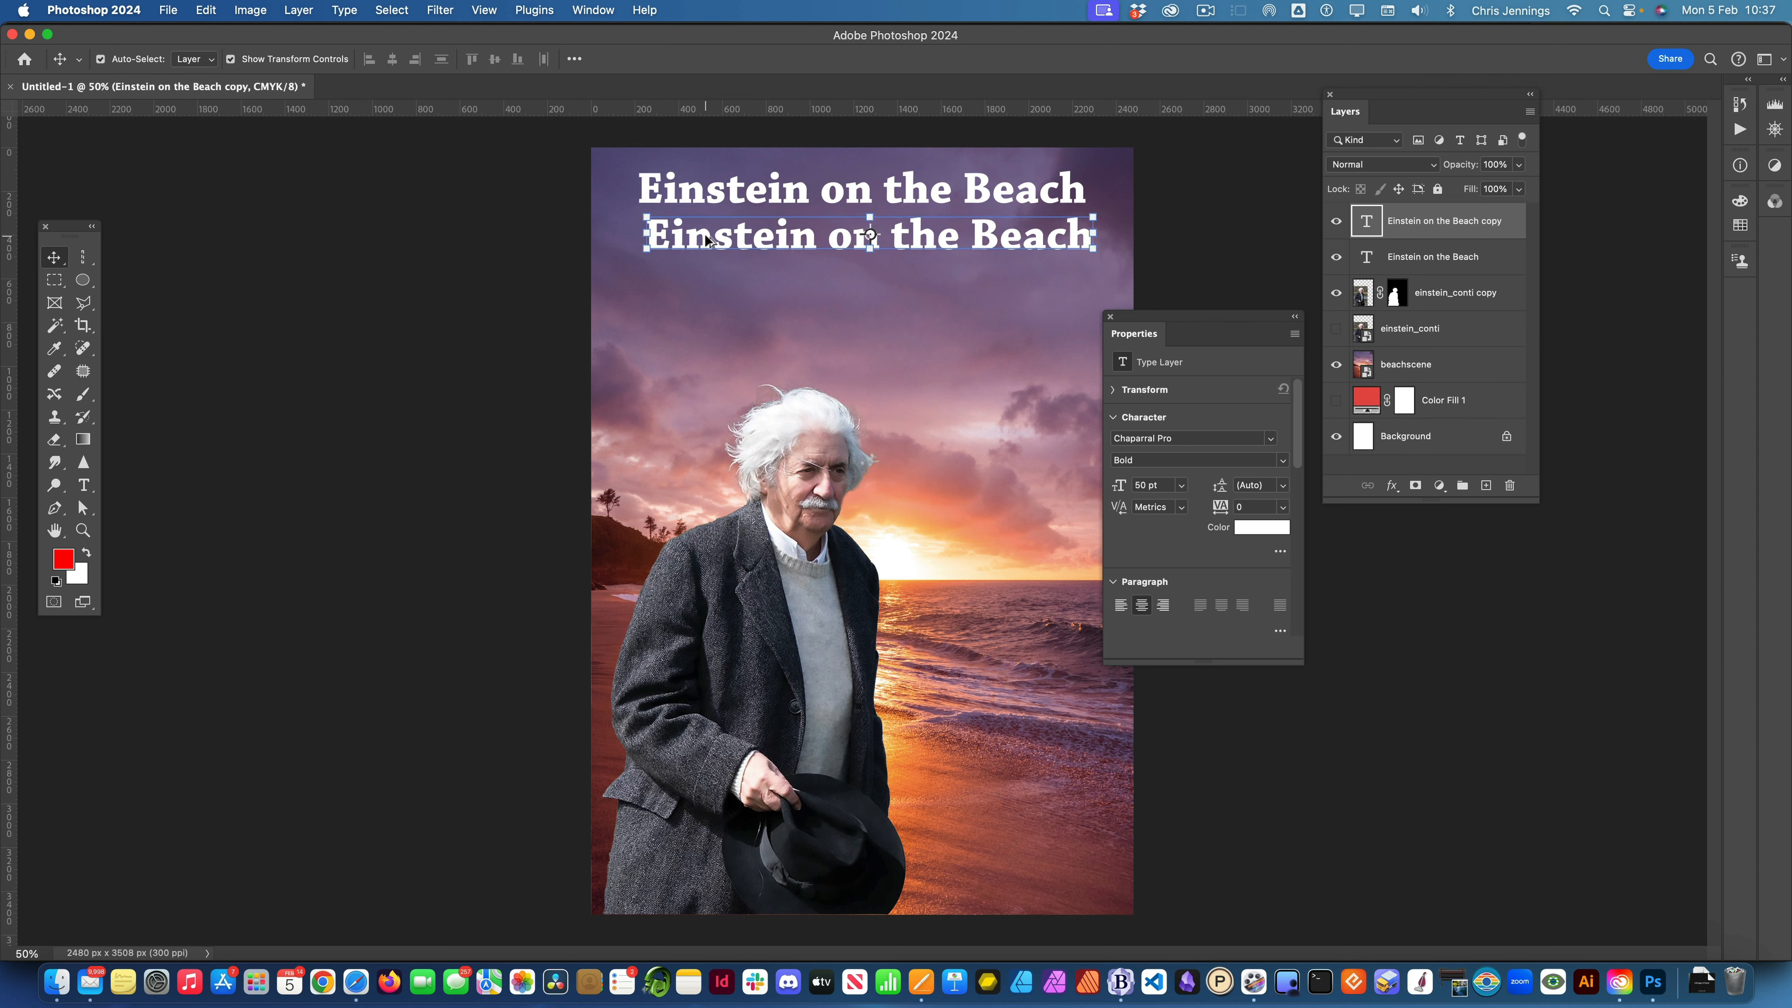
{"action": "left_click_drag", "start_coordinate": [707, 240], "coordinate": [712, 317]}
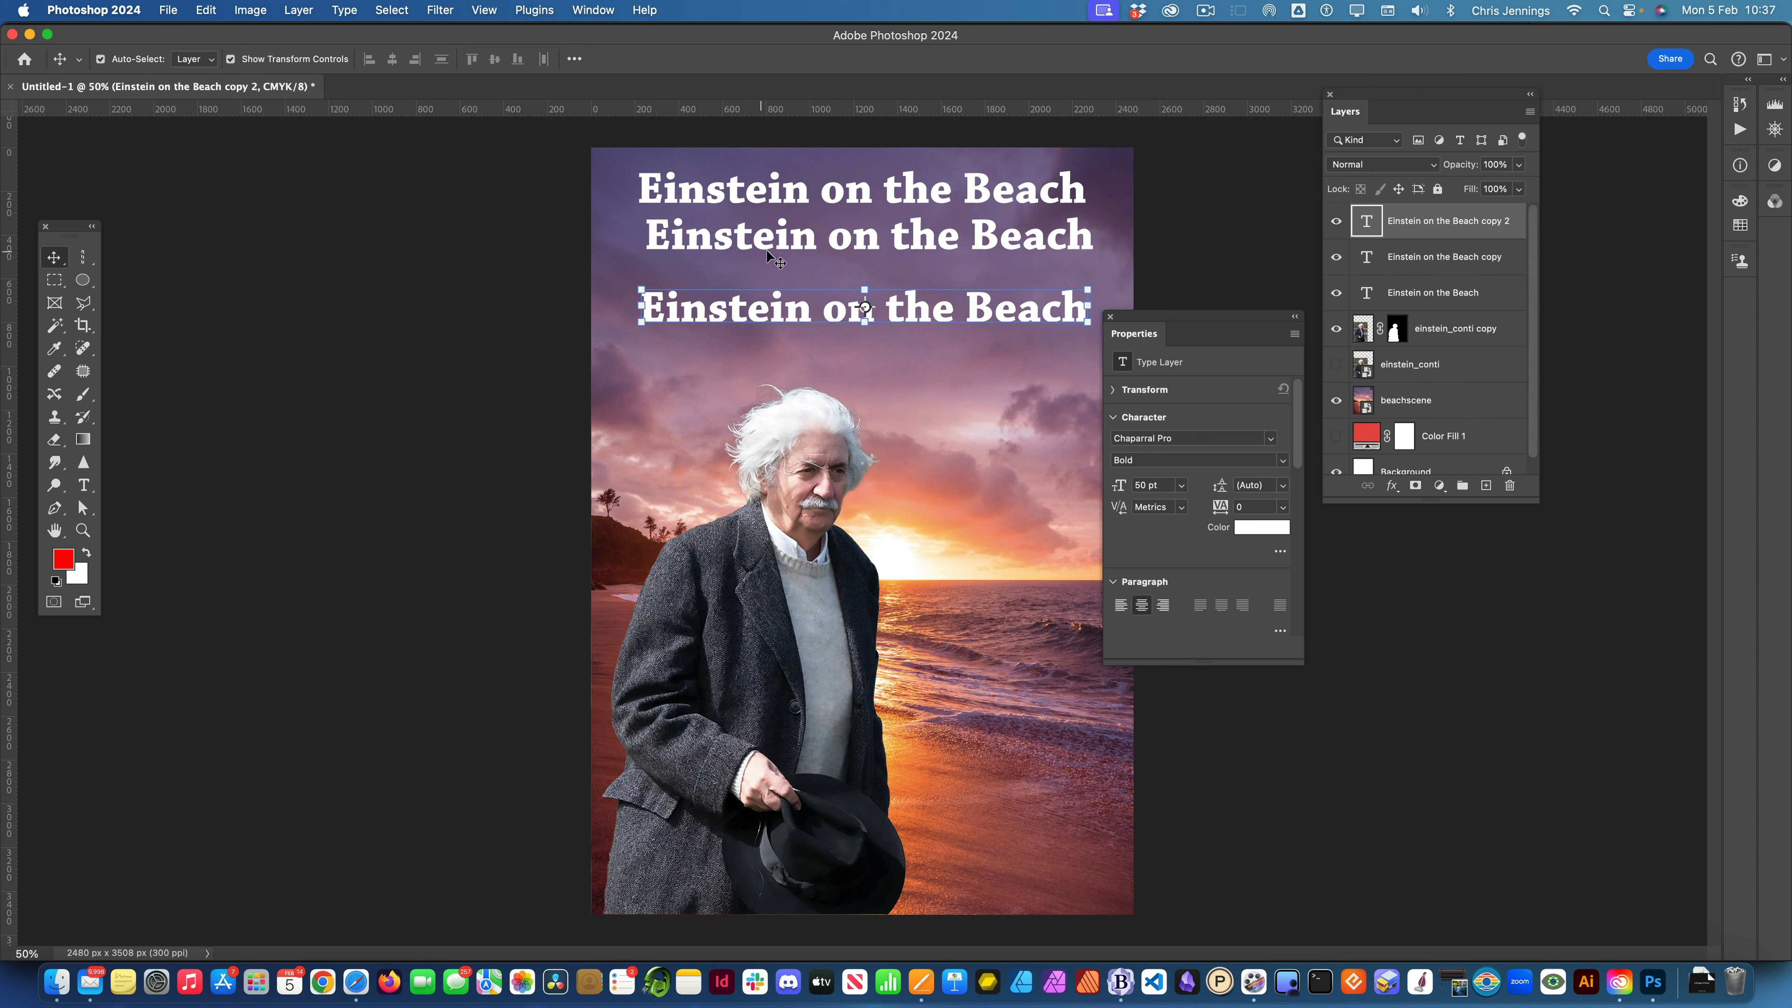
- Shorten the uppermost of the three title texts to "Einstein"
{"action": "left_click", "coordinate": [835, 195]}
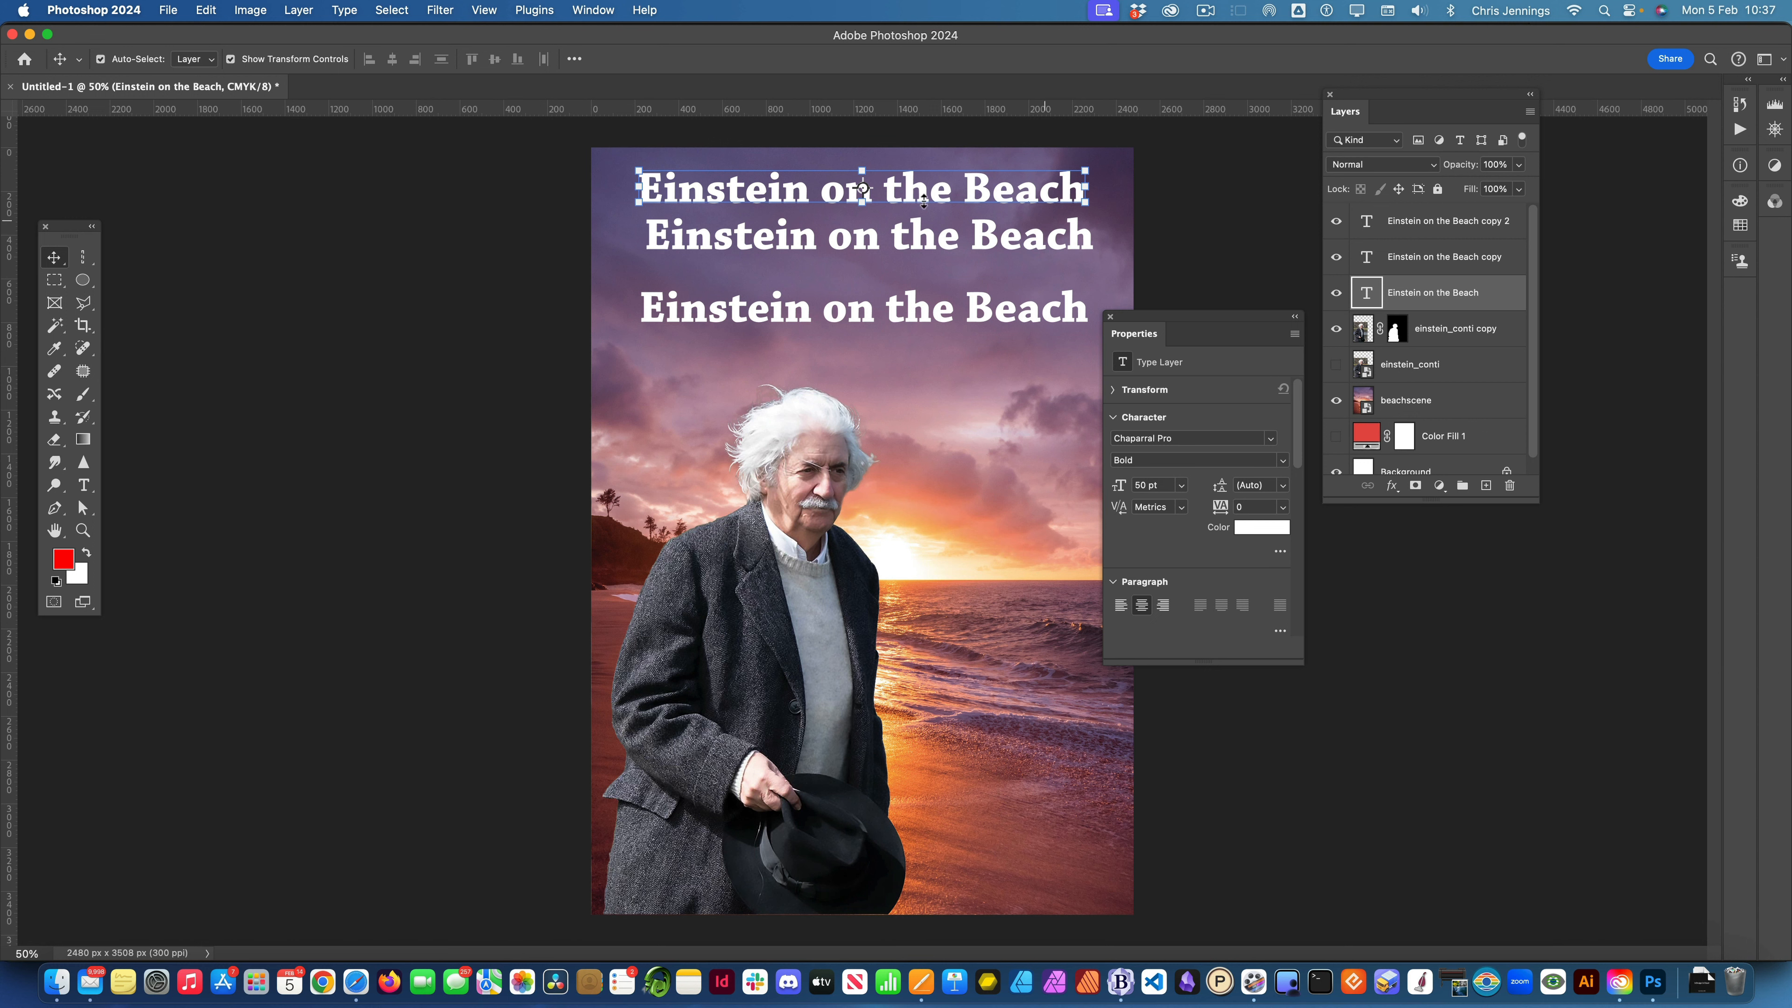
{"action": "double_click", "coordinate": [837, 194]}
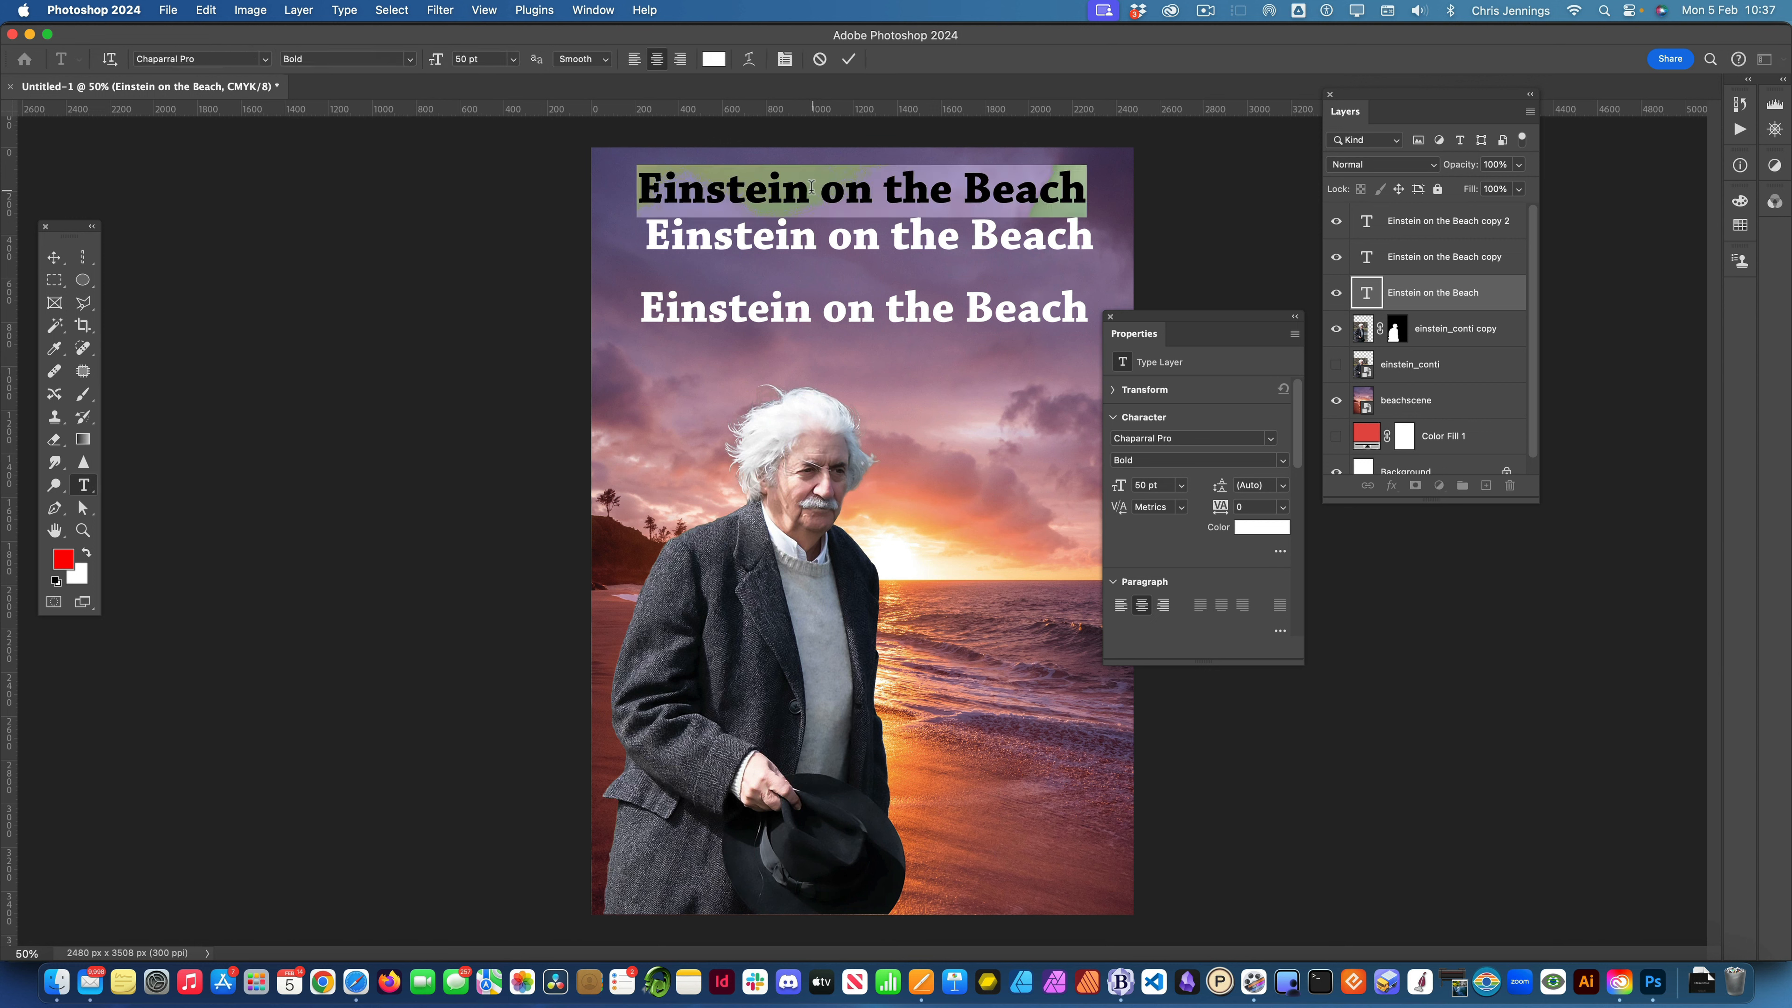
{"action": "left_click_drag", "start_coordinate": [639, 187], "coordinate": [826, 193]}
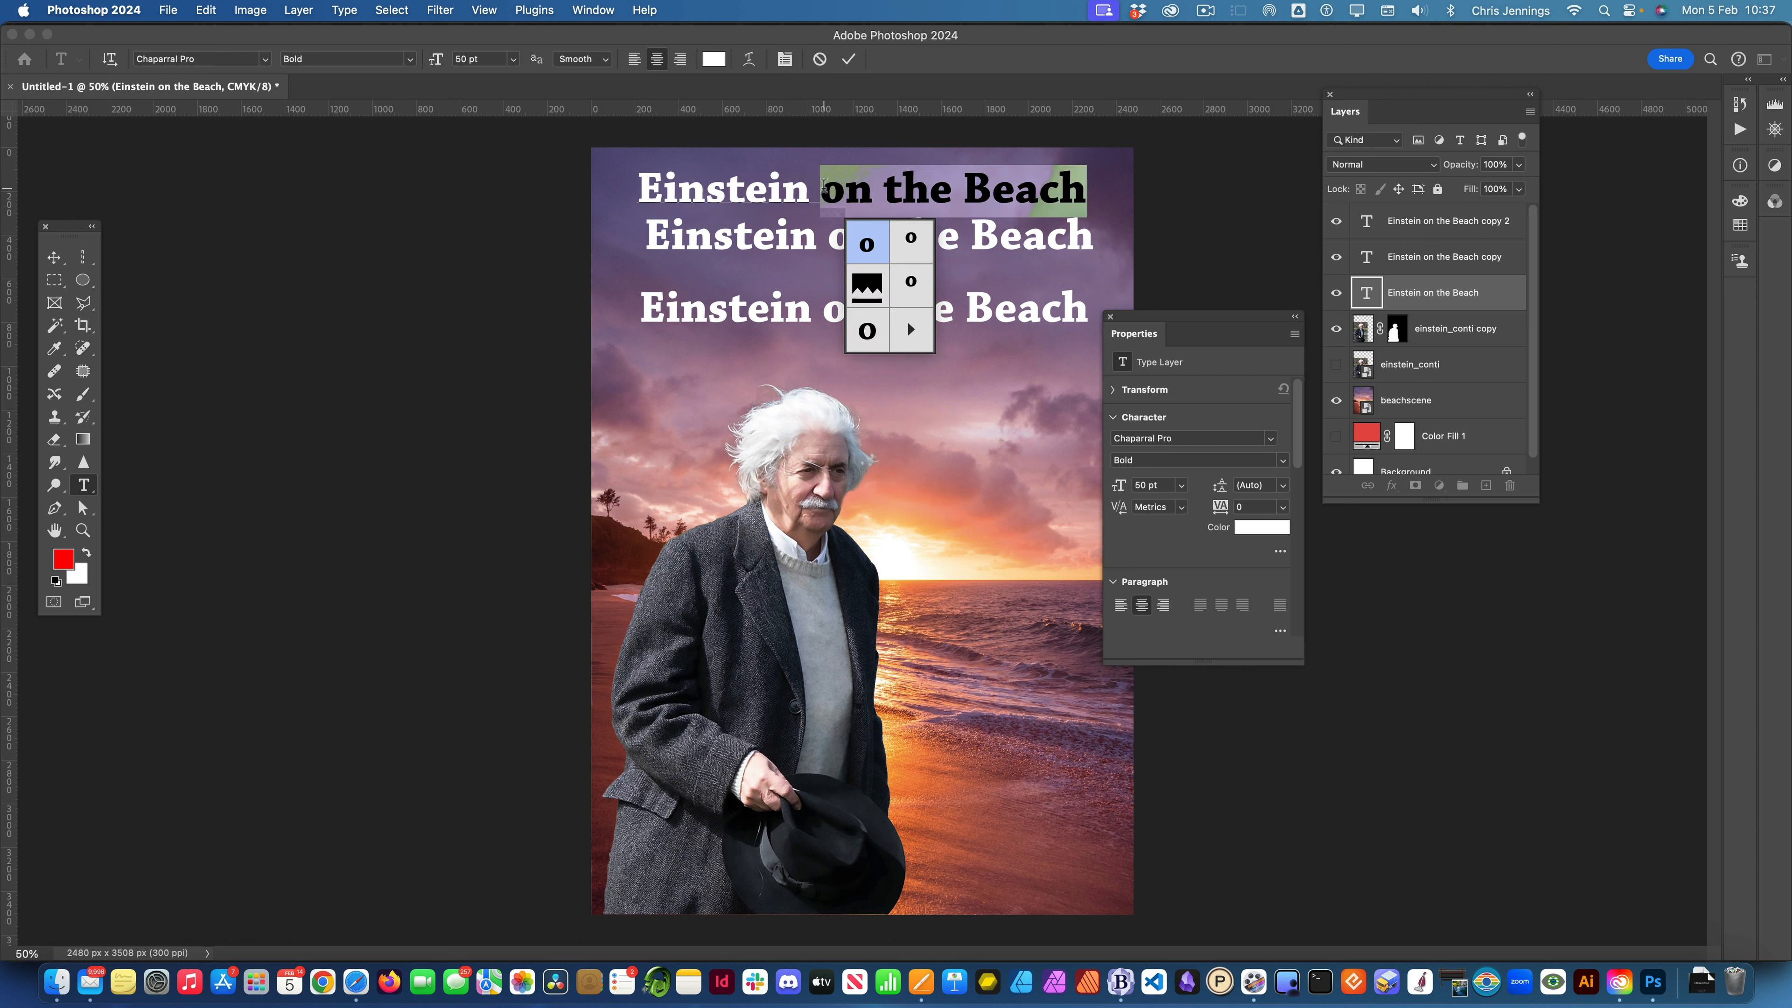
{"action": "left_click", "coordinate": [1080, 186]}
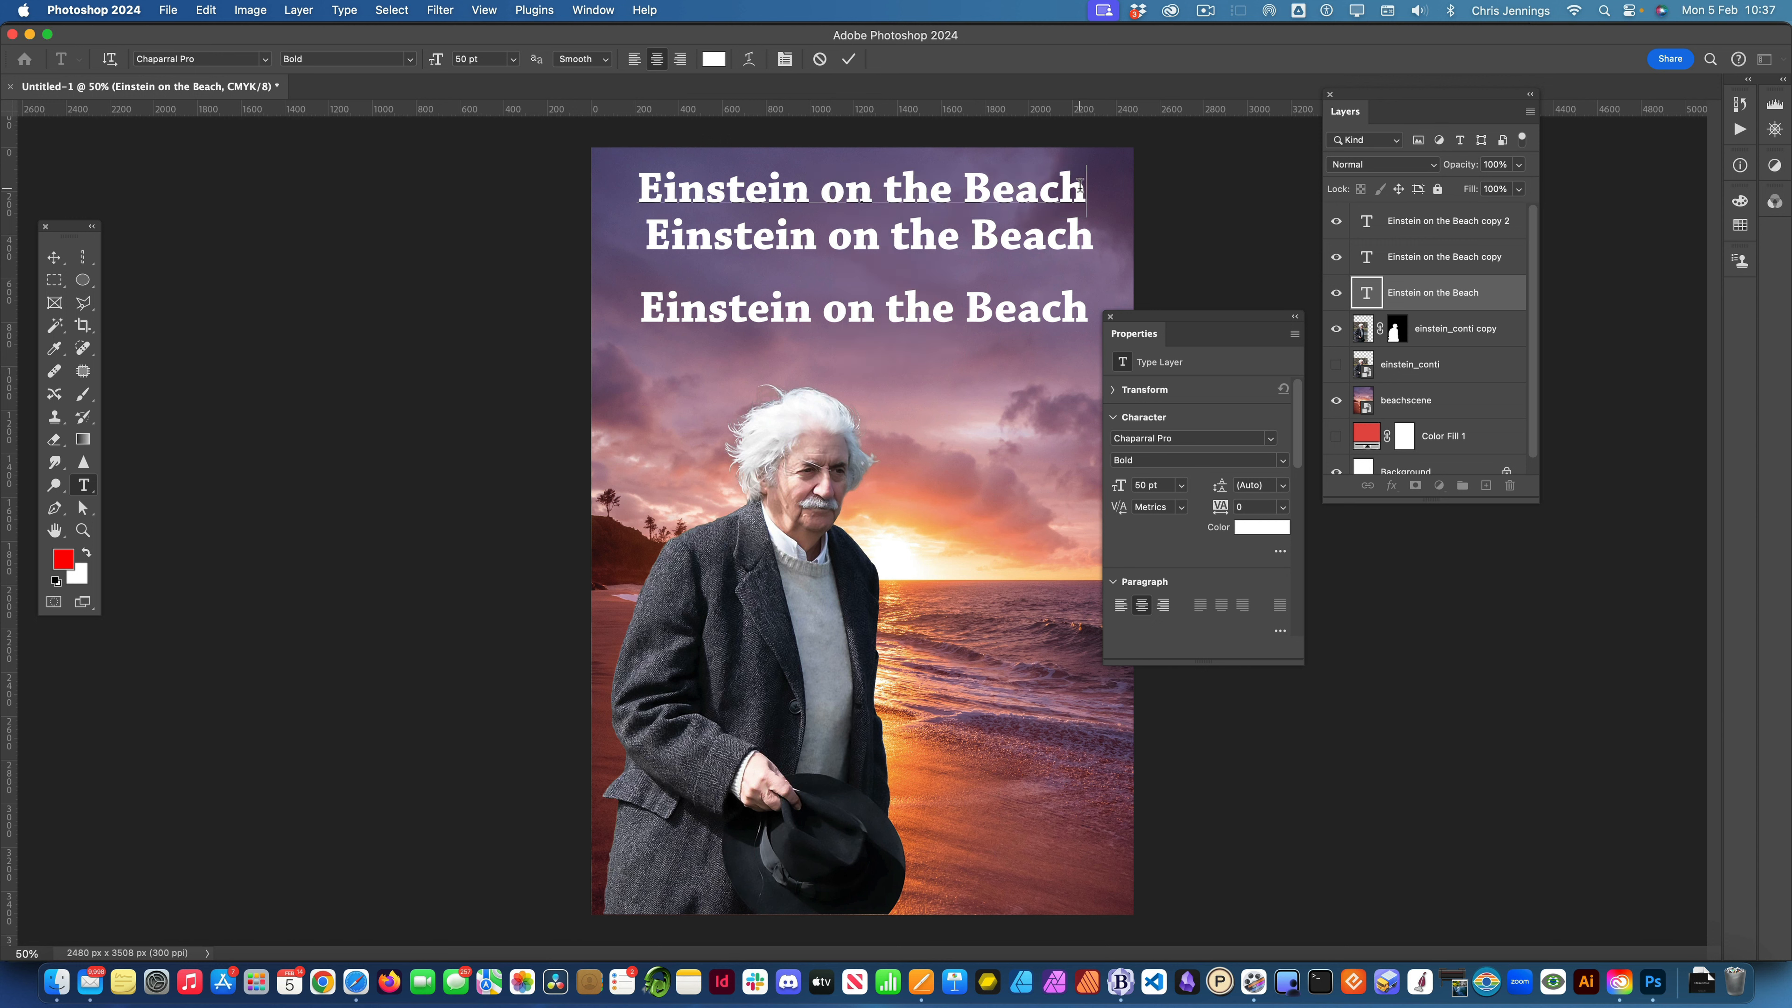
{"action": "key", "text": "BackSpace"}
{"action": "key", "text": "BackSpace"}
{"action": "key", "text": "BackSpace"}
{"action": "key", "text": "BackSpace"}
{"action": "key", "text": "BackSpace"}
{"action": "key", "text": "BackSpace"}
{"action": "key", "text": "BackSpace"}
{"action": "key", "text": "BackSpace"}
{"action": "key", "text": "BackSpace"}
{"action": "key", "text": "BackSpace"}
{"action": "key", "text": "BackSpace"}
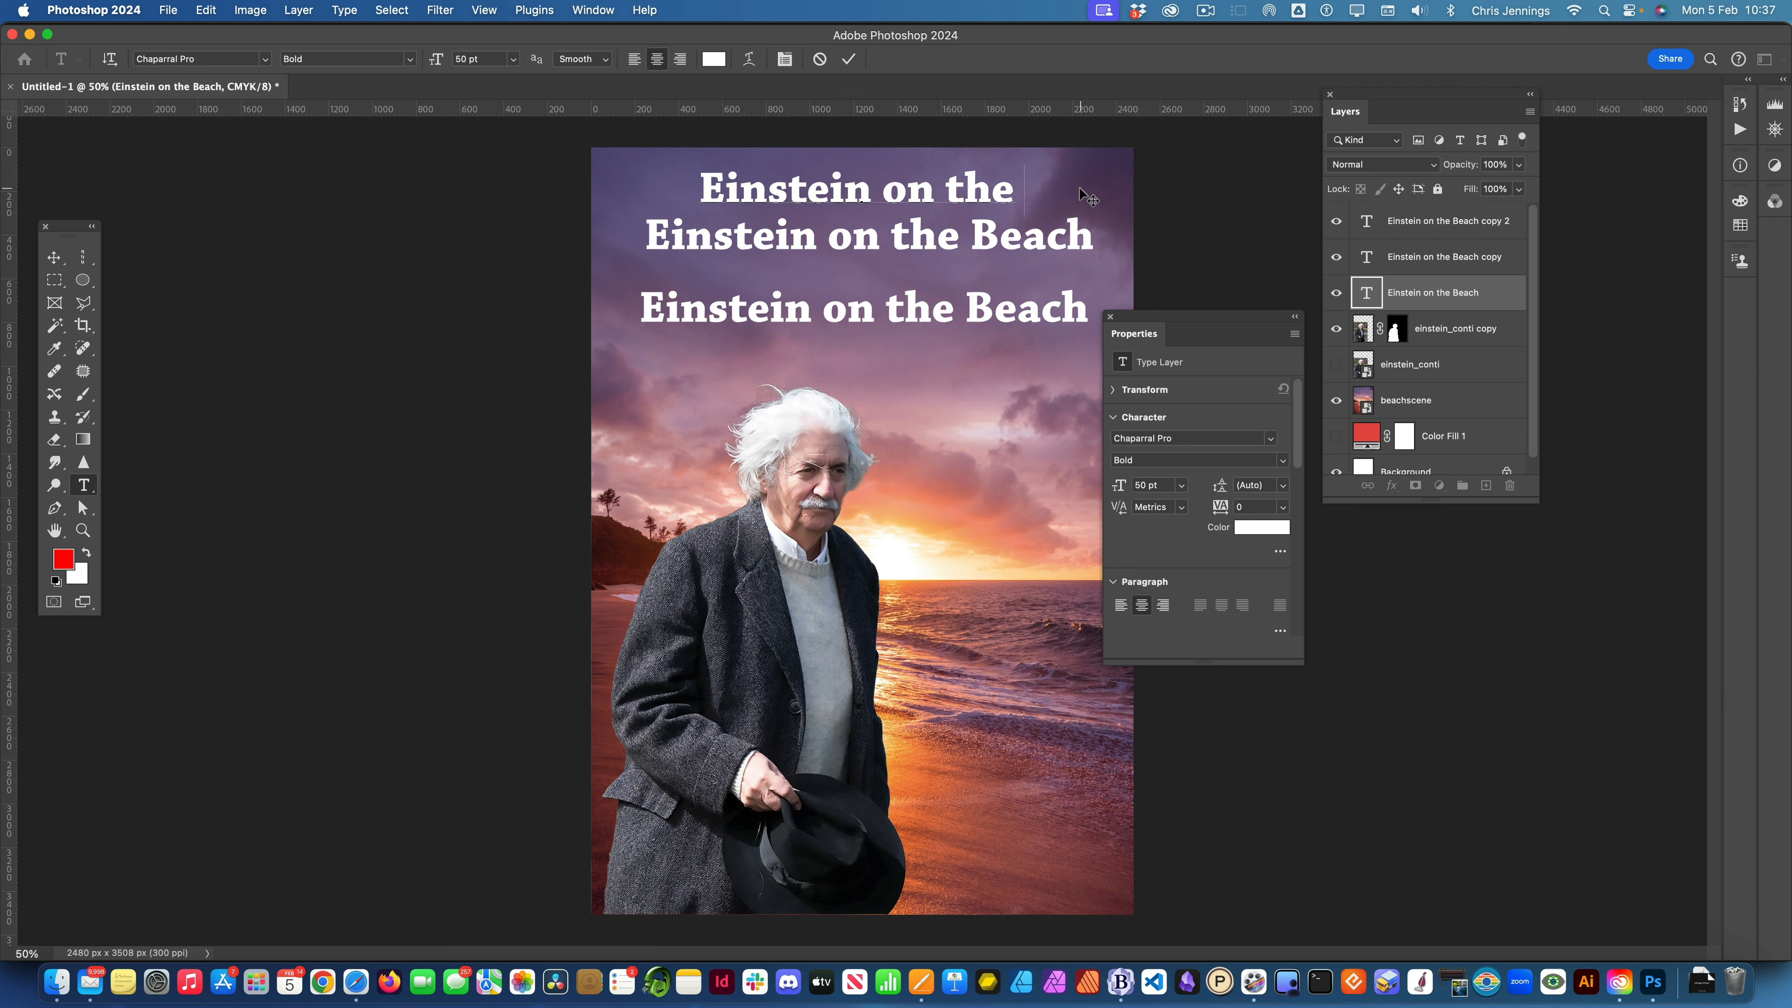
{"action": "key", "text": "BackSpace"}
{"action": "key", "text": "BackSpace"}
{"action": "key", "text": "BackSpace"}
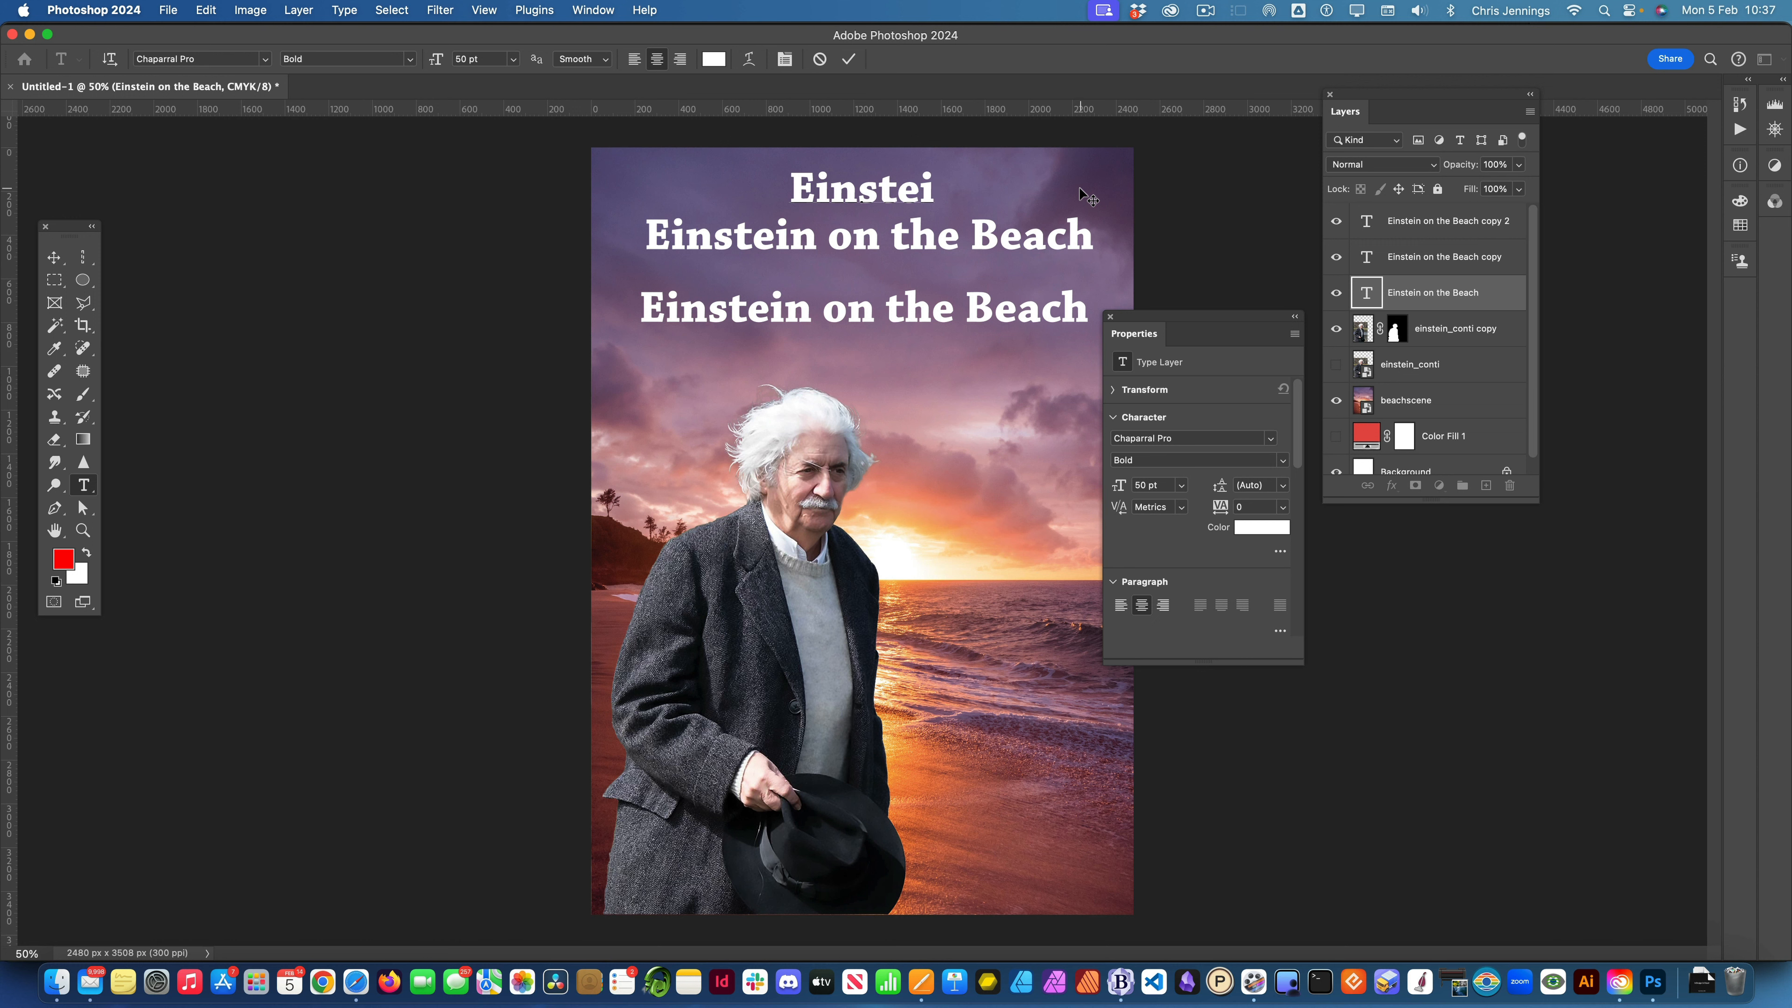
{"action": "type", "text": "n"}
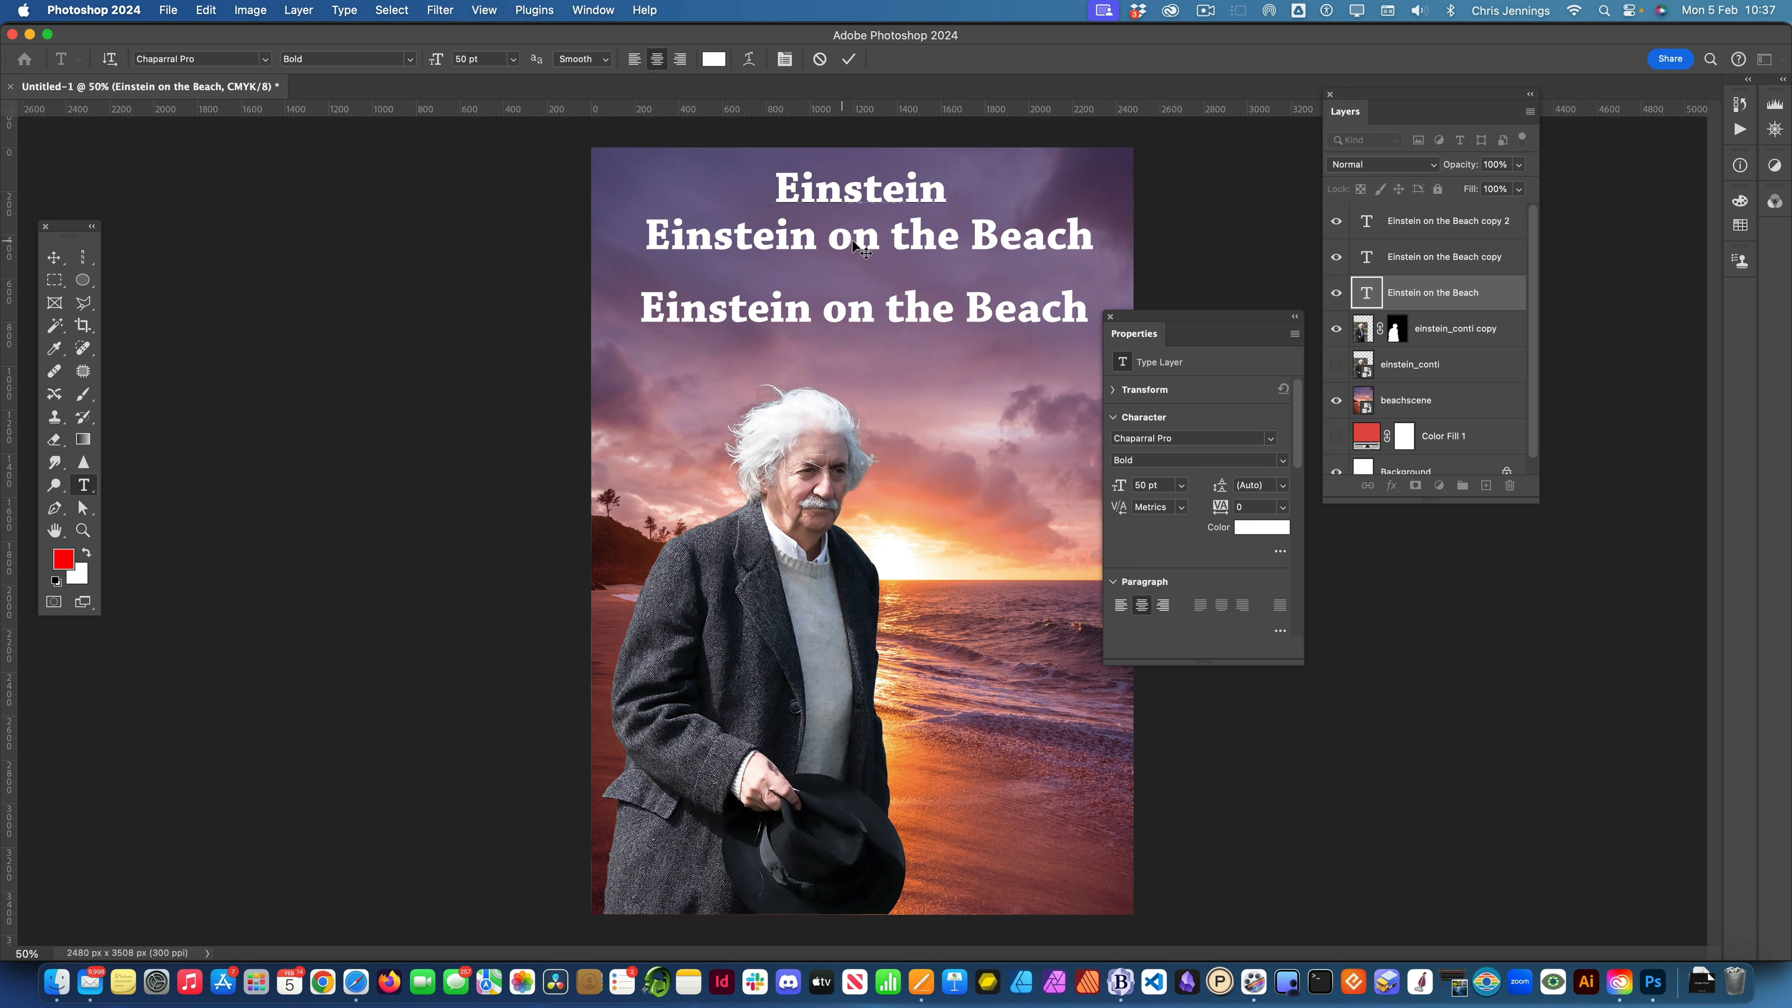
- Trim the middle title copy so it reads only "on the"
{"action": "left_click", "coordinate": [1401, 258]}
{"action": "key", "text": "v"}
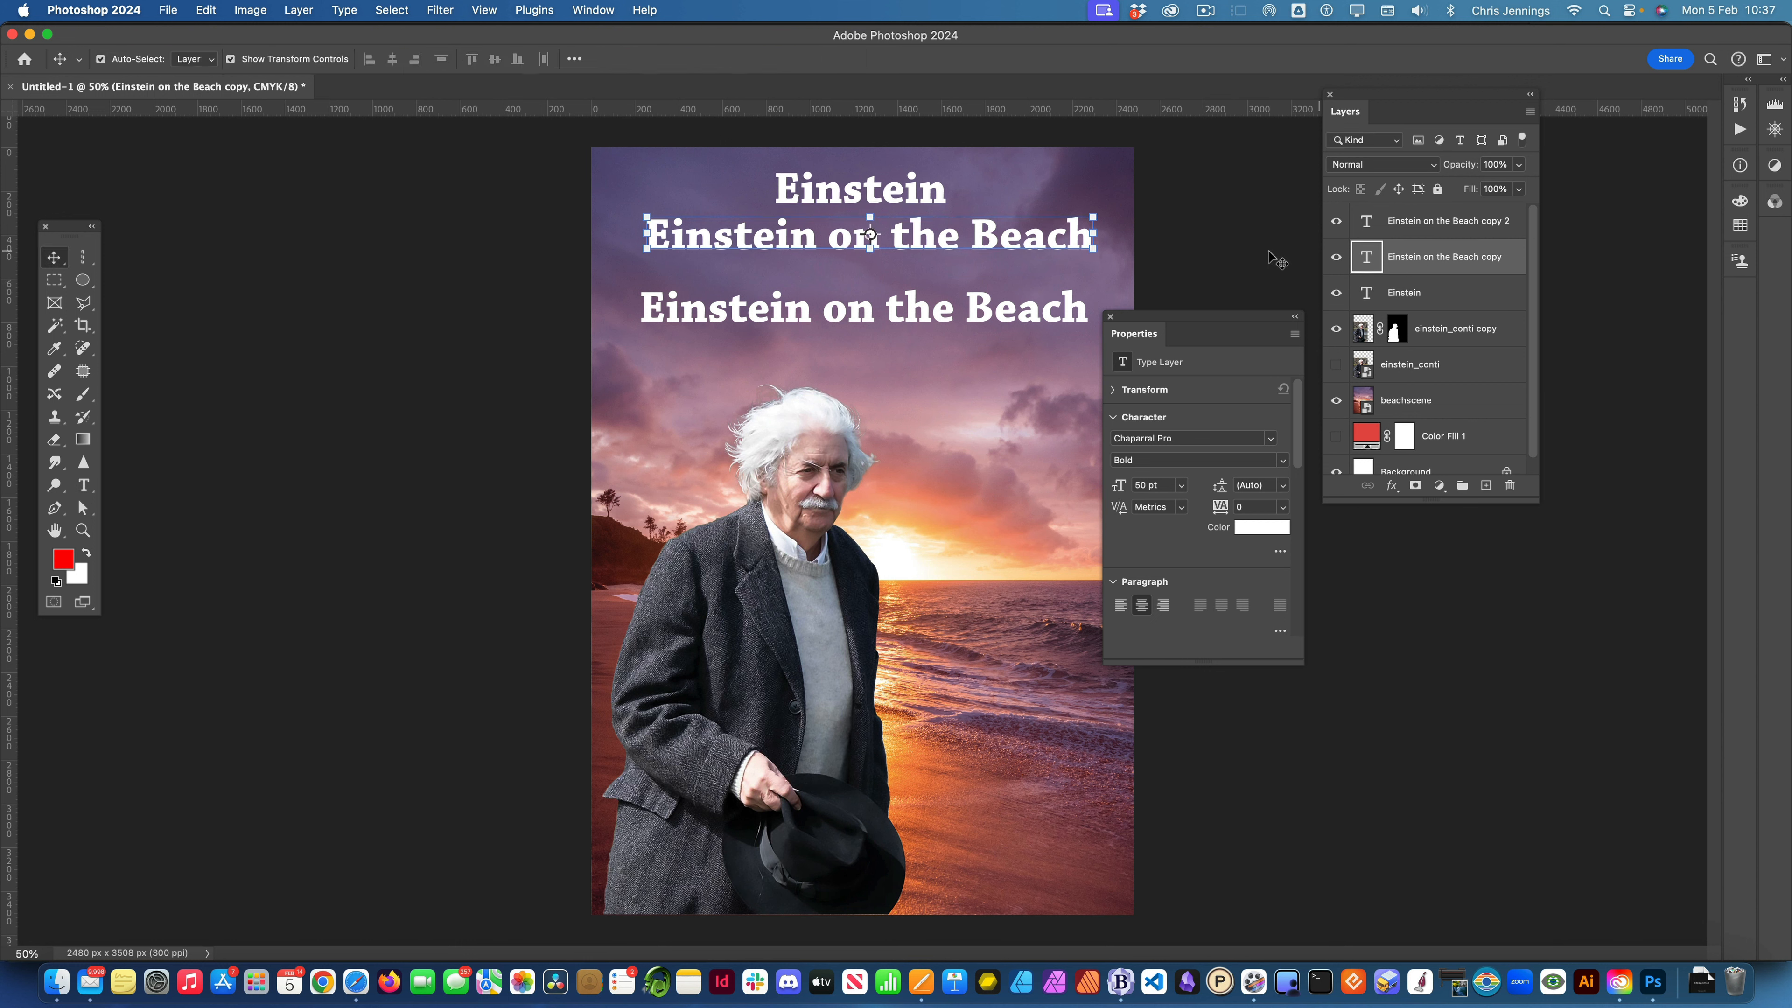
{"action": "double_click", "coordinate": [830, 240]}
{"action": "left_click", "coordinate": [829, 233]}
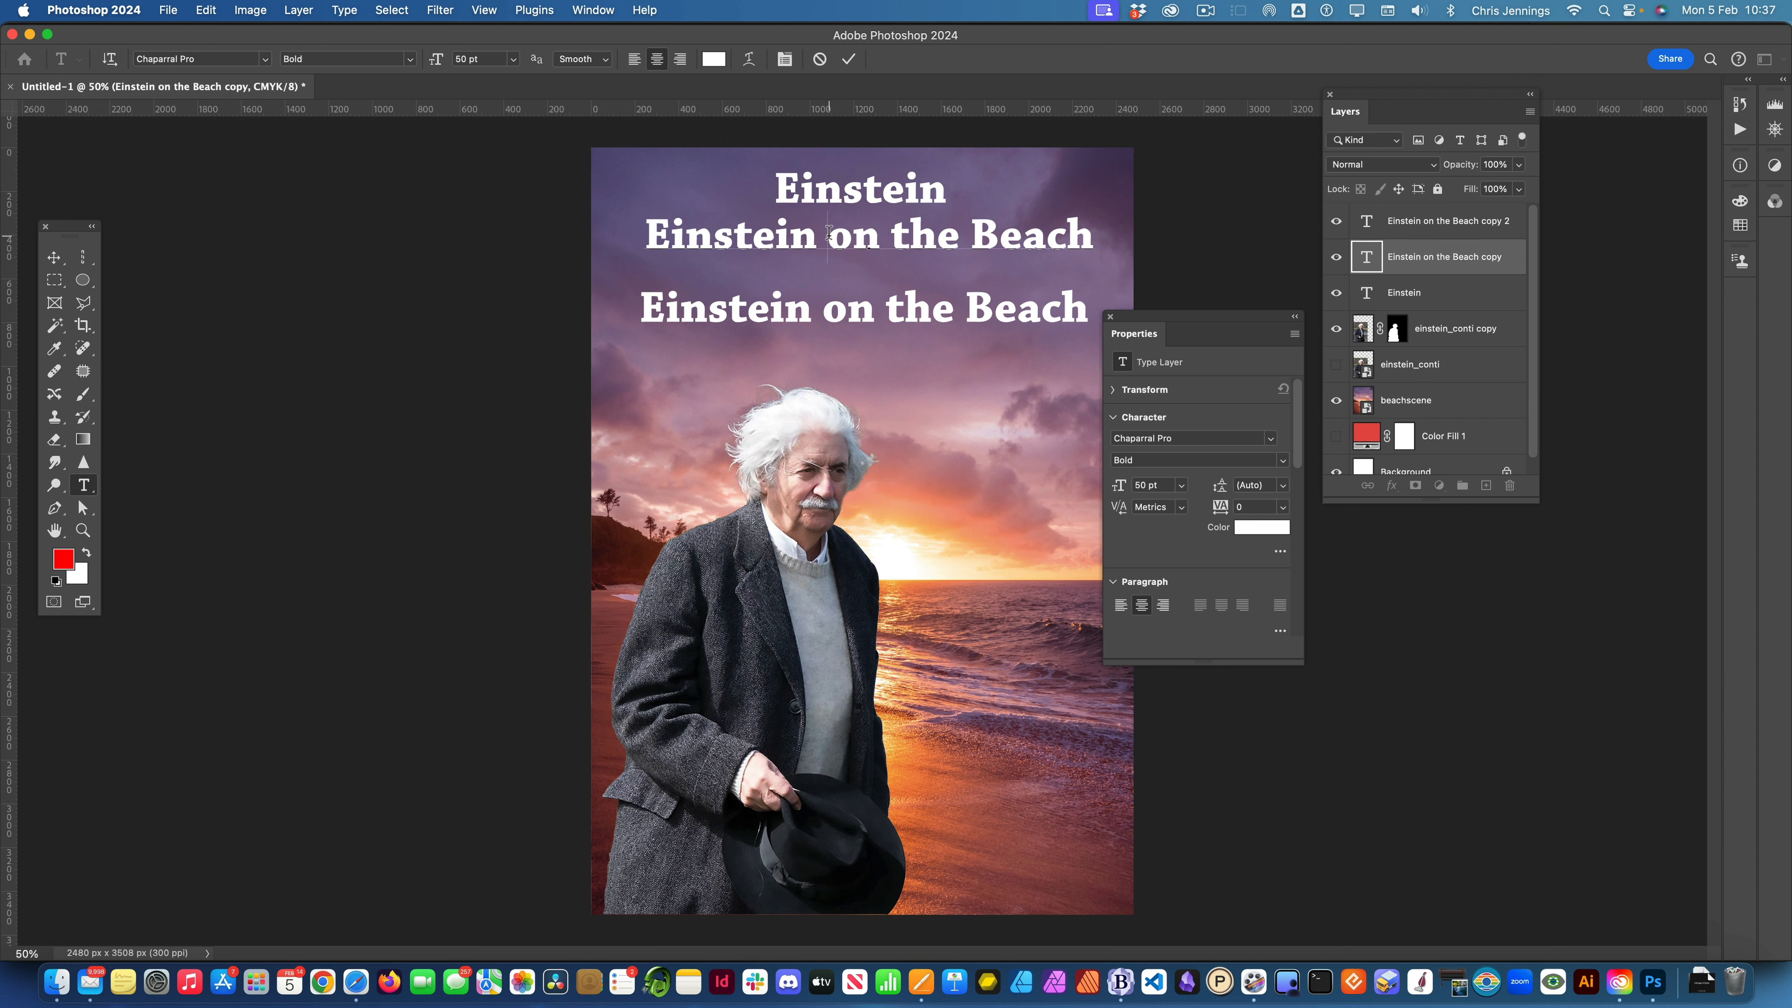
{"action": "key", "text": "BackSpace"}
{"action": "key", "text": "BackSpace"}
{"action": "key", "text": "BackSpace"}
{"action": "key", "text": "BackSpace"}
{"action": "key", "text": "BackSpace"}
{"action": "key", "text": "BackSpace"}
{"action": "key", "text": "BackSpace"}
{"action": "key", "text": "BackSpace"}
{"action": "key", "text": "BackSpace"}
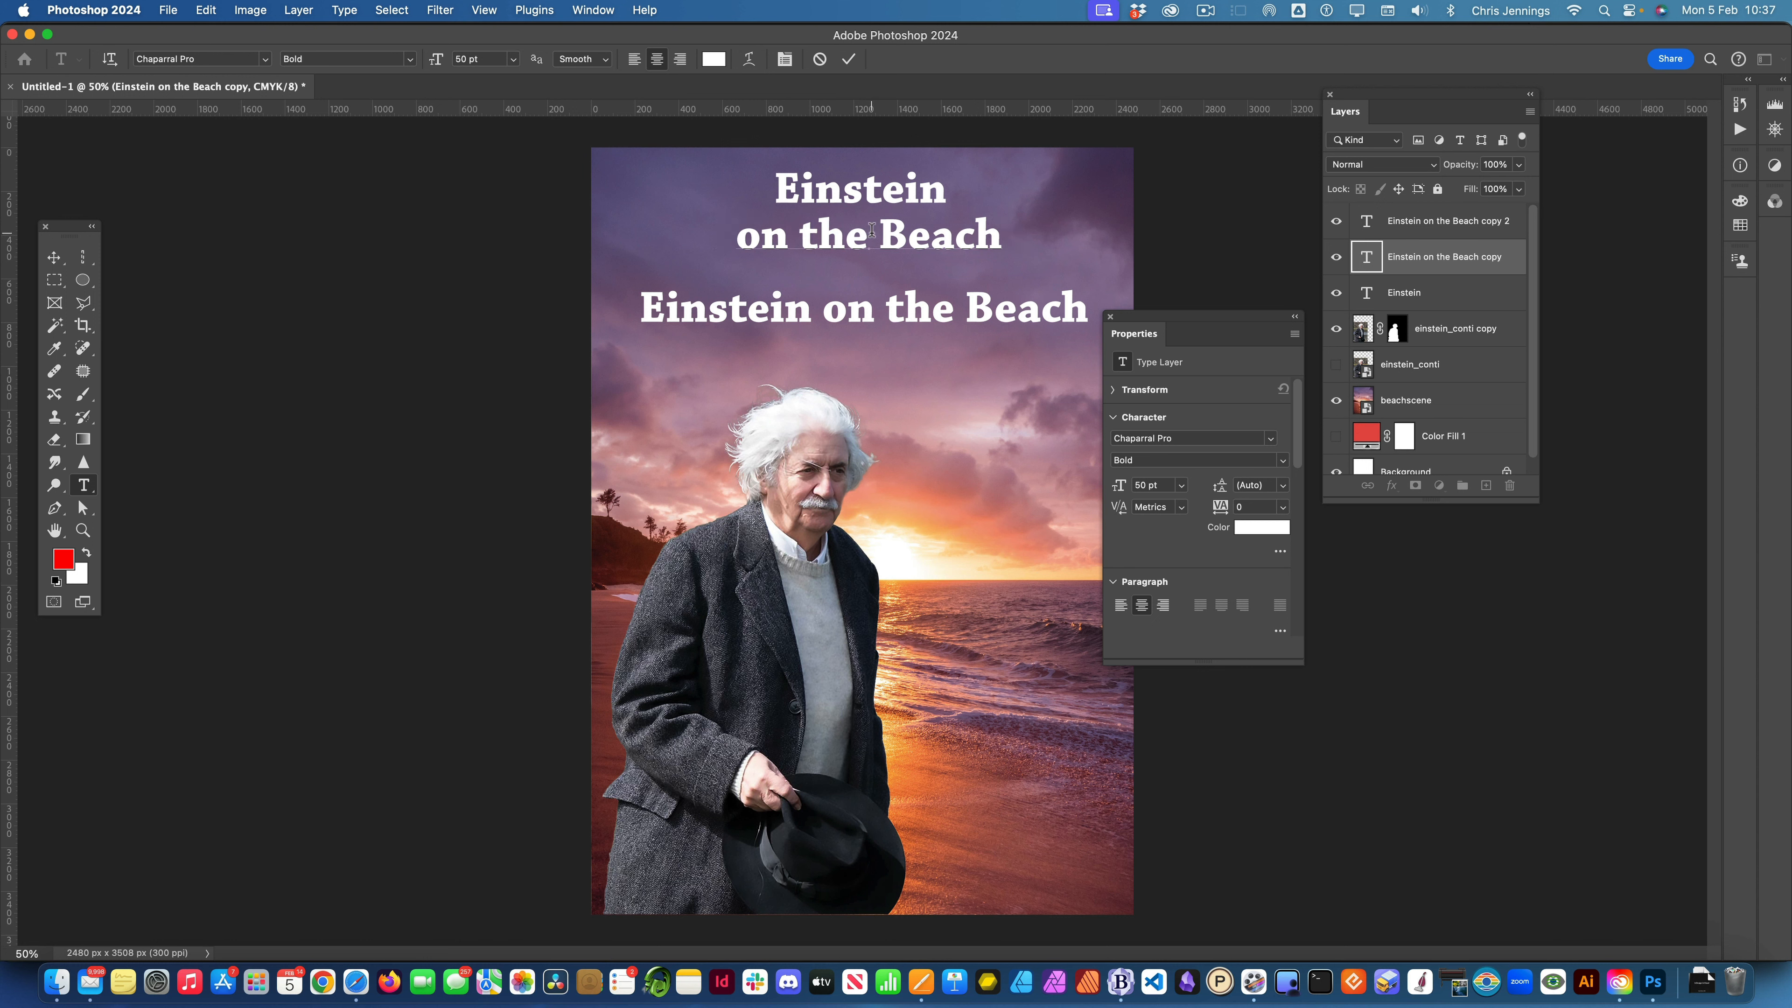
{"action": "left_click_drag", "start_coordinate": [872, 230], "coordinate": [996, 236]}
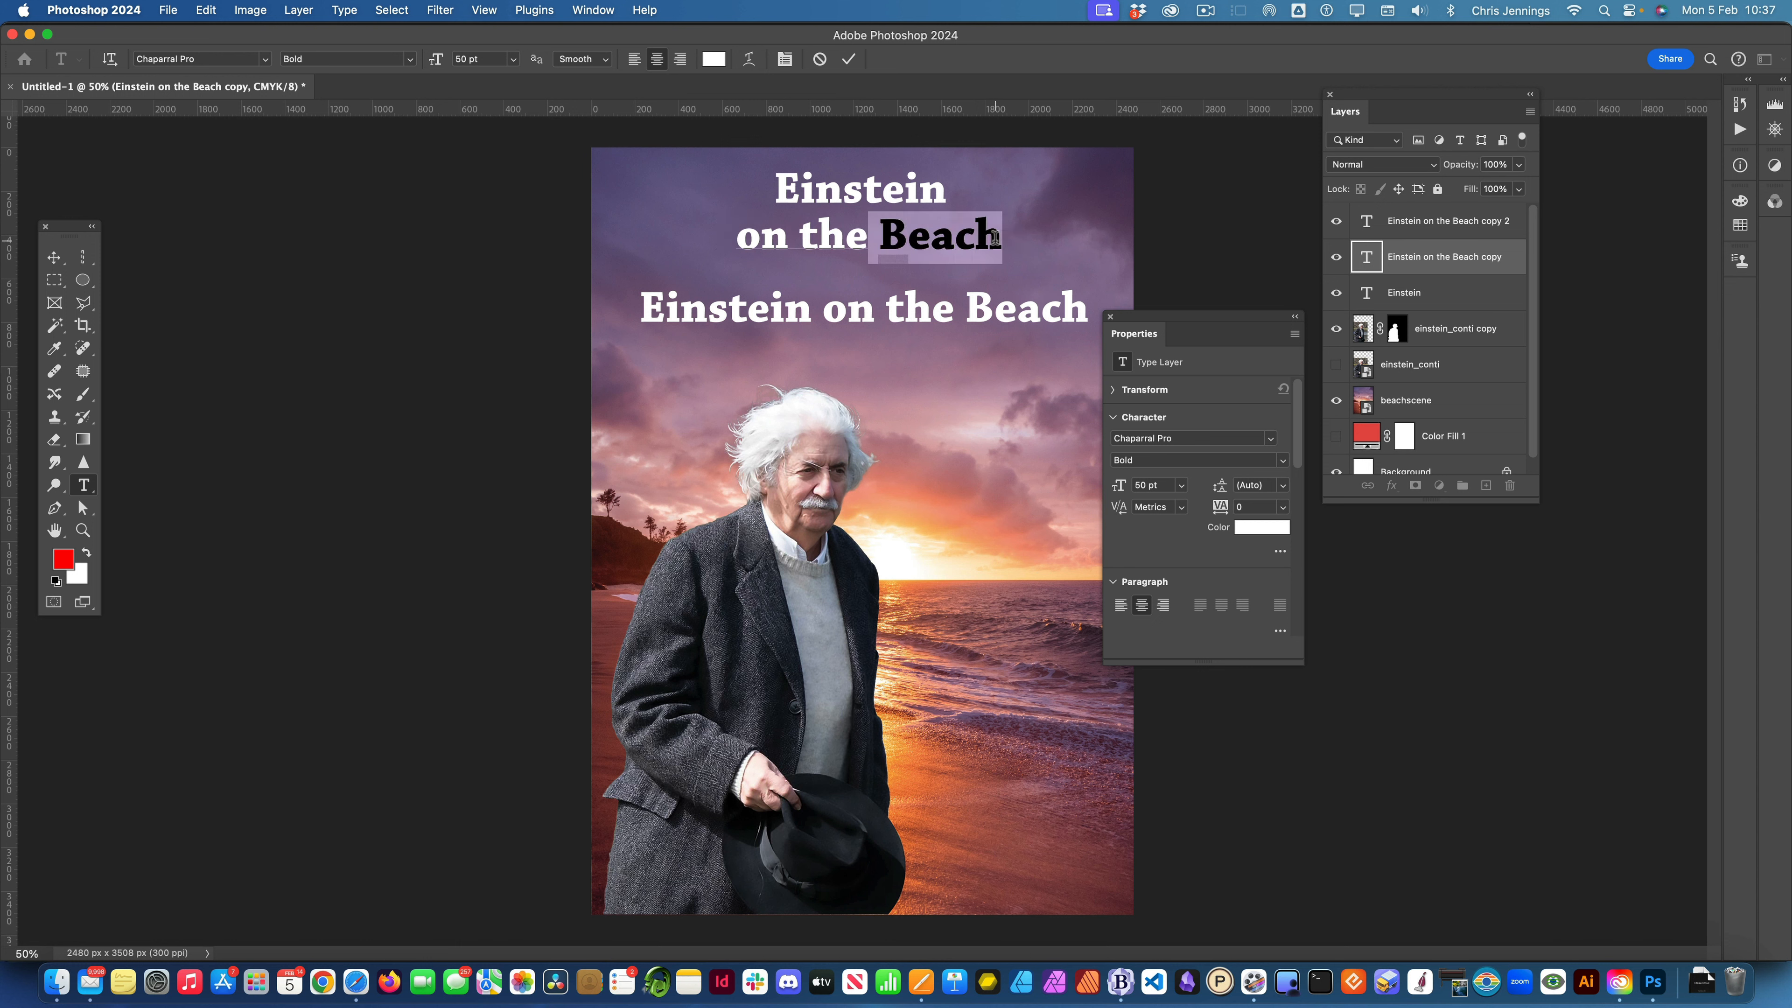
{"action": "key", "text": "BackSpace"}
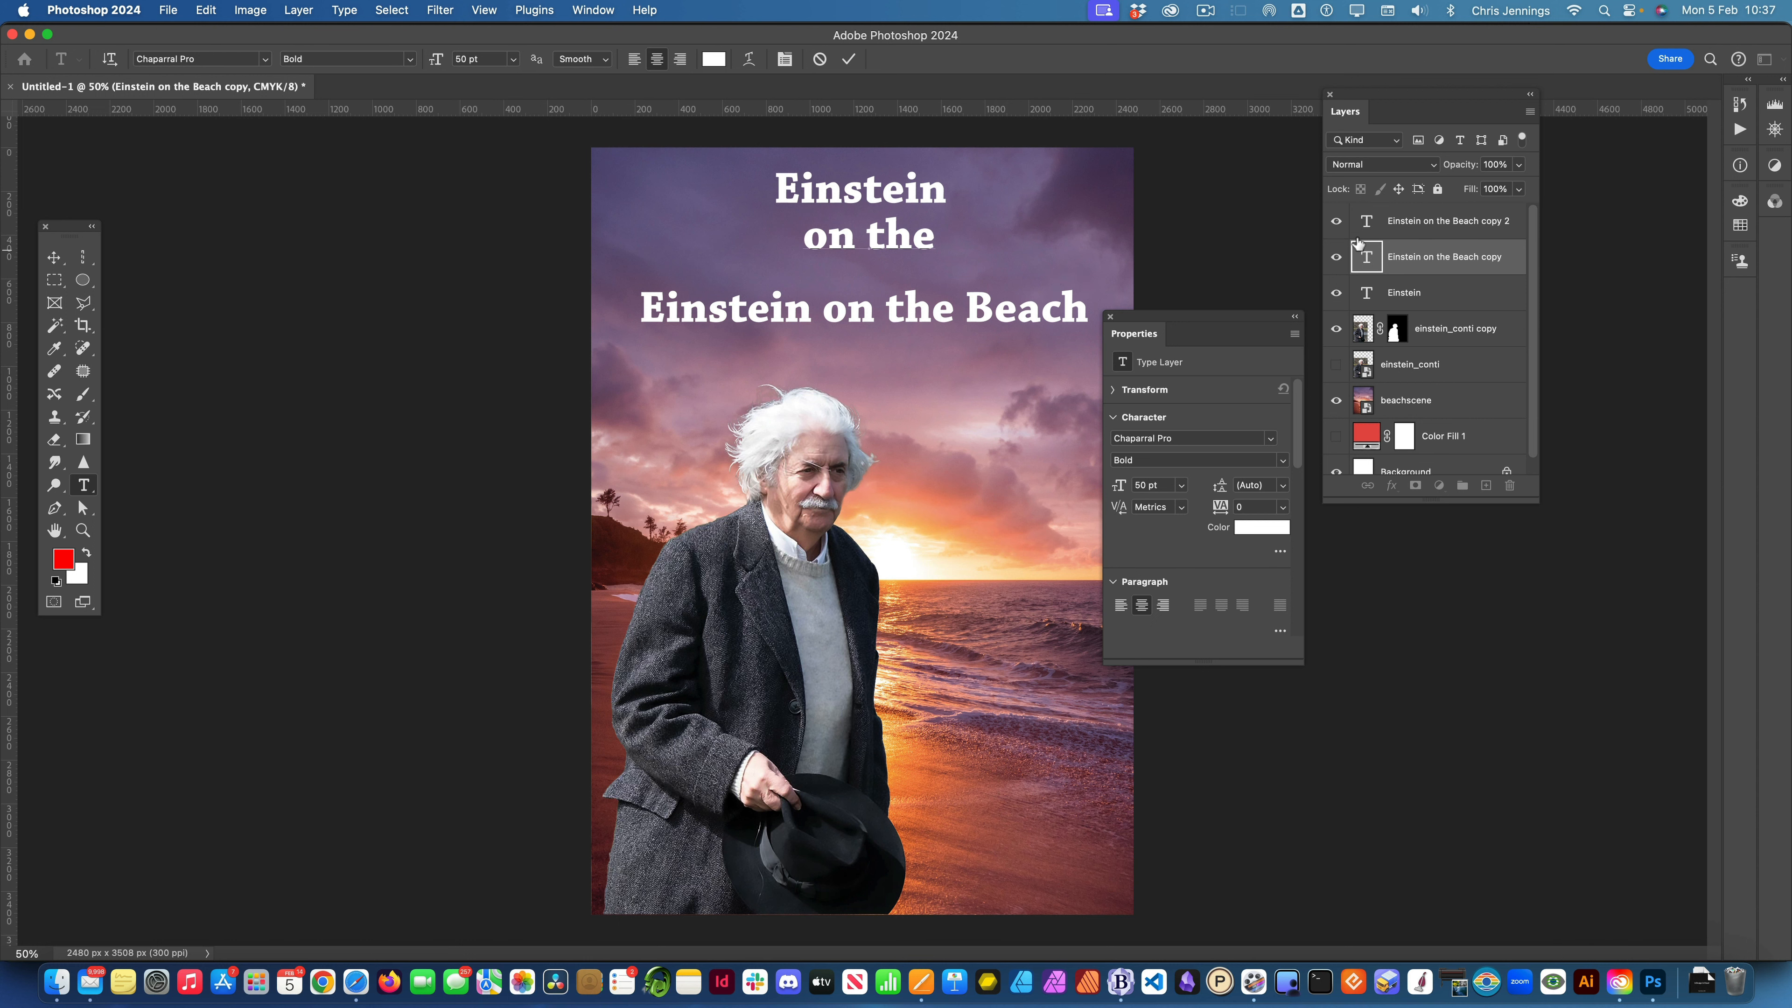
- Reduce the lowest title copy to the word "Beach" and commit the text edit
{"action": "left_click", "coordinate": [1390, 222]}
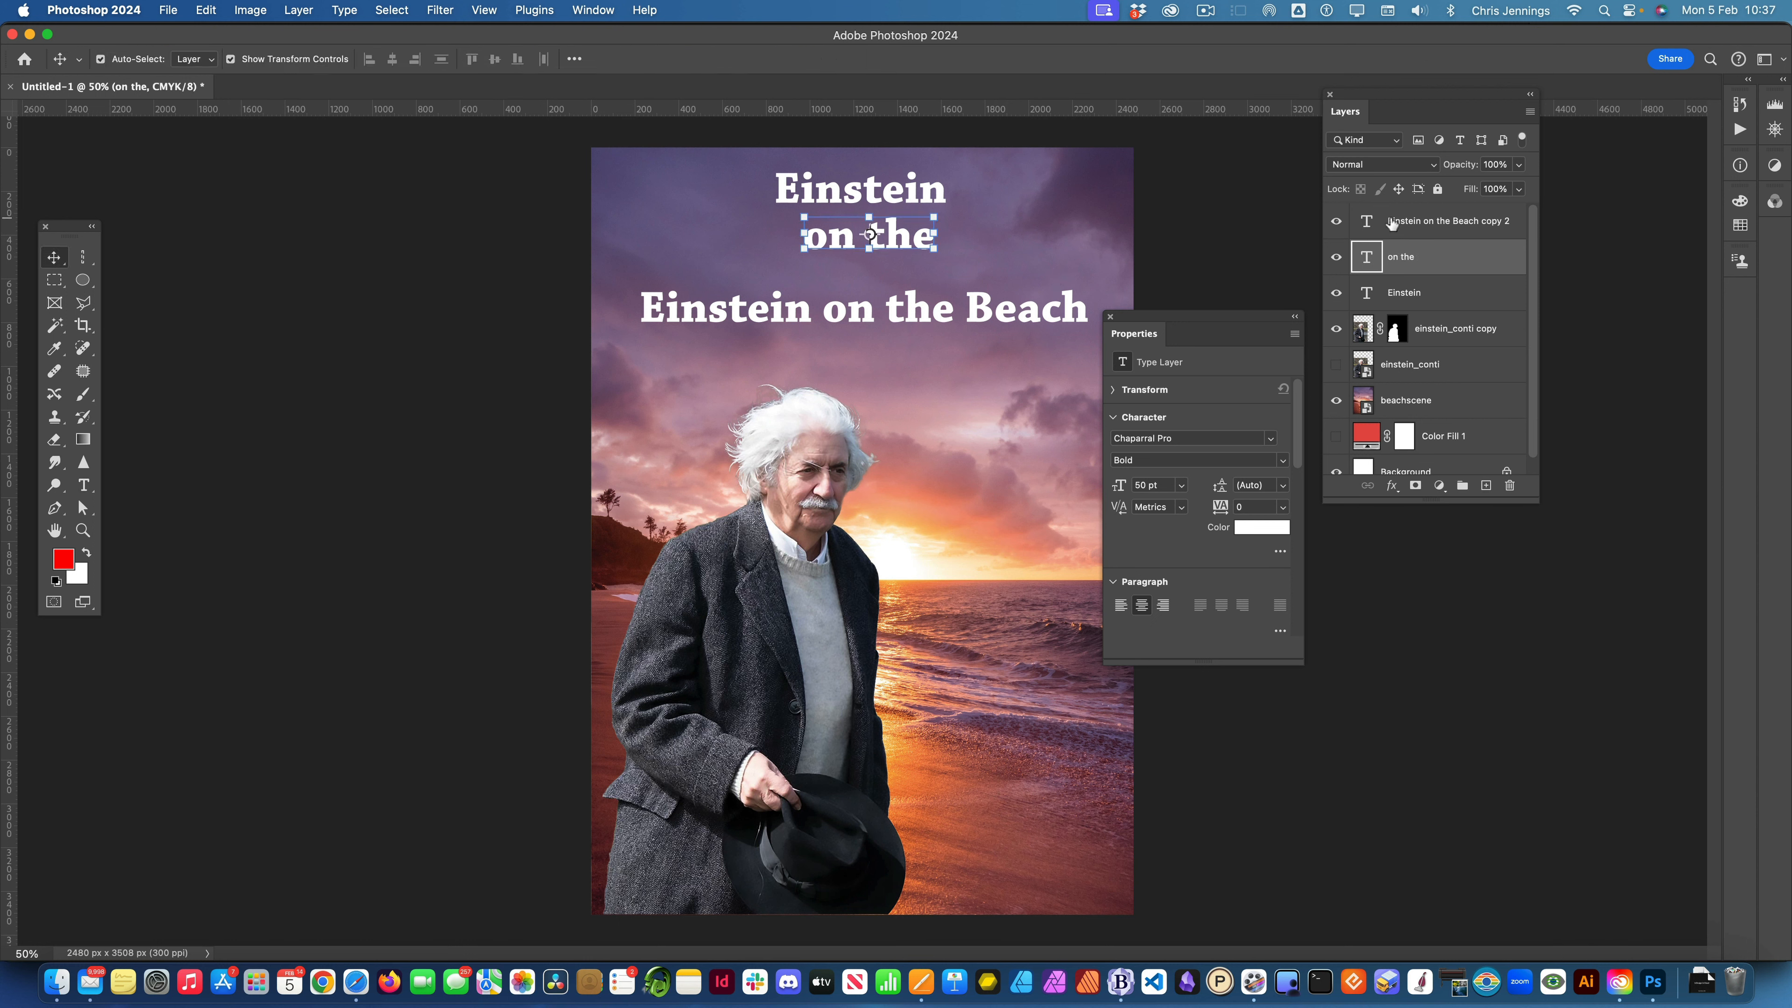
{"action": "double_click", "coordinate": [966, 308]}
{"action": "left_click", "coordinate": [966, 308]}
{"action": "double_click", "coordinate": [967, 306]}
{"action": "left_click_drag", "start_coordinate": [967, 305], "coordinate": [938, 304]}
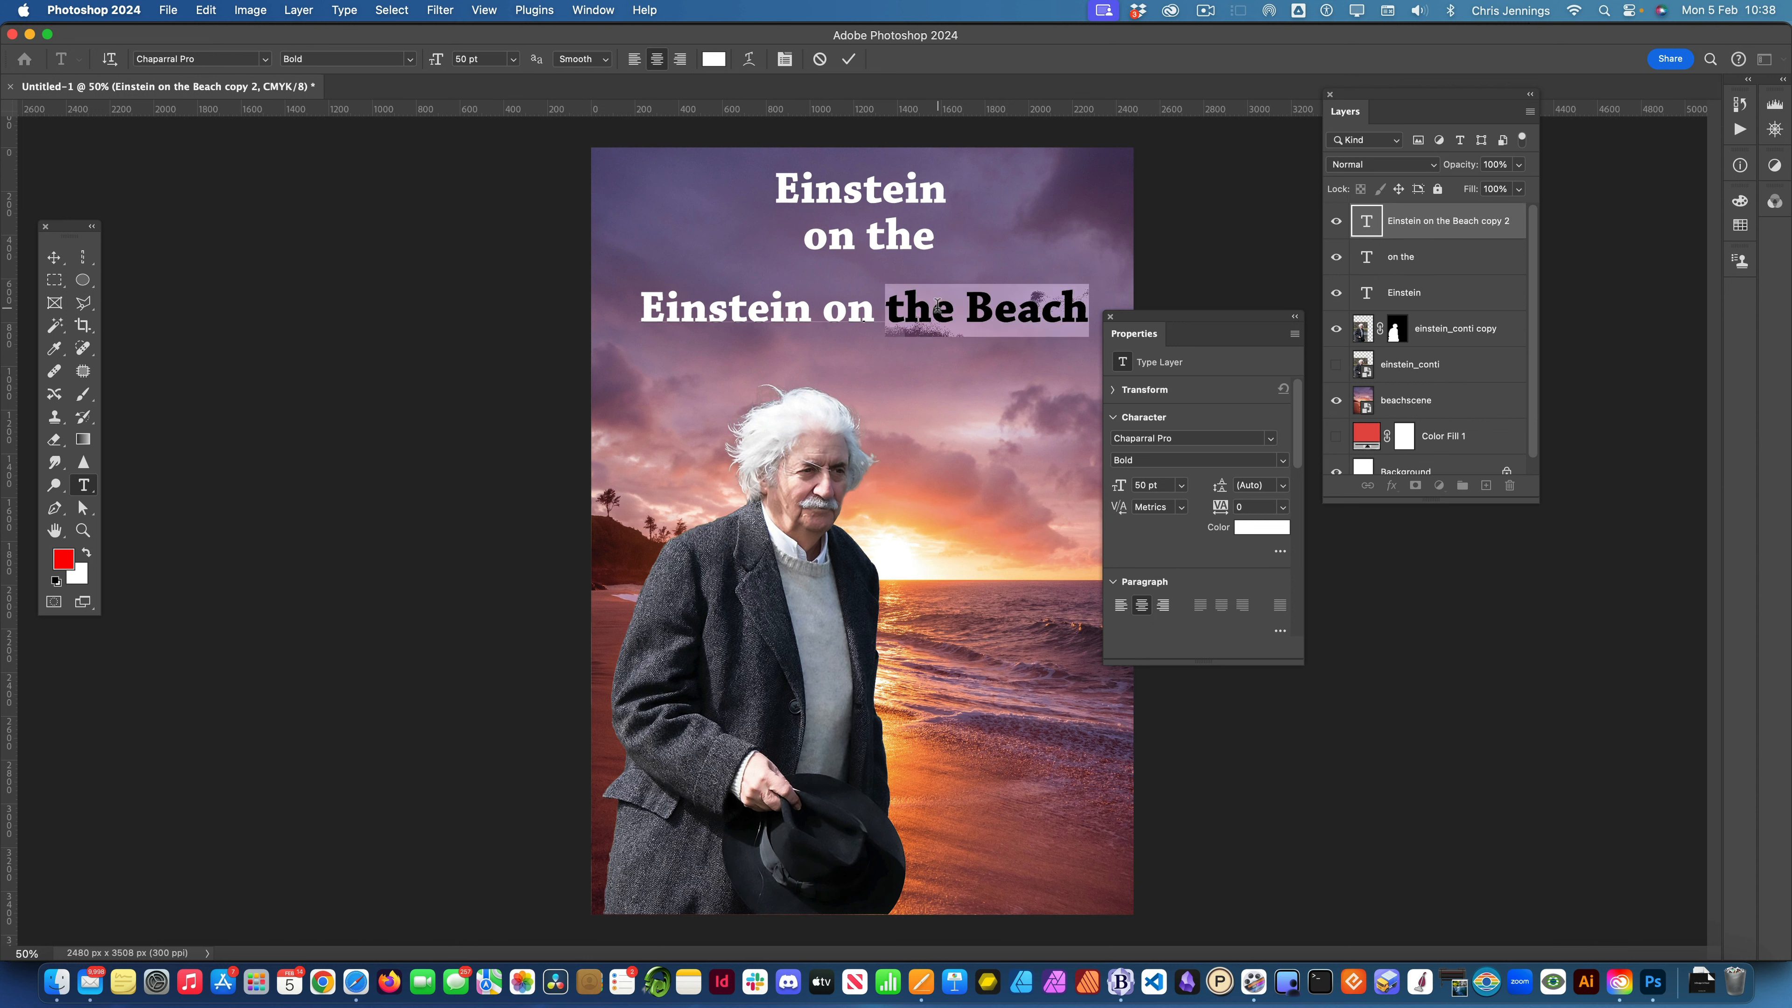
{"action": "triple_click", "coordinate": [961, 306]}
{"action": "left_click", "coordinate": [969, 305]}
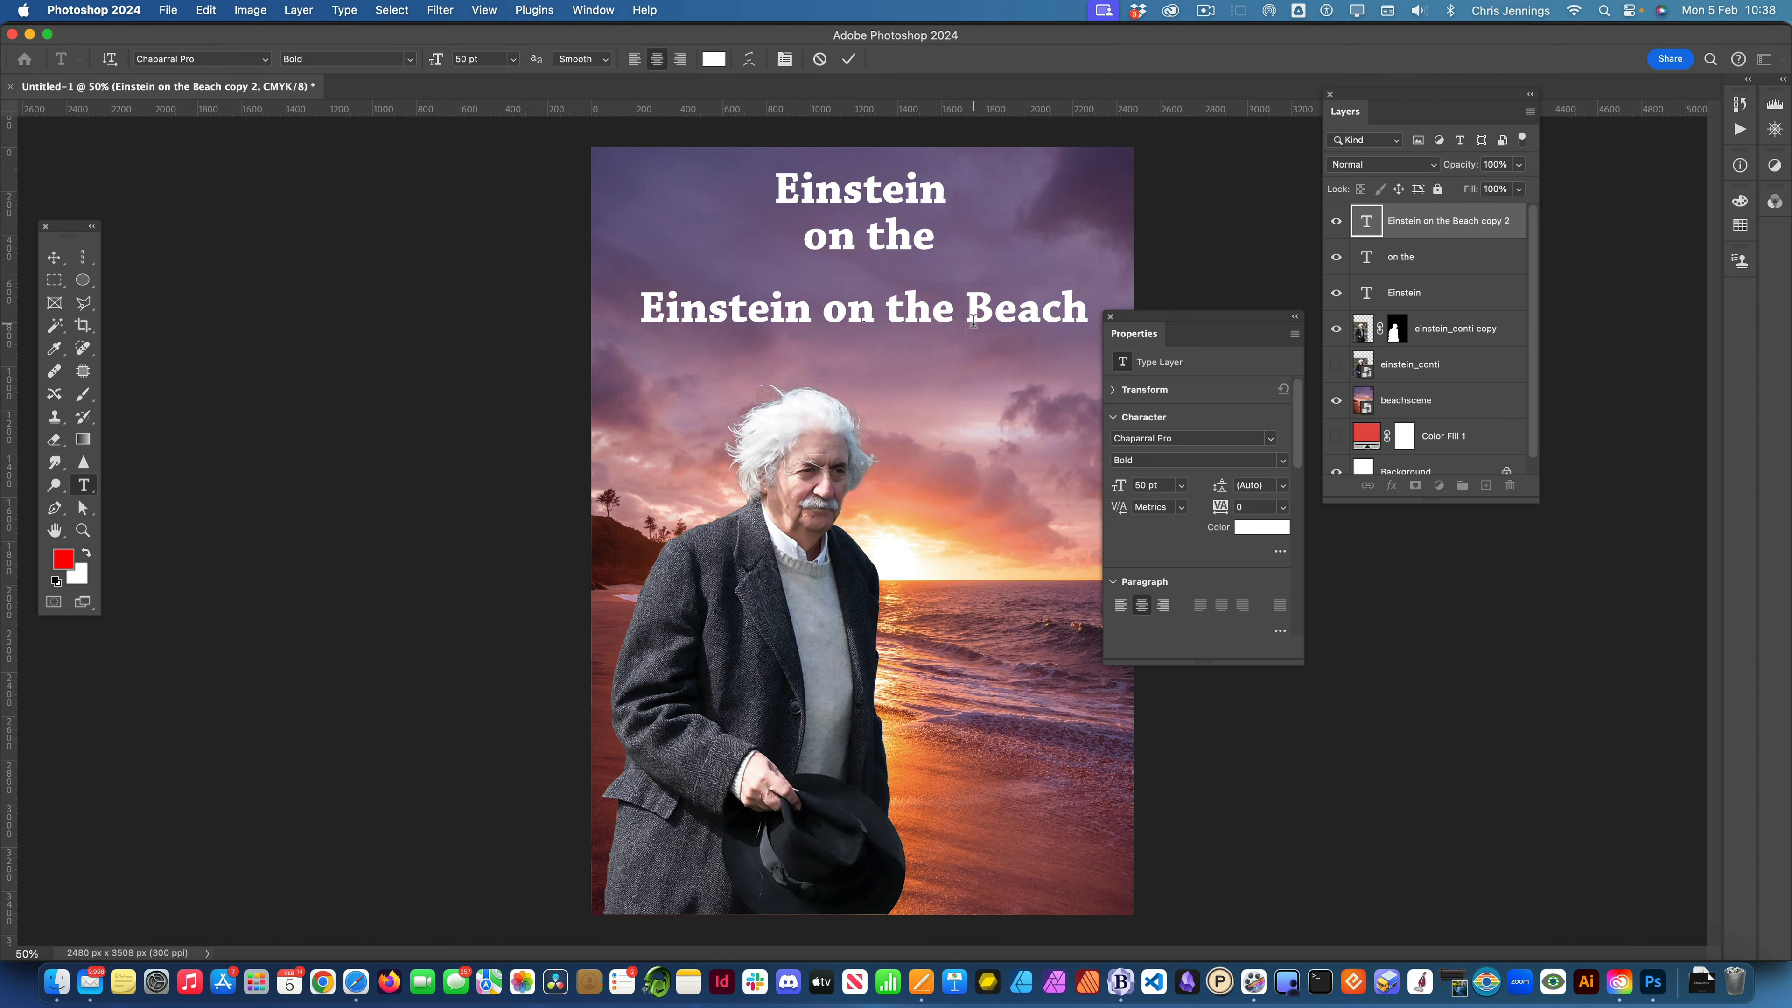
{"action": "key", "text": "BackSpace"}
{"action": "key", "text": "BackSpace"}
{"action": "key", "text": "BackSpace"}
{"action": "key", "text": "BackSpace"}
{"action": "key", "text": "BackSpace"}
{"action": "key", "text": "BackSpace"}
{"action": "key", "text": "BackSpace"}
{"action": "key", "text": "BackSpace"}
{"action": "key", "text": "BackSpace"}
{"action": "key", "text": "BackSpace"}
{"action": "key", "text": "BackSpace"}
{"action": "key", "text": "BackSpace"}
{"action": "key", "text": "BackSpace"}
{"action": "key", "text": "BackSpace"}
{"action": "key", "text": "BackSpace"}
{"action": "key", "text": "BackSpace"}
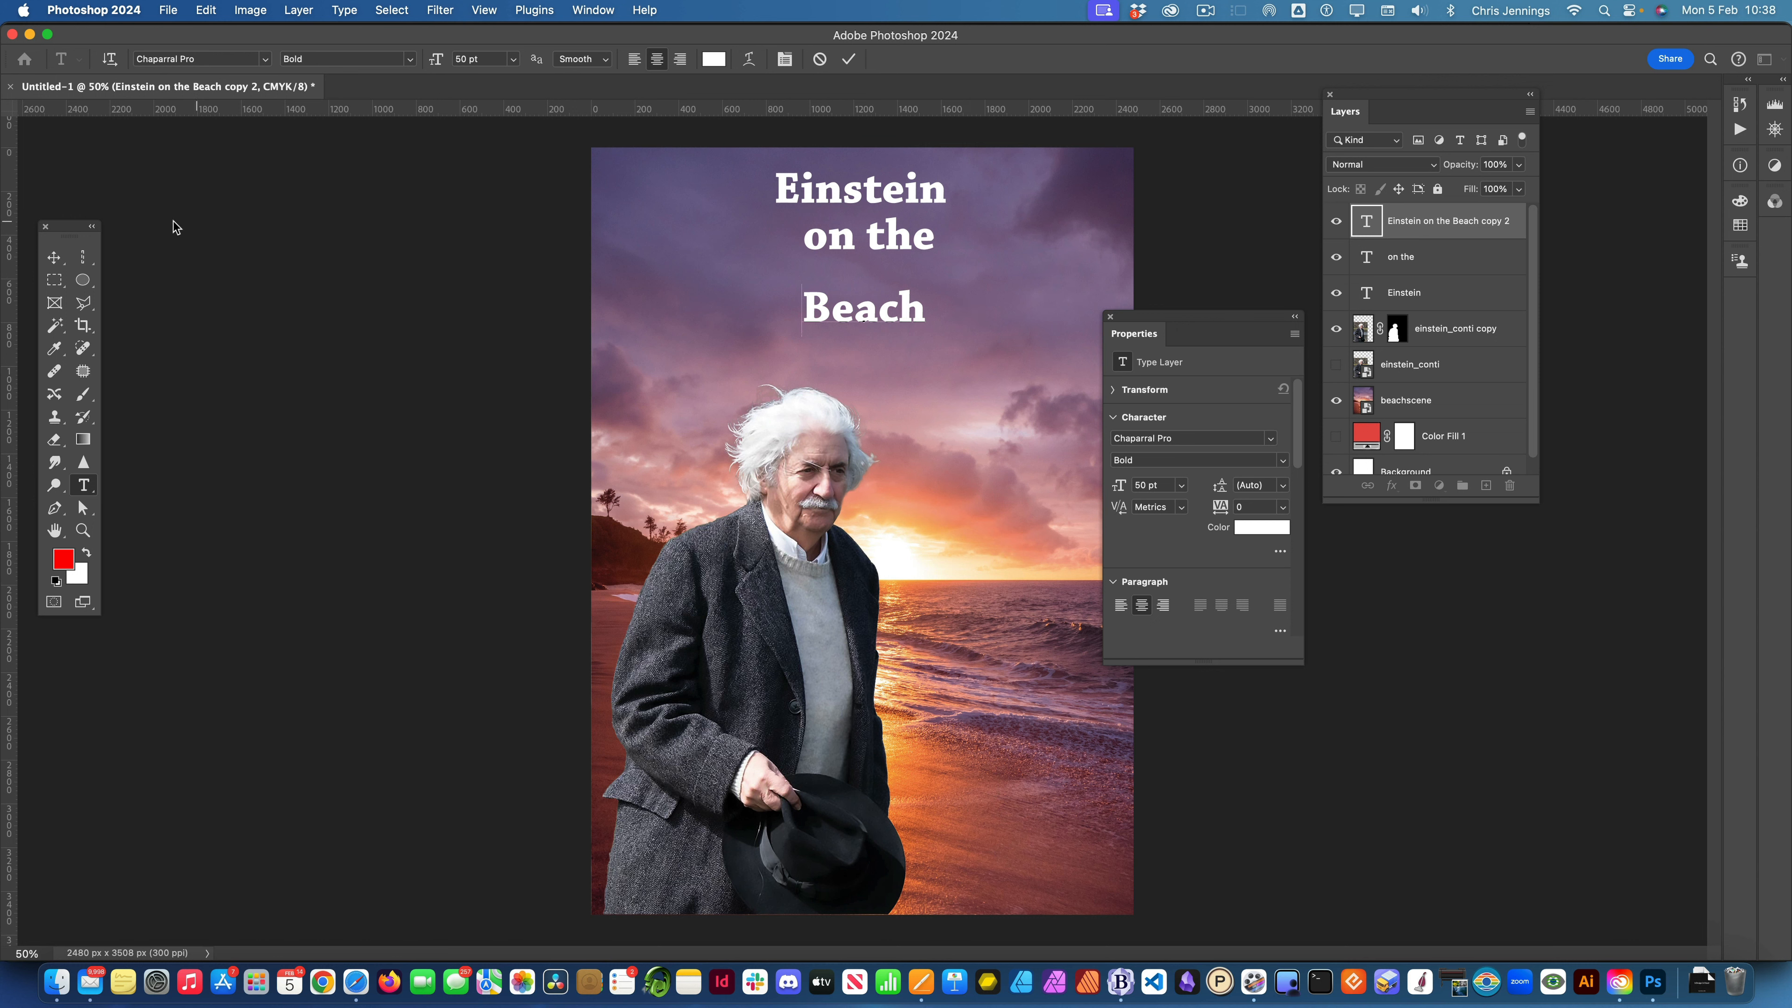
{"action": "left_click", "coordinate": [54, 257]}
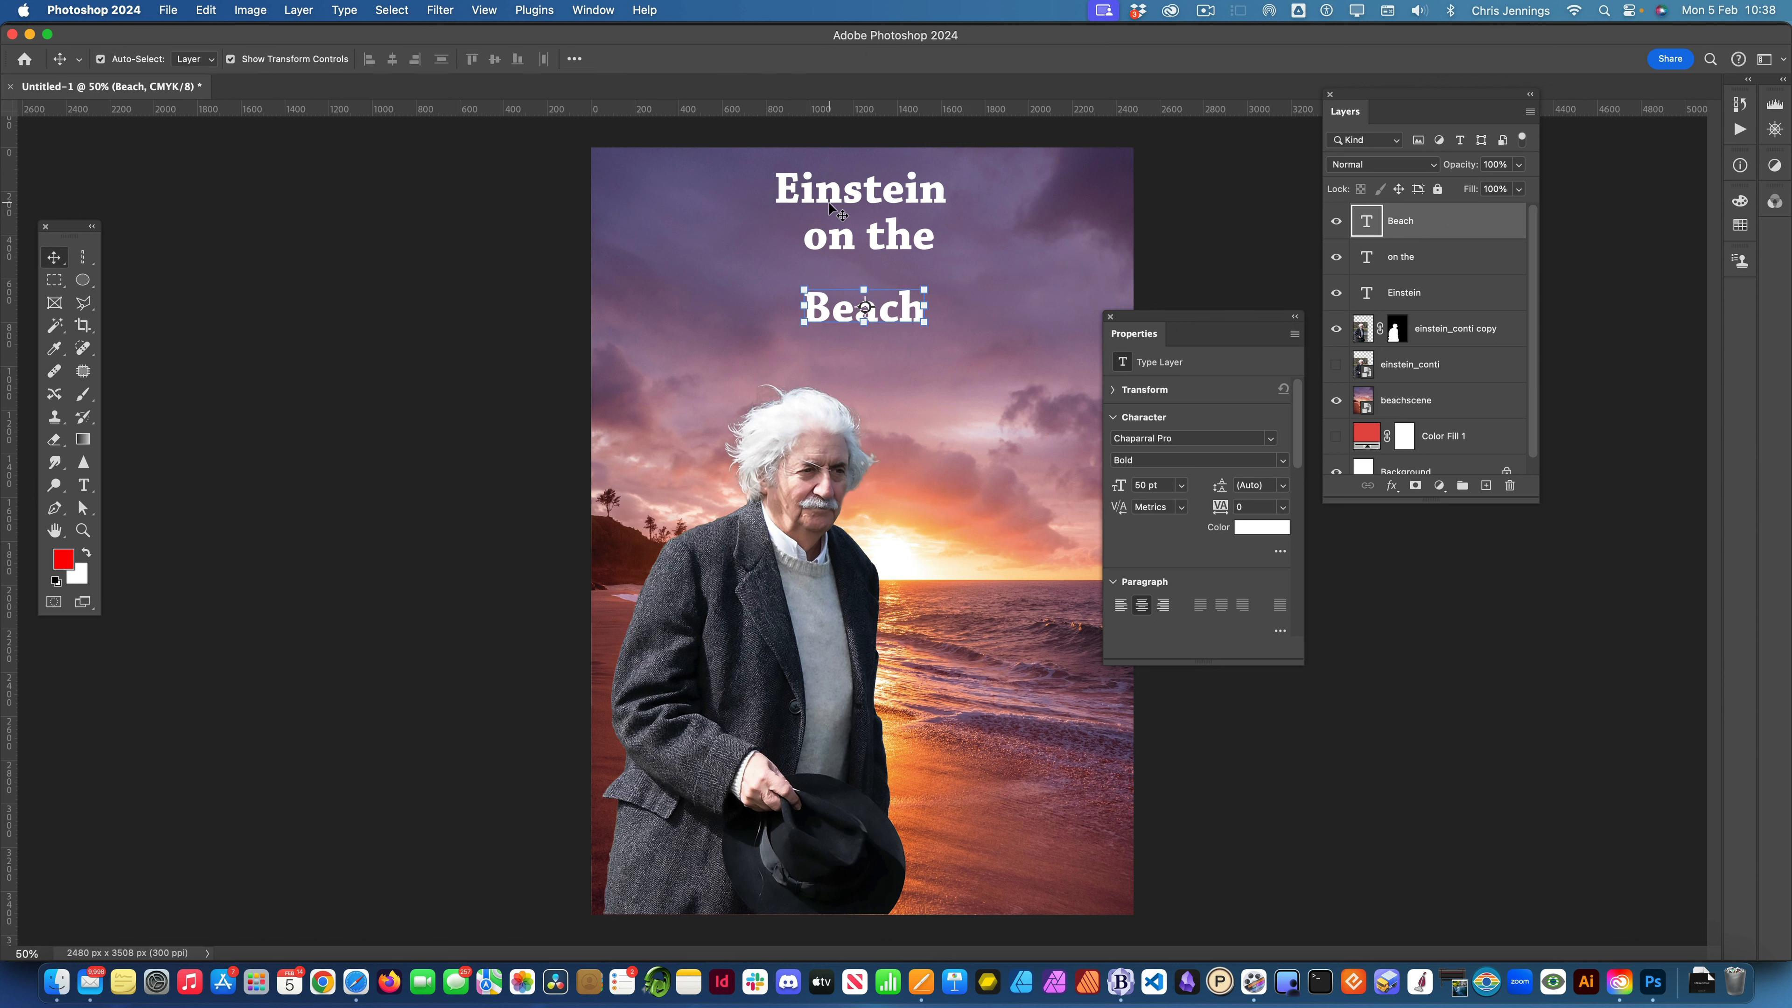
- Shift the "Einstein" text slightly left and set the font size of both "Einstein" and "Beach" to 72 pt
{"action": "left_click_drag", "start_coordinate": [840, 197], "coordinate": [819, 192]}
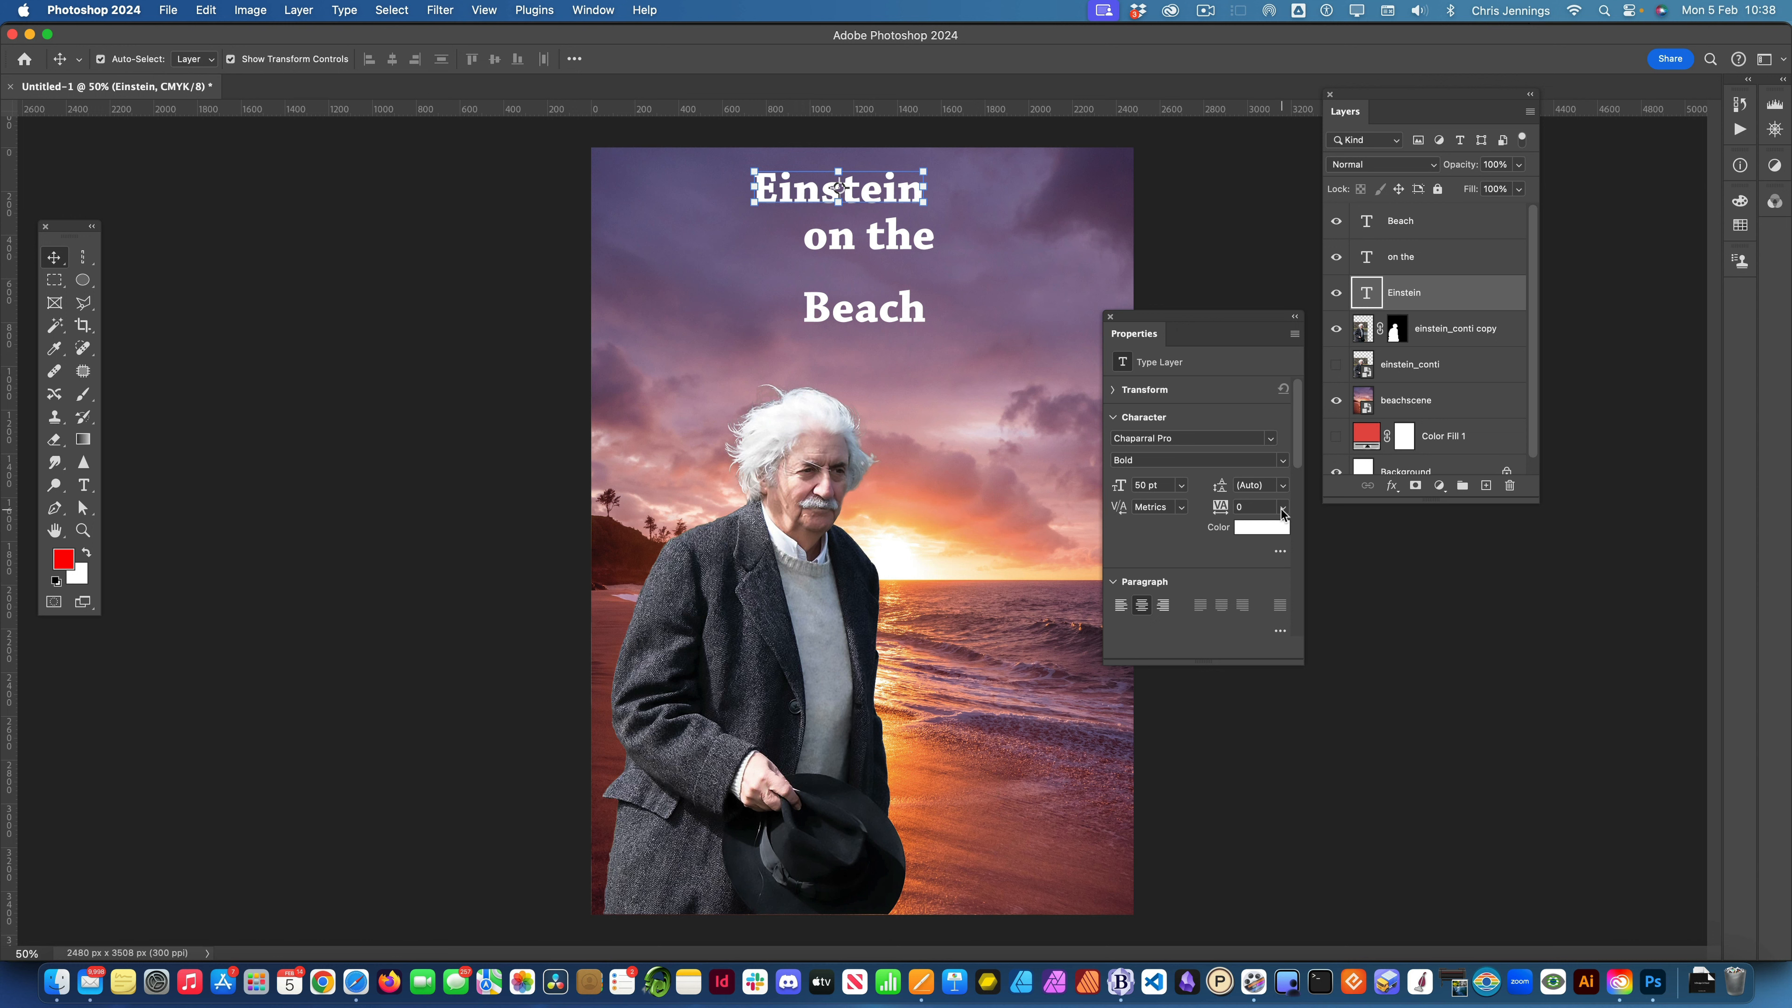
{"action": "left_click", "coordinate": [1182, 487]}
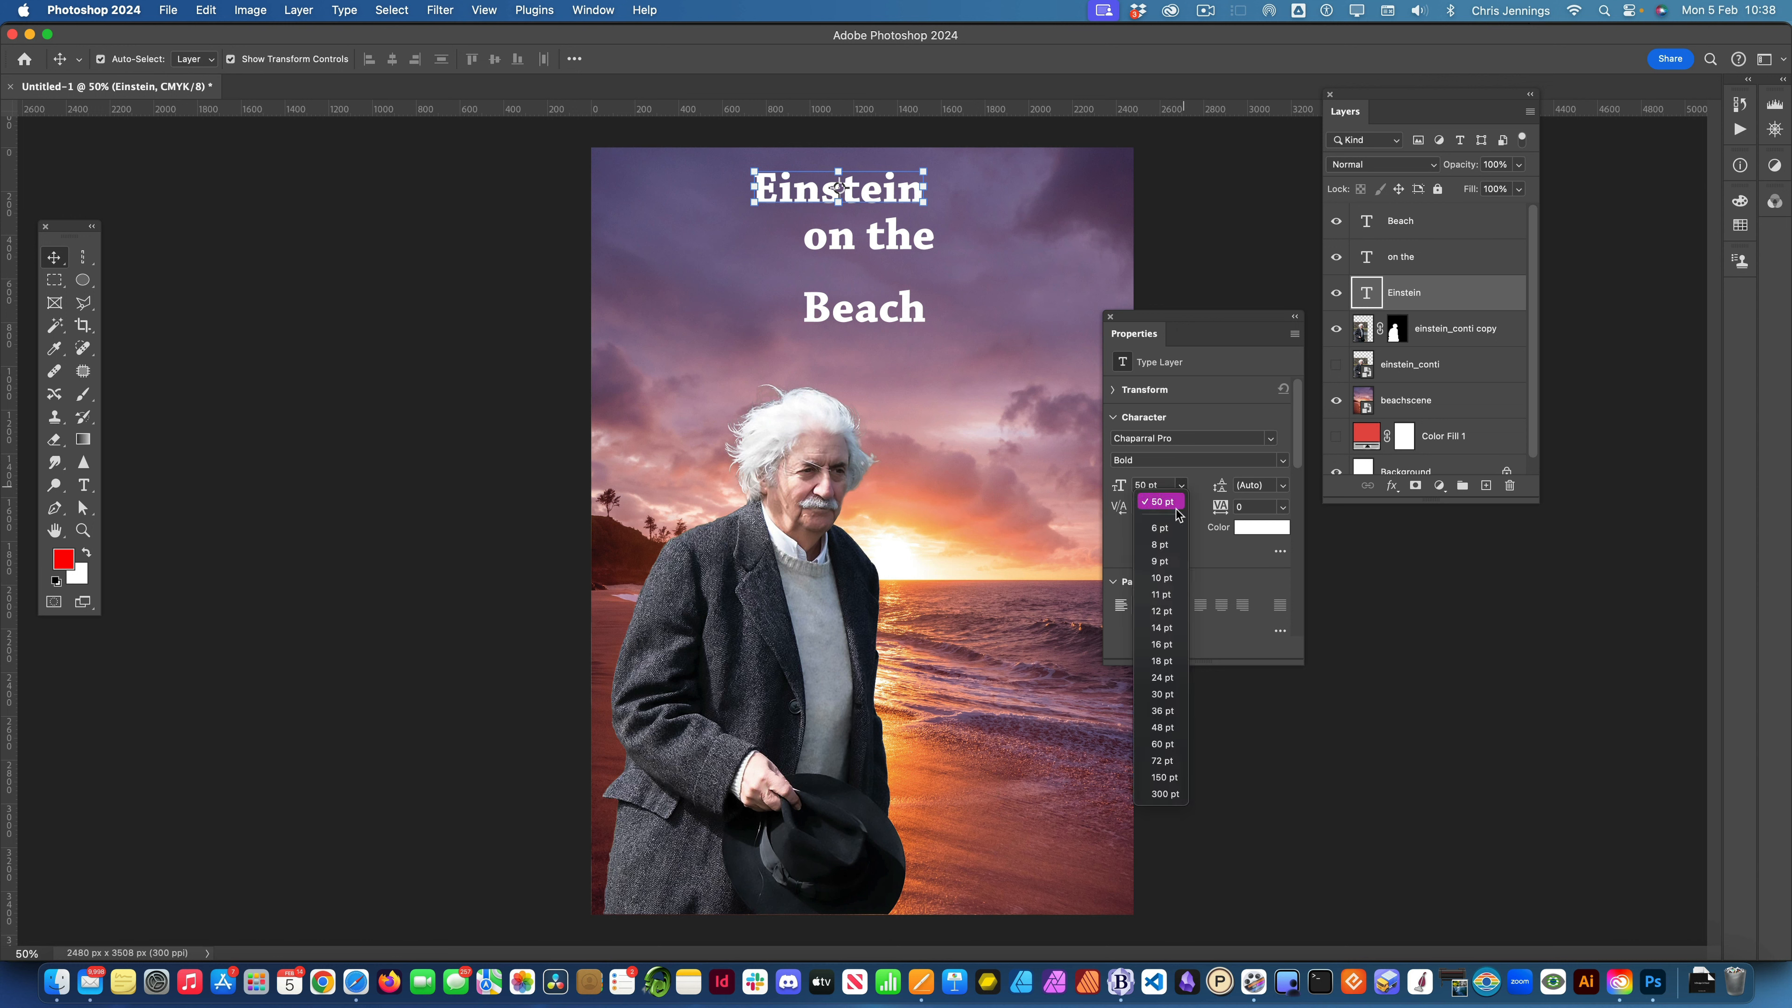
{"action": "left_click", "coordinate": [1162, 762]}
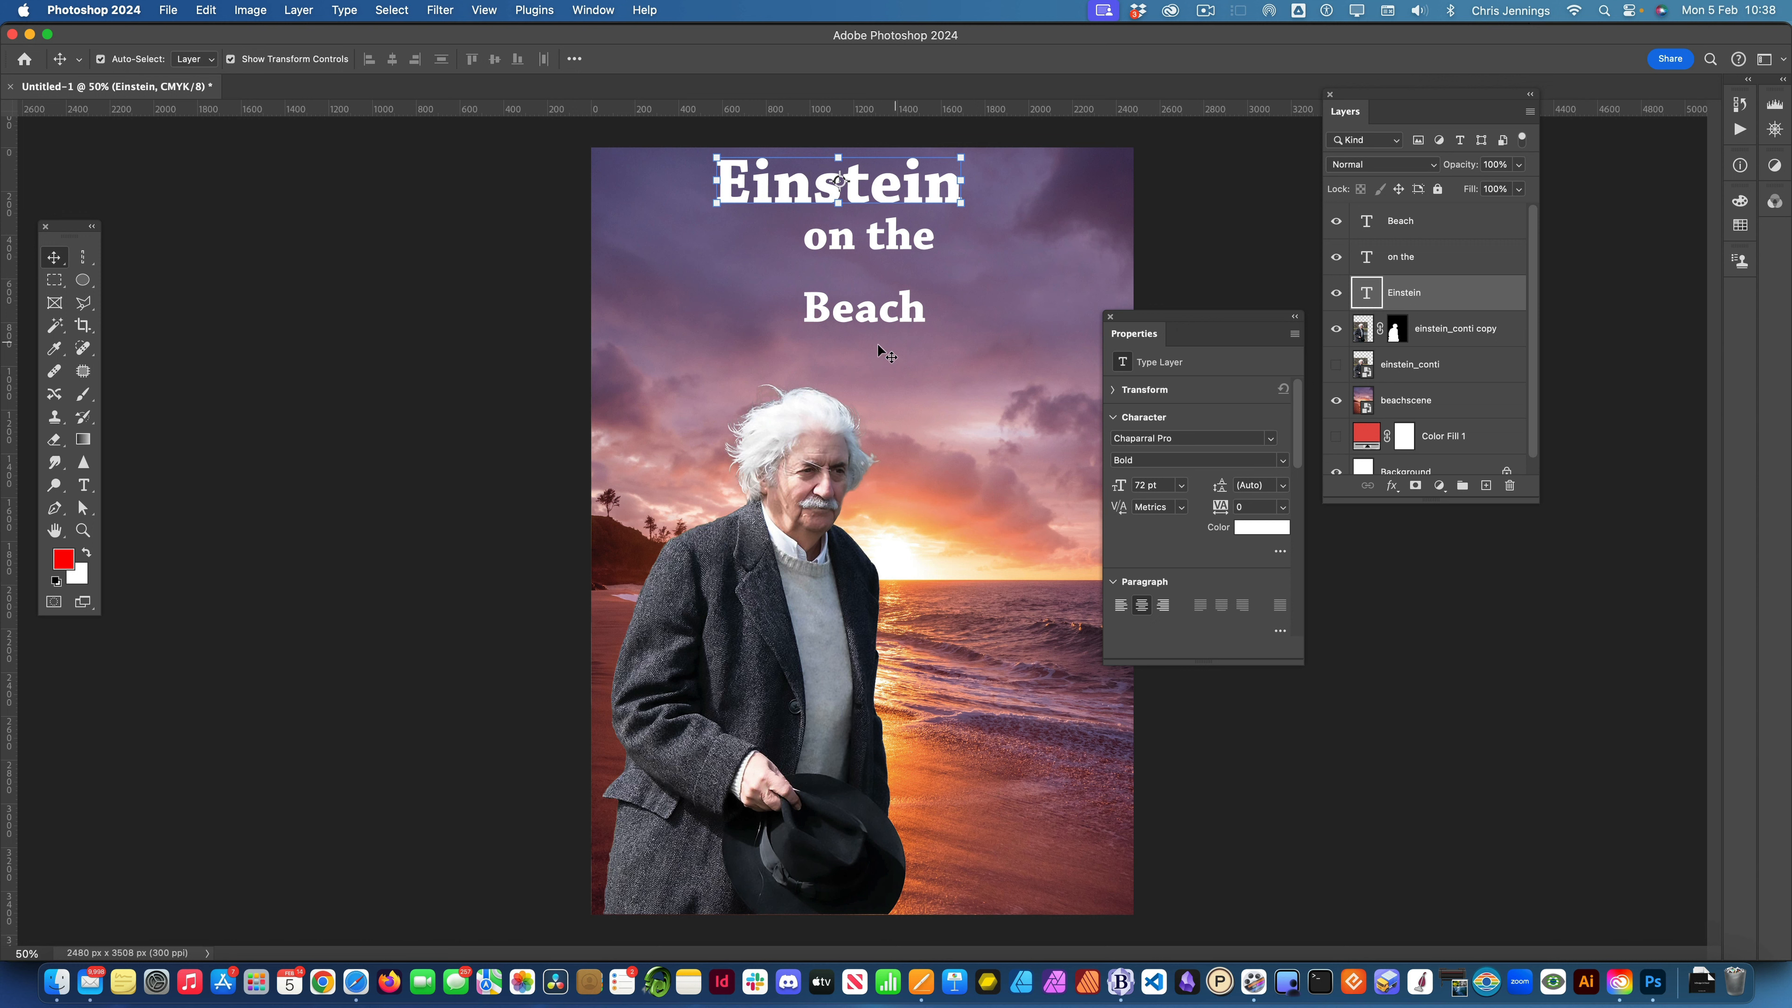
{"action": "left_click", "coordinate": [867, 314]}
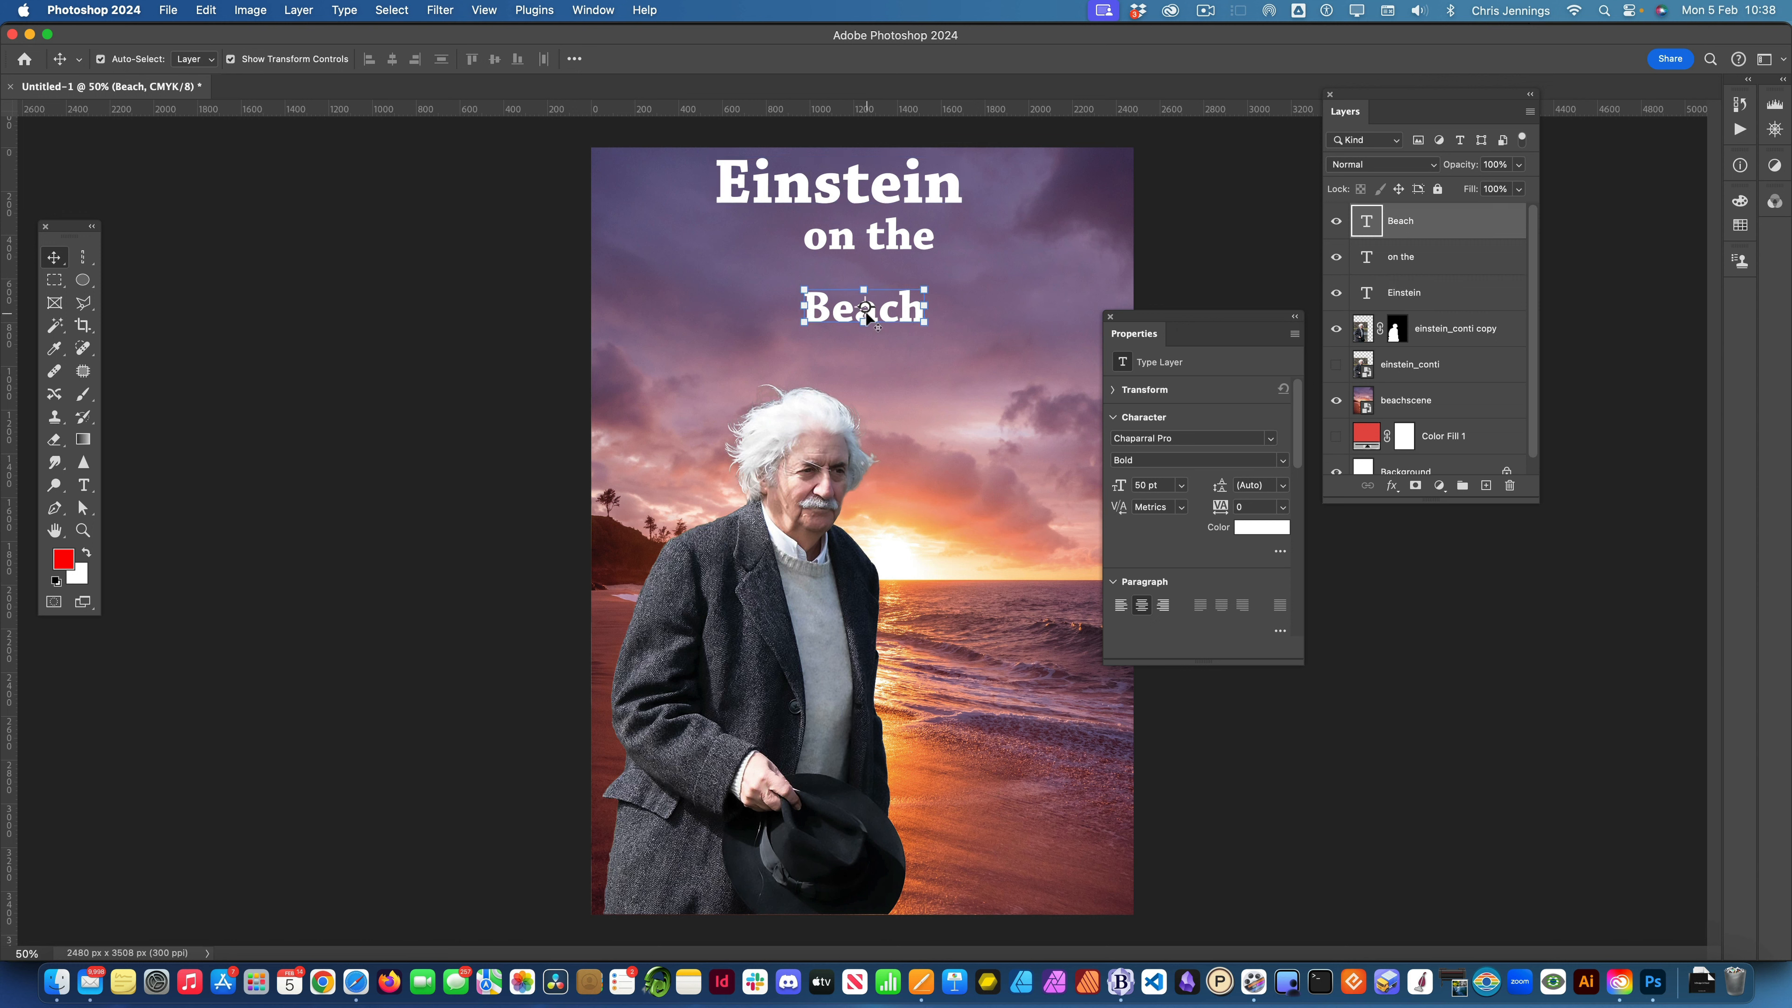
{"action": "left_click", "coordinate": [1182, 486]}
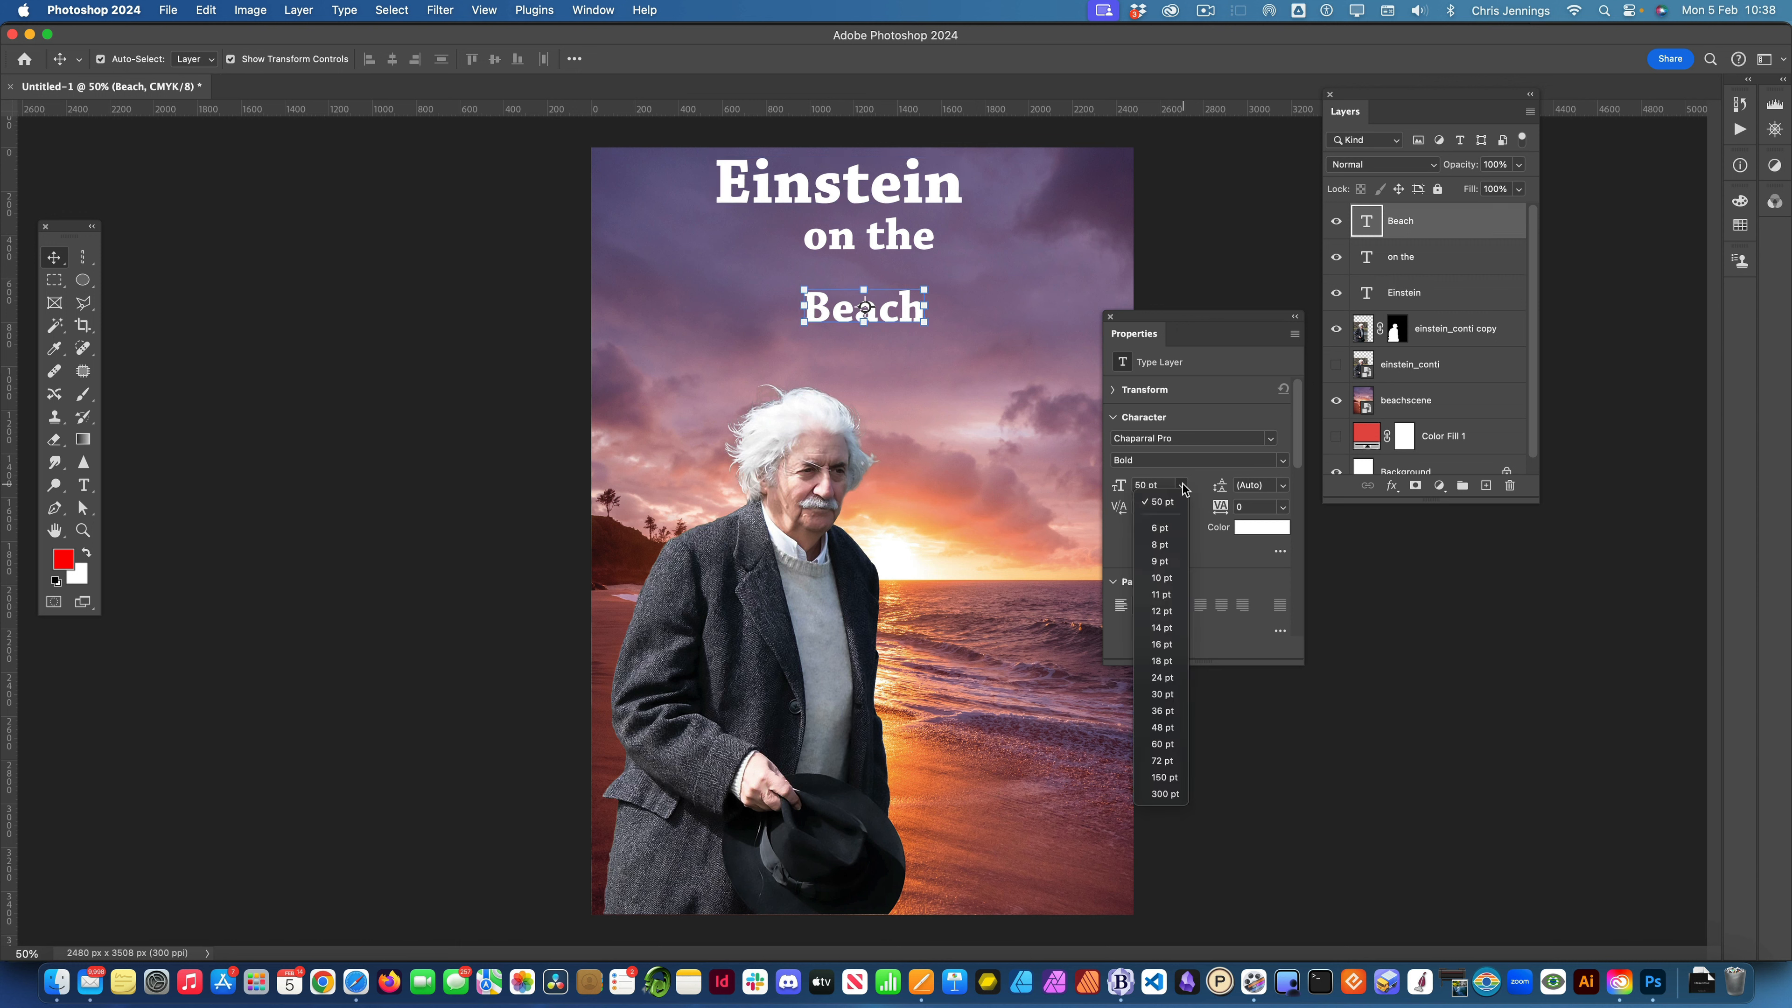
{"action": "left_click", "coordinate": [1163, 763]}
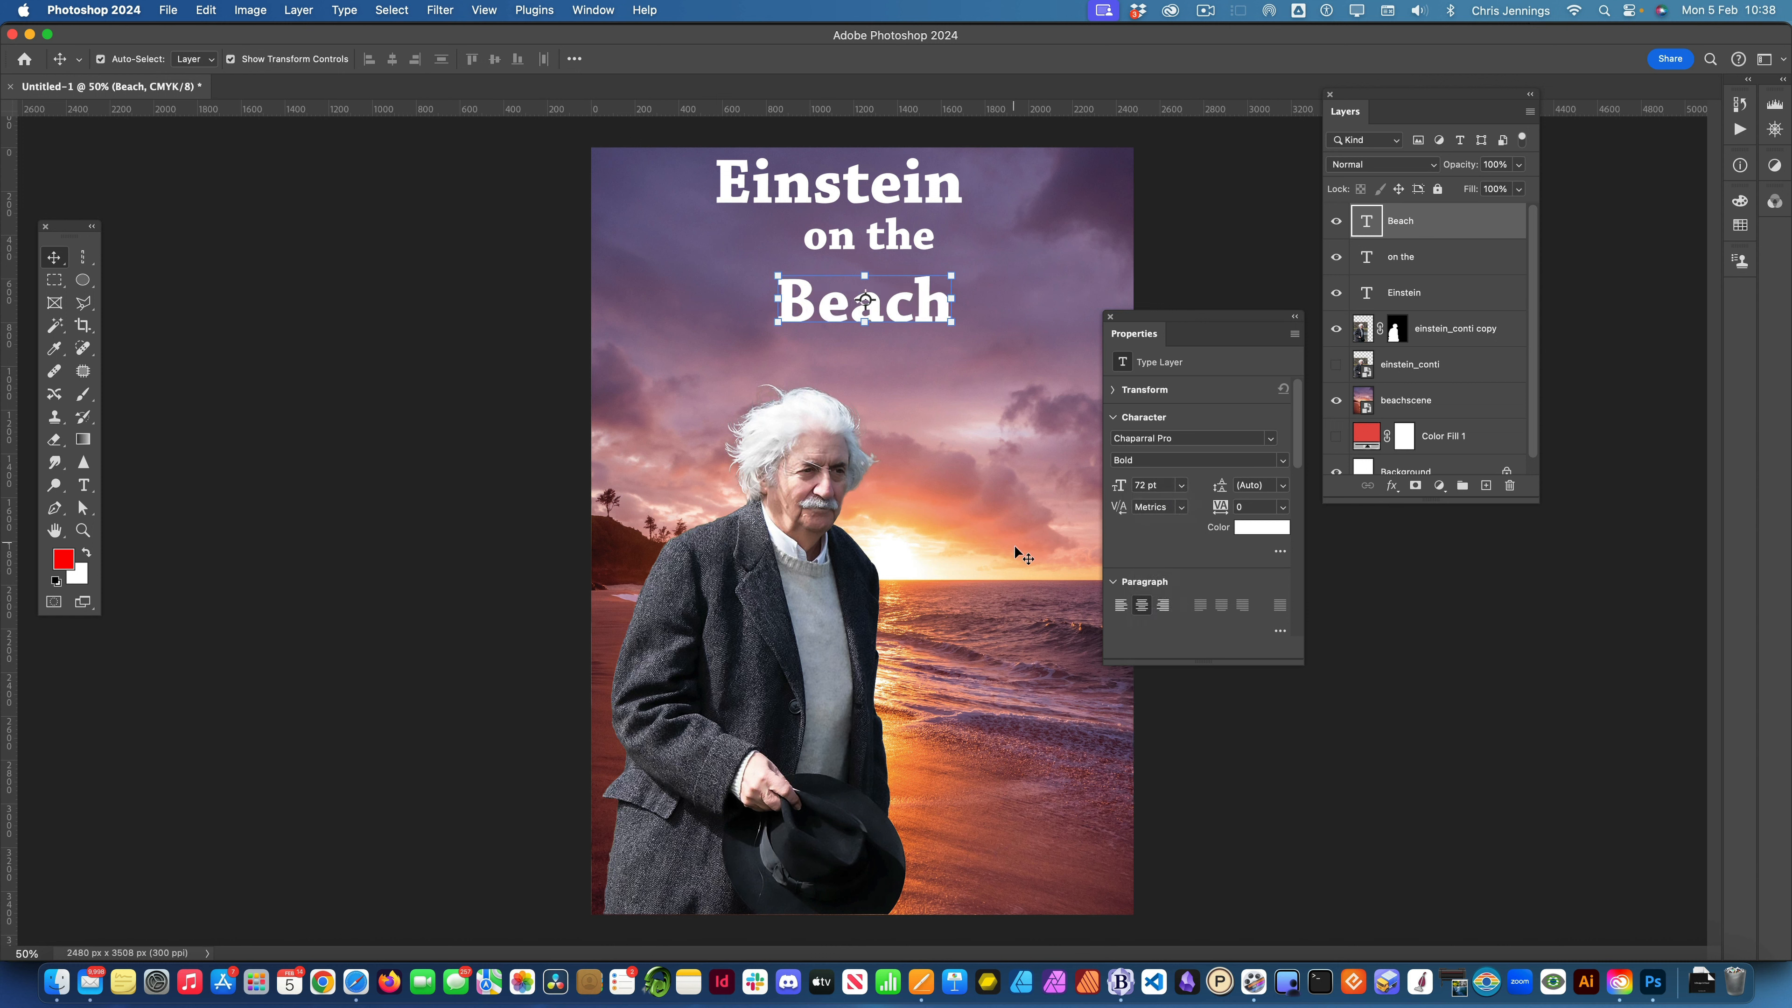
- Enlarge "Beach" to 90 pt and move "Beach" and "on the" down and to the right, stacked closely together
{"action": "left_click", "coordinate": [1131, 482]}
{"action": "type", "text": "90"}
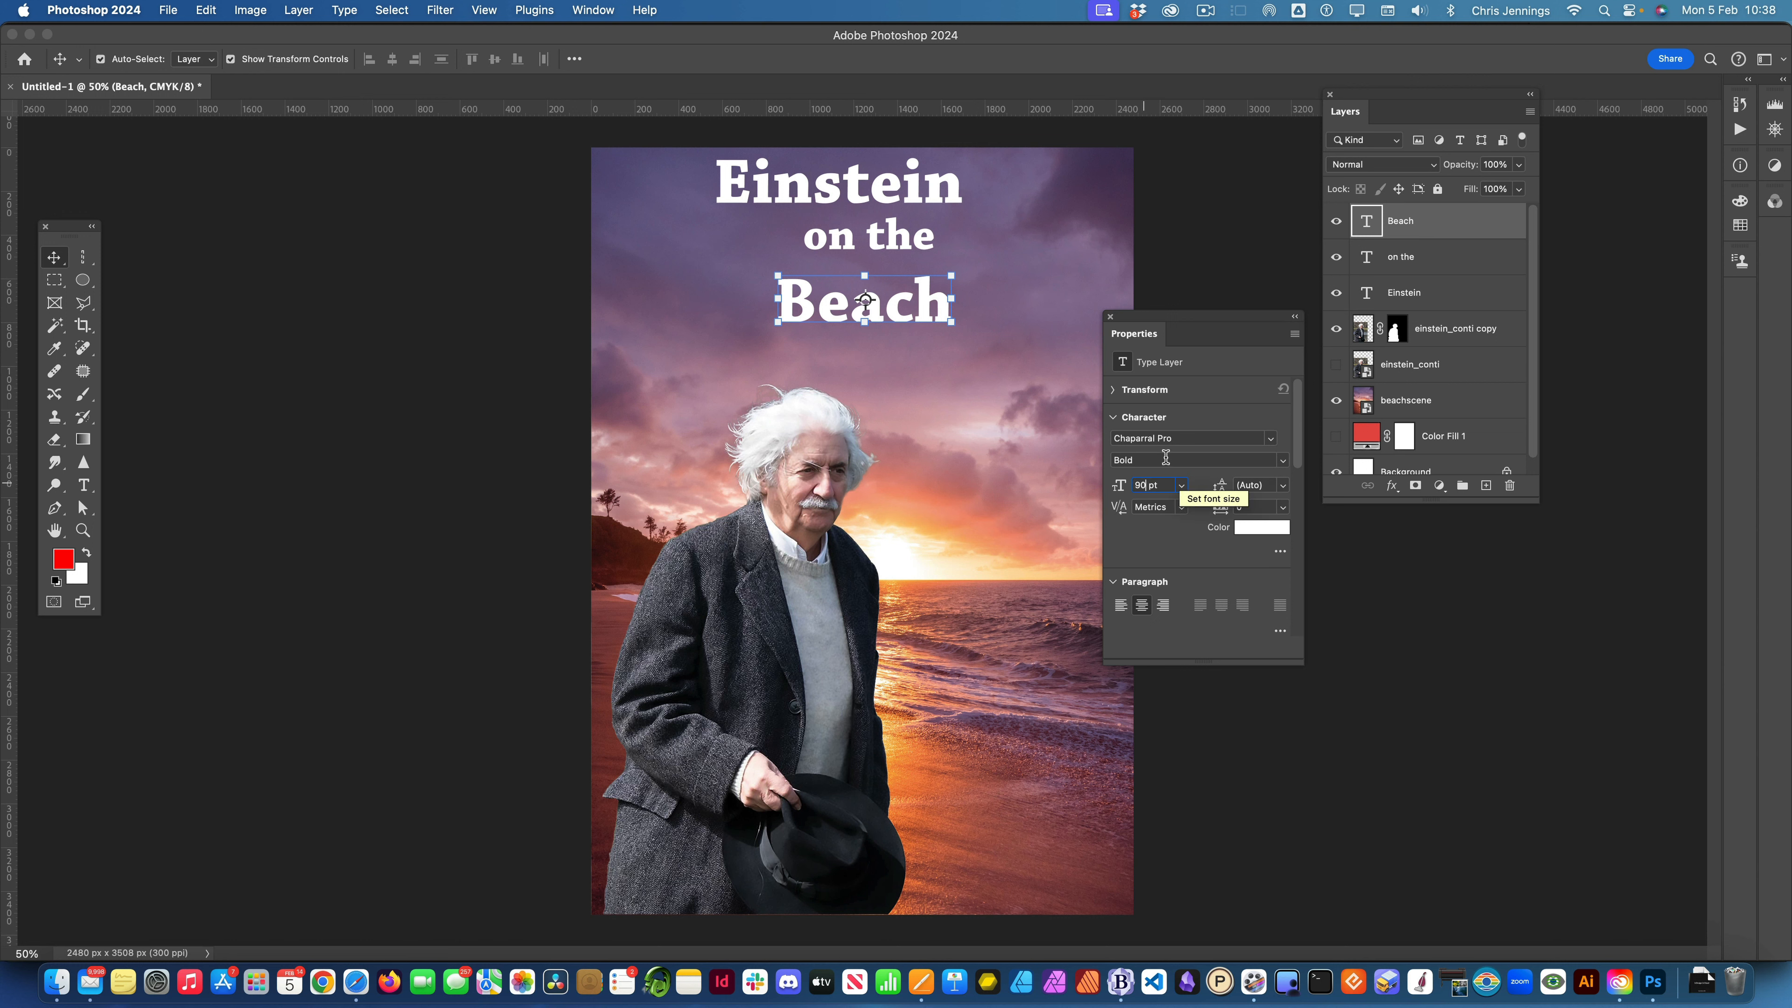
{"action": "left_click", "coordinate": [1131, 457]}
{"action": "left_click_drag", "start_coordinate": [837, 275], "coordinate": [906, 290]}
{"action": "left_click_drag", "start_coordinate": [846, 237], "coordinate": [893, 270]}
- Set the font size of the "Einstein" text to 100 pt
{"action": "left_click", "coordinate": [819, 202]}
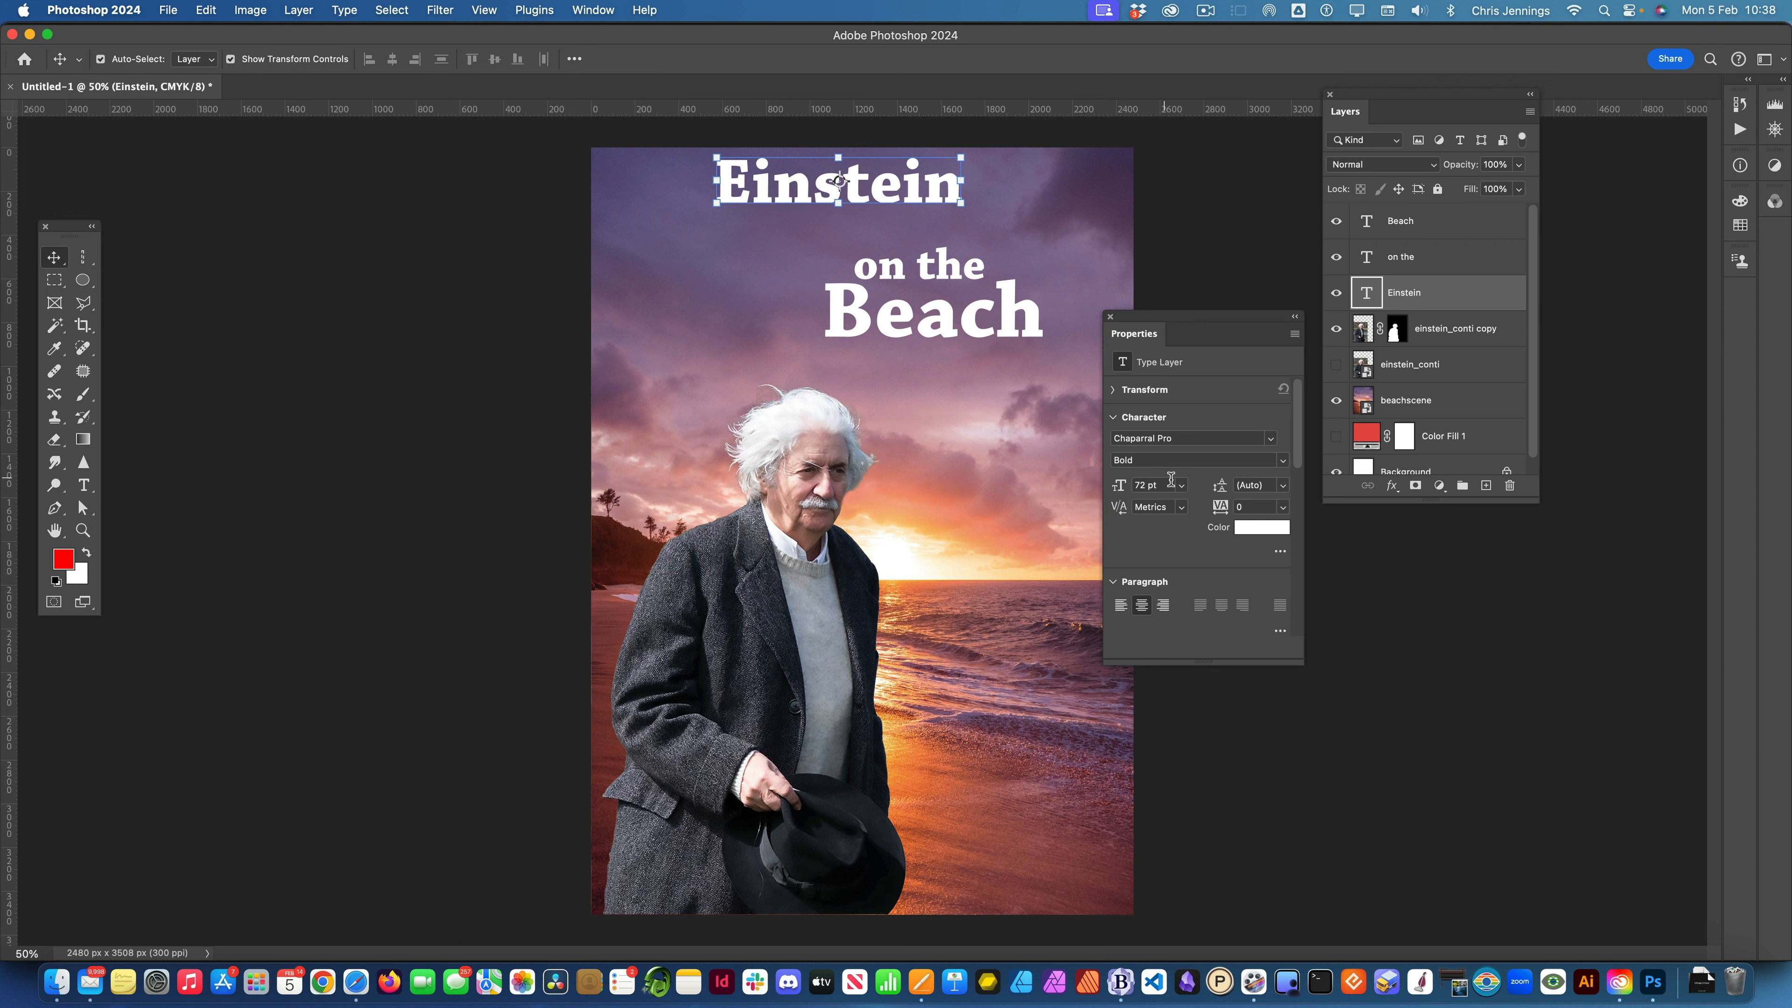
{"action": "left_click_drag", "start_coordinate": [1164, 486], "coordinate": [1134, 485]}
{"action": "type", "text": "100"}
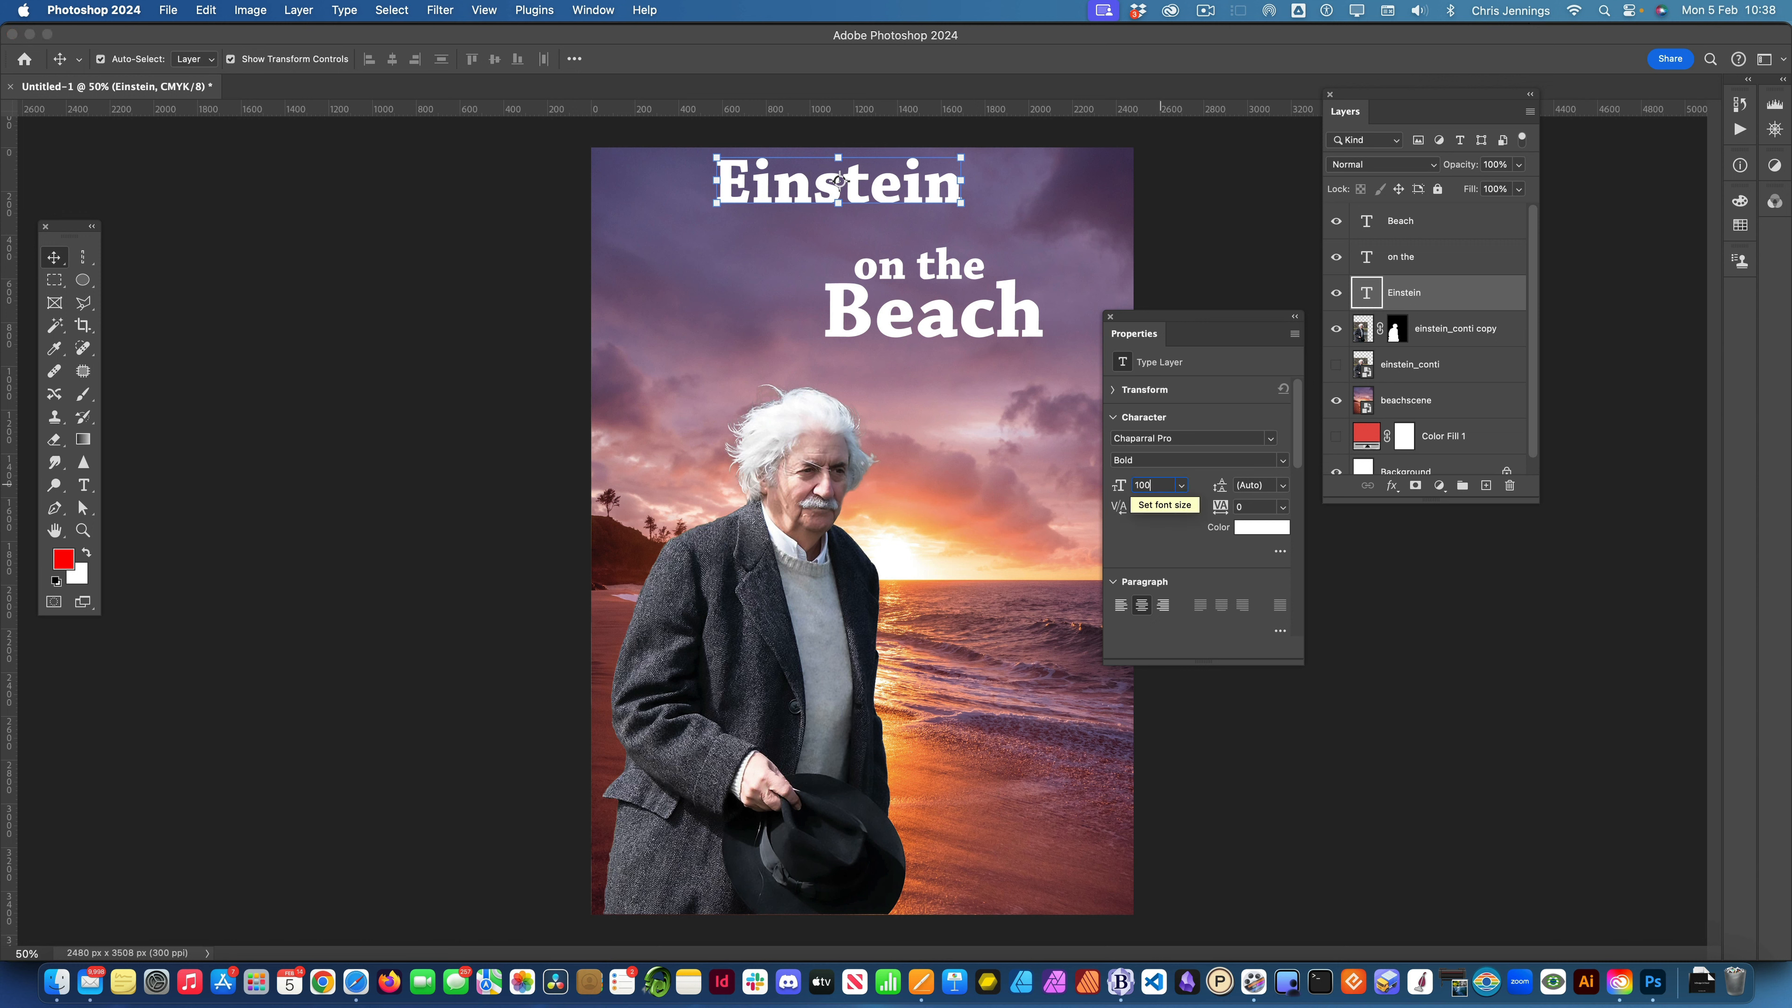
{"action": "key", "text": "Return"}
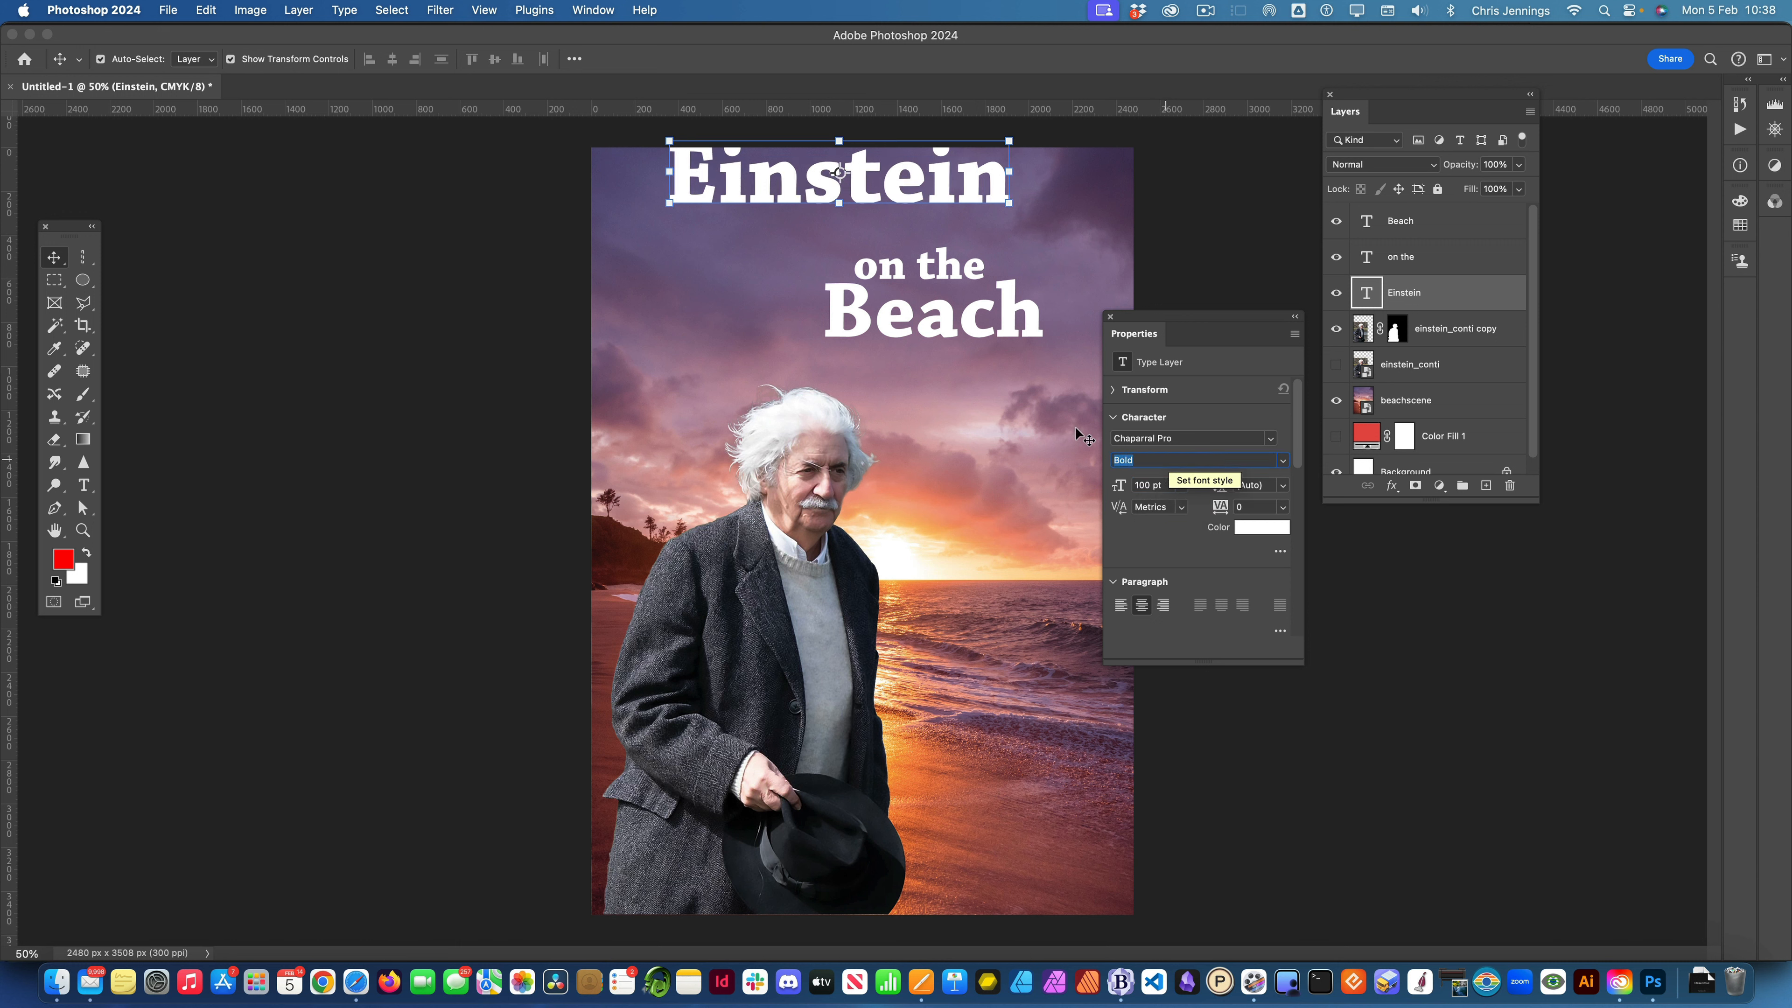
- Spread out the title lines, moving "Einstein" to the page's upper left, "Beach" lower left, and "on the" between them
{"action": "left_click_drag", "start_coordinate": [872, 192], "coordinate": [870, 235]}
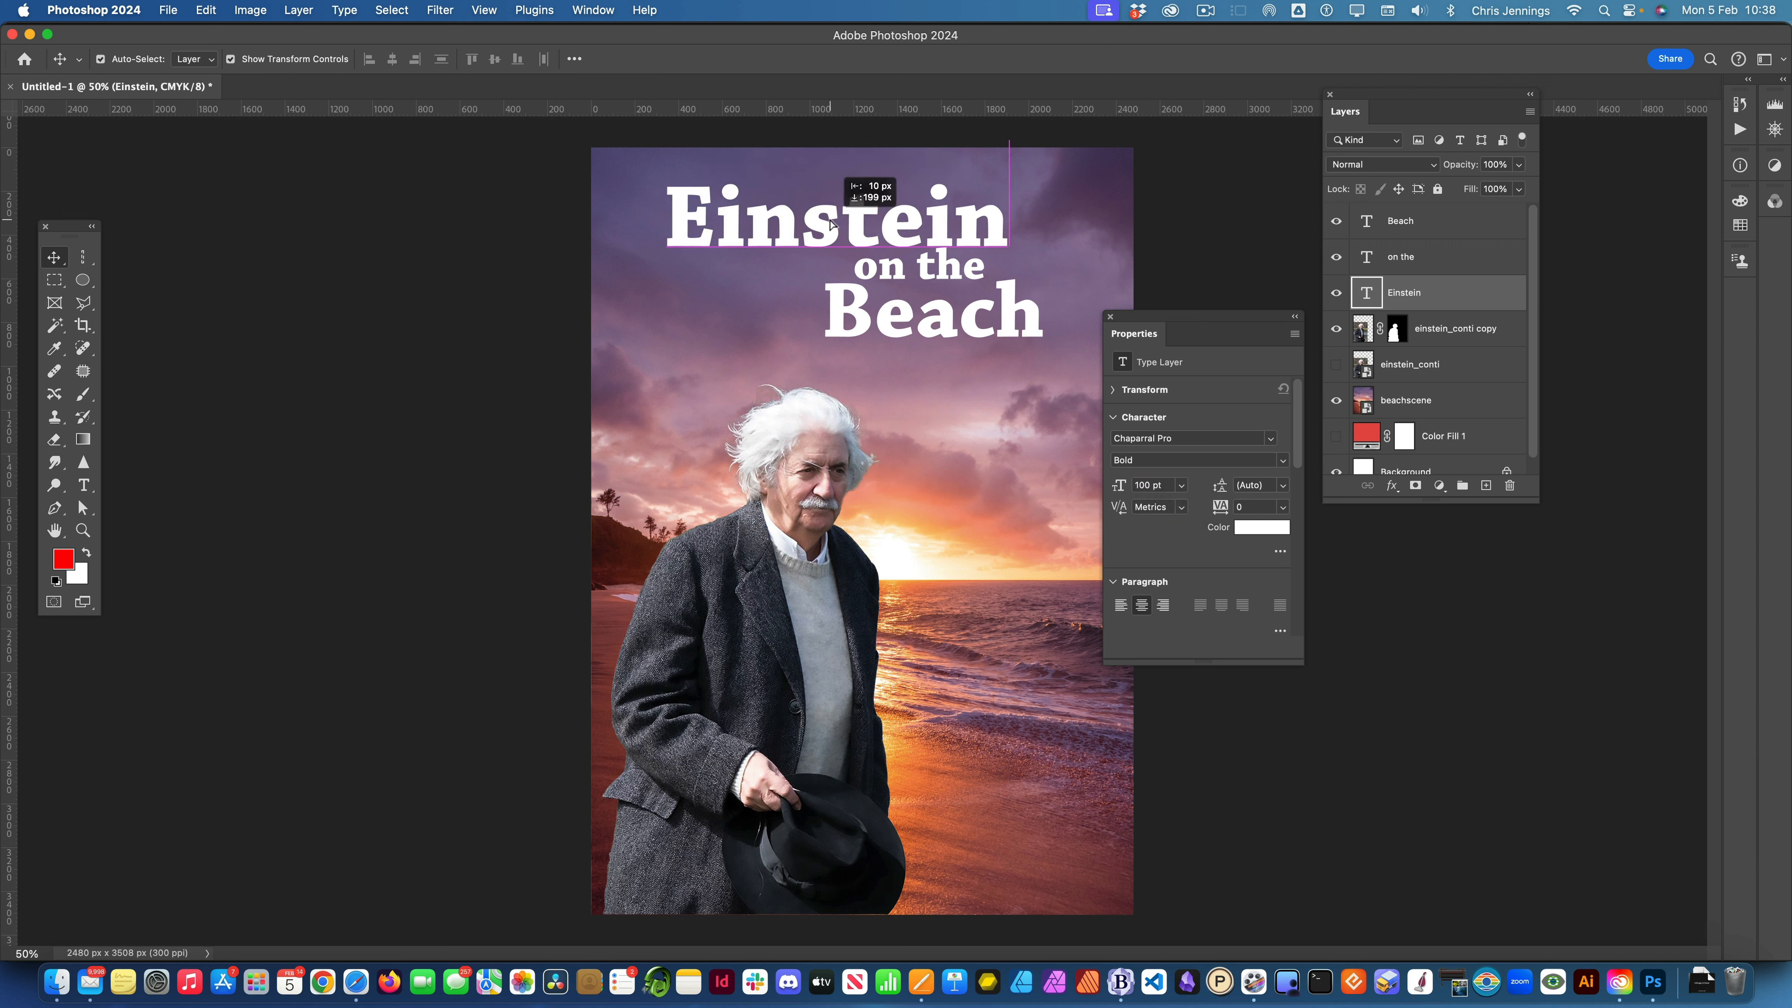
{"action": "left_click_drag", "start_coordinate": [931, 318], "coordinate": [903, 368]}
{"action": "left_click_drag", "start_coordinate": [804, 230], "coordinate": [748, 212]}
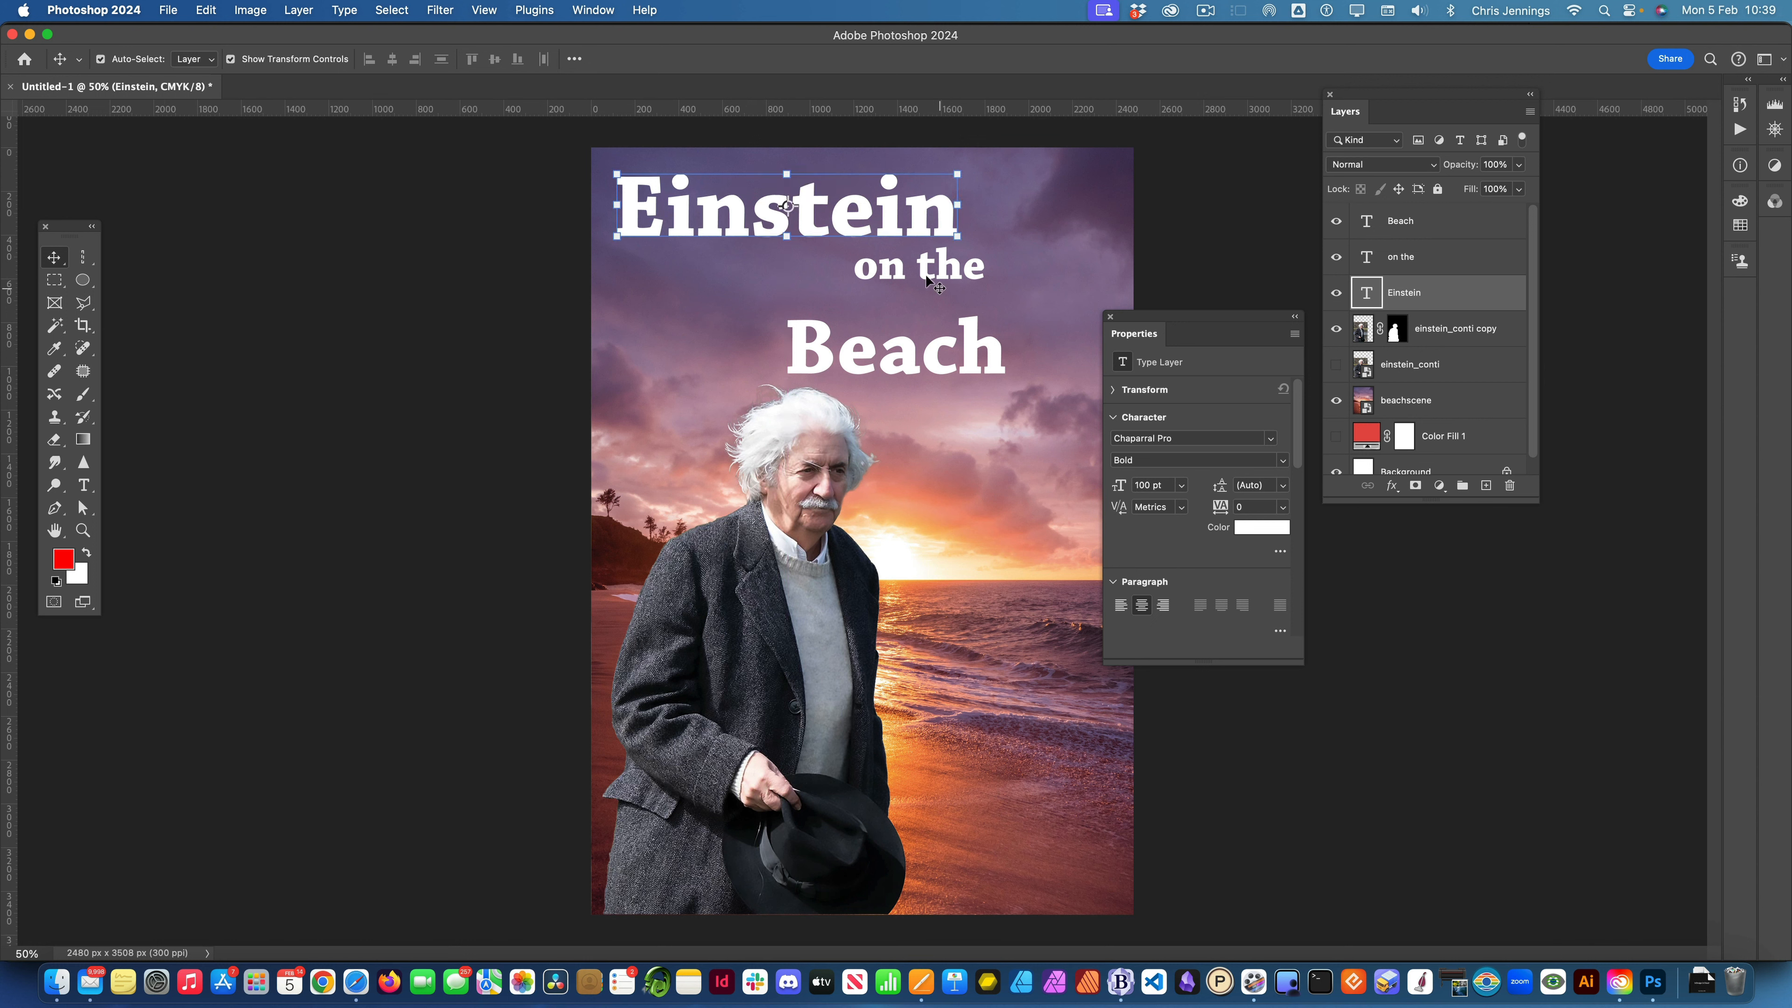
{"action": "left_click_drag", "start_coordinate": [917, 271], "coordinate": [858, 281]}
- Set the font size of the "Beach" text to 150 pt and shift it down just below "on the"
{"action": "left_click", "coordinate": [907, 354]}
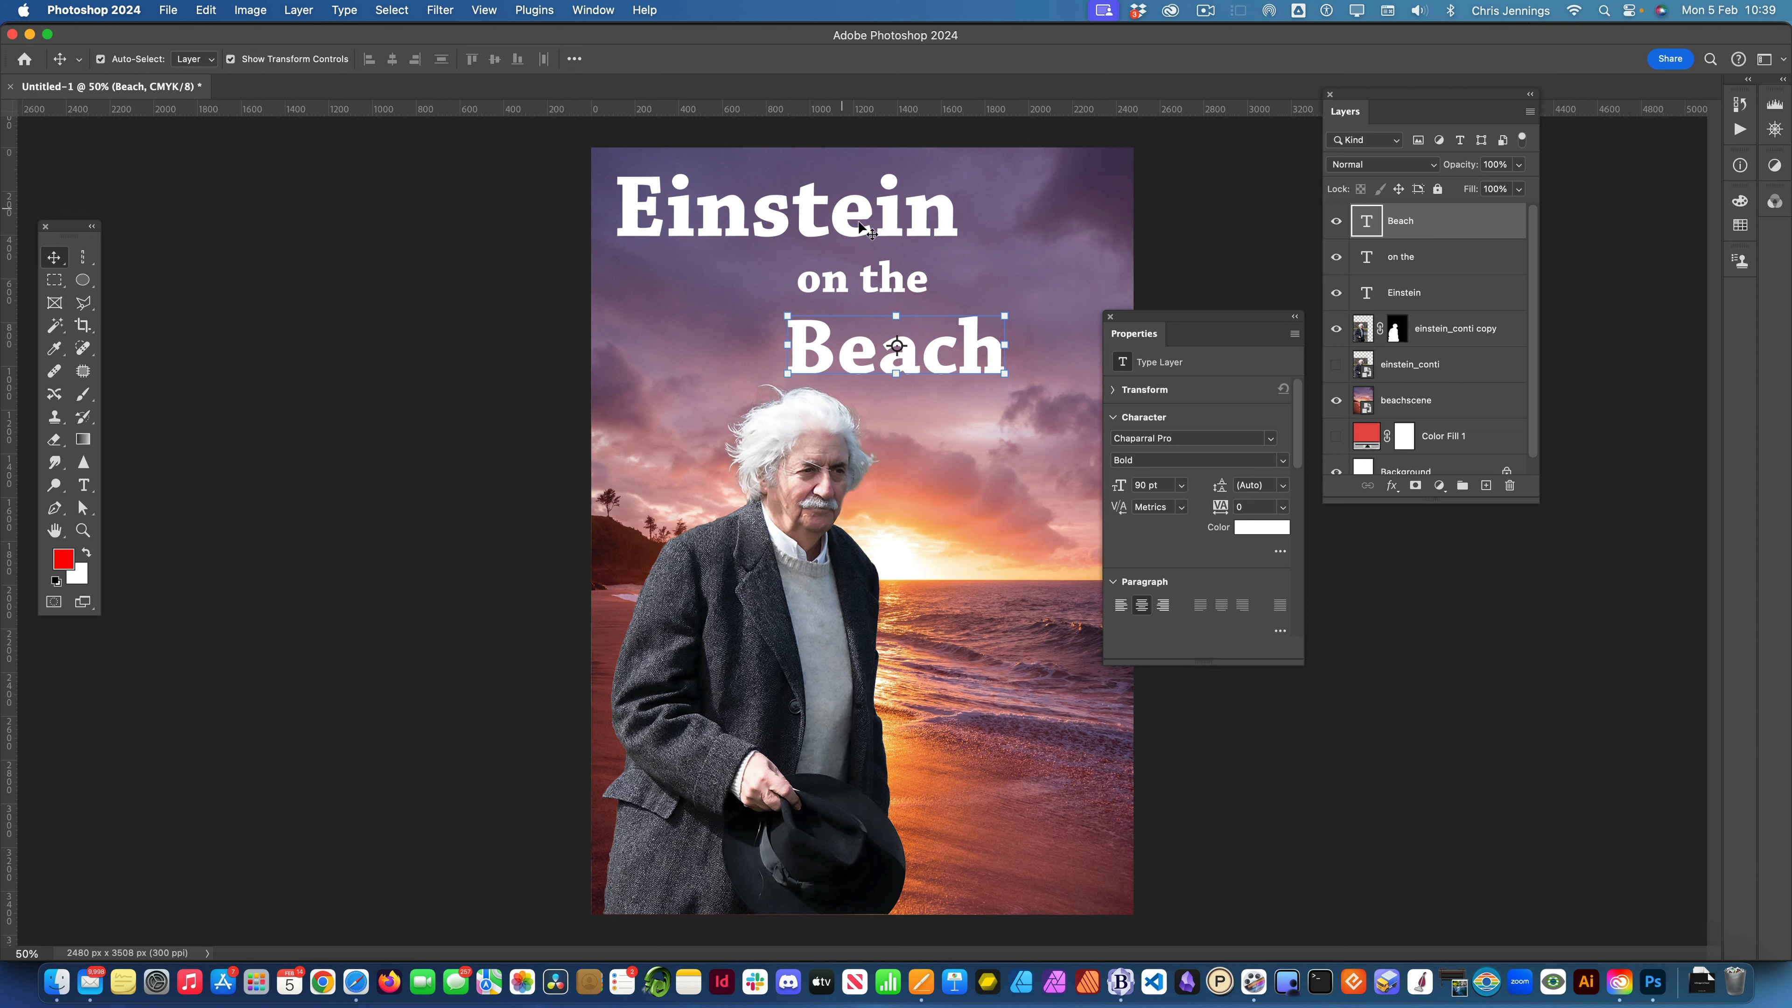
{"action": "left_click", "coordinate": [1182, 486]}
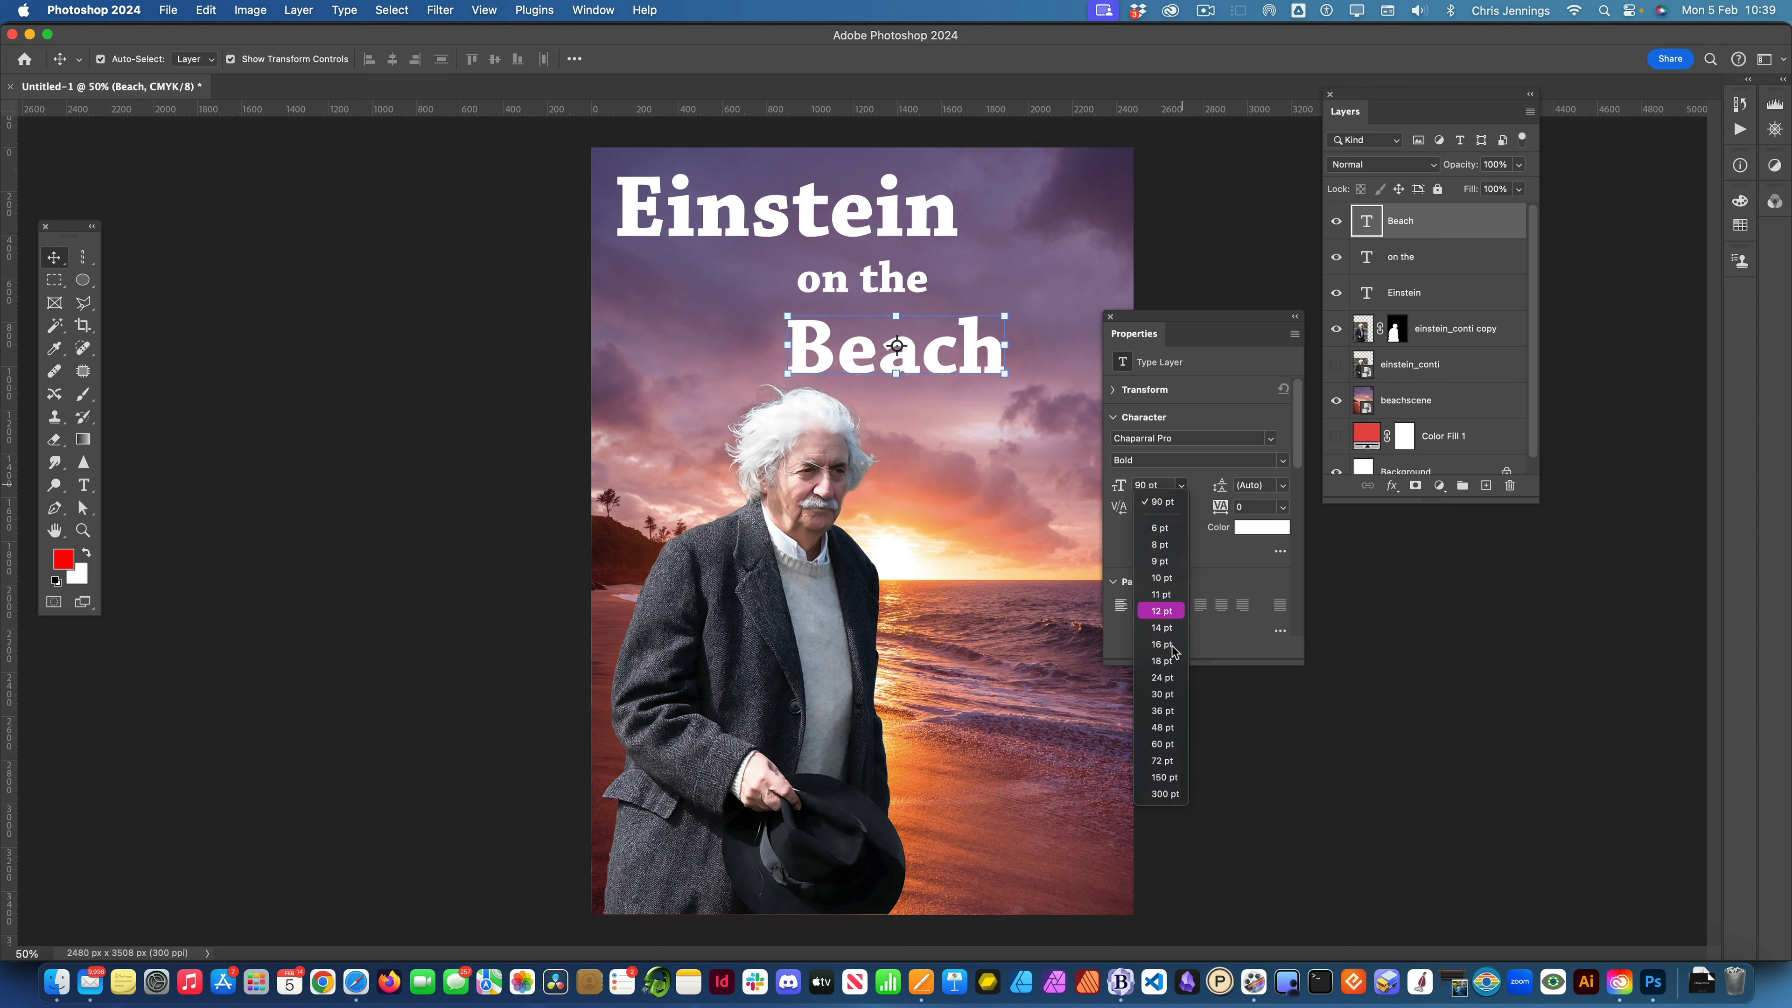
{"action": "left_click", "coordinate": [1164, 777]}
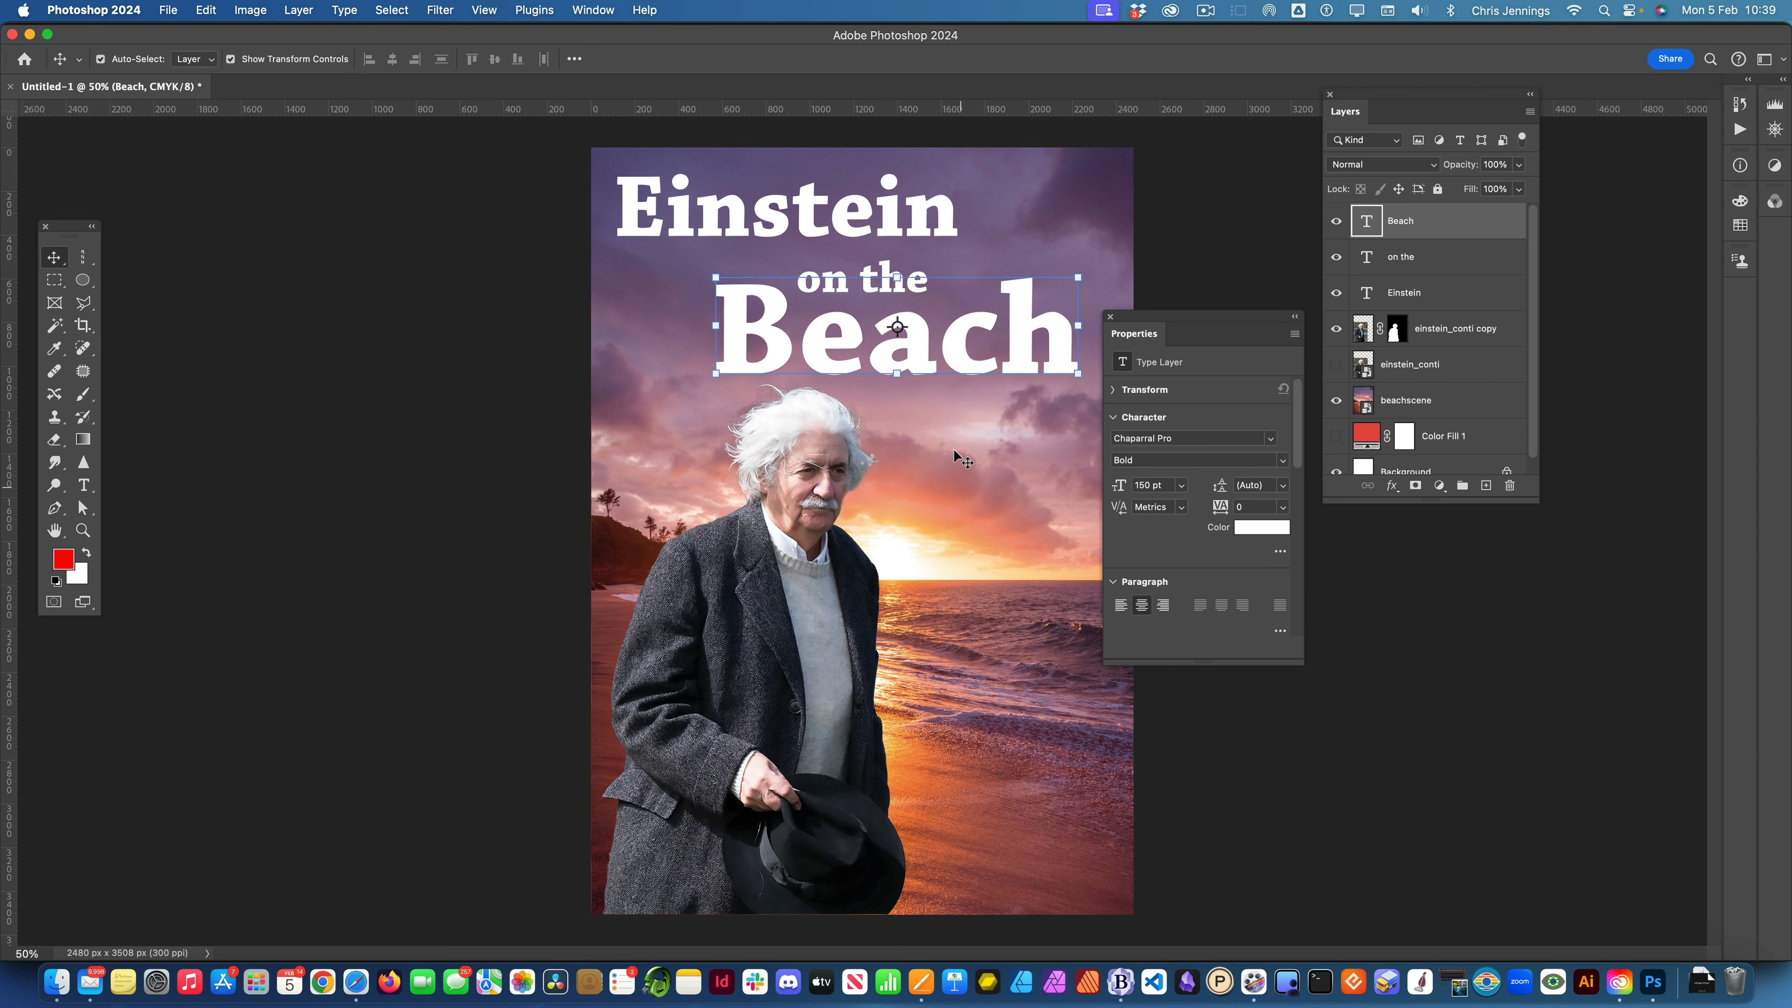
{"action": "left_click_drag", "start_coordinate": [946, 338], "coordinate": [947, 353]}
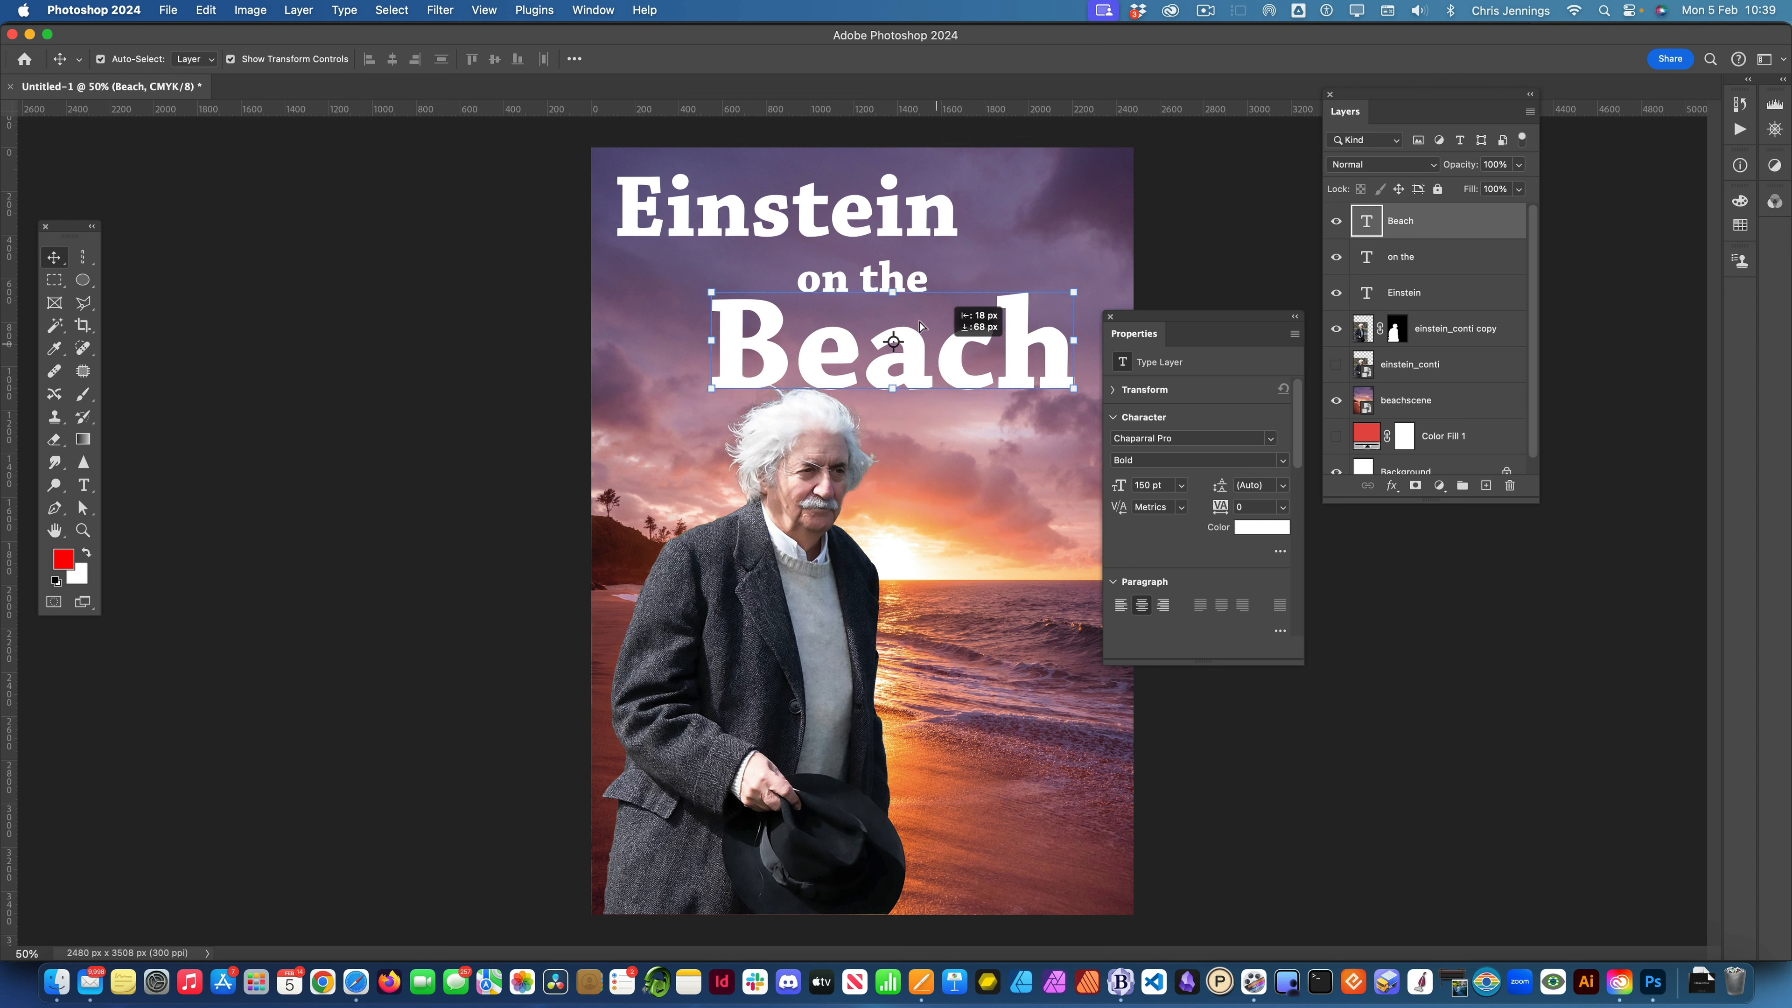
- Set the font size of the "Einstein" text to 180 pt and shift it down and to the right
{"action": "left_click", "coordinate": [836, 215]}
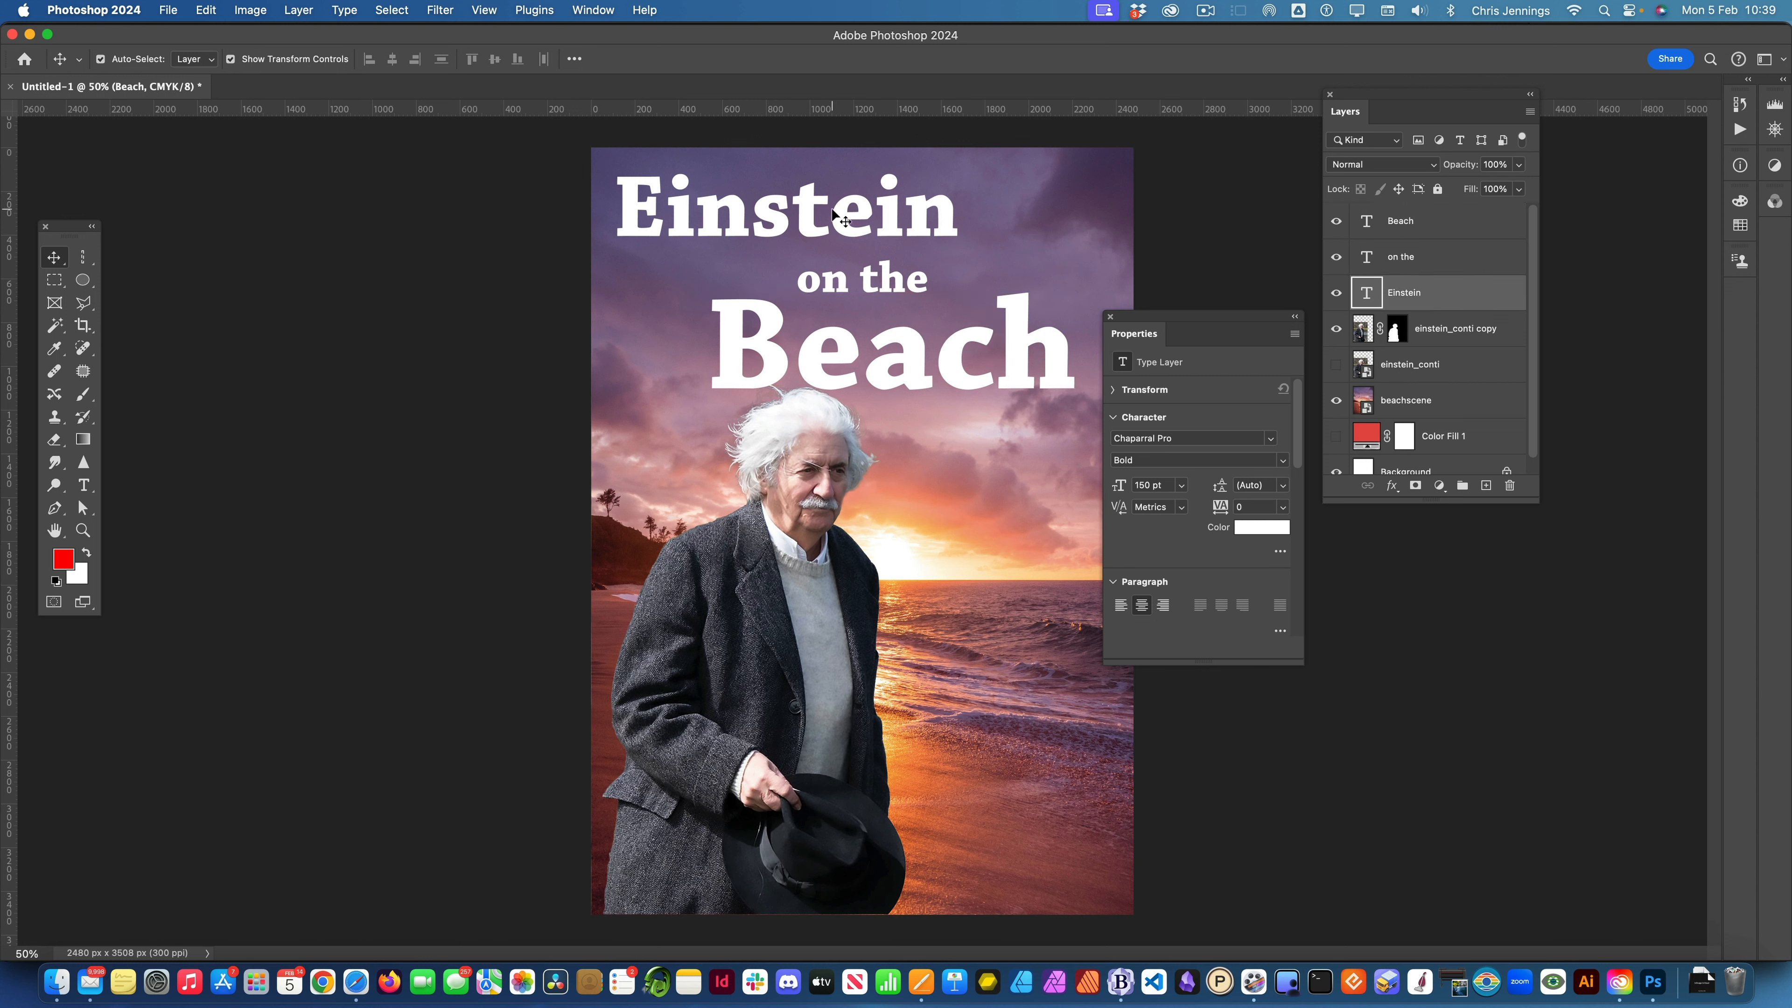
{"action": "left_click", "coordinate": [1182, 485]}
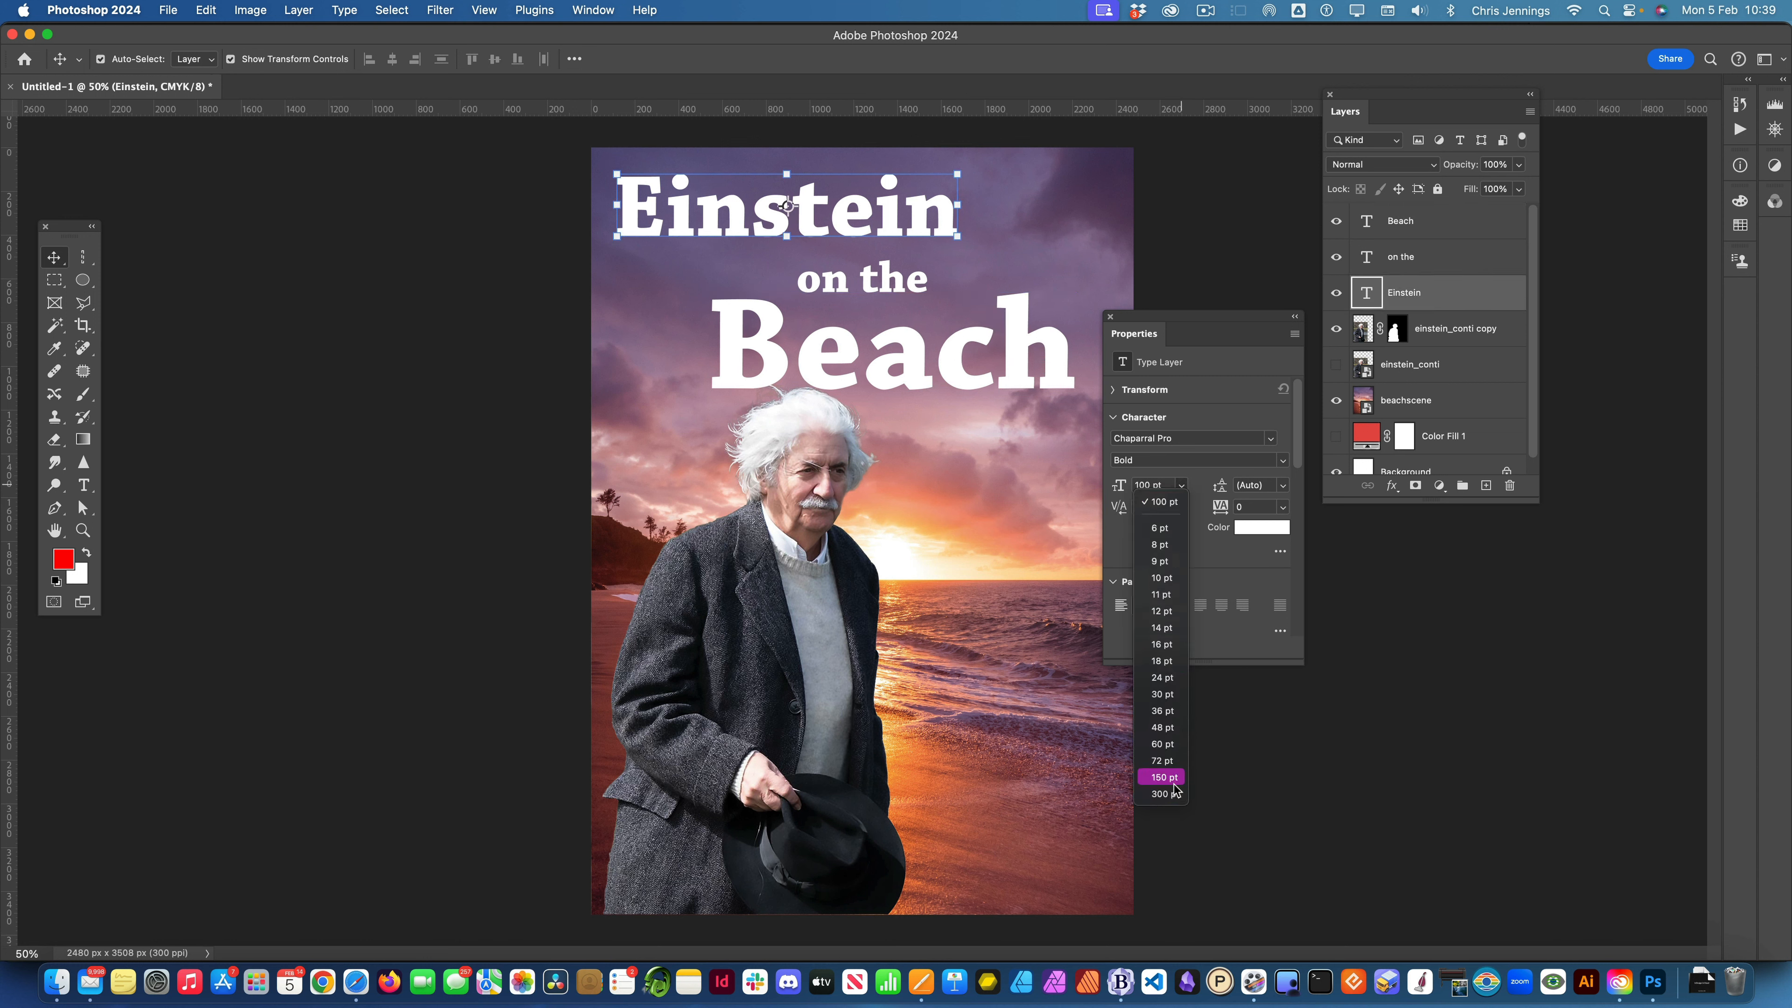
{"action": "left_click", "coordinate": [1164, 481]}
{"action": "left_click_drag", "start_coordinate": [1151, 484], "coordinate": [1126, 479]}
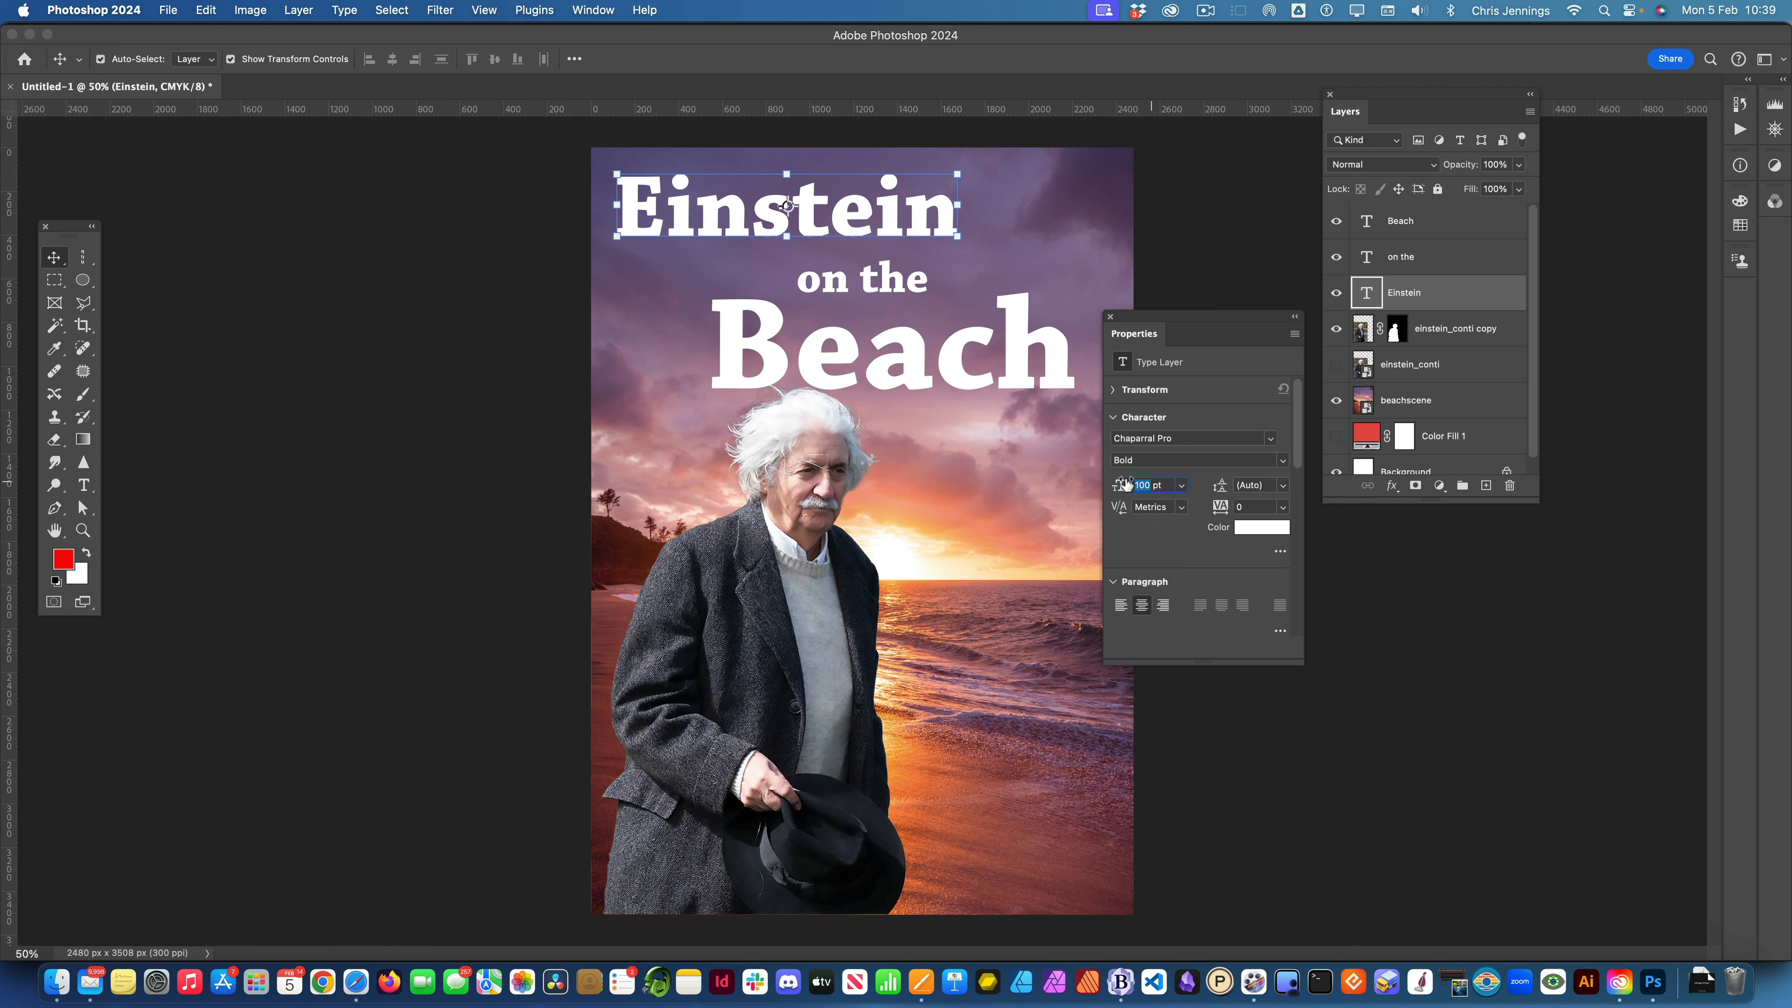
{"action": "type", "text": "10"}
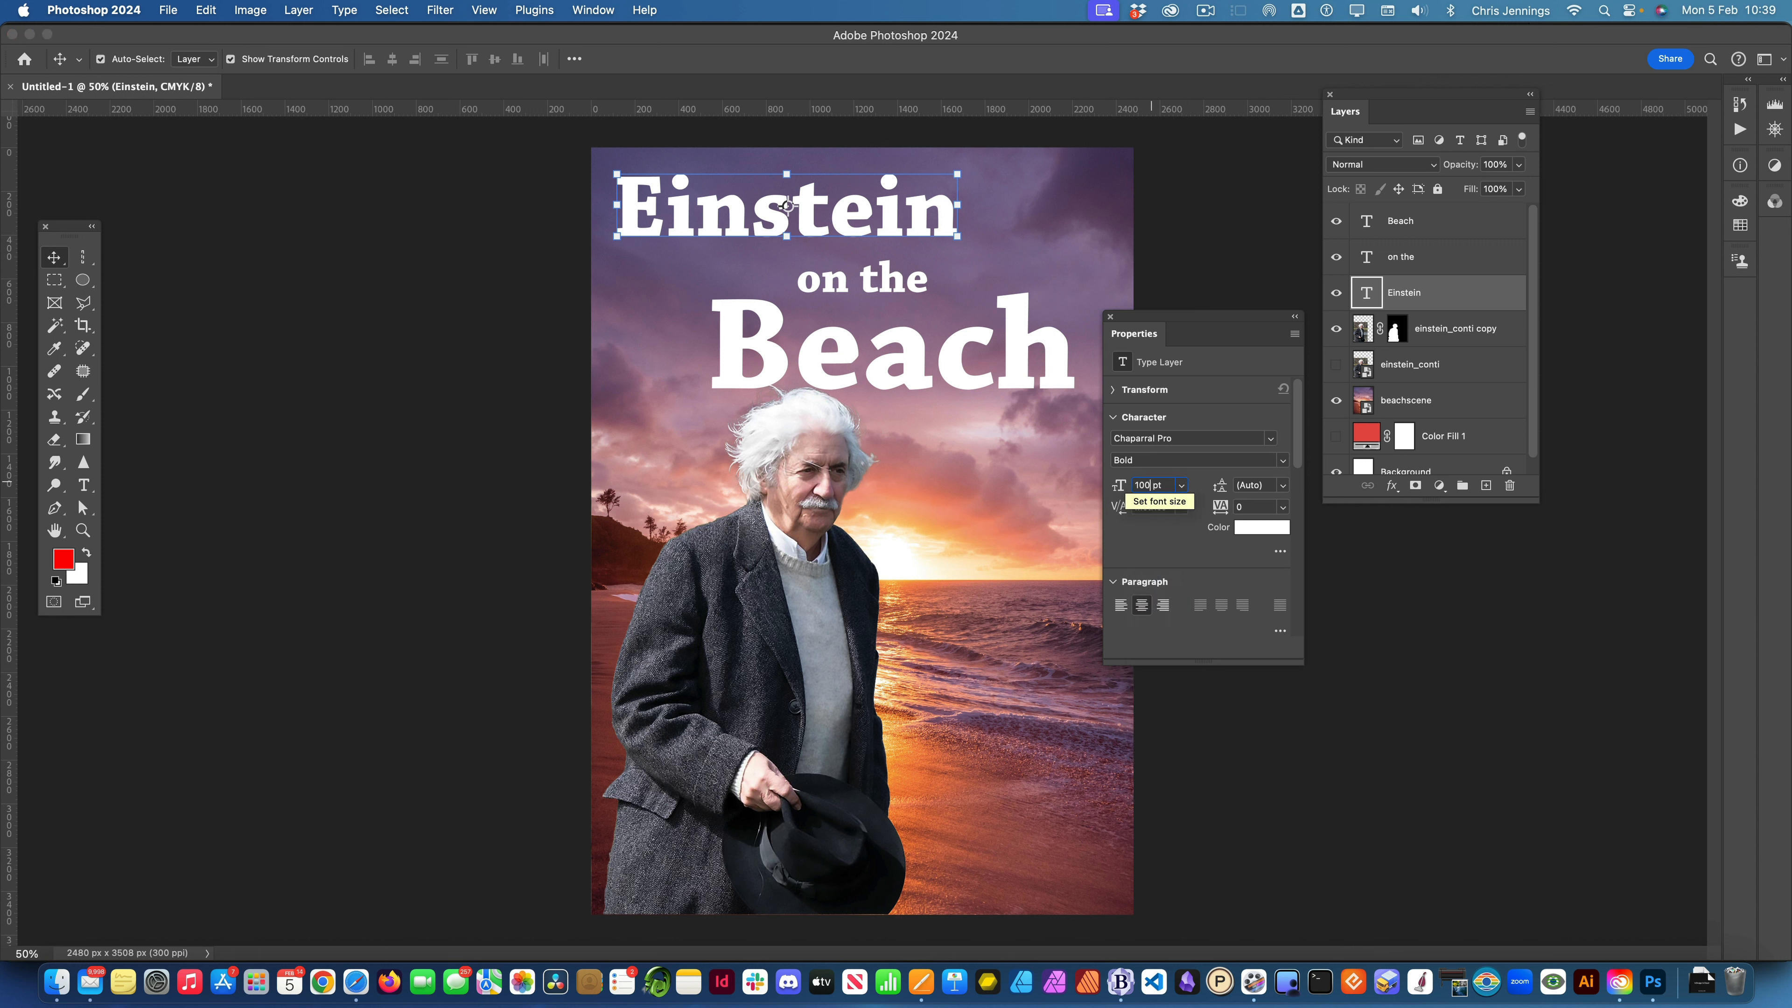
{"action": "type", "text": "0"}
{"action": "left_click", "coordinate": [1146, 460]}
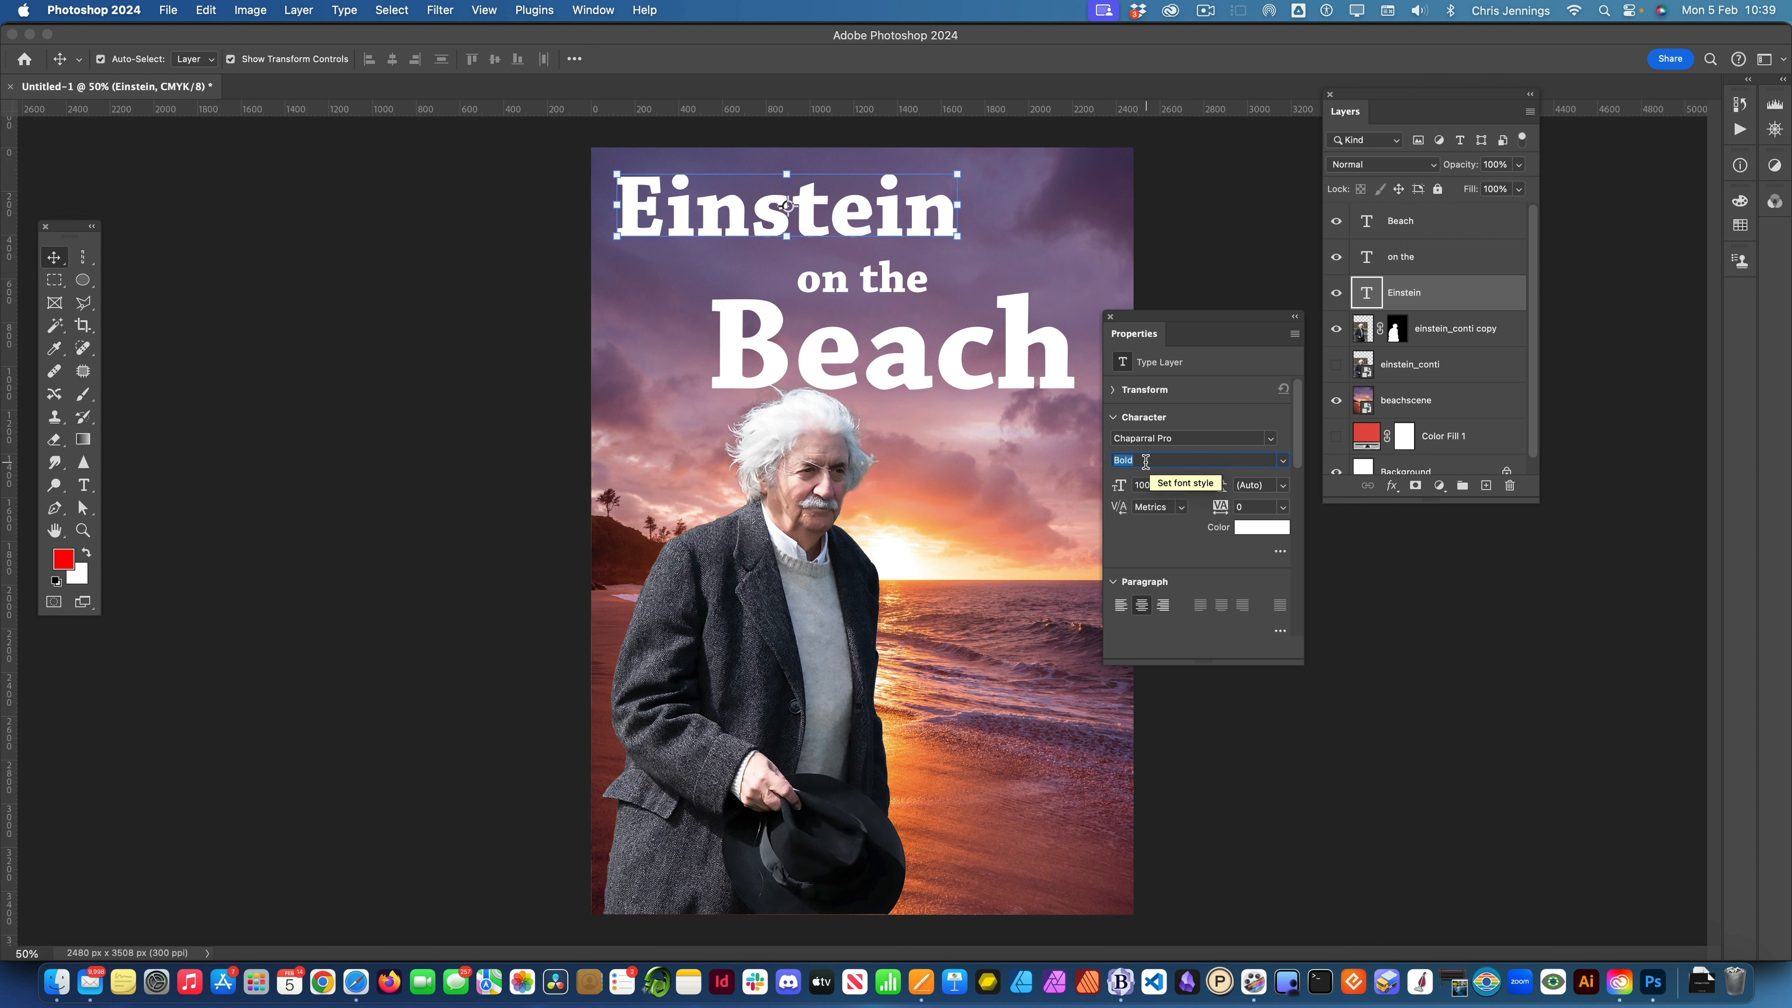
{"action": "left_click", "coordinate": [1165, 438]}
{"action": "left_click", "coordinate": [1150, 485]}
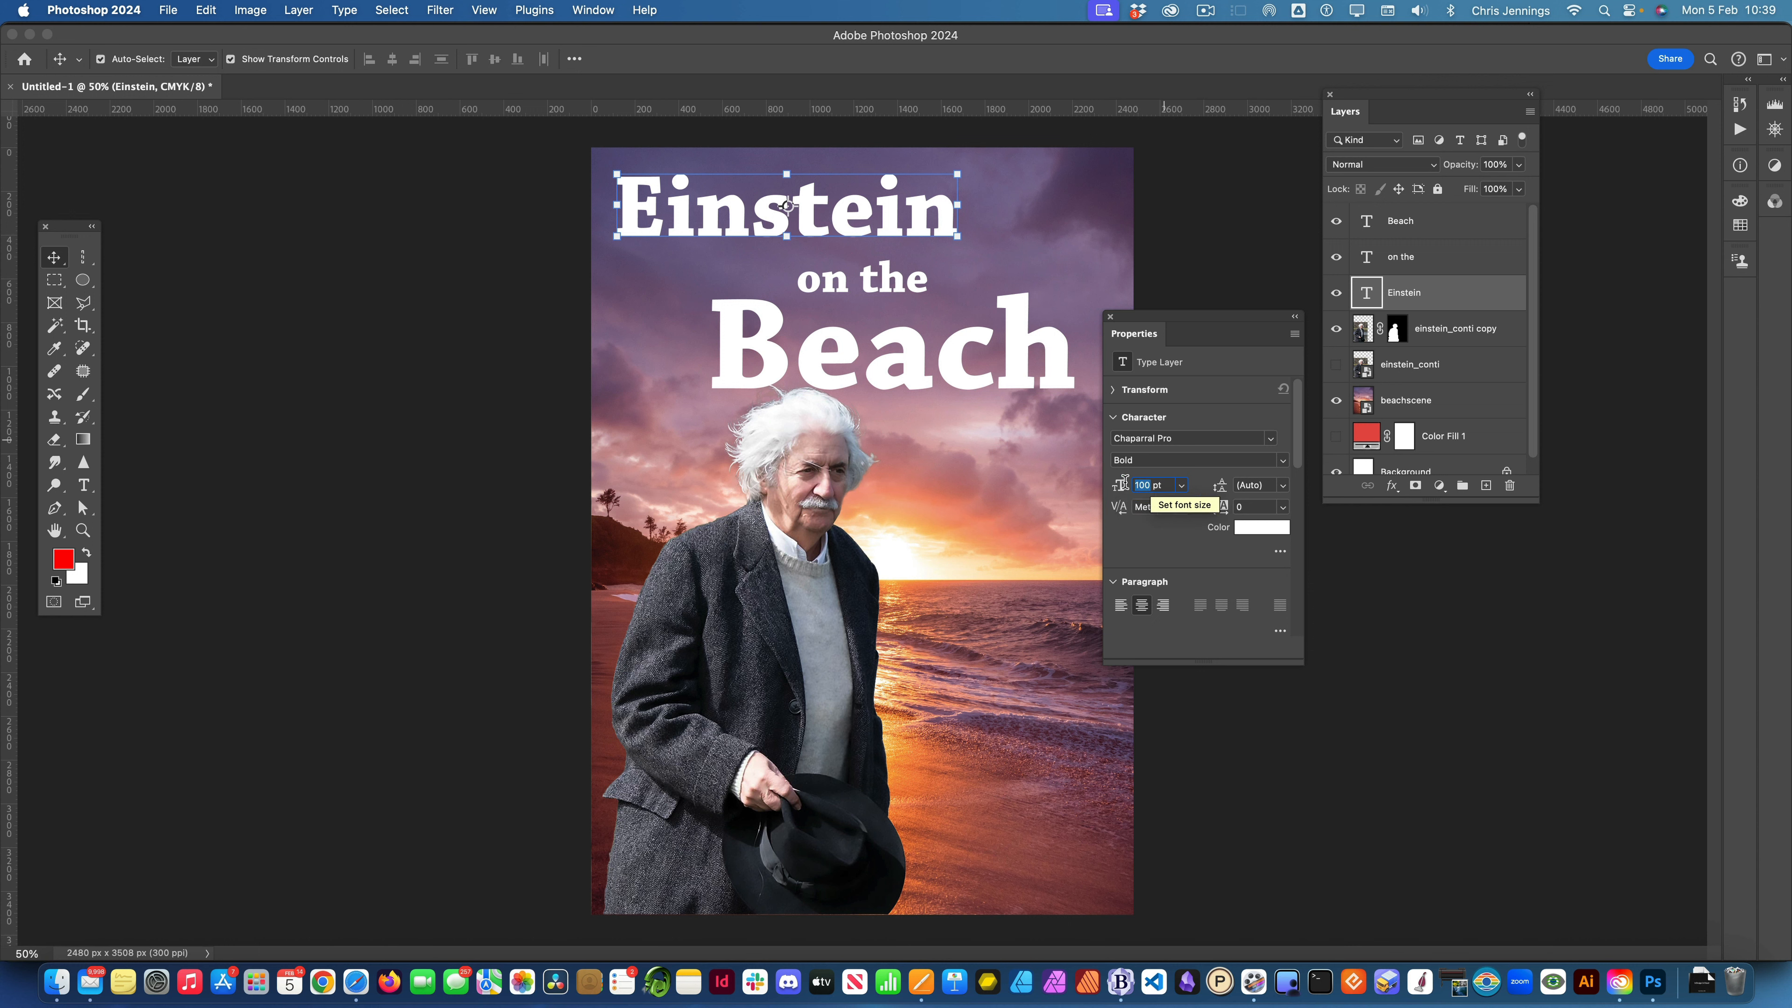
{"action": "type", "text": "180"}
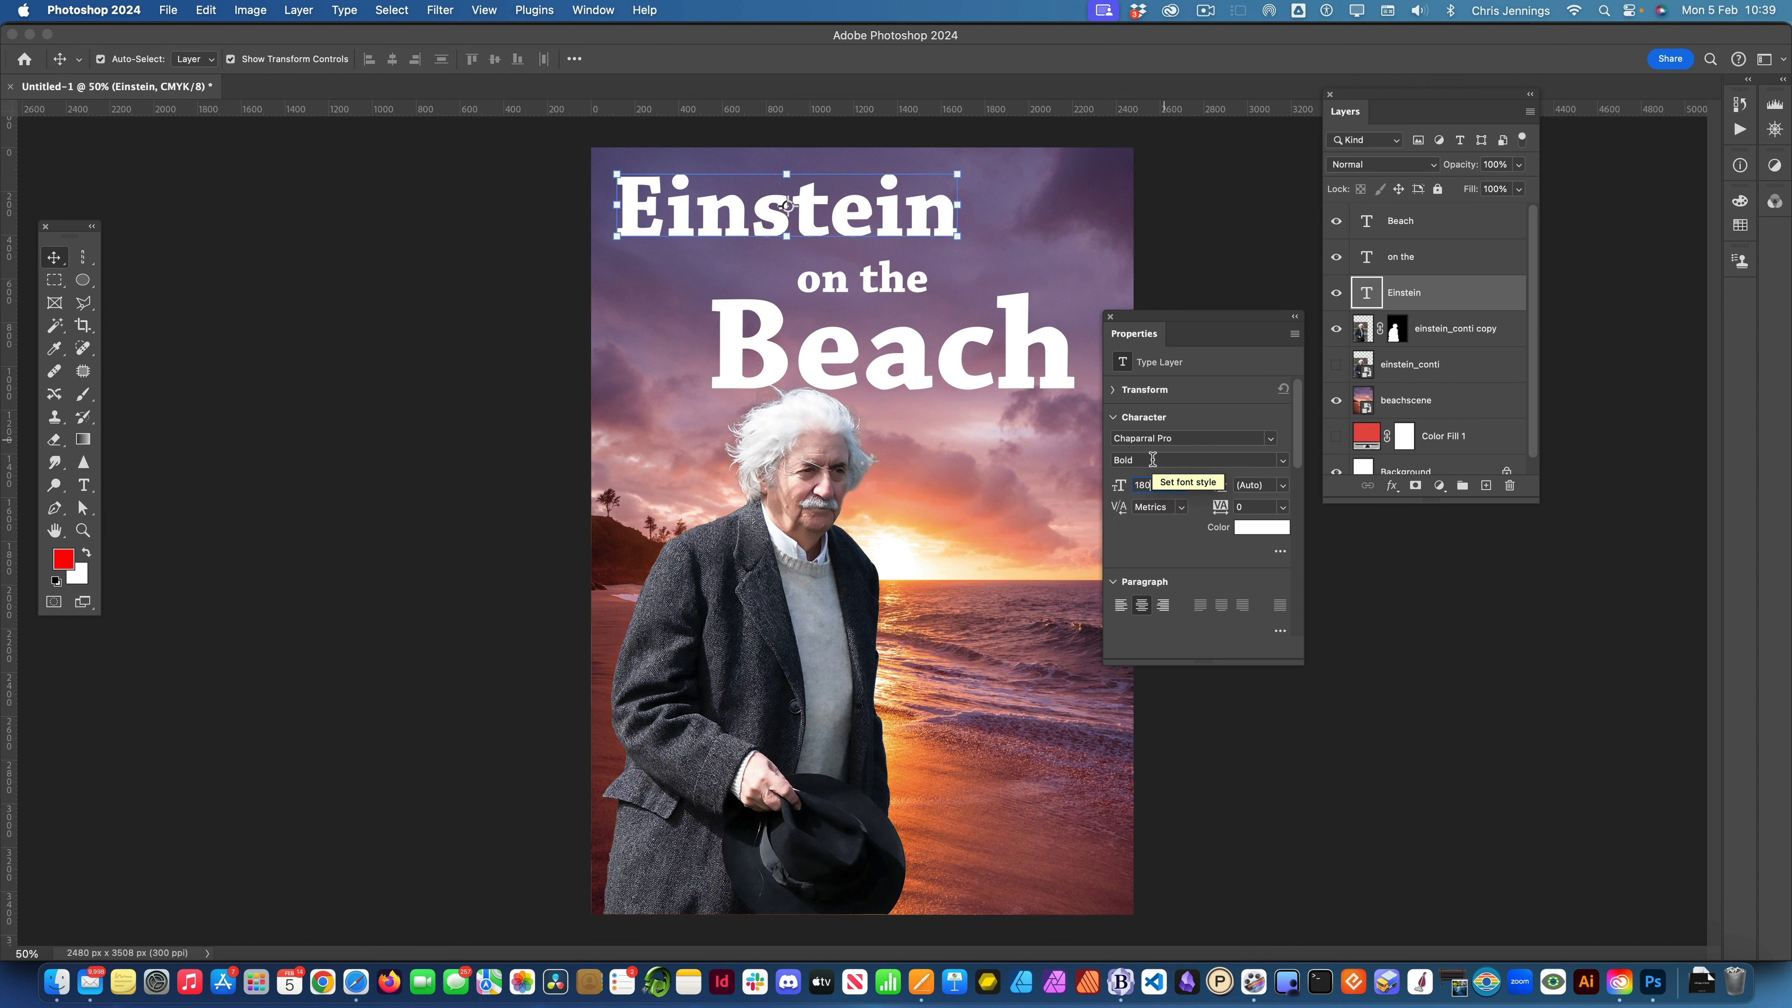
{"action": "key", "text": "Return"}
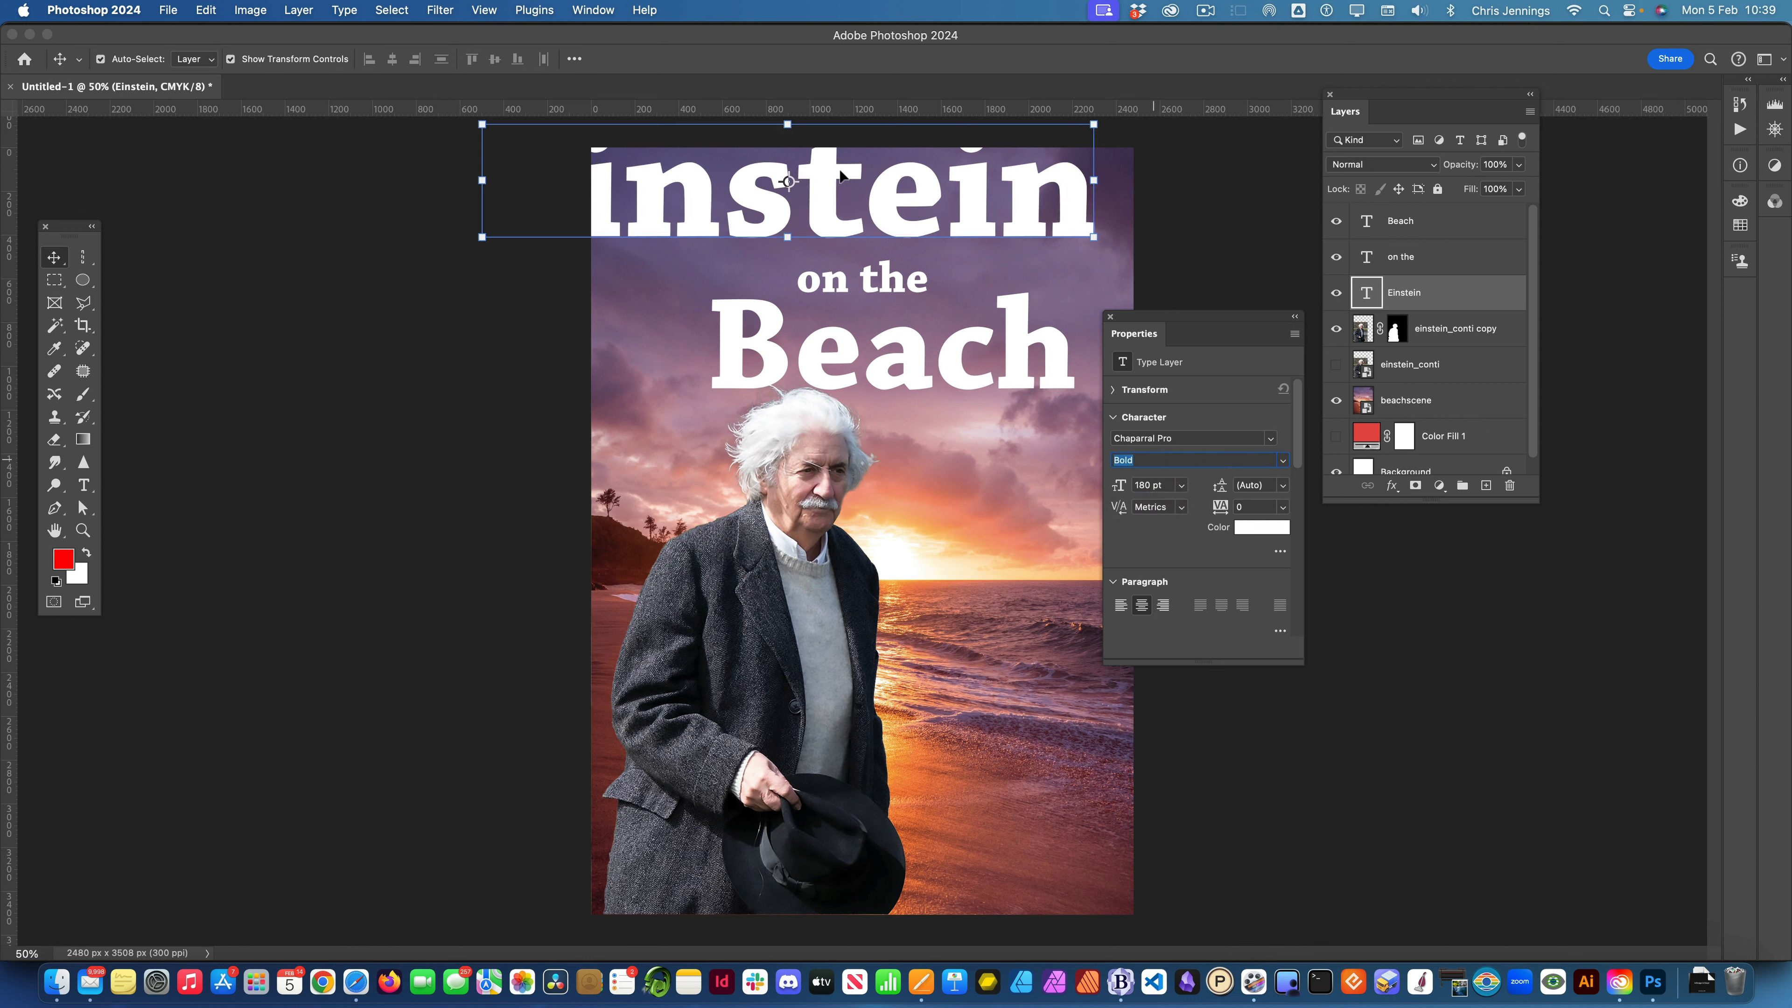
{"action": "left_click_drag", "start_coordinate": [839, 175], "coordinate": [876, 198]}
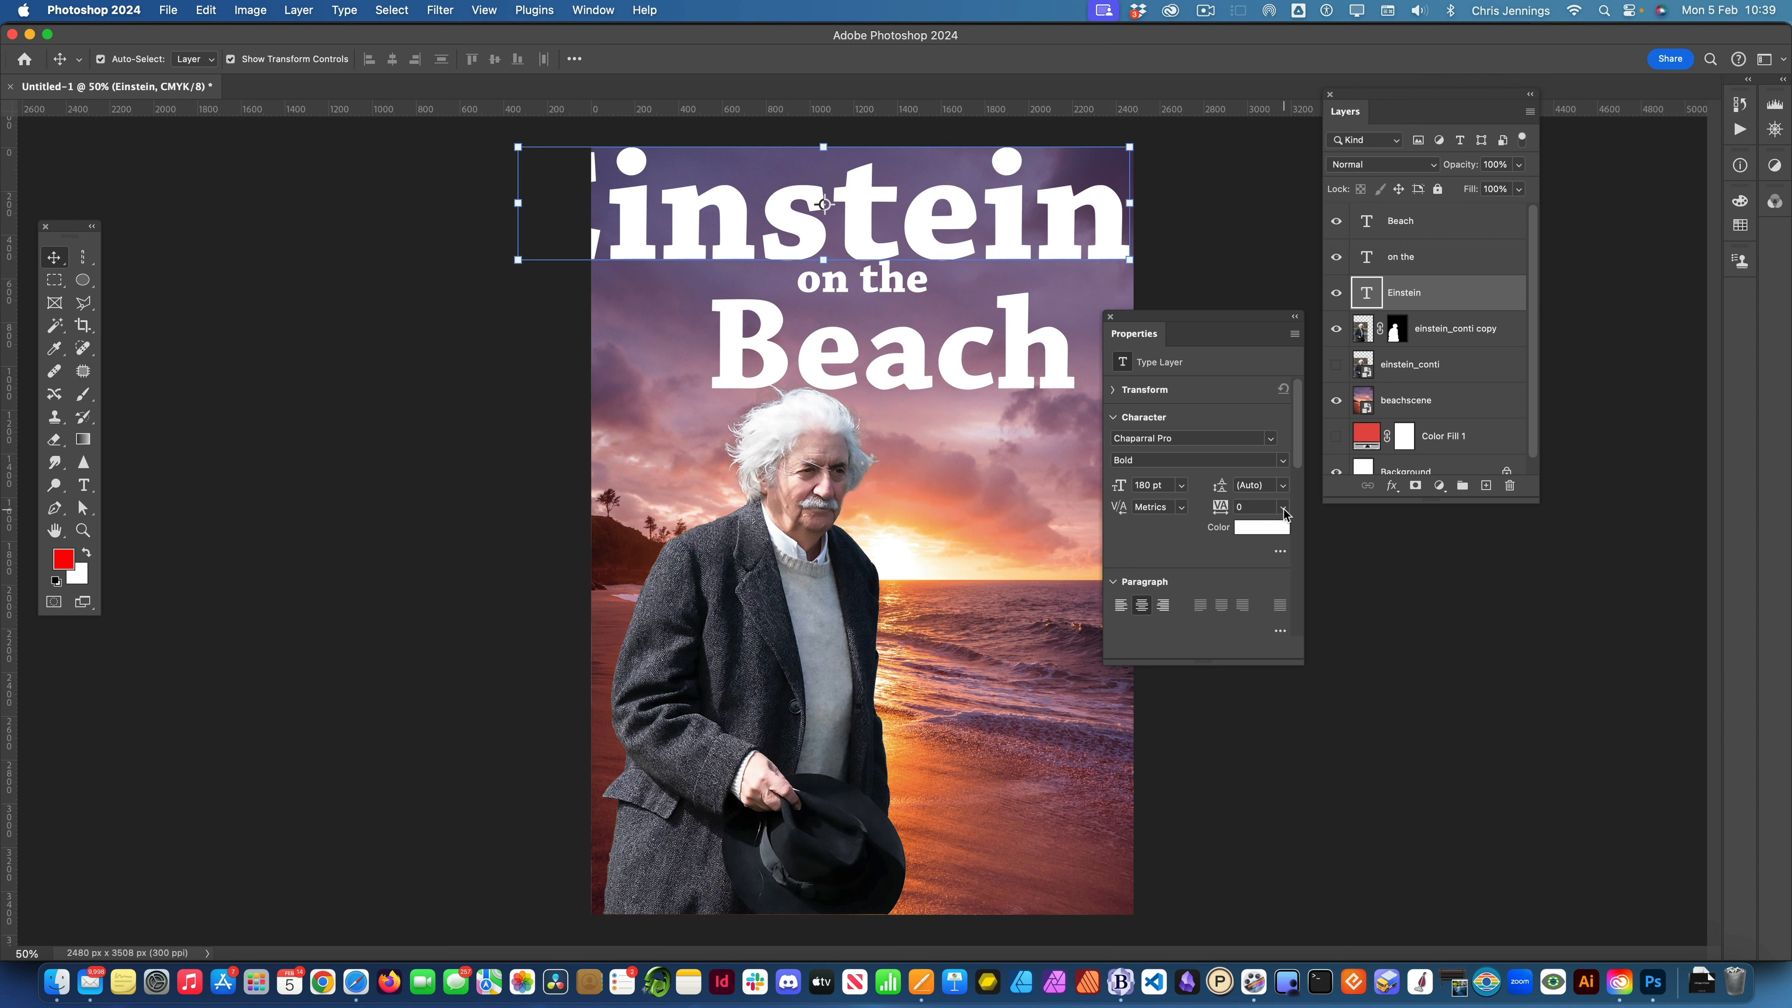
- Tighten the tracking of "Einstein" to -10, reduce its font size to 175 pt, and shift it slightly right
{"action": "left_click", "coordinate": [1282, 507]}
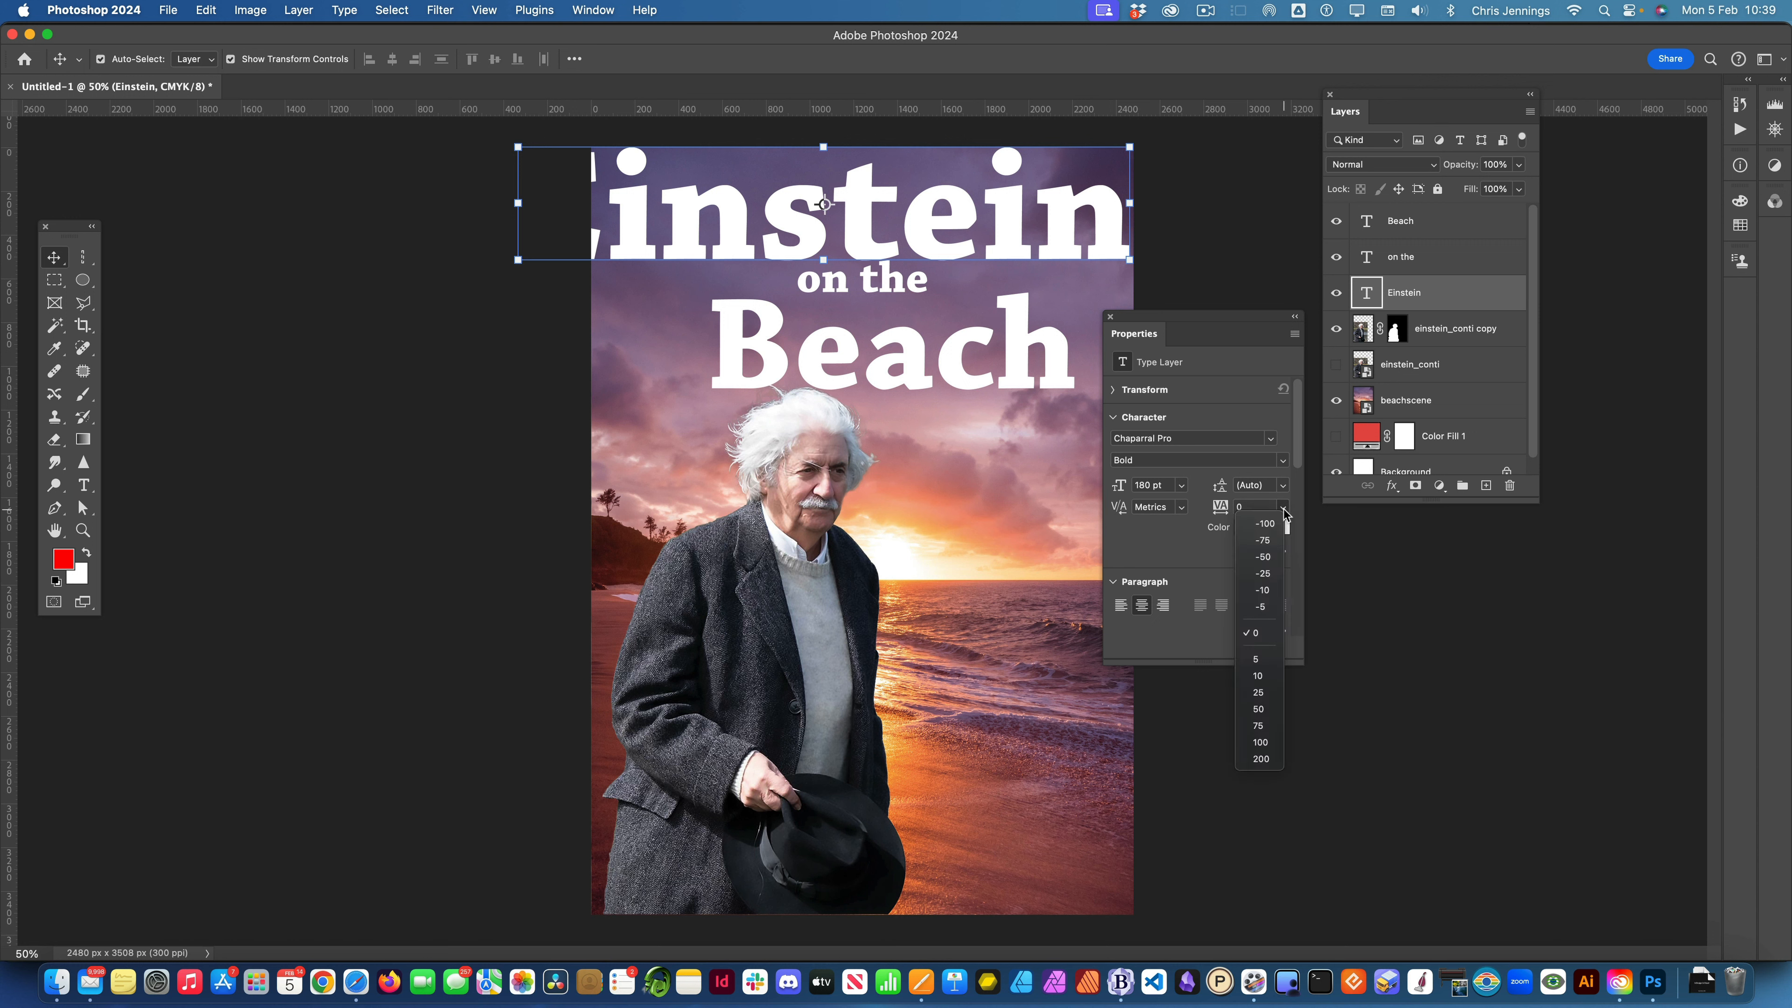
{"action": "left_click", "coordinate": [1268, 588]}
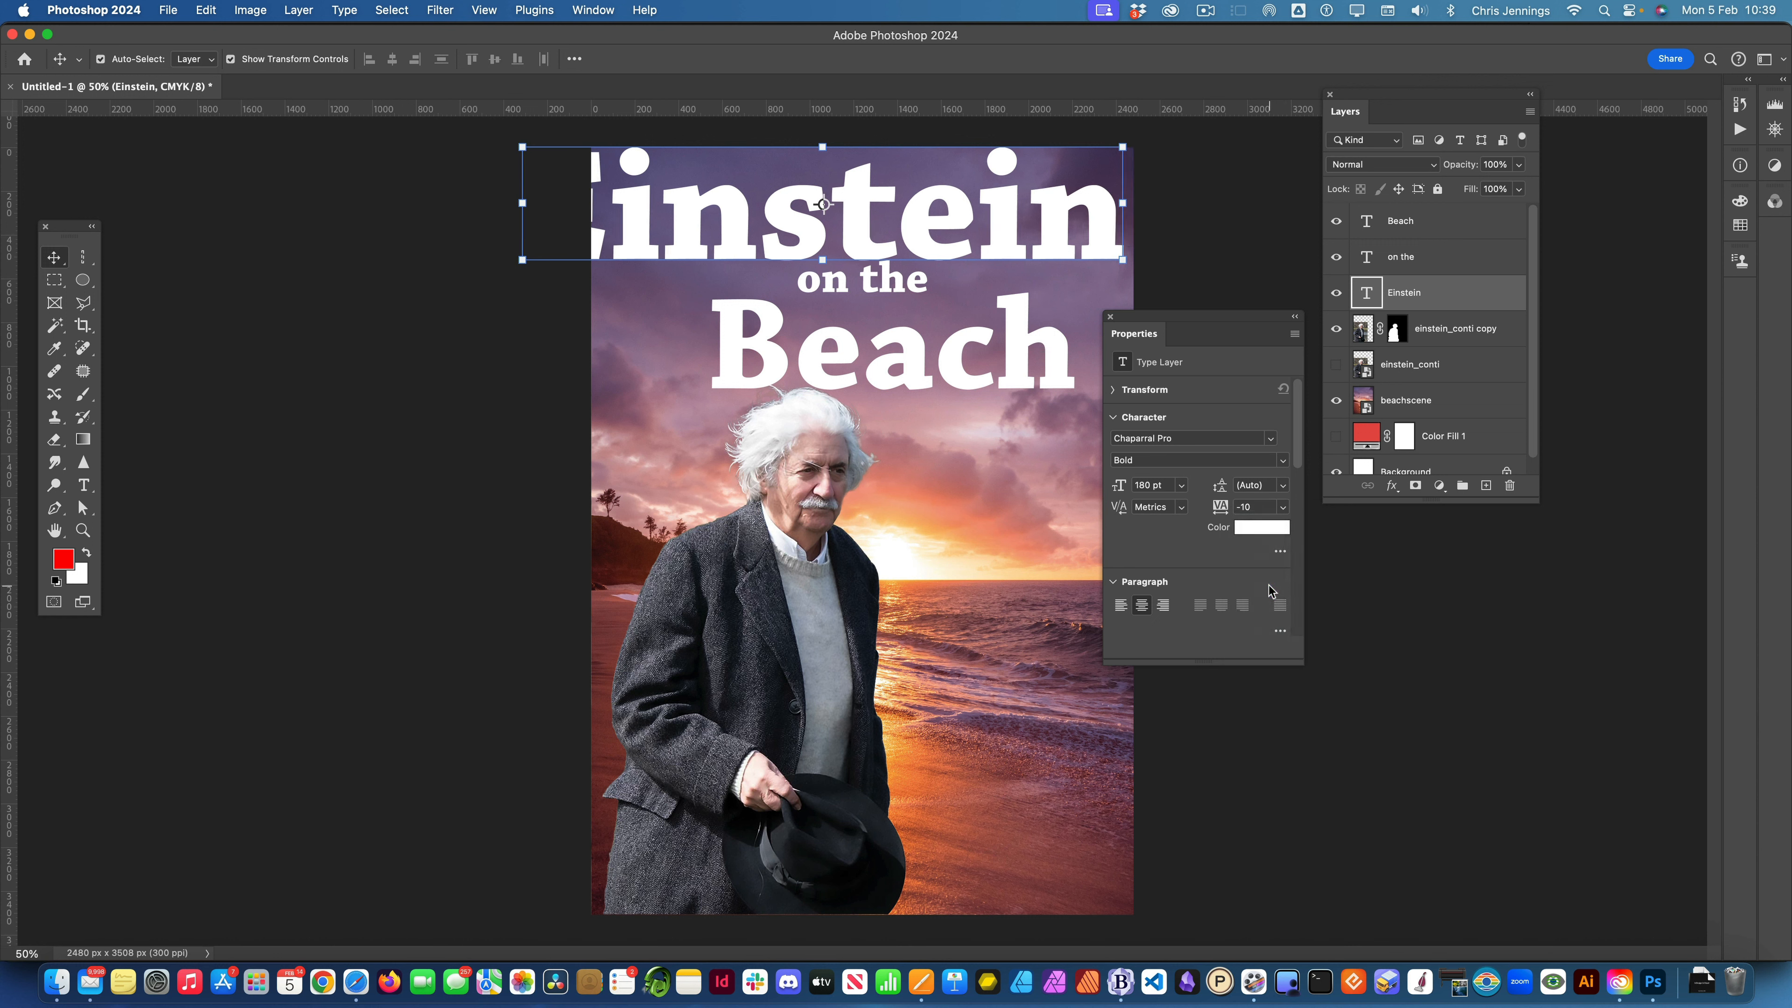
{"action": "left_click", "coordinate": [1143, 484]}
{"action": "type", "text": "175"}
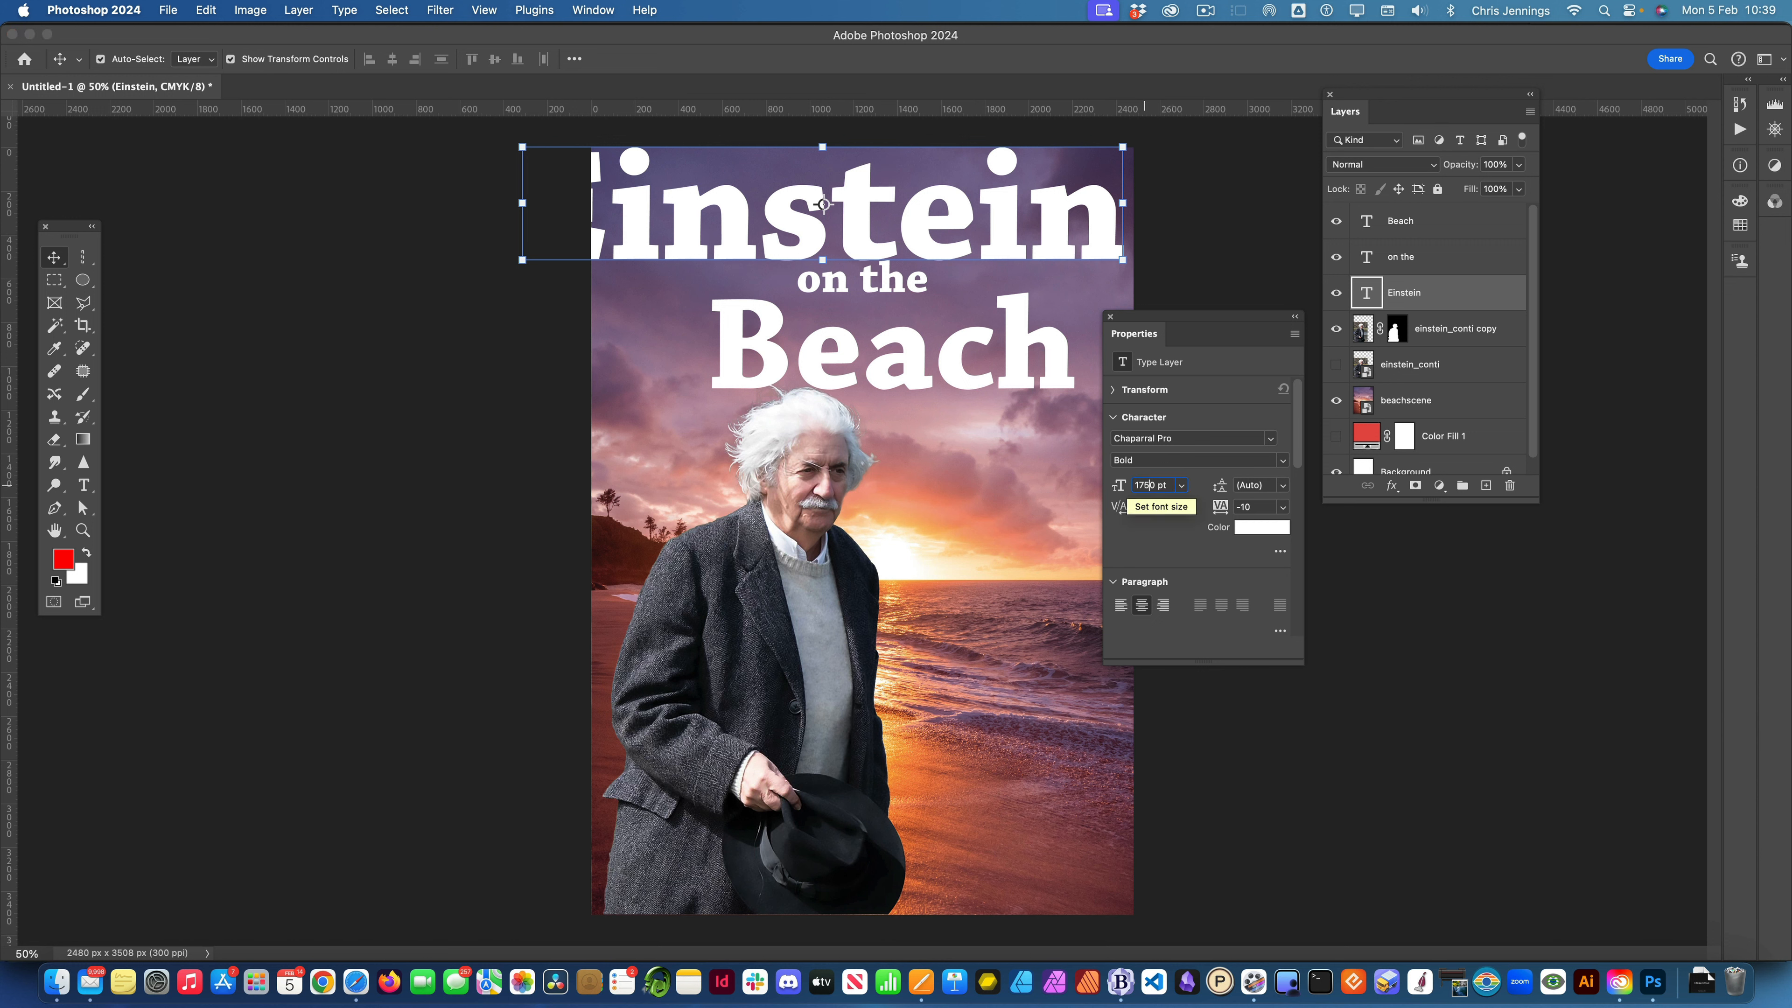
{"action": "double_click", "coordinate": [1155, 482]}
{"action": "type", "text": "17"}
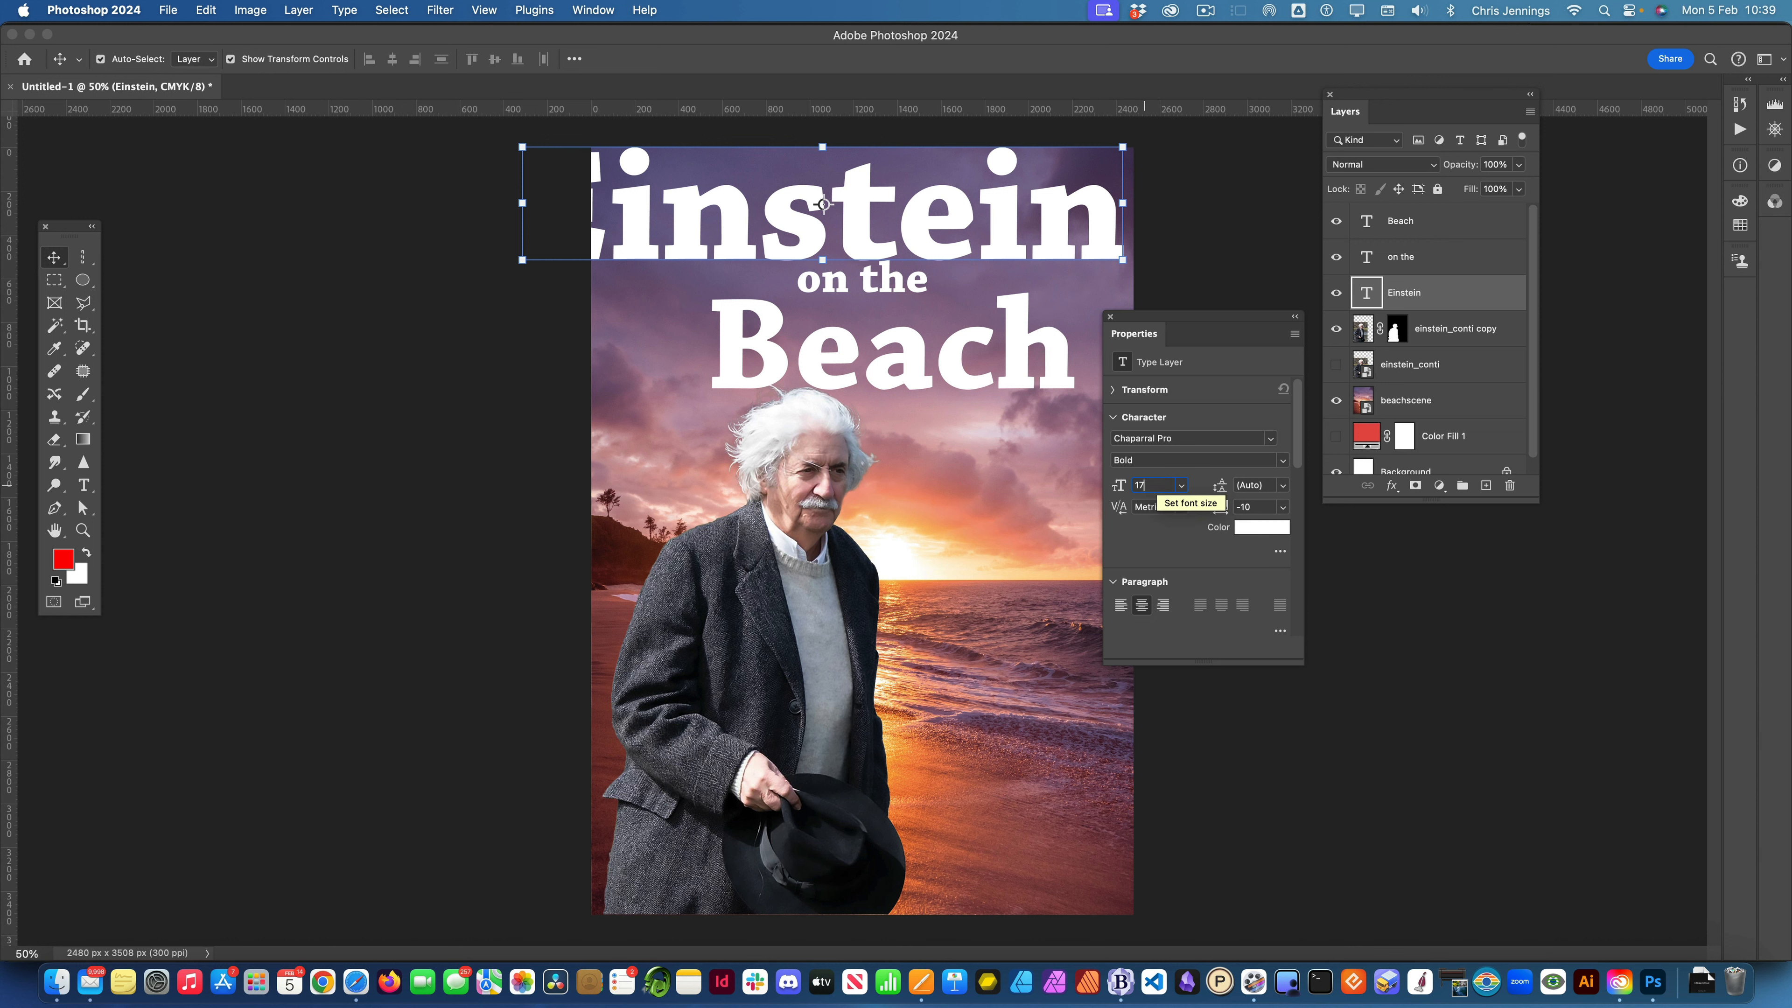
{"action": "type", "text": "5"}
{"action": "key", "text": "Return"}
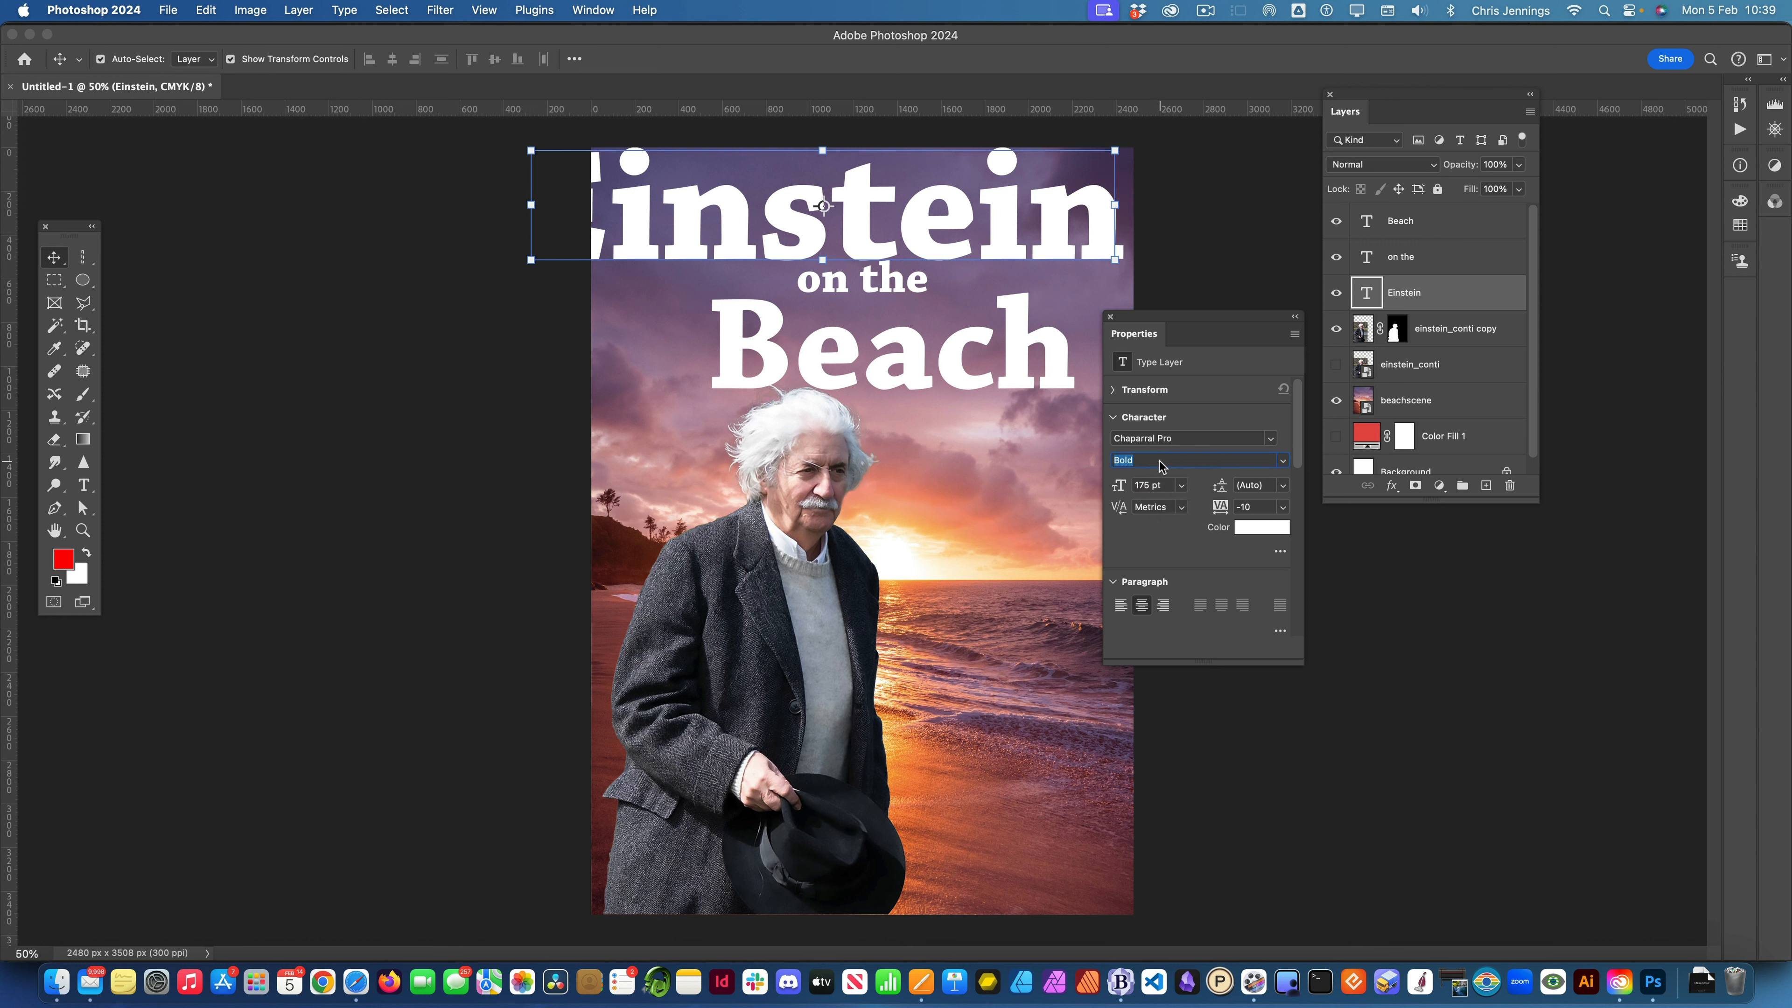
{"action": "left_click_drag", "start_coordinate": [1040, 247], "coordinate": [1056, 245]}
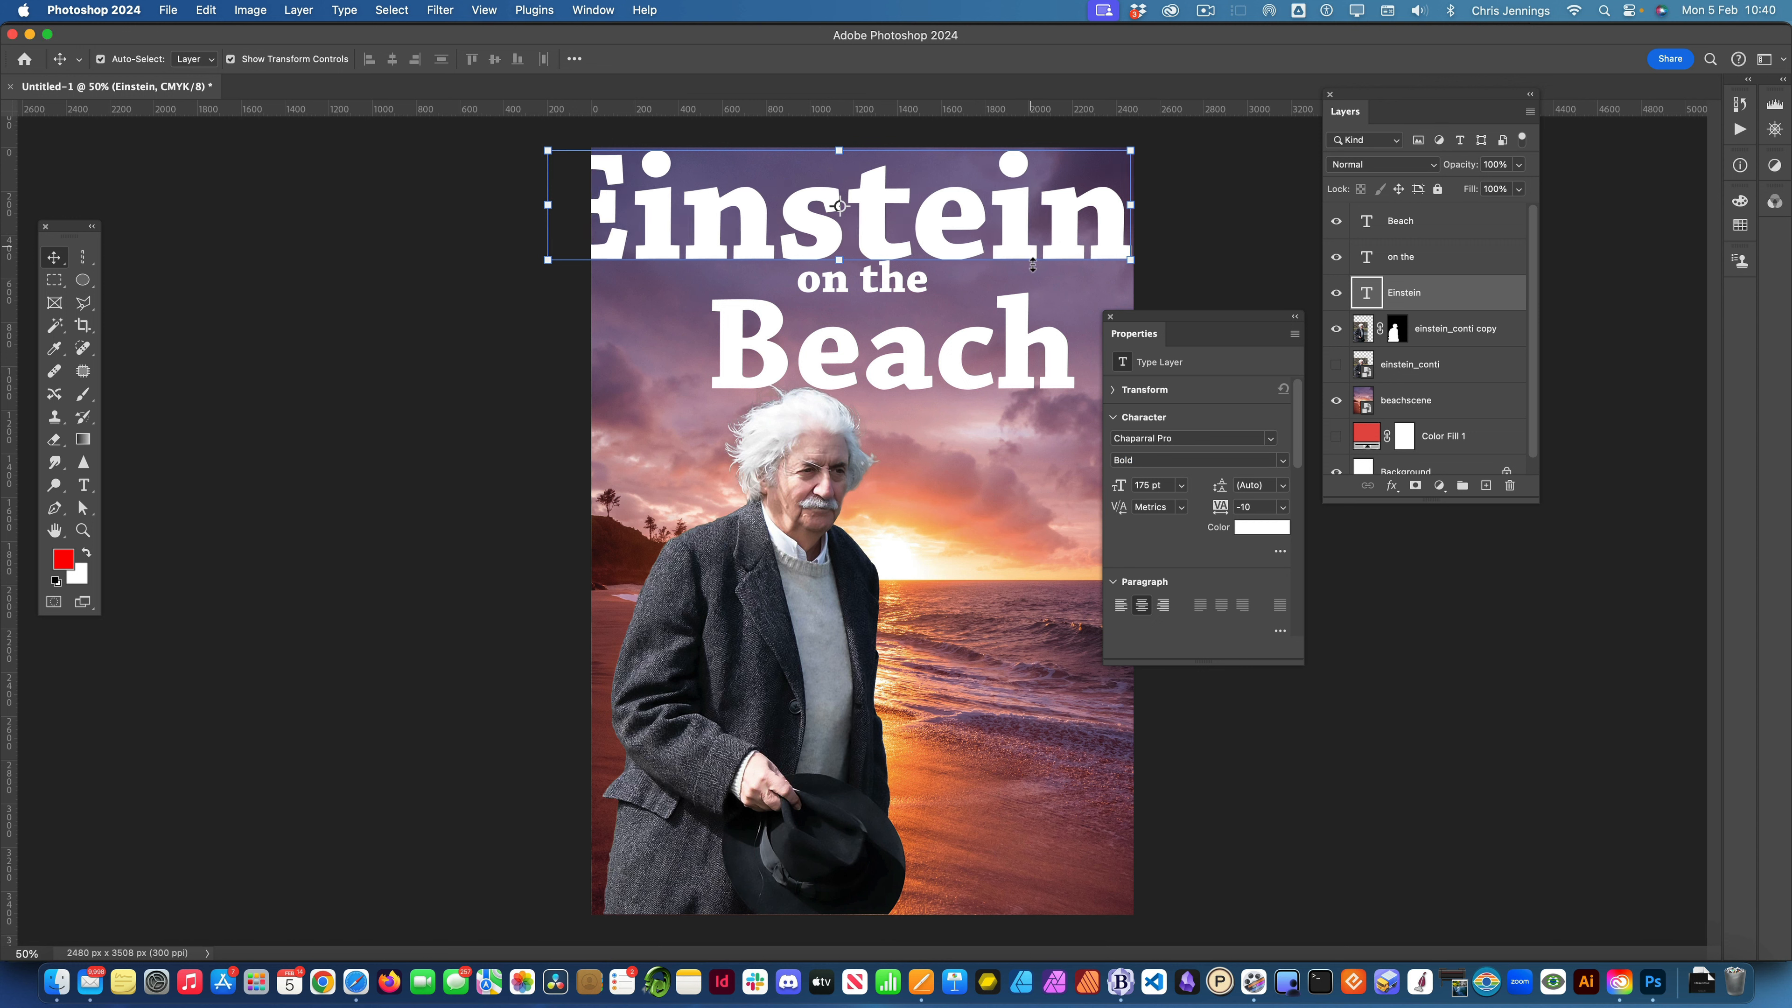
- Reduce the font size of "Einstein" to 170 pt and again to 165 pt, and shift it slightly right
{"action": "left_click", "coordinate": [1148, 485]}
{"action": "type", "text": "170"}
{"action": "left_click", "coordinate": [1144, 458]}
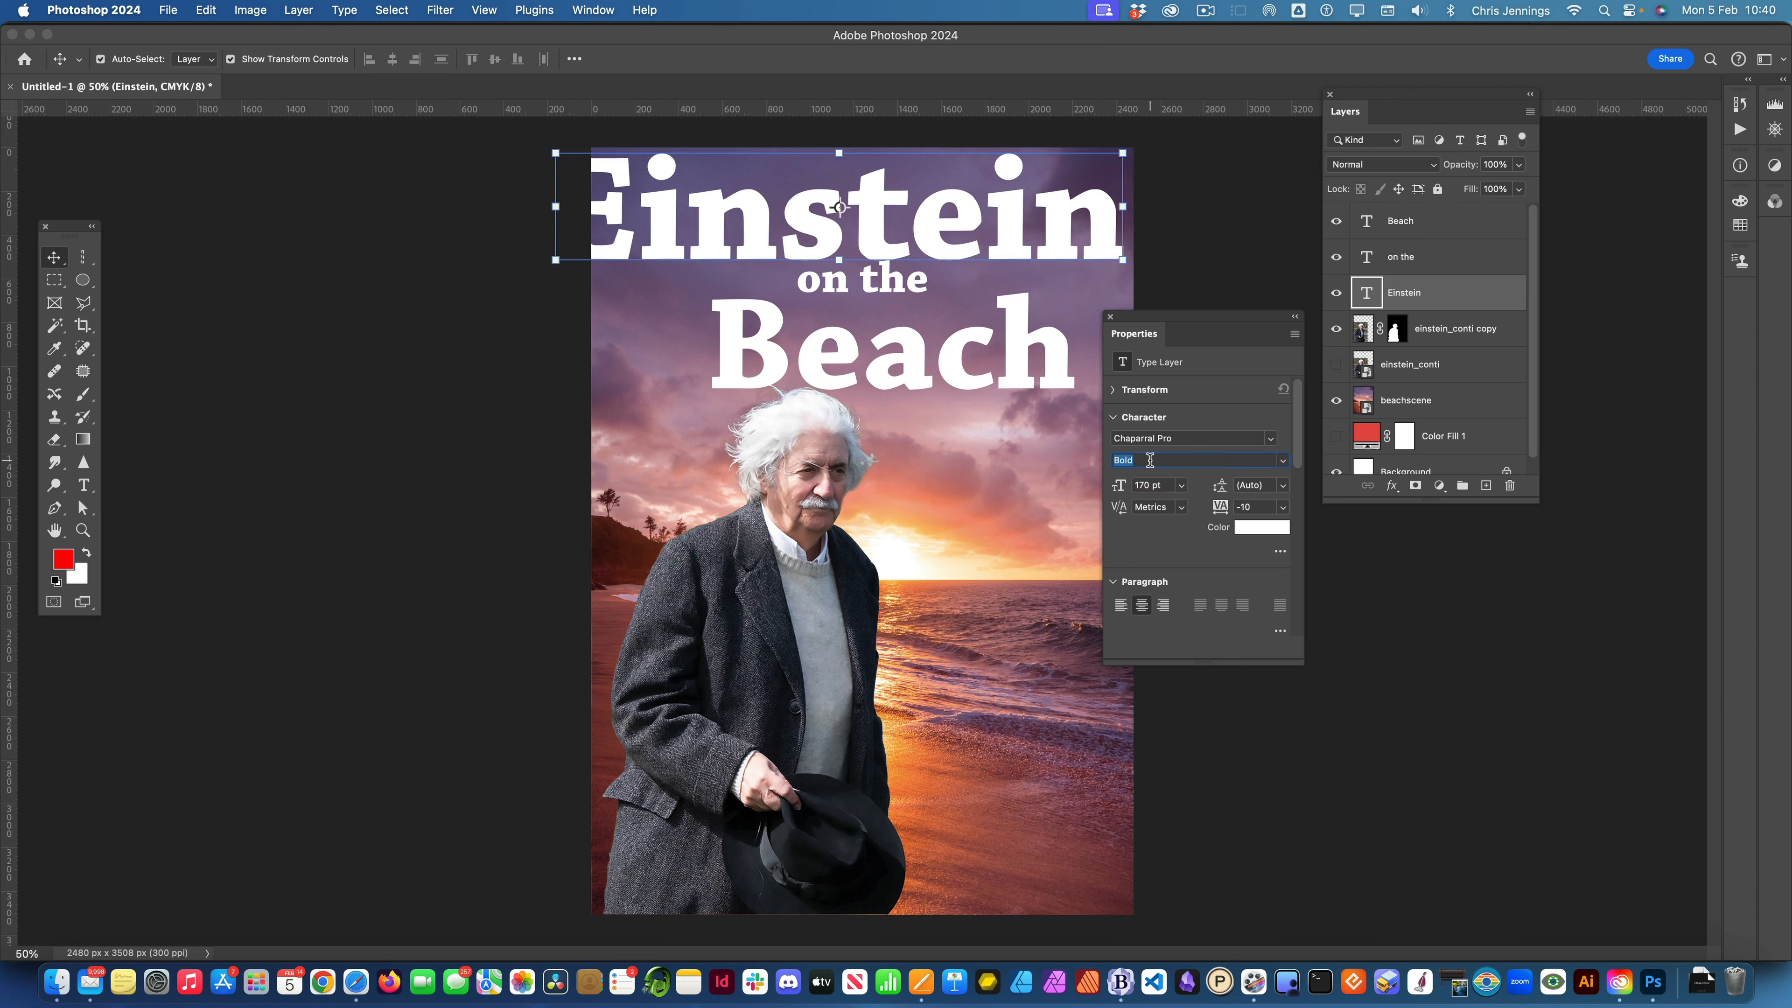
{"action": "left_click", "coordinate": [1150, 485]}
{"action": "key", "text": "BackSpace"}
{"action": "key", "text": "BackSpace"}
{"action": "type", "text": "65"}
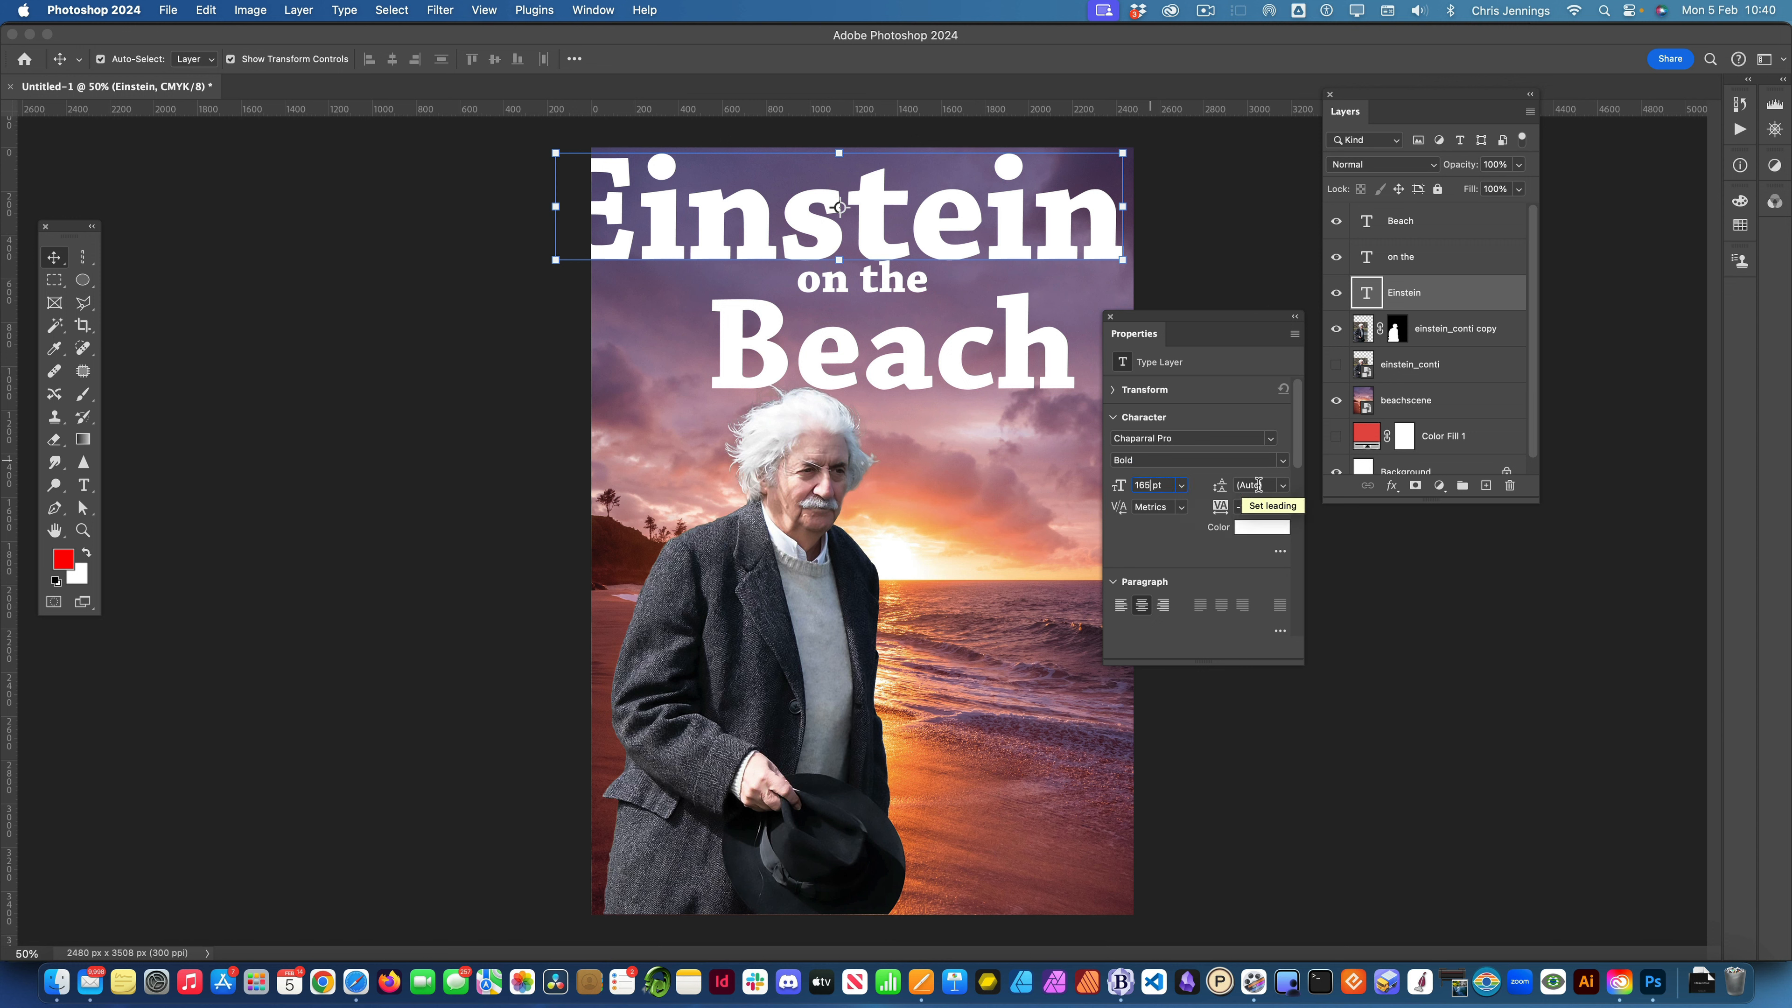
{"action": "key", "text": "Return"}
{"action": "left_click_drag", "start_coordinate": [947, 214], "coordinate": [965, 215]}
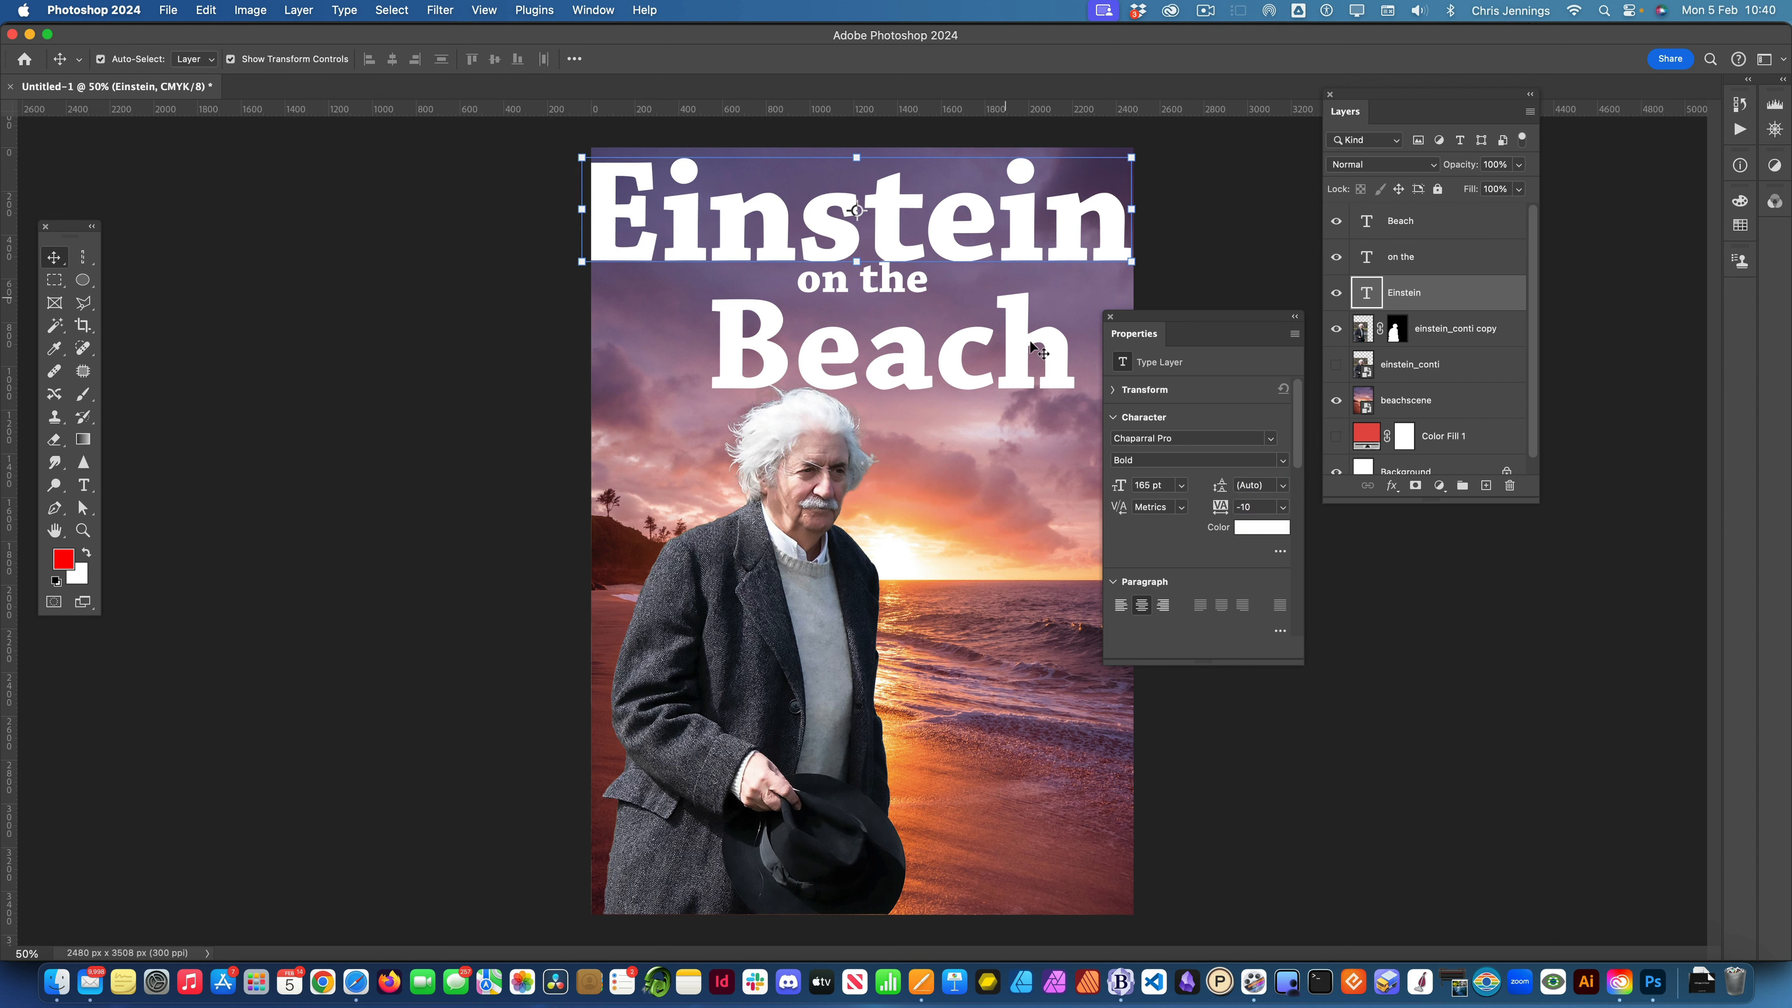
- Set the font size of "Einstein" to 160 pt and reposition it to fit within the page width
{"action": "left_click", "coordinate": [1149, 484]}
{"action": "type", "text": "160"}
{"action": "left_click", "coordinate": [1267, 485]}
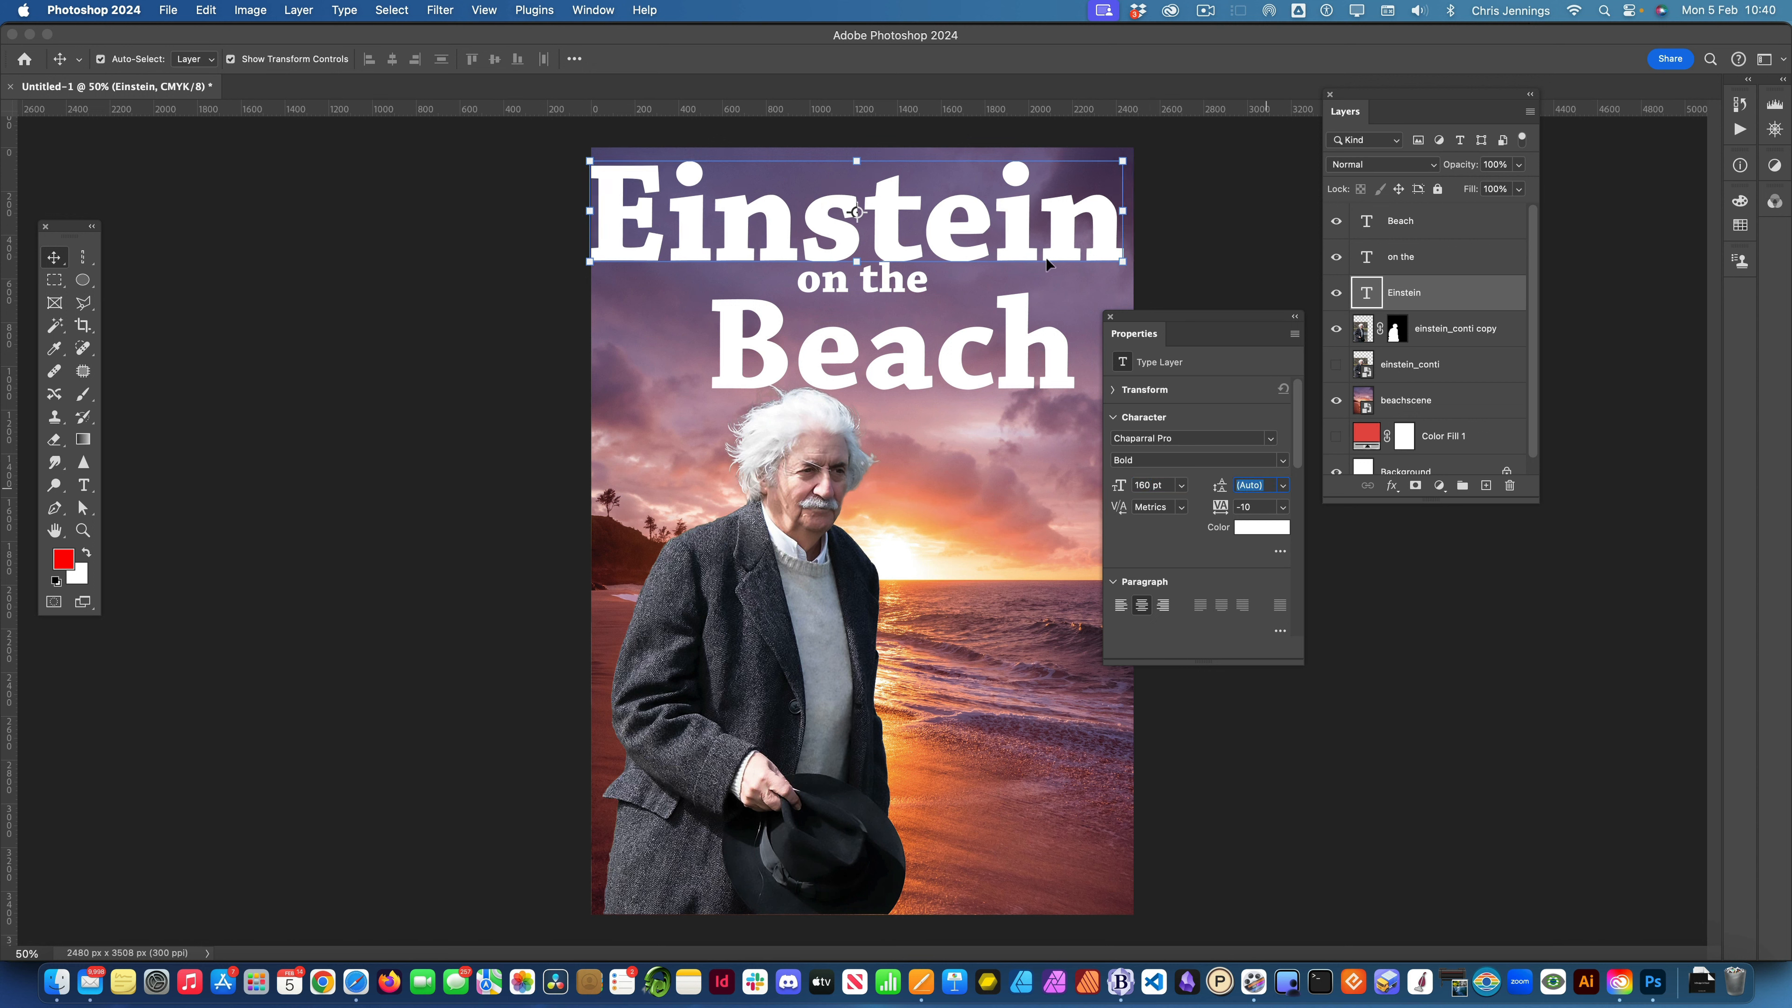
{"action": "left_click_drag", "start_coordinate": [1046, 258], "coordinate": [1046, 248]}
{"action": "key", "text": "super+t"}
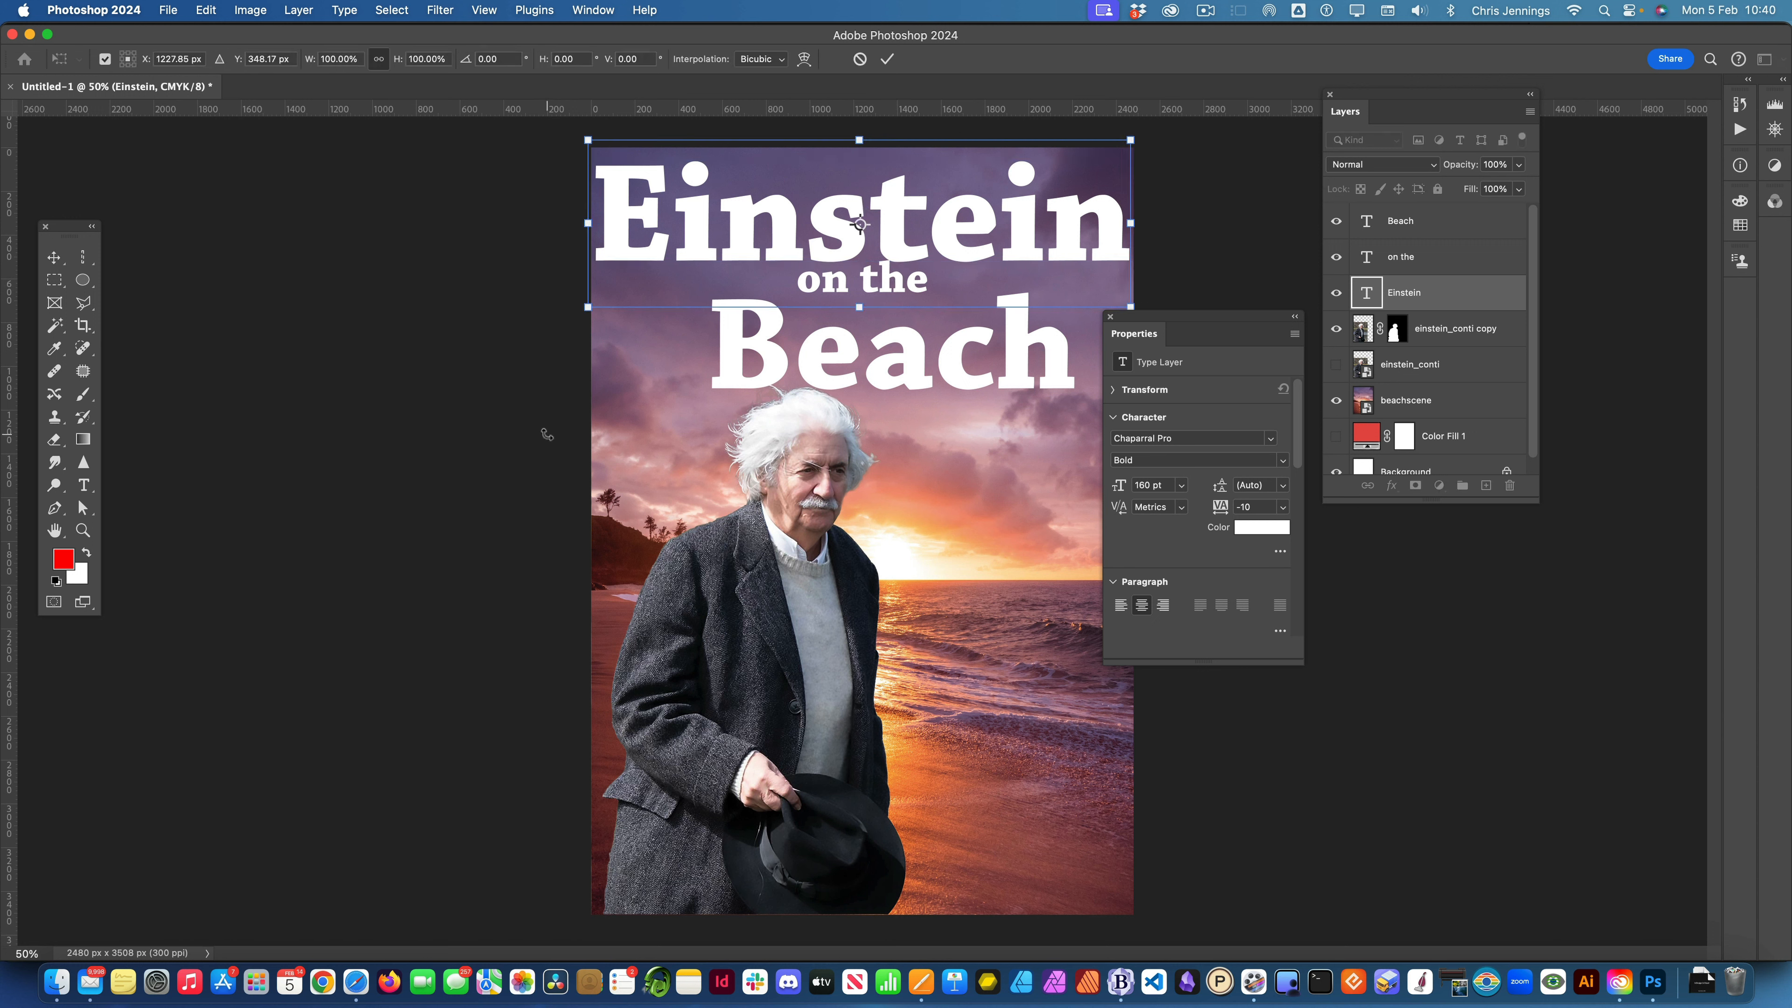
- Scale "Beach" to 89.04% and lower it onto the man's hair, with "on the" nestled above its middle letters
{"action": "left_click", "coordinate": [1449, 267]}
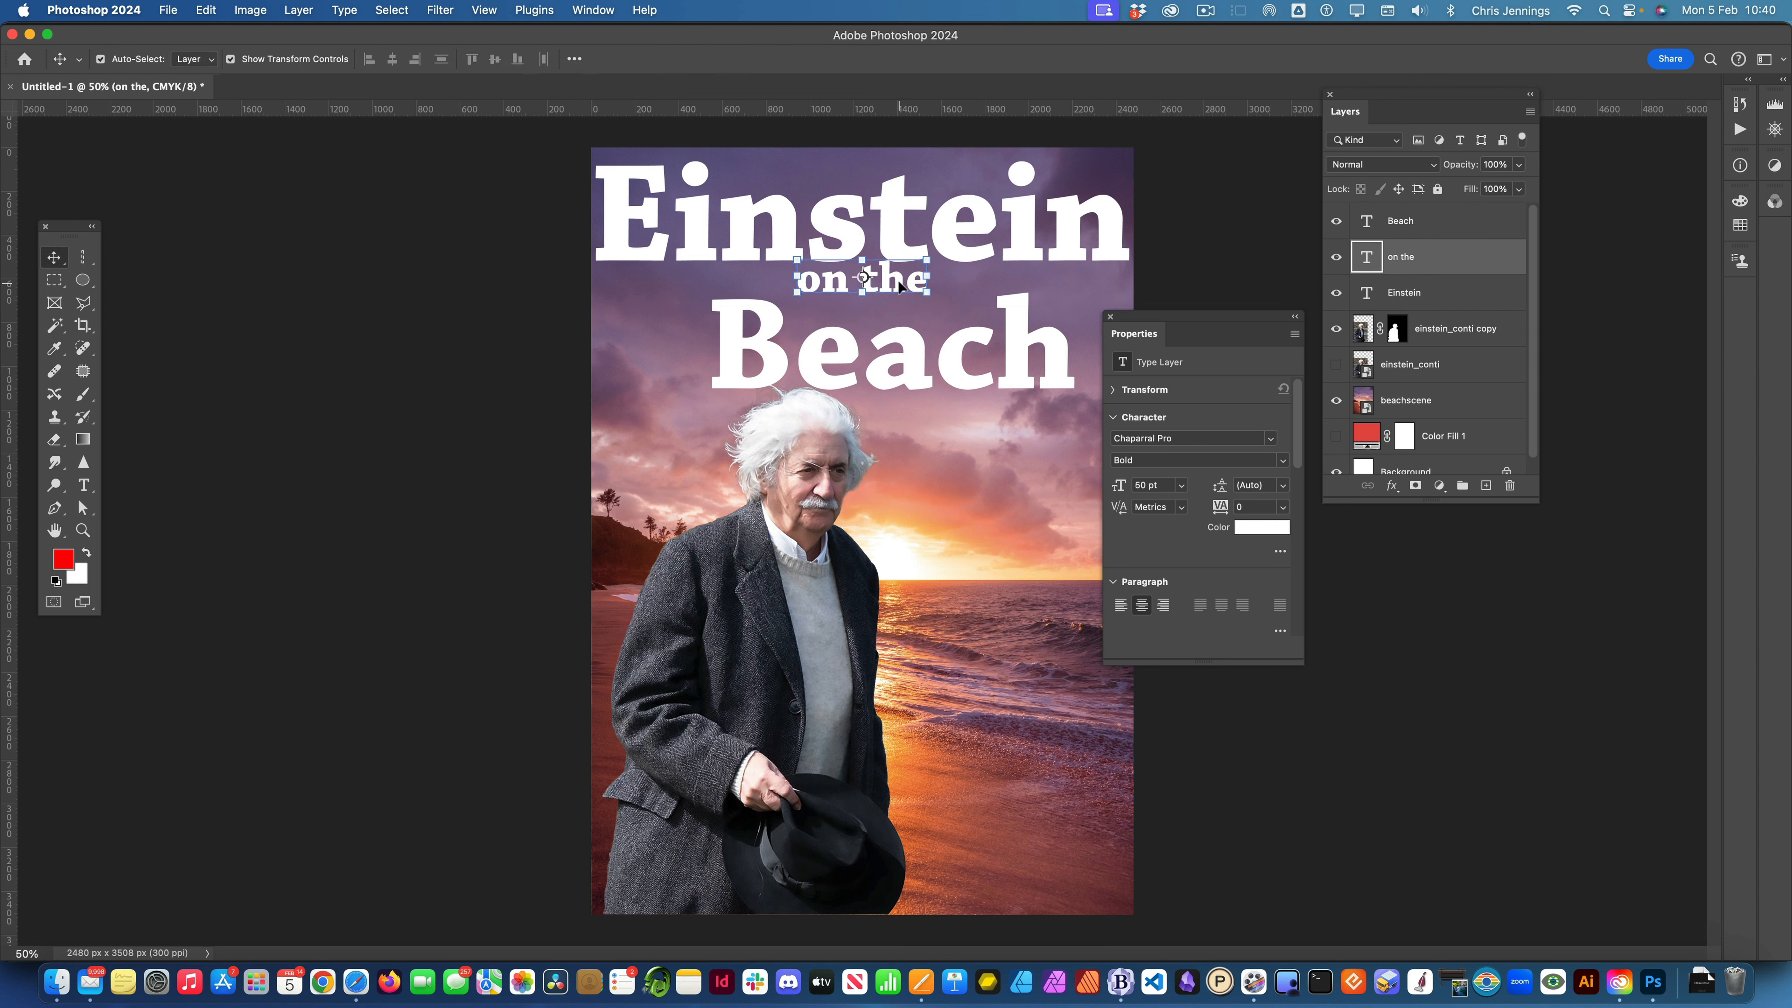
{"action": "left_click_drag", "start_coordinate": [900, 285], "coordinate": [955, 307]}
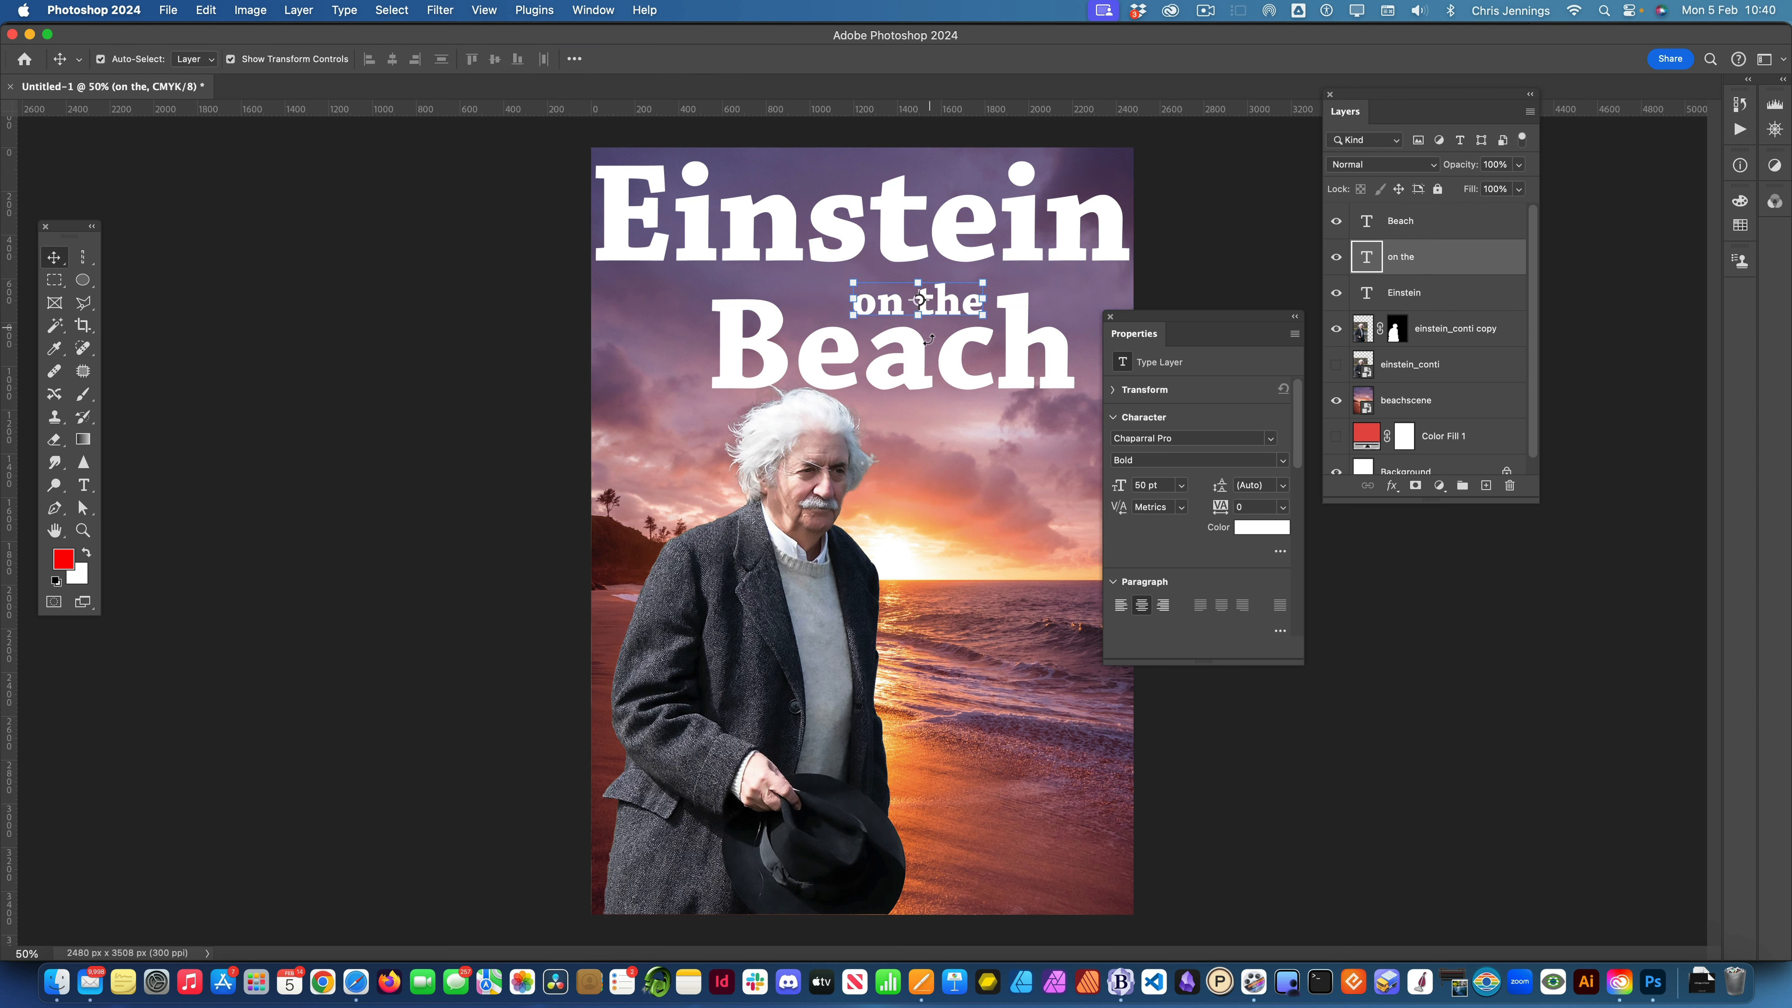
{"action": "left_click", "coordinate": [853, 240]}
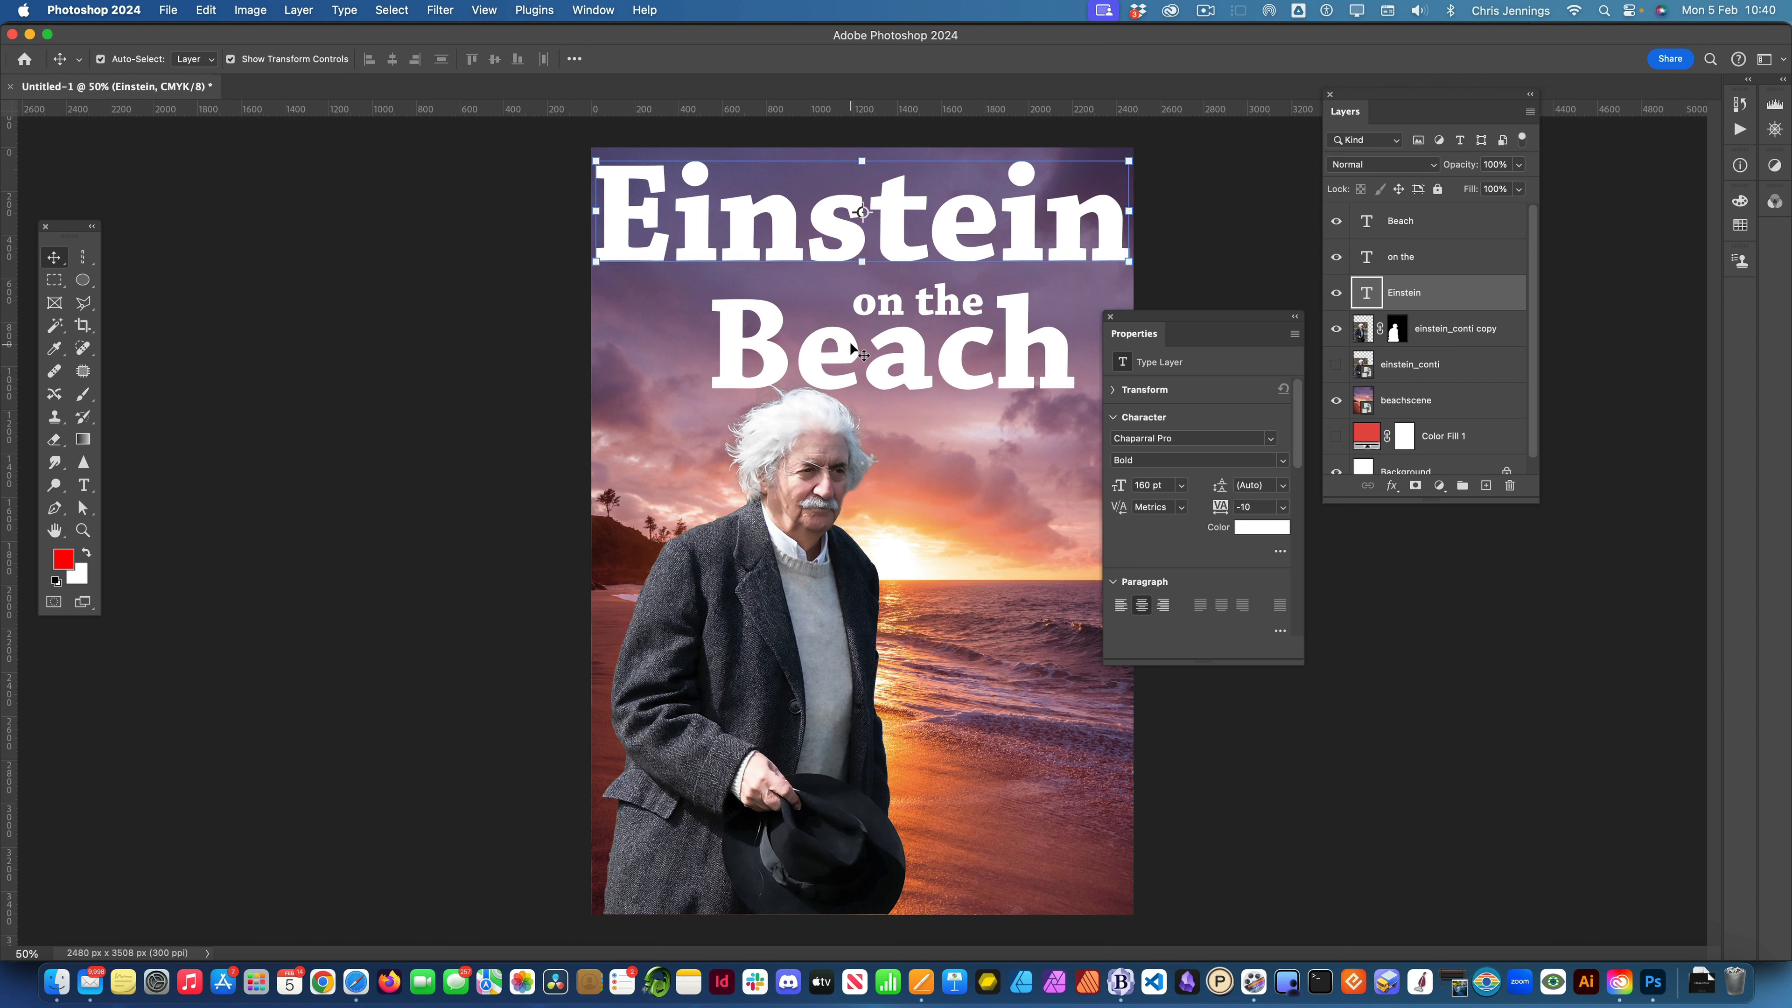
{"action": "left_click_drag", "start_coordinate": [848, 344], "coordinate": [893, 316]}
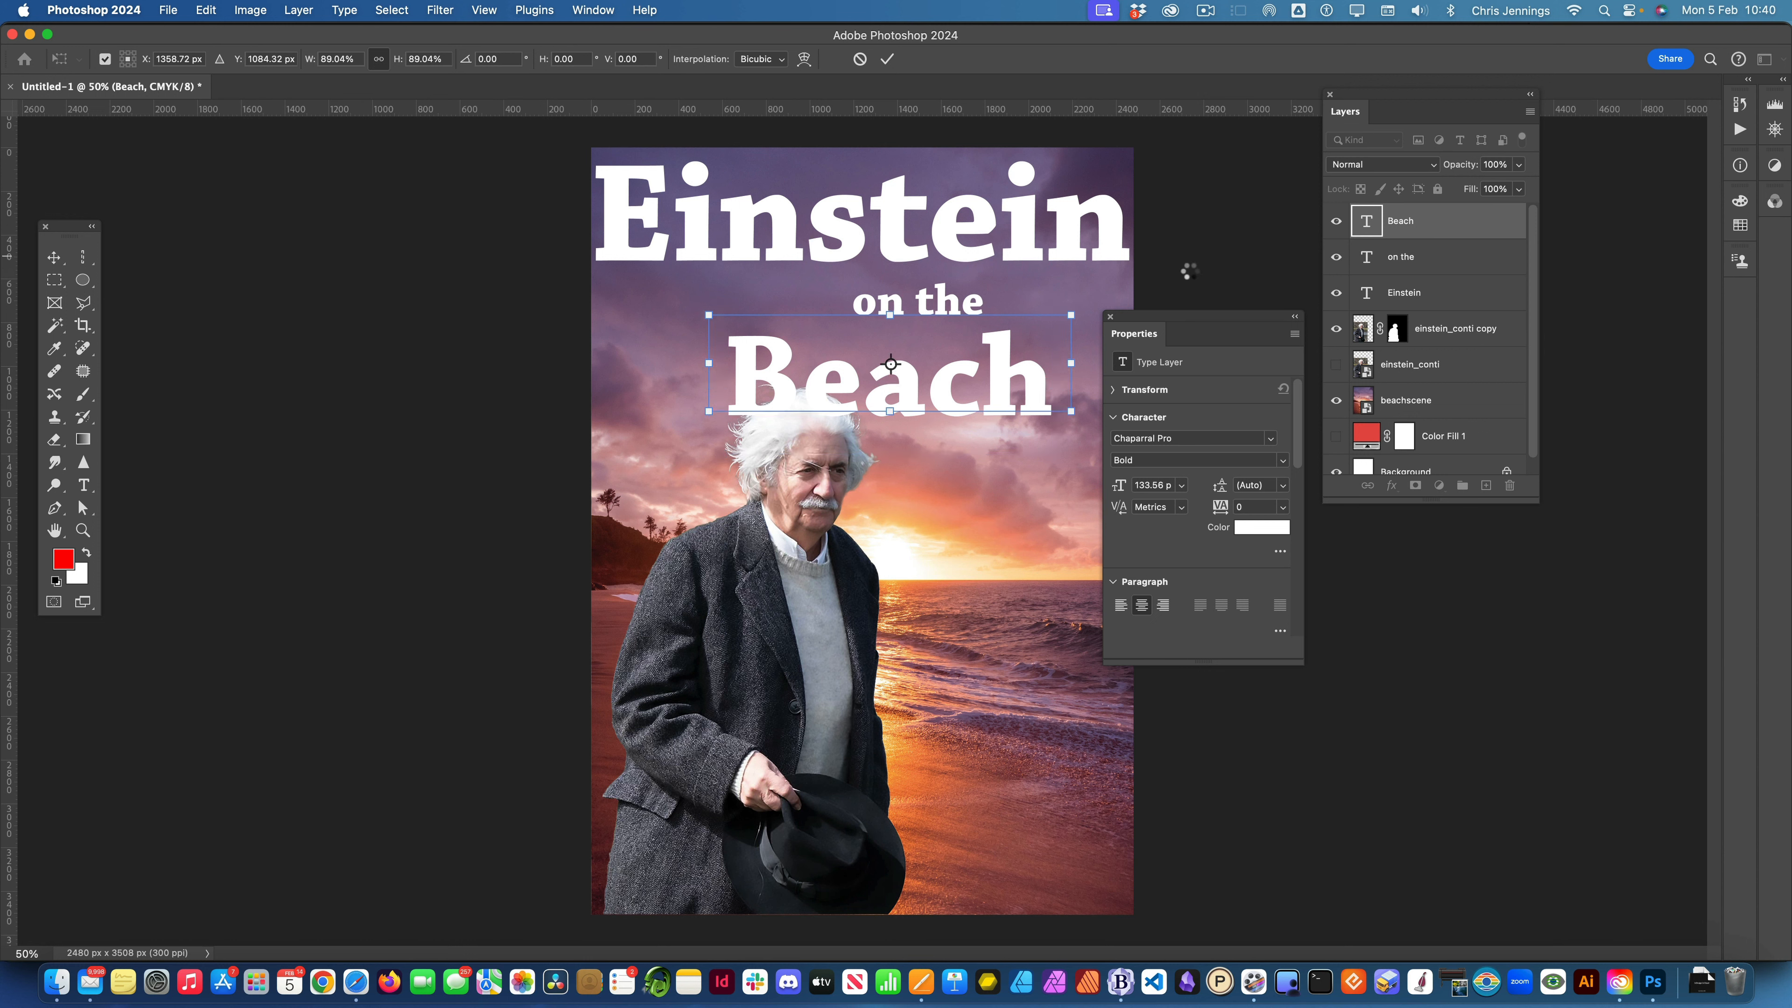
{"action": "left_click", "coordinate": [1401, 256]}
{"action": "left_click_drag", "start_coordinate": [891, 307], "coordinate": [877, 337]}
- Leave text editing of "Einstein" without altering its wording and move the line down close above "on the"
{"action": "left_click", "coordinate": [836, 228]}
{"action": "double_click", "coordinate": [836, 228]}
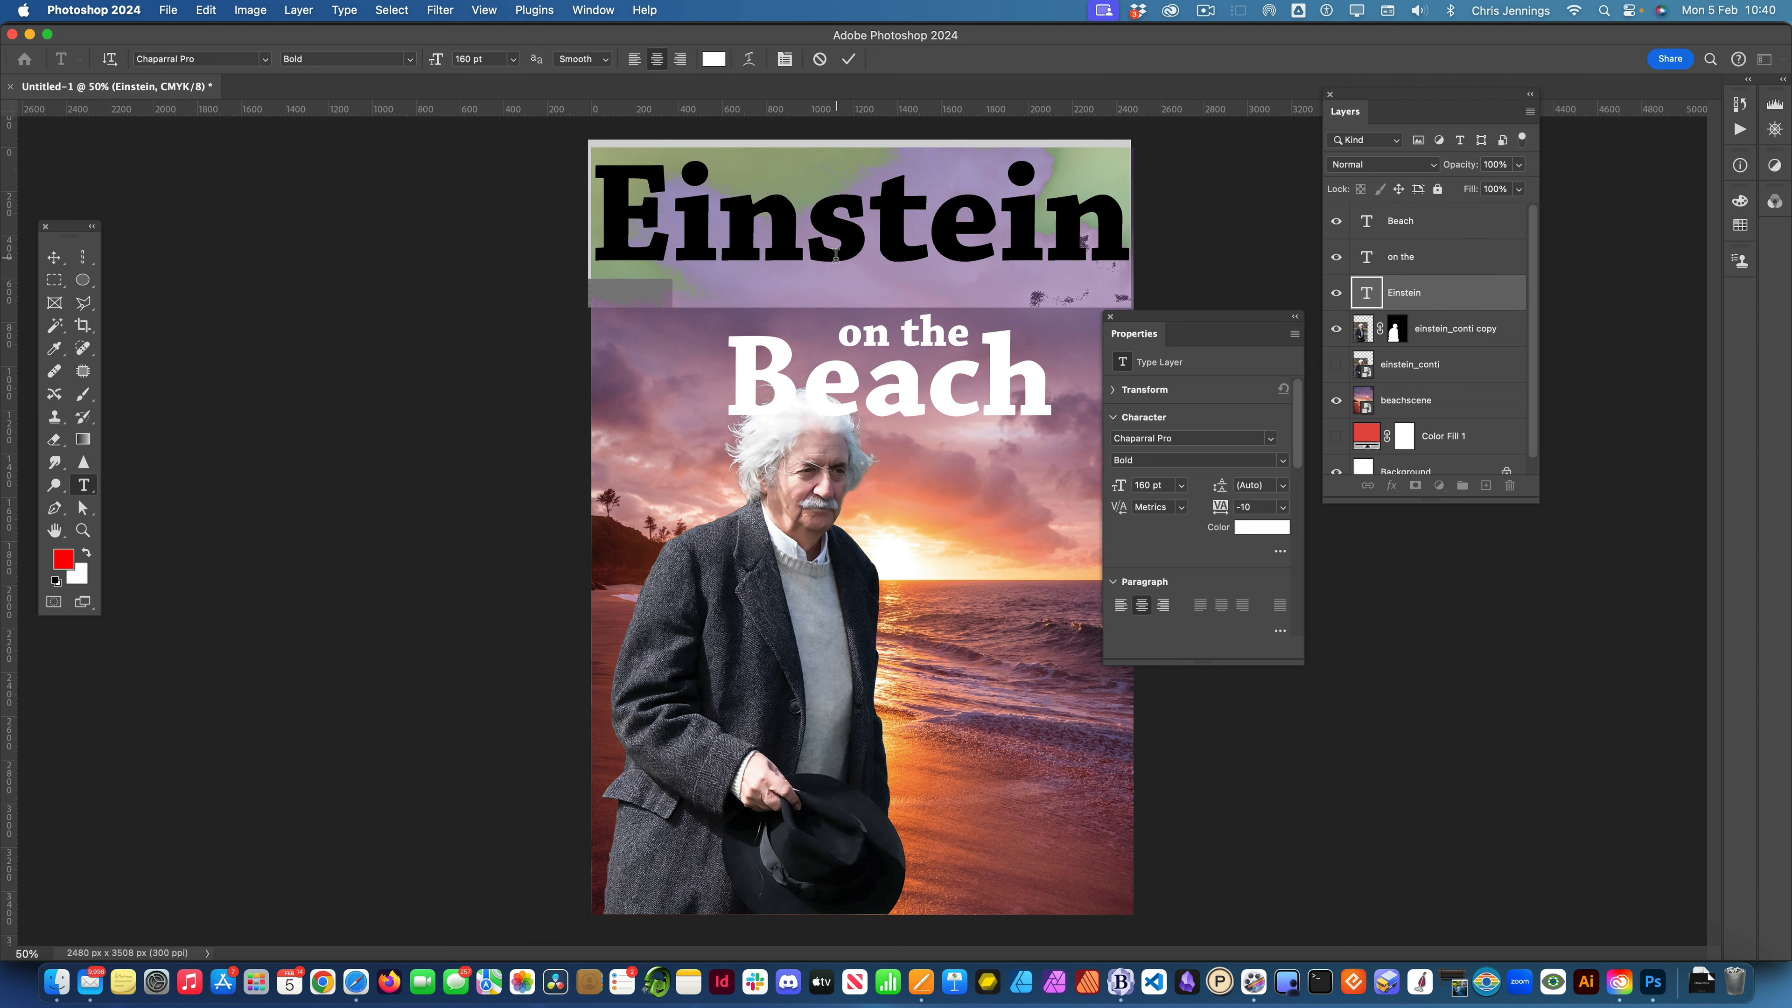
{"action": "left_click", "coordinate": [1394, 231]}
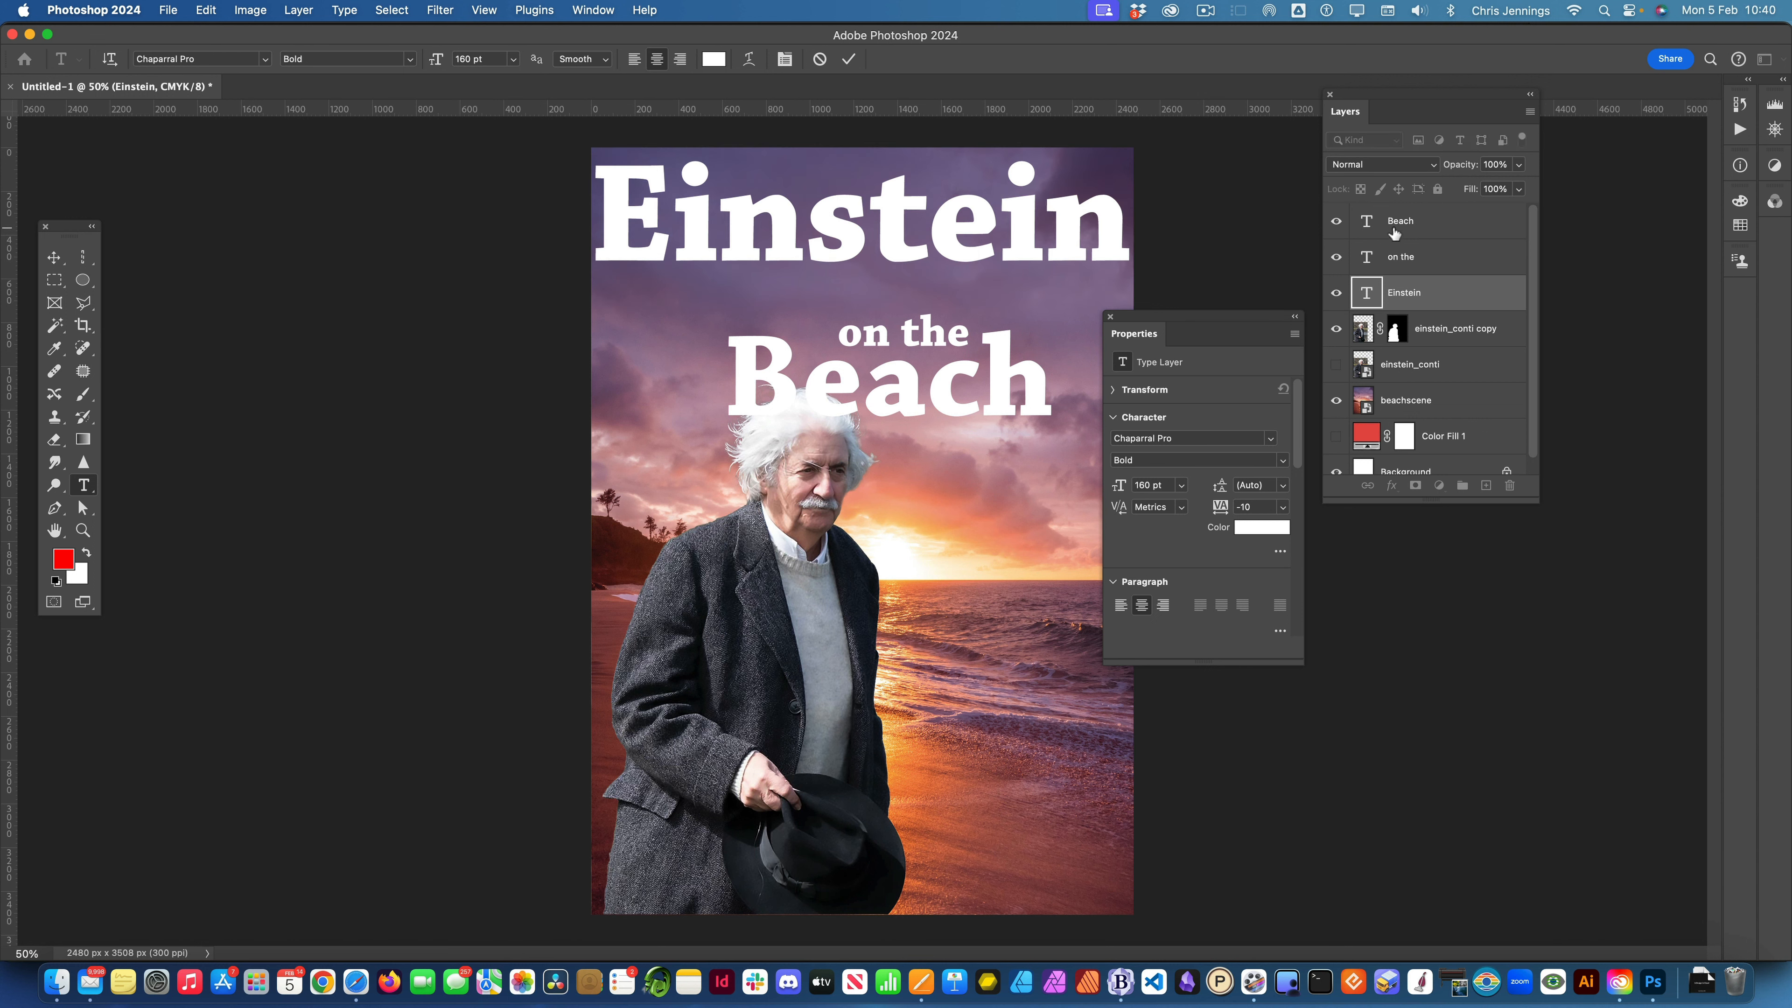
{"action": "left_click", "coordinate": [1413, 293]}
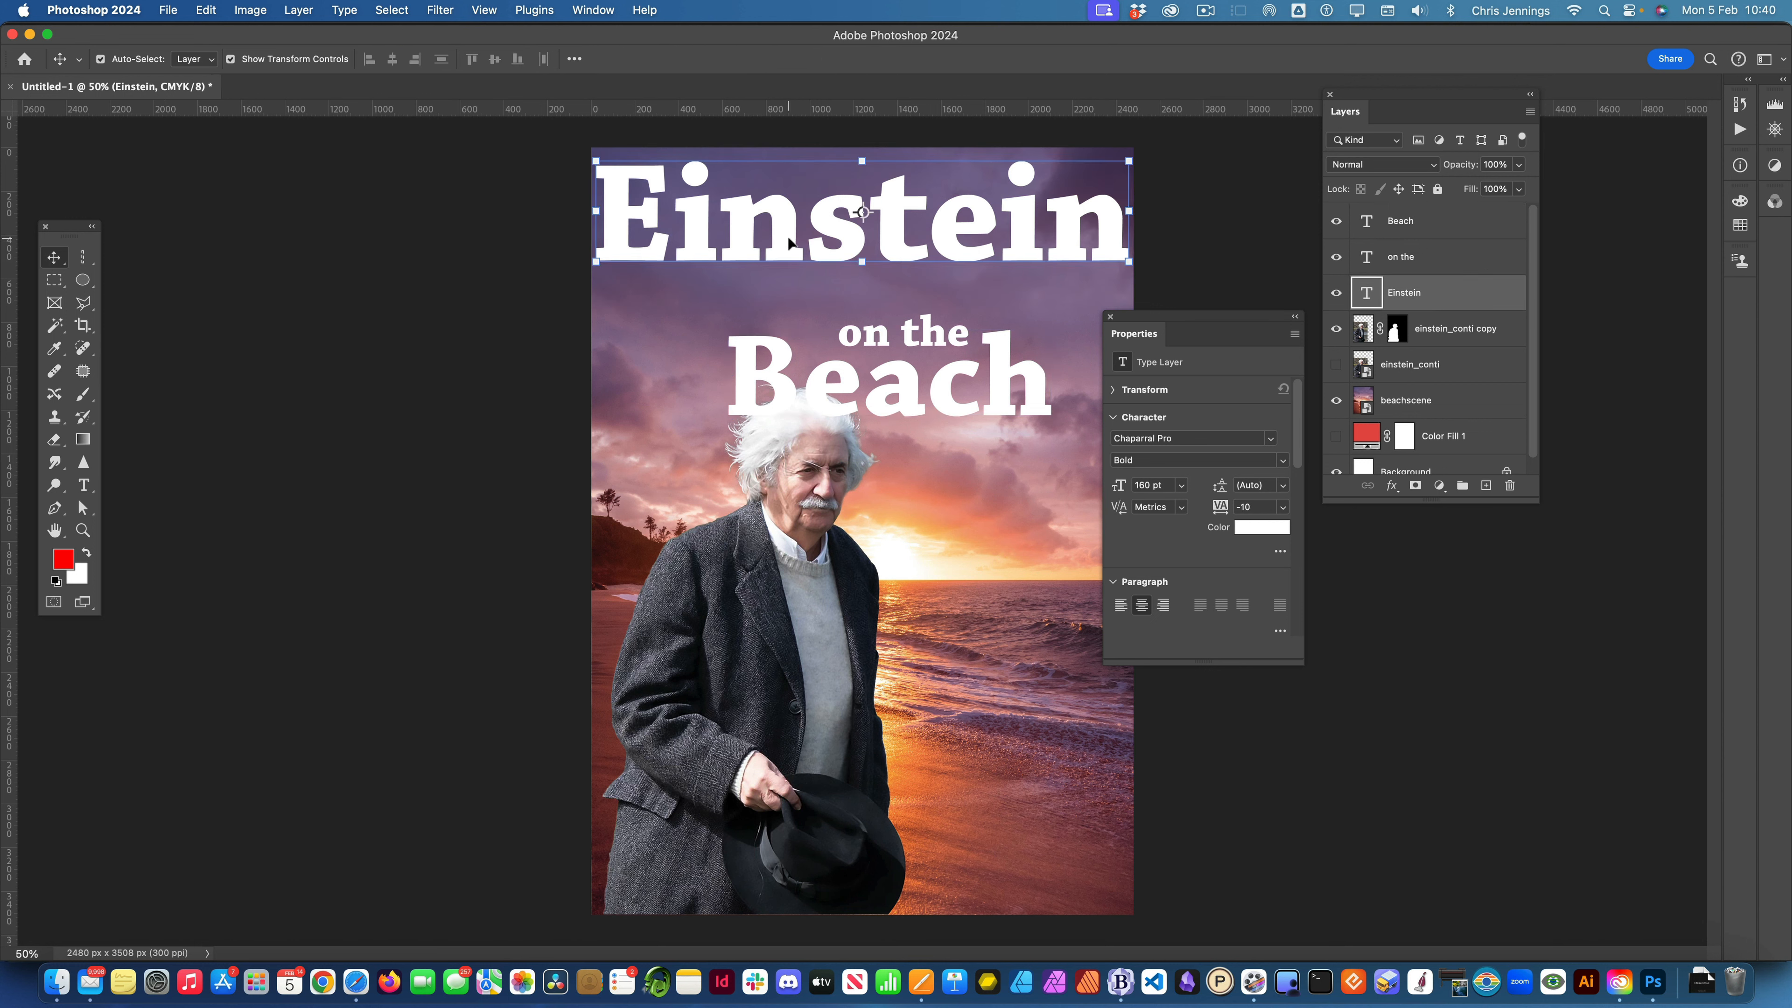
{"action": "left_click_drag", "start_coordinate": [771, 237], "coordinate": [773, 276]}
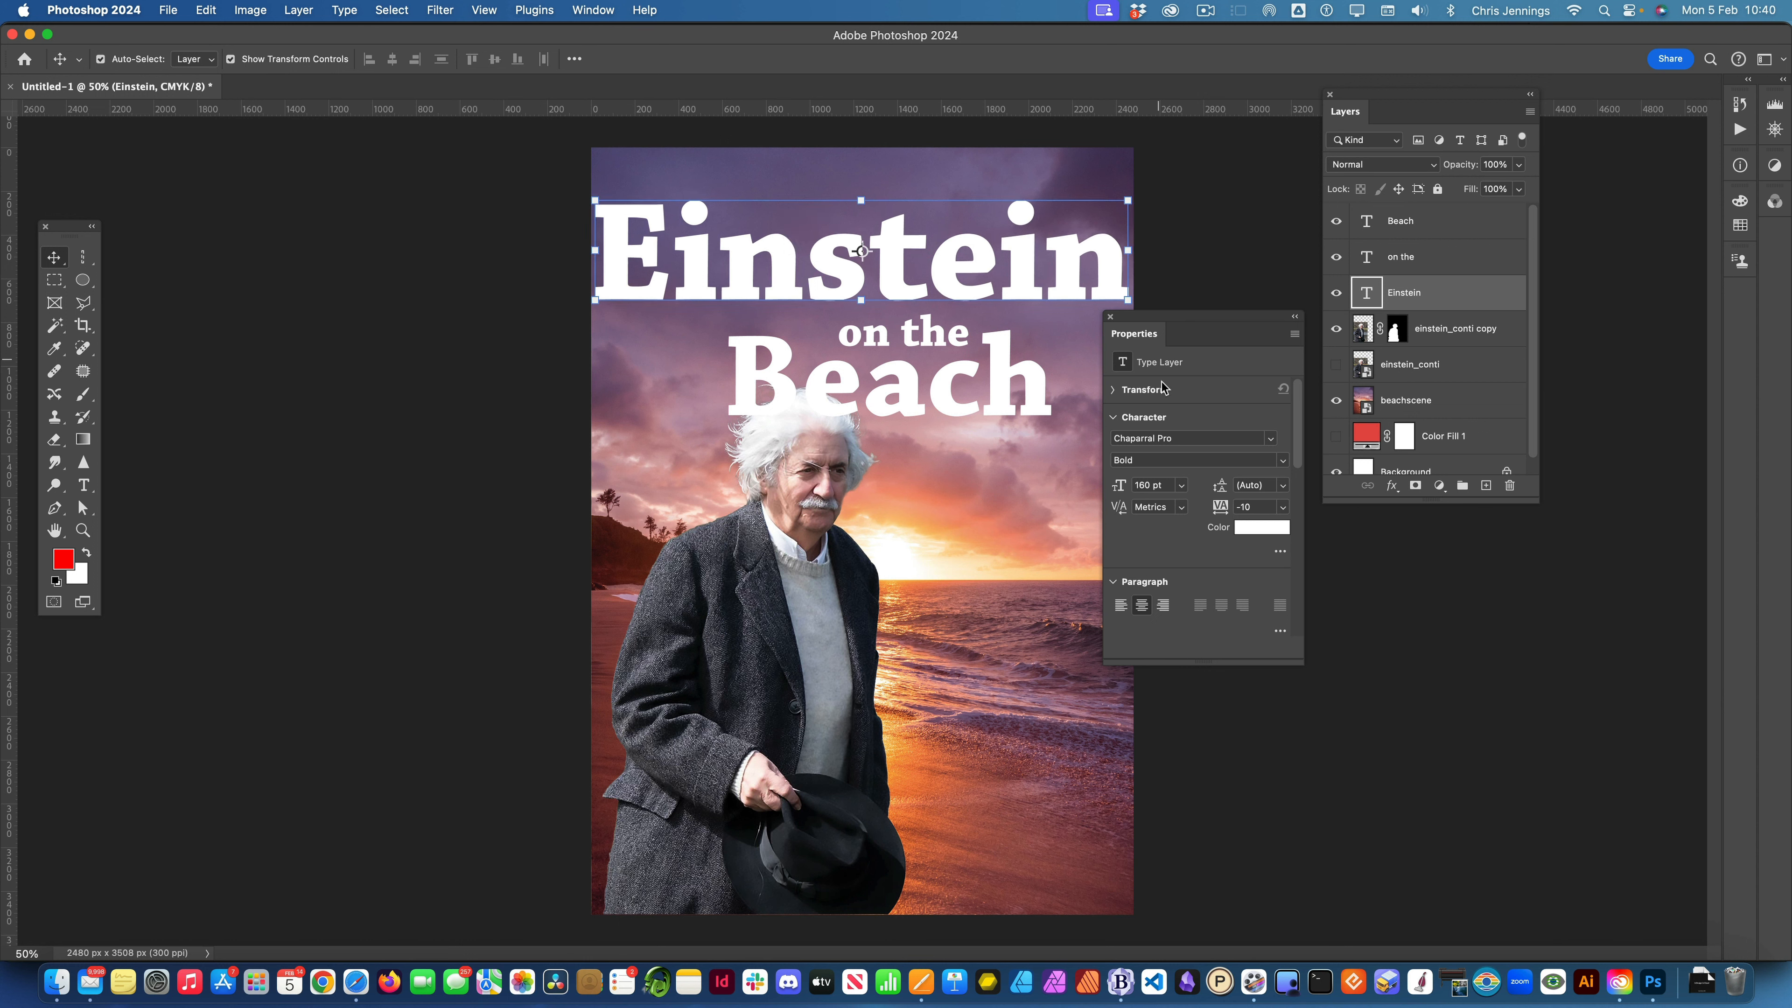
{"action": "left_click", "coordinate": [1133, 485]}
{"action": "type", "text": "1500"}
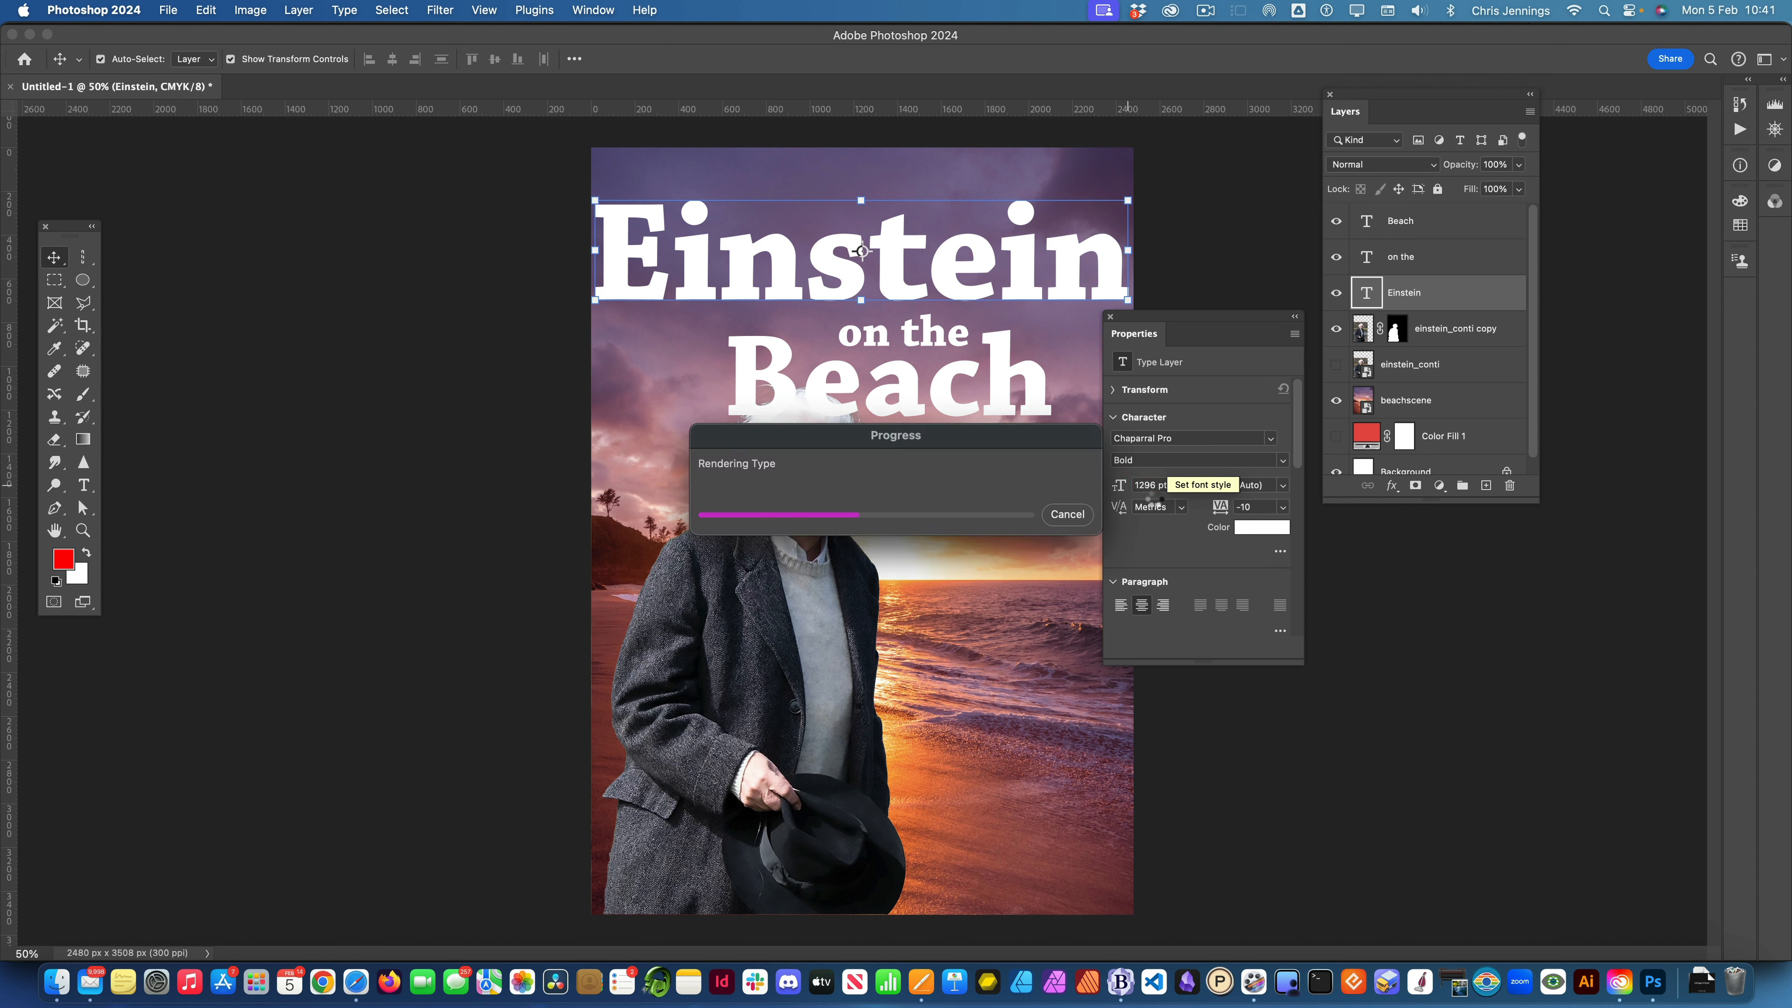
{"action": "left_click", "coordinate": [1067, 514]}
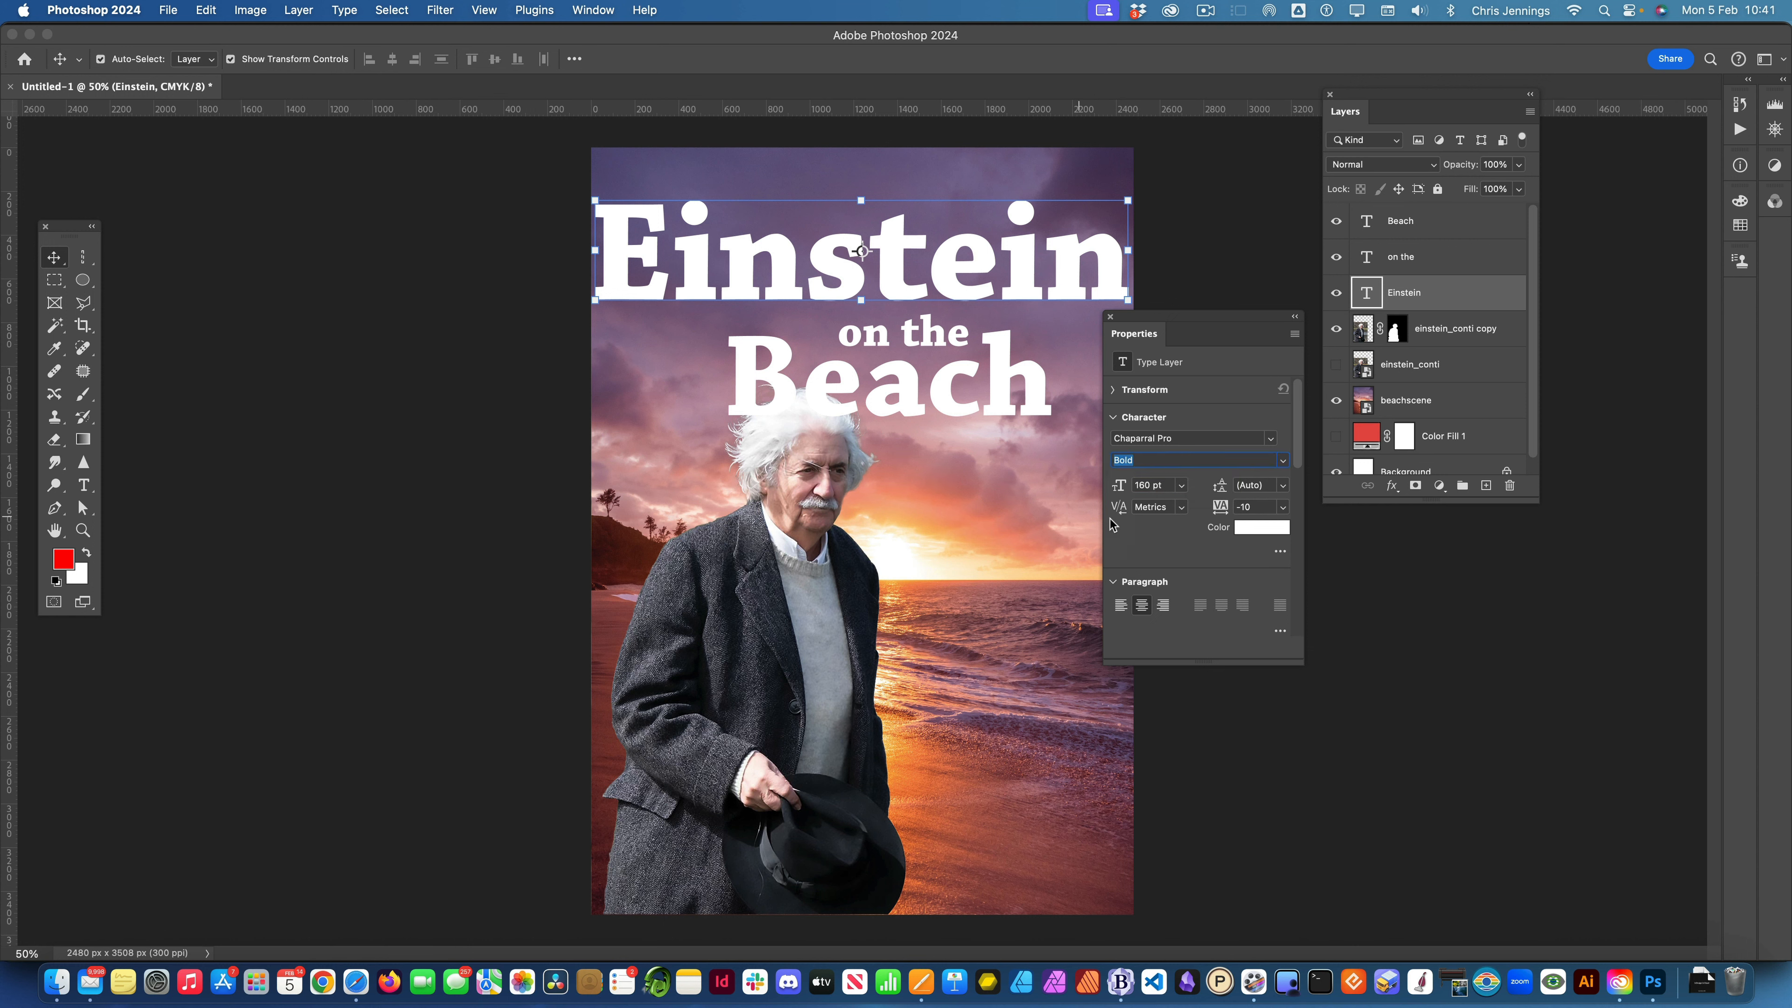
- Set the font size of "Einstein" to 150 pt and raise the line close to the page's upper edge
{"action": "left_click", "coordinate": [1149, 485]}
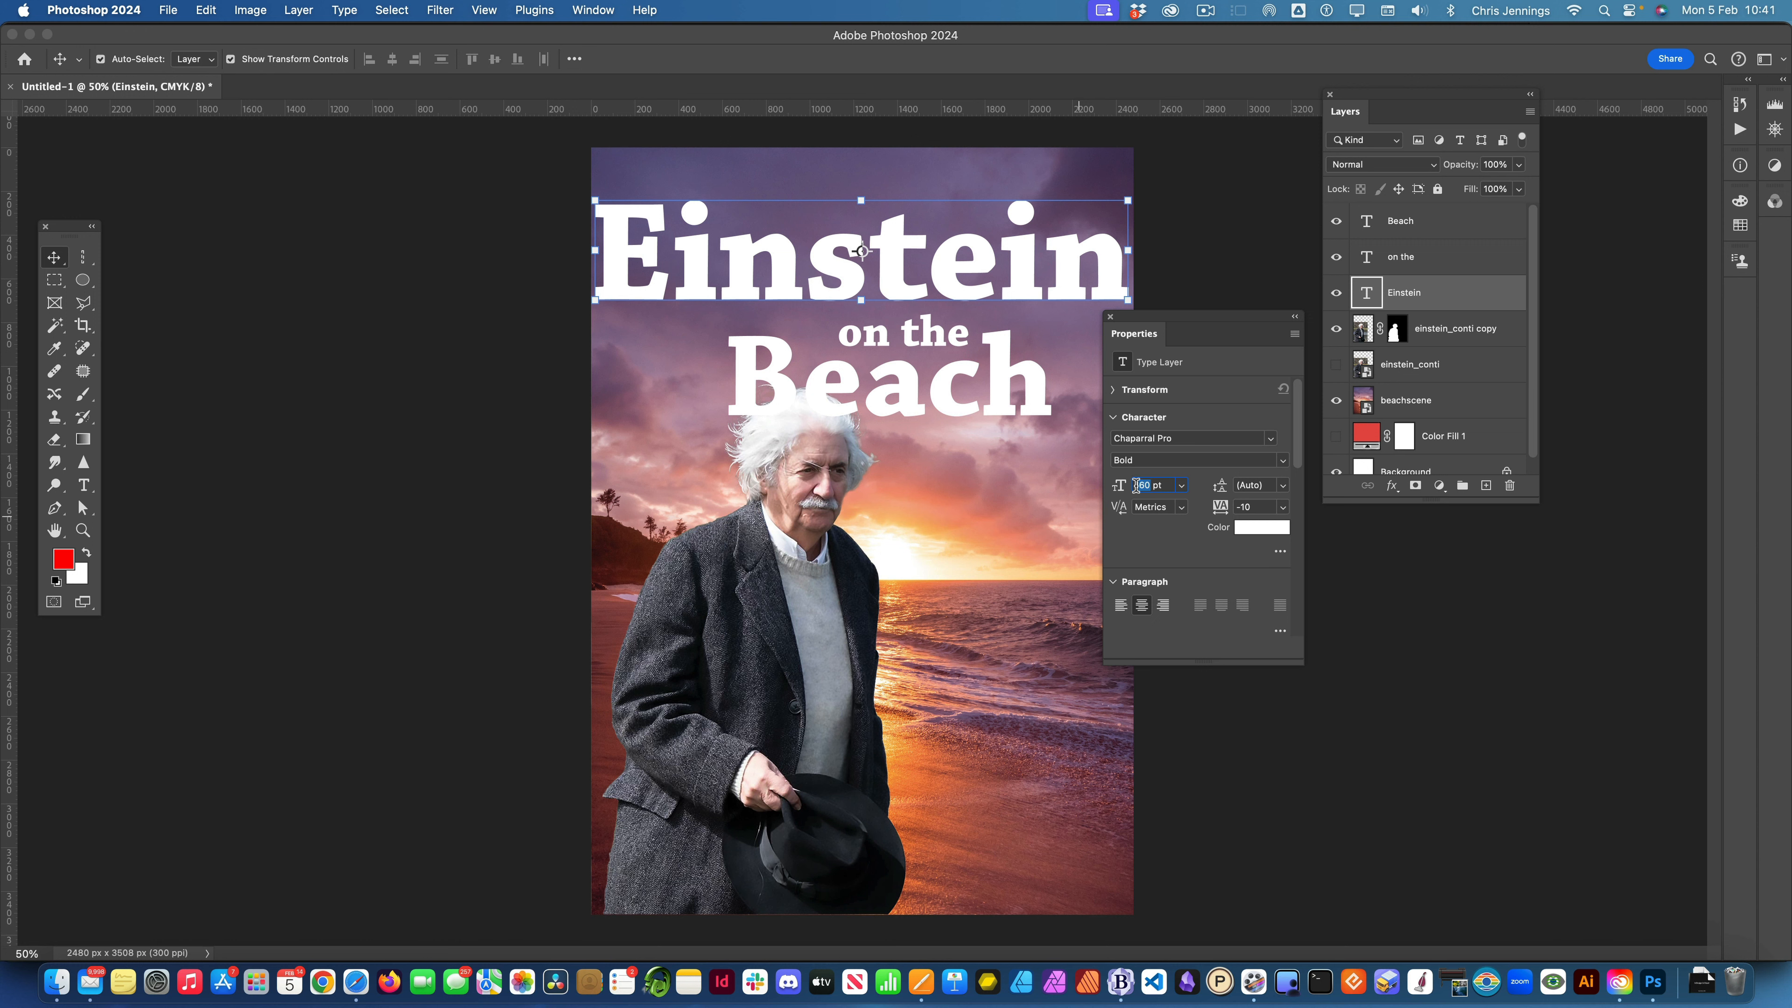
{"action": "left_click", "coordinate": [1172, 463]}
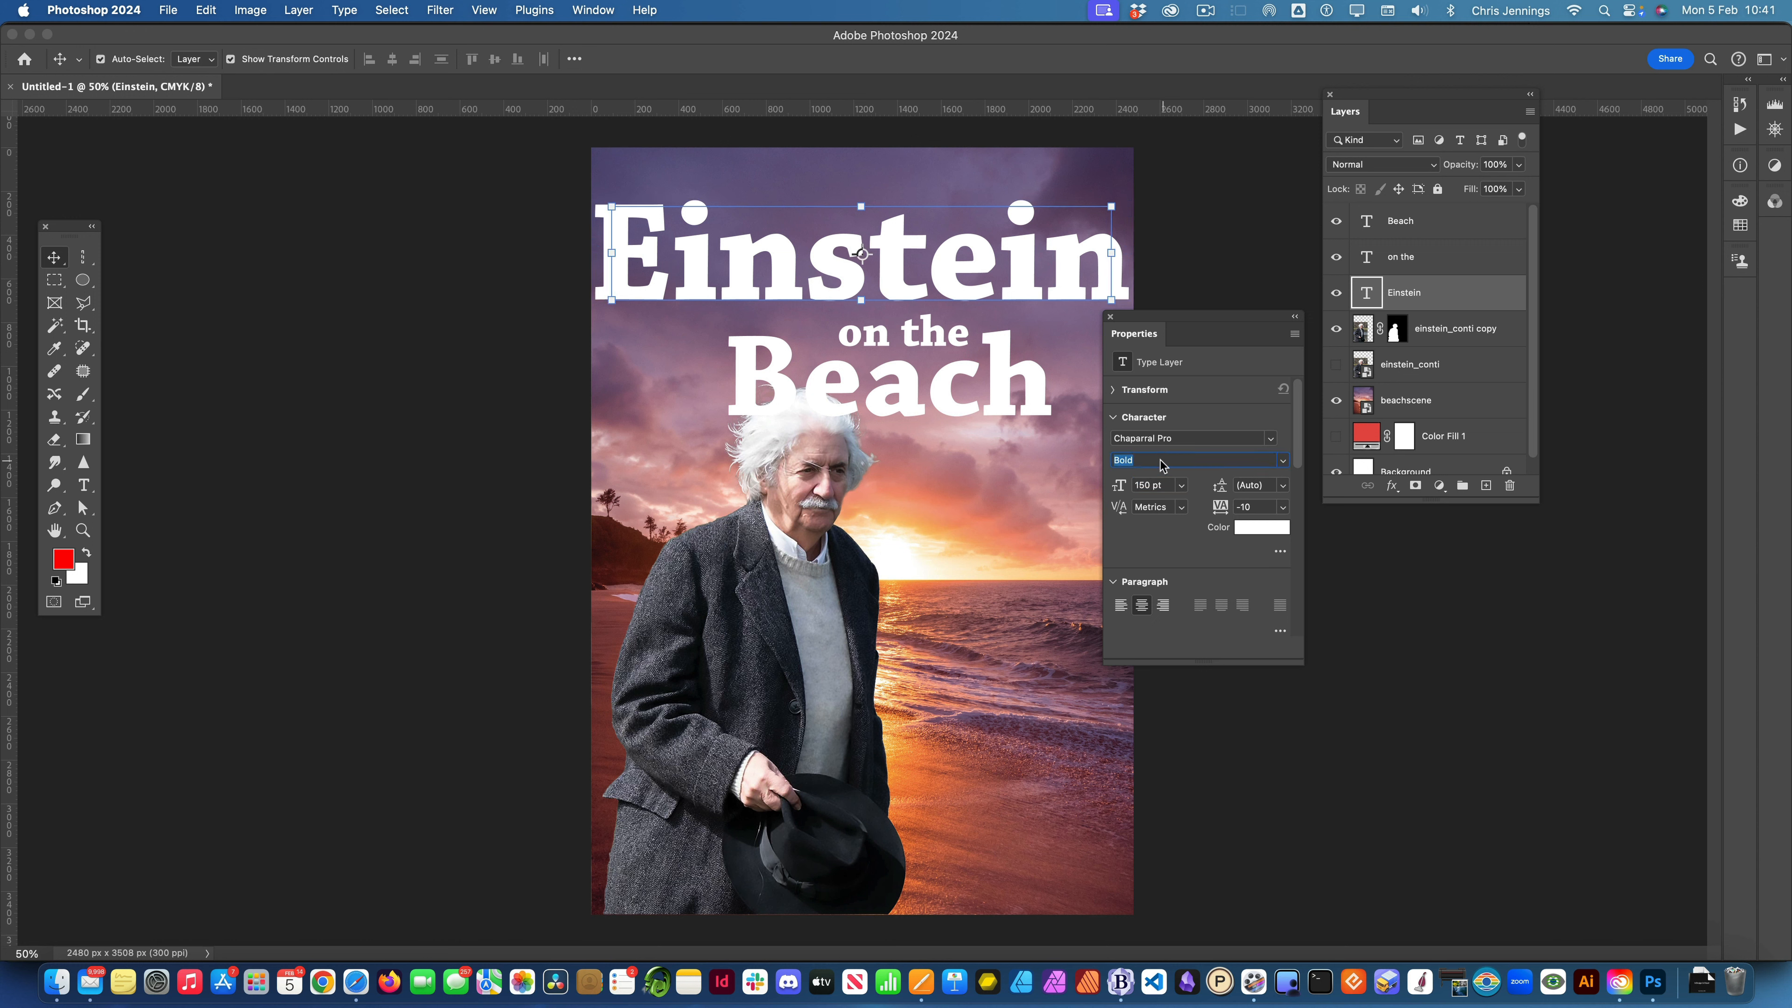
{"action": "mouse_move", "coordinate": [886, 270]}
{"action": "left_mouse_down"}
{"action": "mouse_move", "coordinate": [890, 286]}
{"action": "mouse_move", "coordinate": [895, 260]}
{"action": "left_mouse_up"}
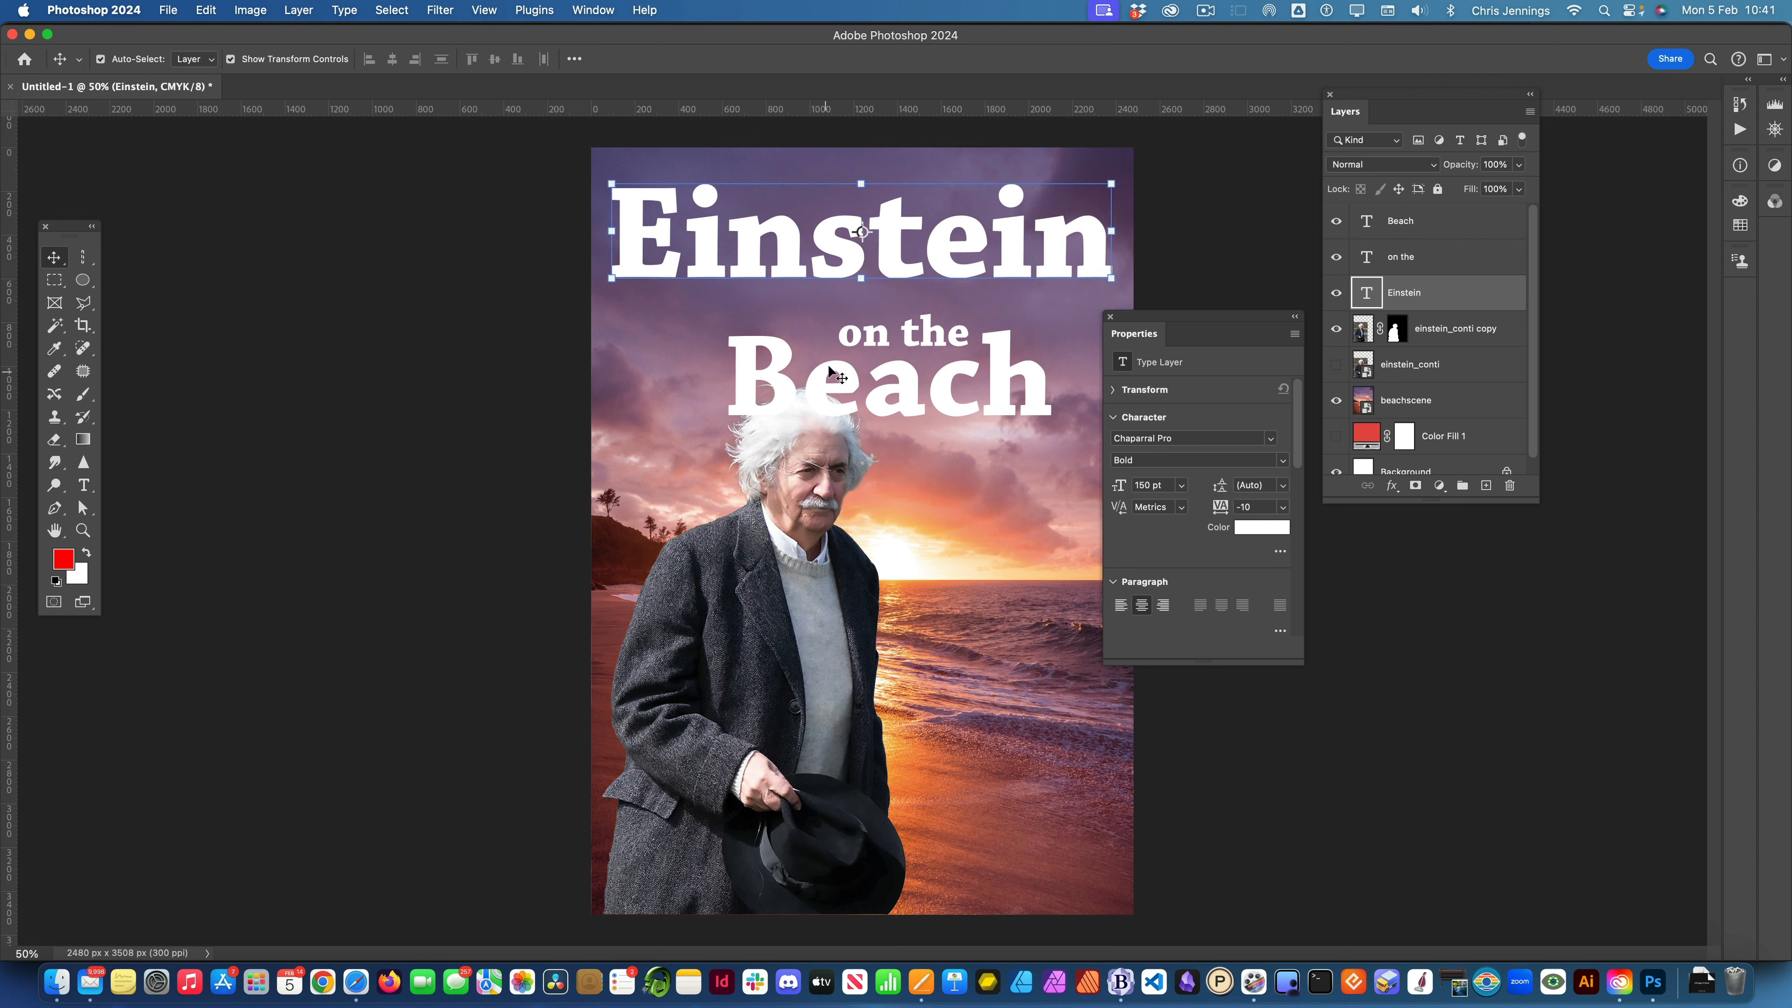
{"action": "left_click_drag", "start_coordinate": [830, 262], "coordinate": [789, 236]}
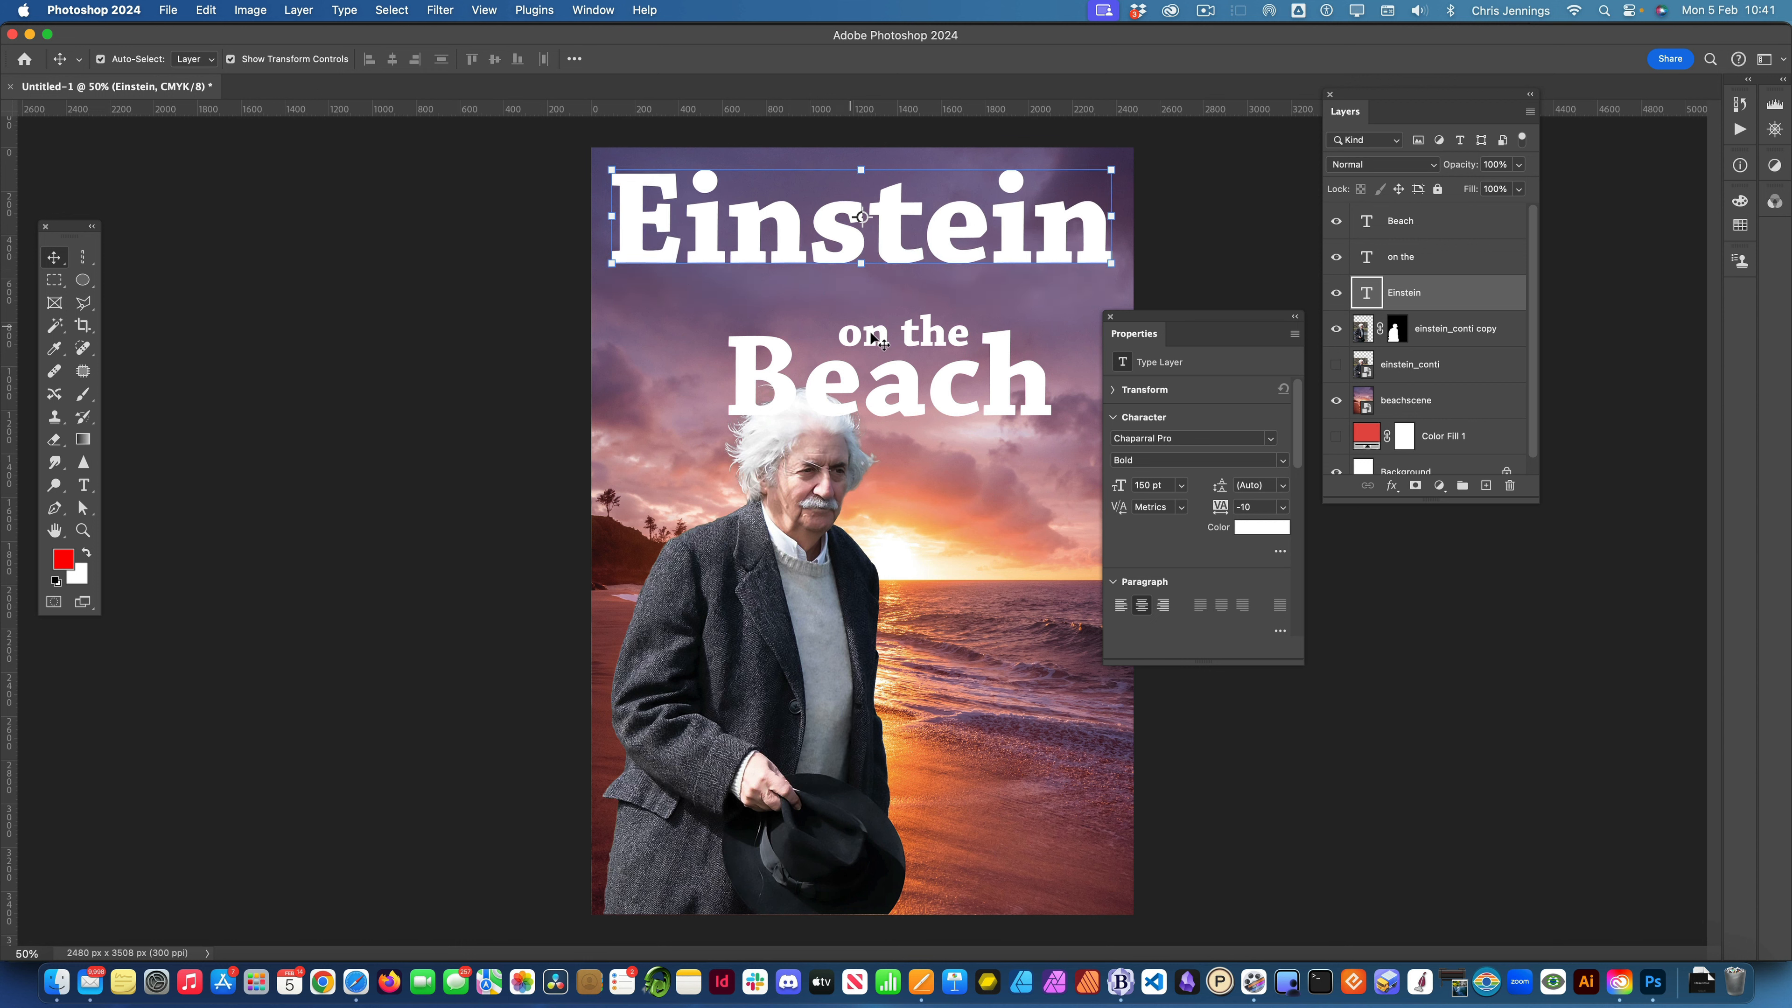
- Try to move "on the" up into the gap between "Einstein" and "Beach"
{"action": "left_click", "coordinate": [906, 332]}
{"action": "left_click_drag", "start_coordinate": [904, 329], "coordinate": [881, 319]}
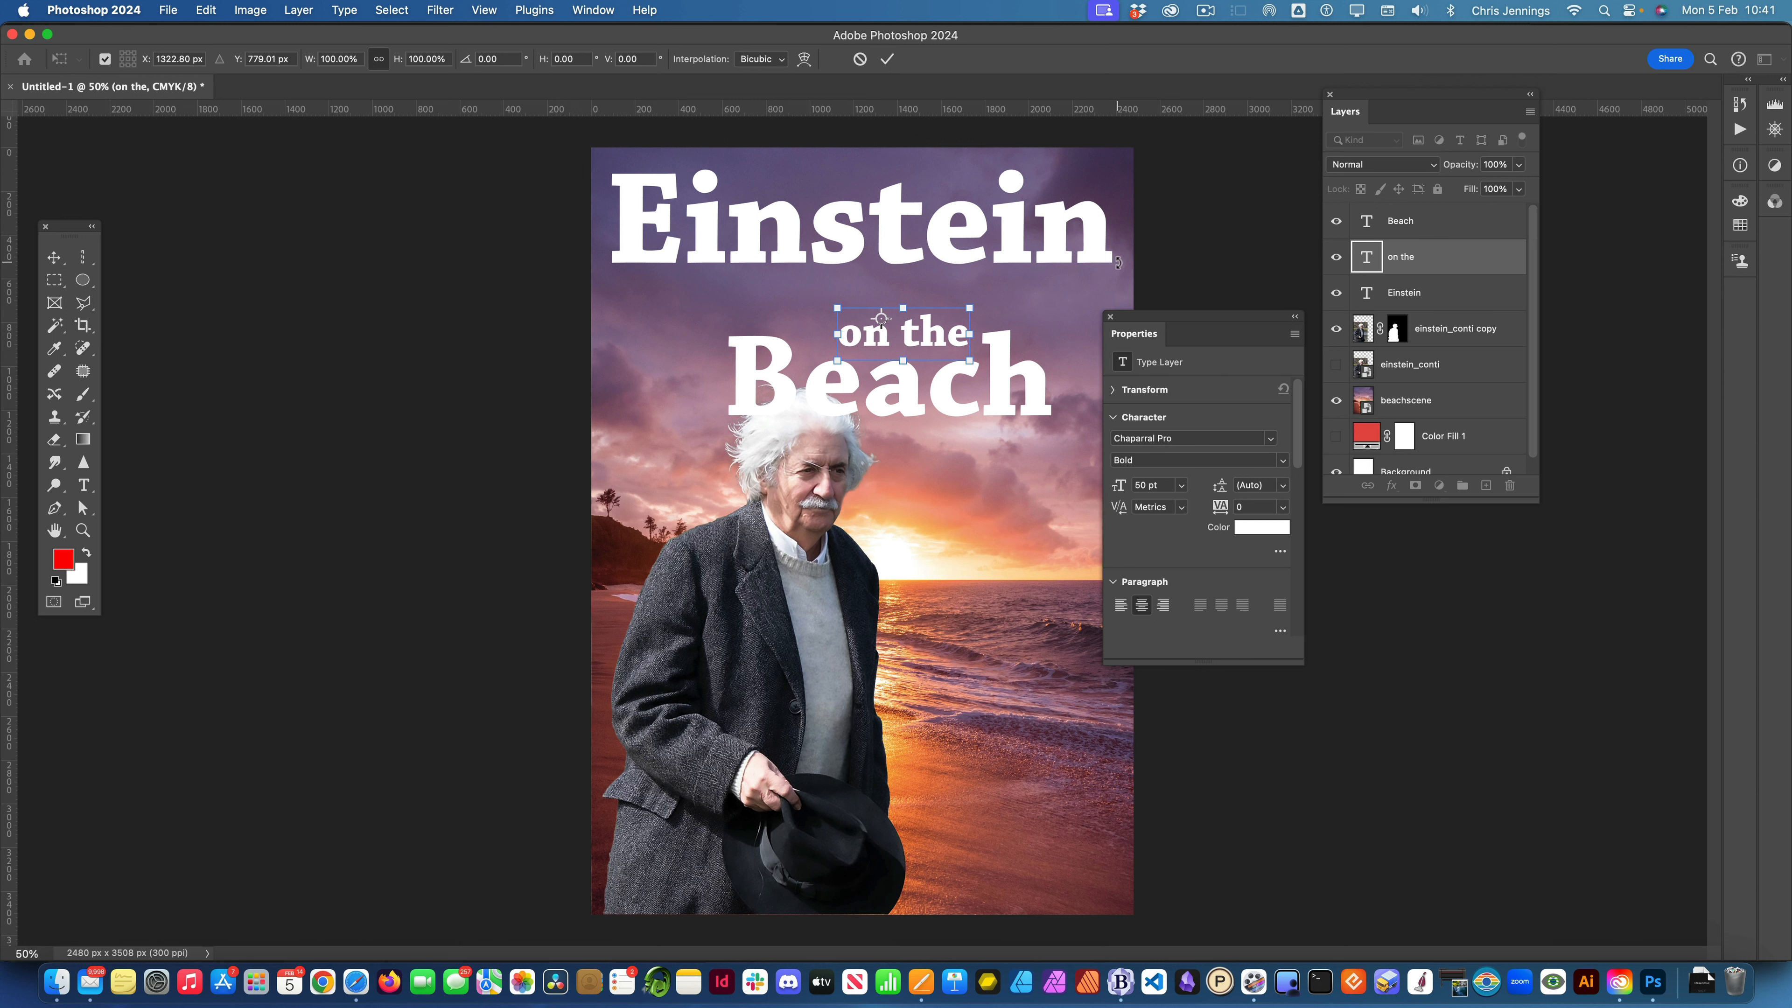
{"action": "key", "text": "Return"}
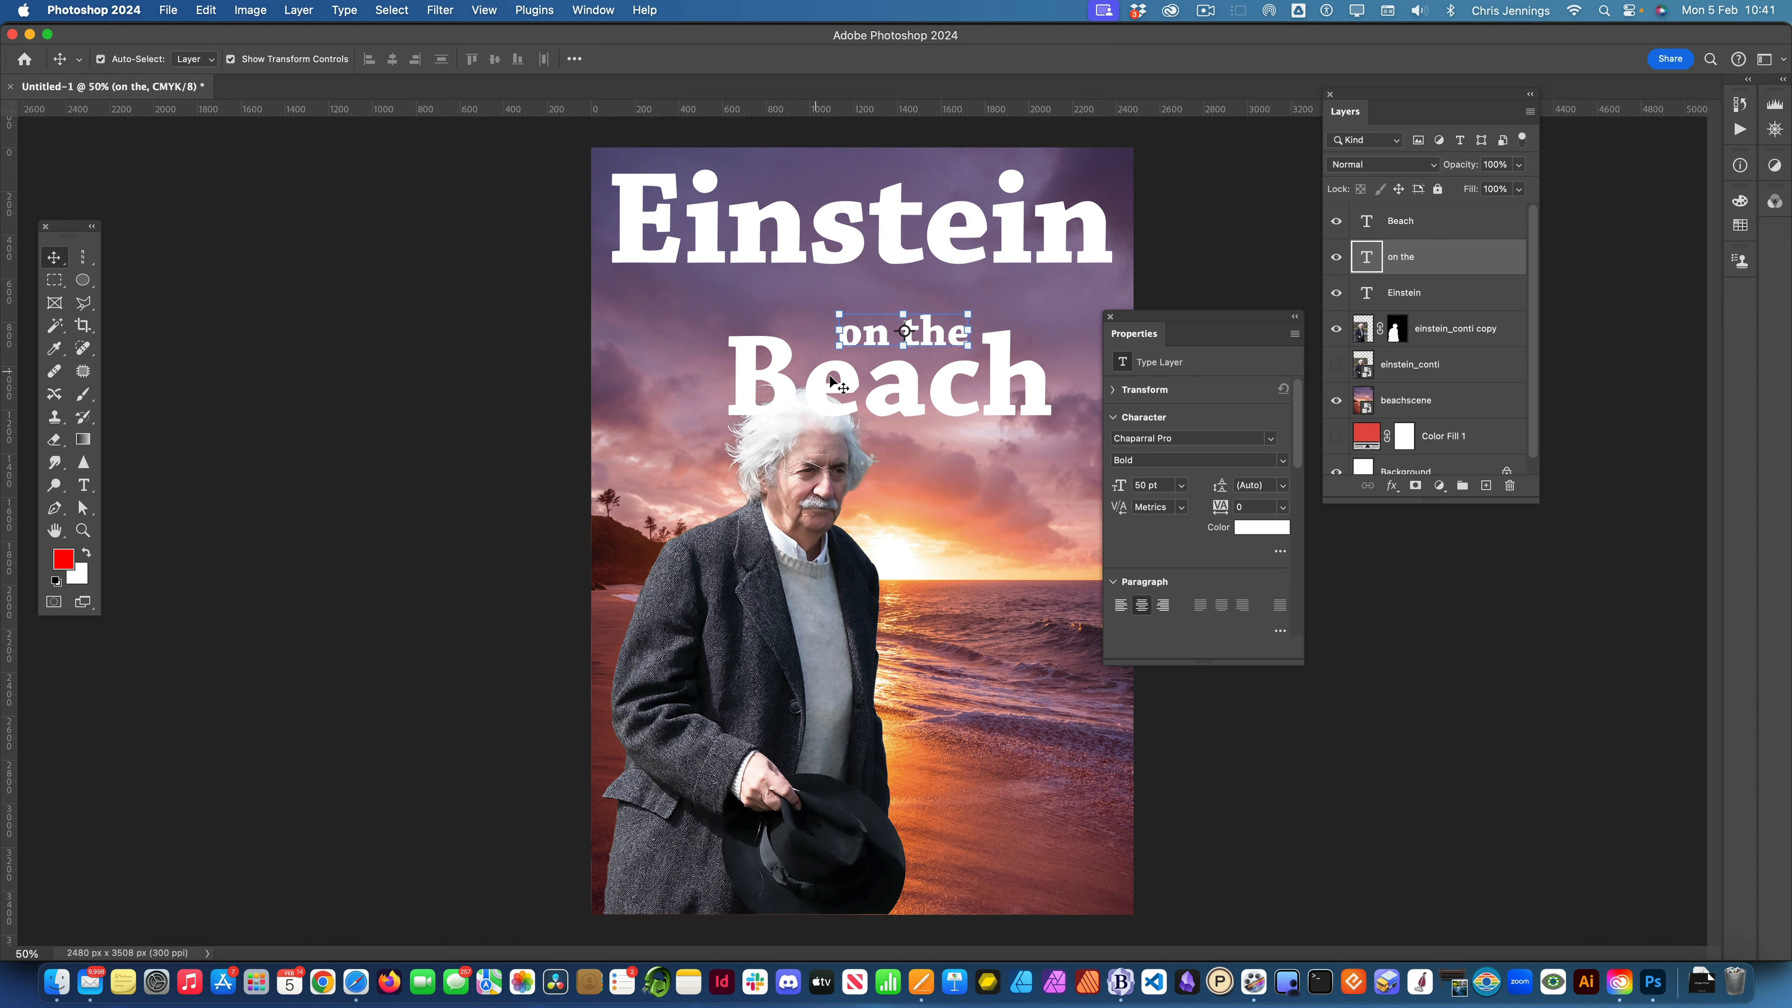
{"action": "left_click", "coordinate": [1088, 304]}
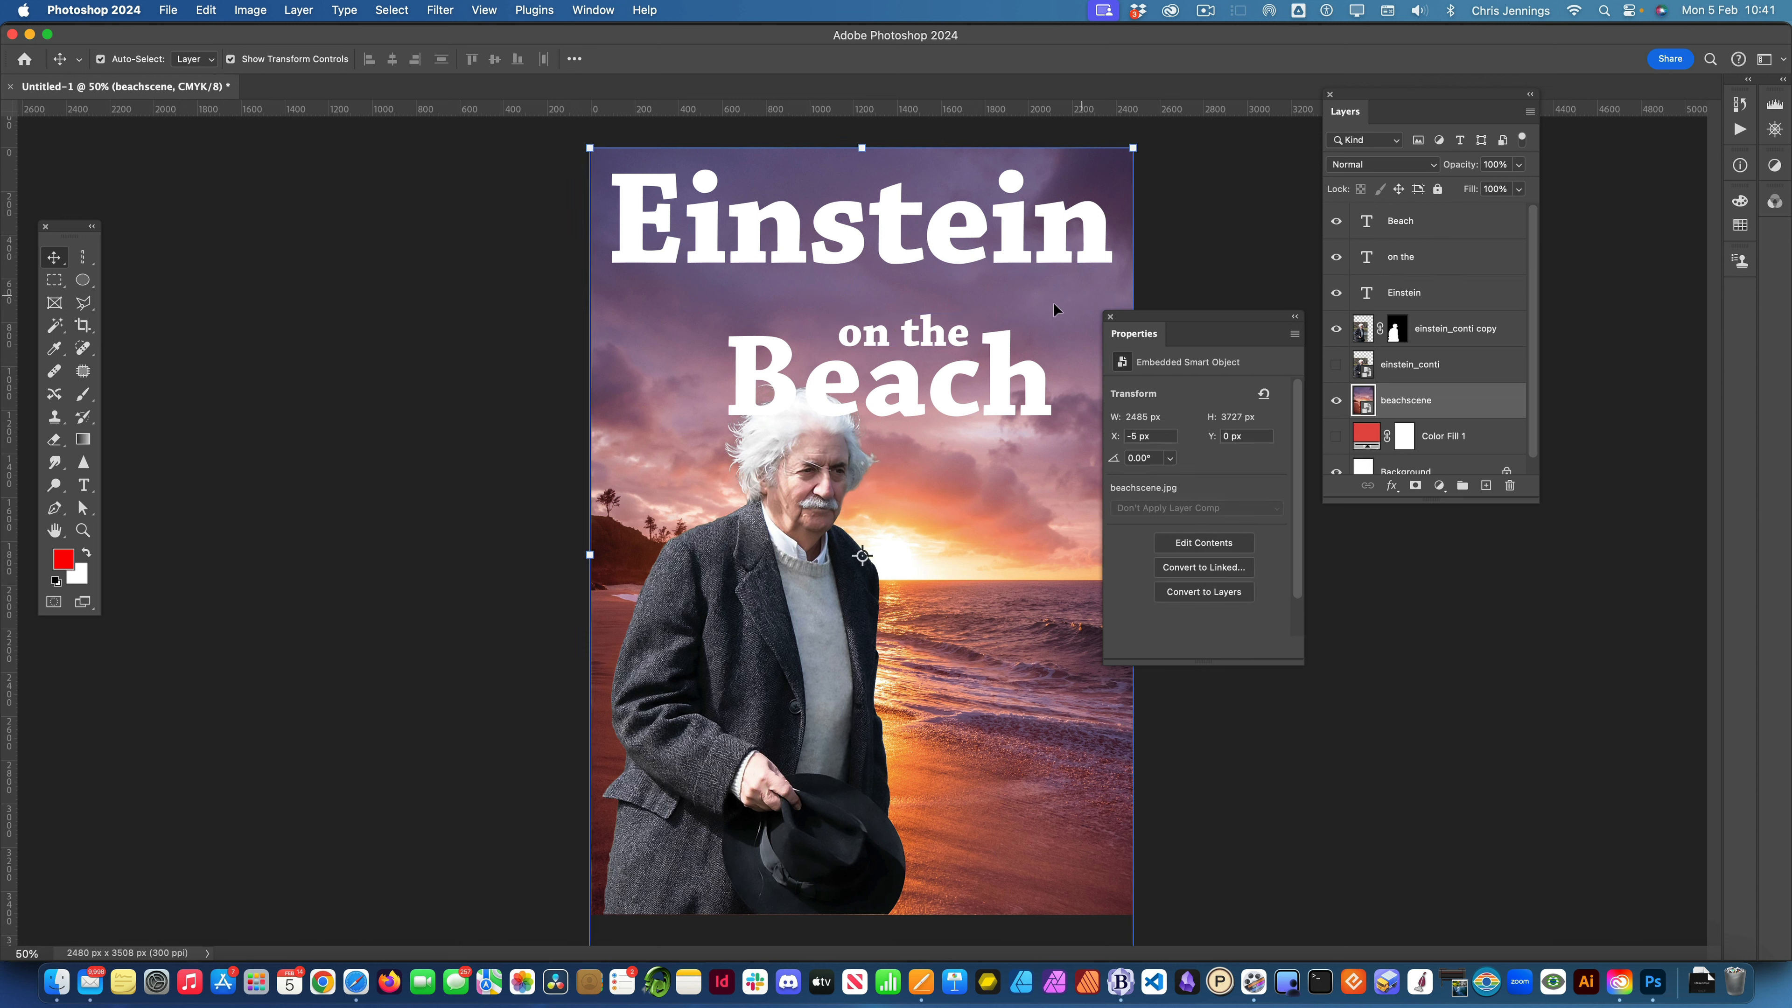
{"action": "left_click", "coordinate": [931, 324]}
{"action": "mouse_move", "coordinate": [939, 329]}
{"action": "left_mouse_down"}
{"action": "mouse_move", "coordinate": [919, 319]}
{"action": "mouse_move", "coordinate": [939, 330]}
{"action": "left_mouse_up"}
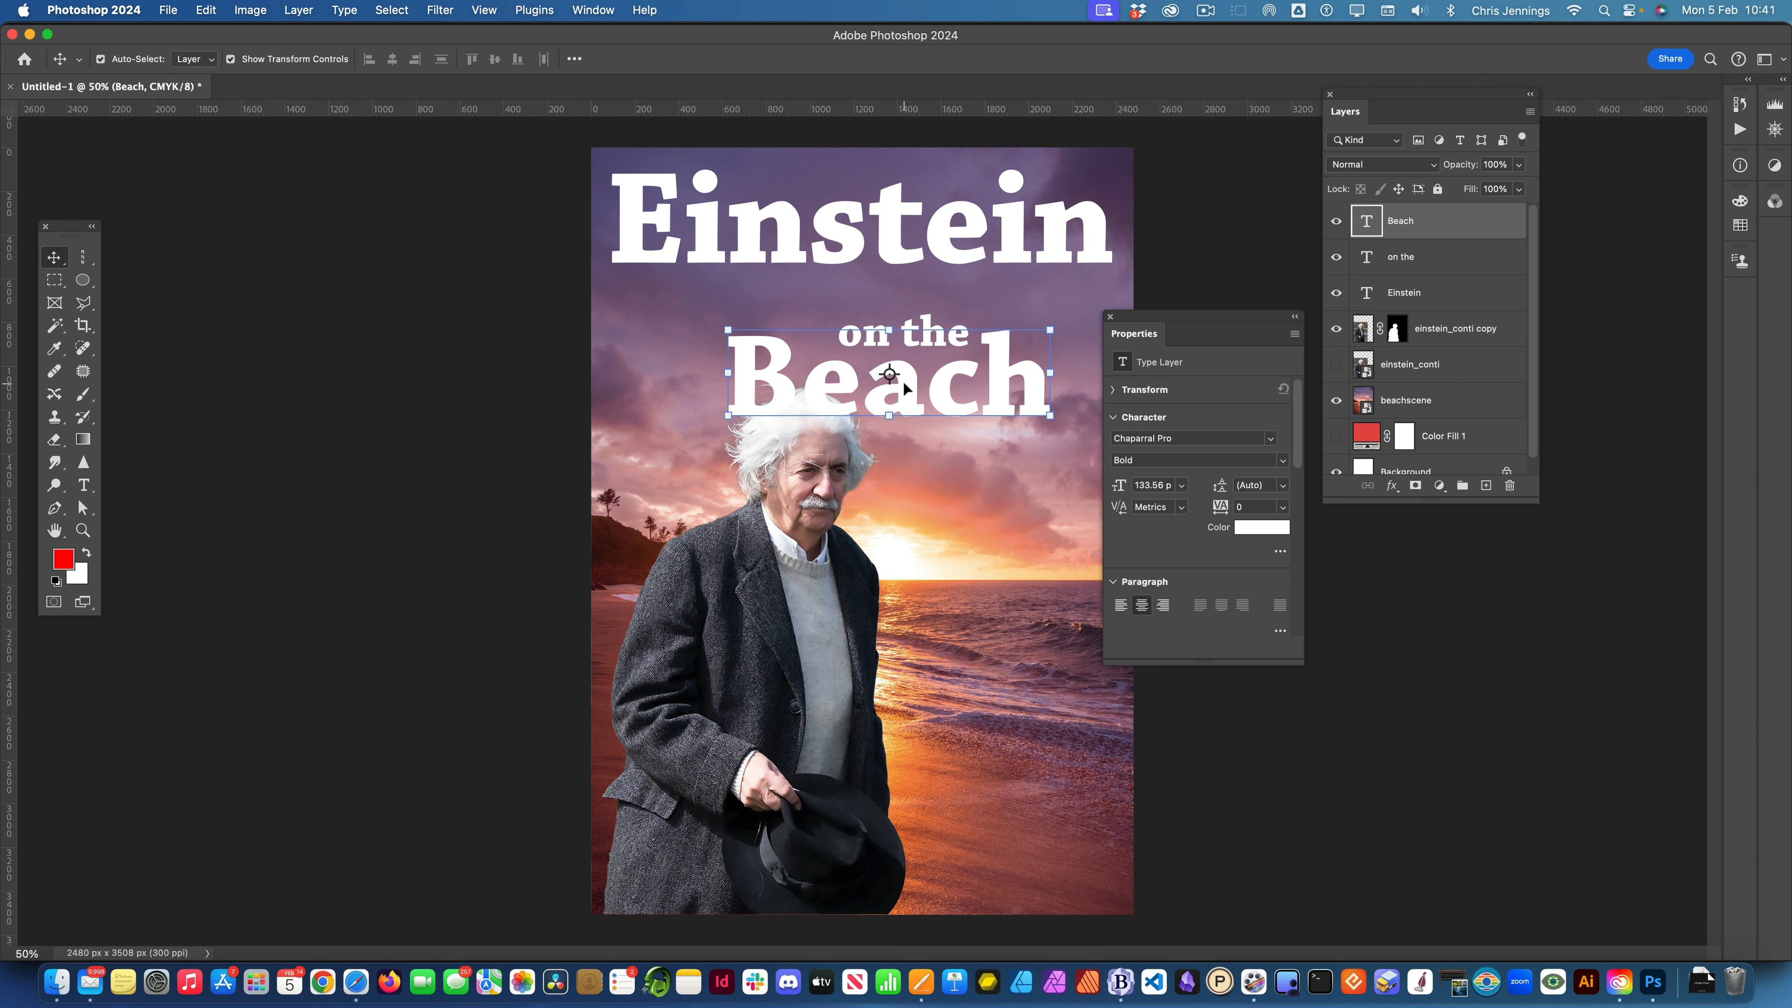
{"action": "left_click", "coordinate": [924, 318]}
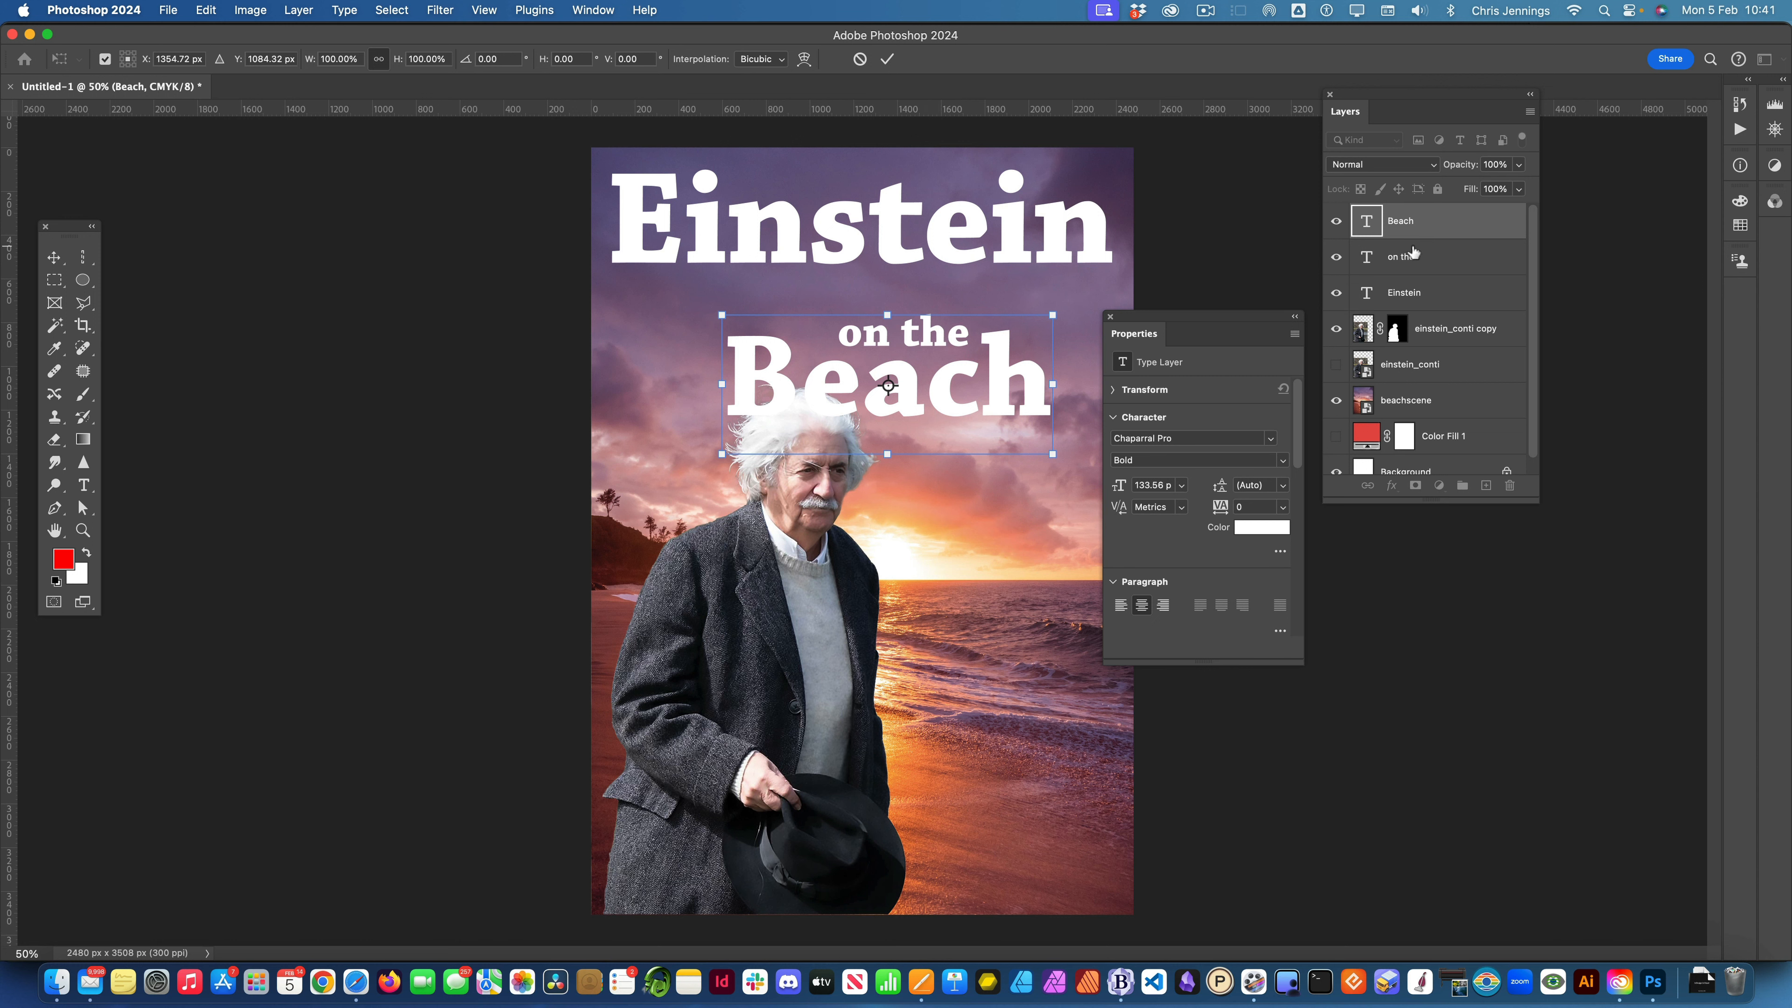
- Add a black Outer Glow to "Beach" with Normal blend mode, 50% opacity and a size of 16 px
{"action": "left_click", "coordinate": [1404, 225]}
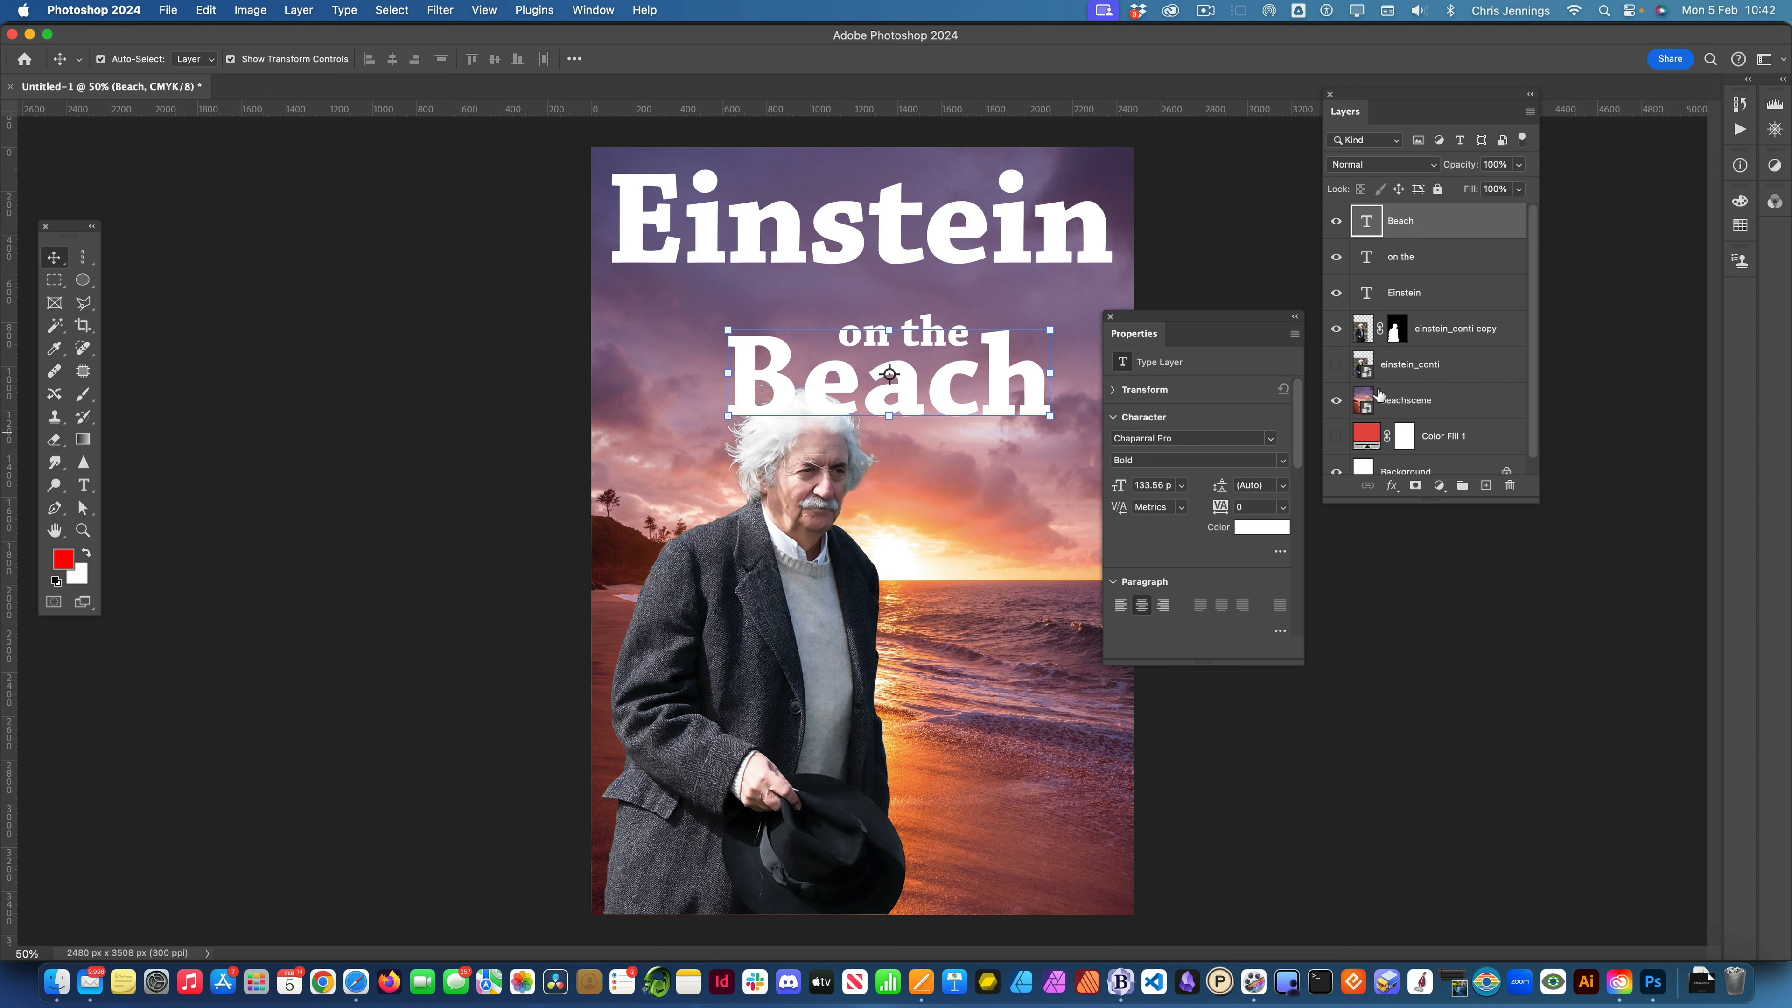
{"action": "left_click", "coordinate": [1393, 487]}
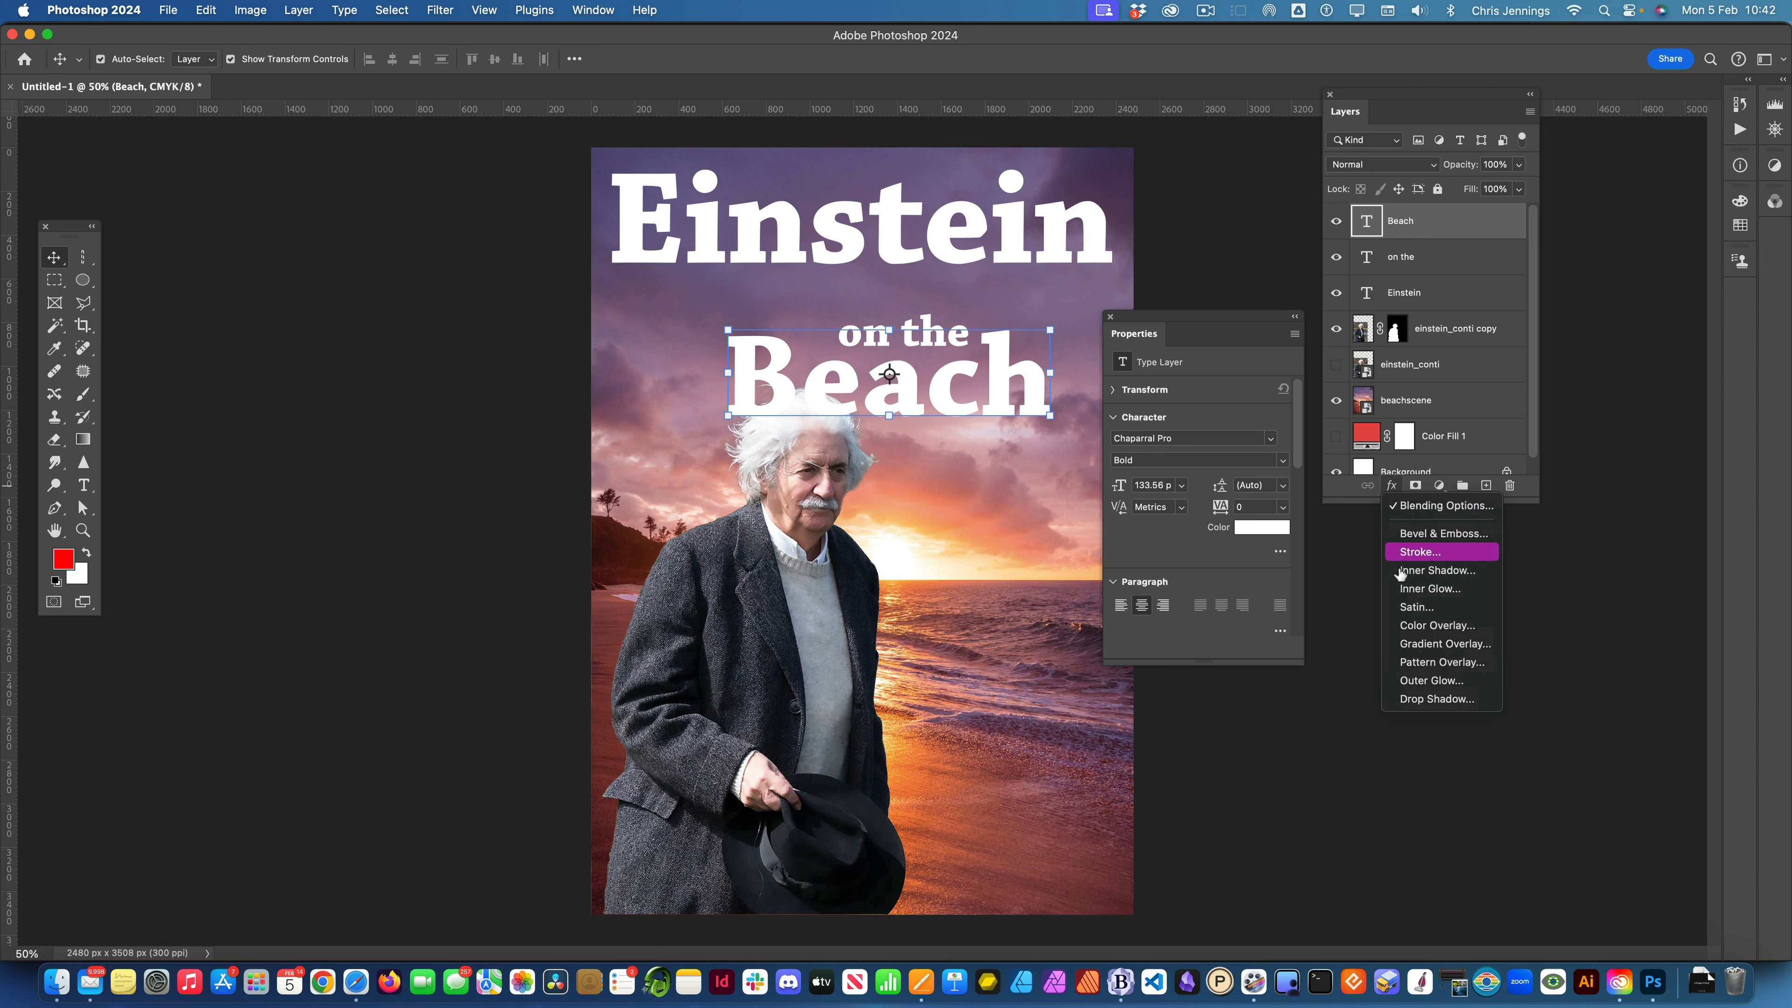
{"action": "left_click", "coordinate": [1415, 680]}
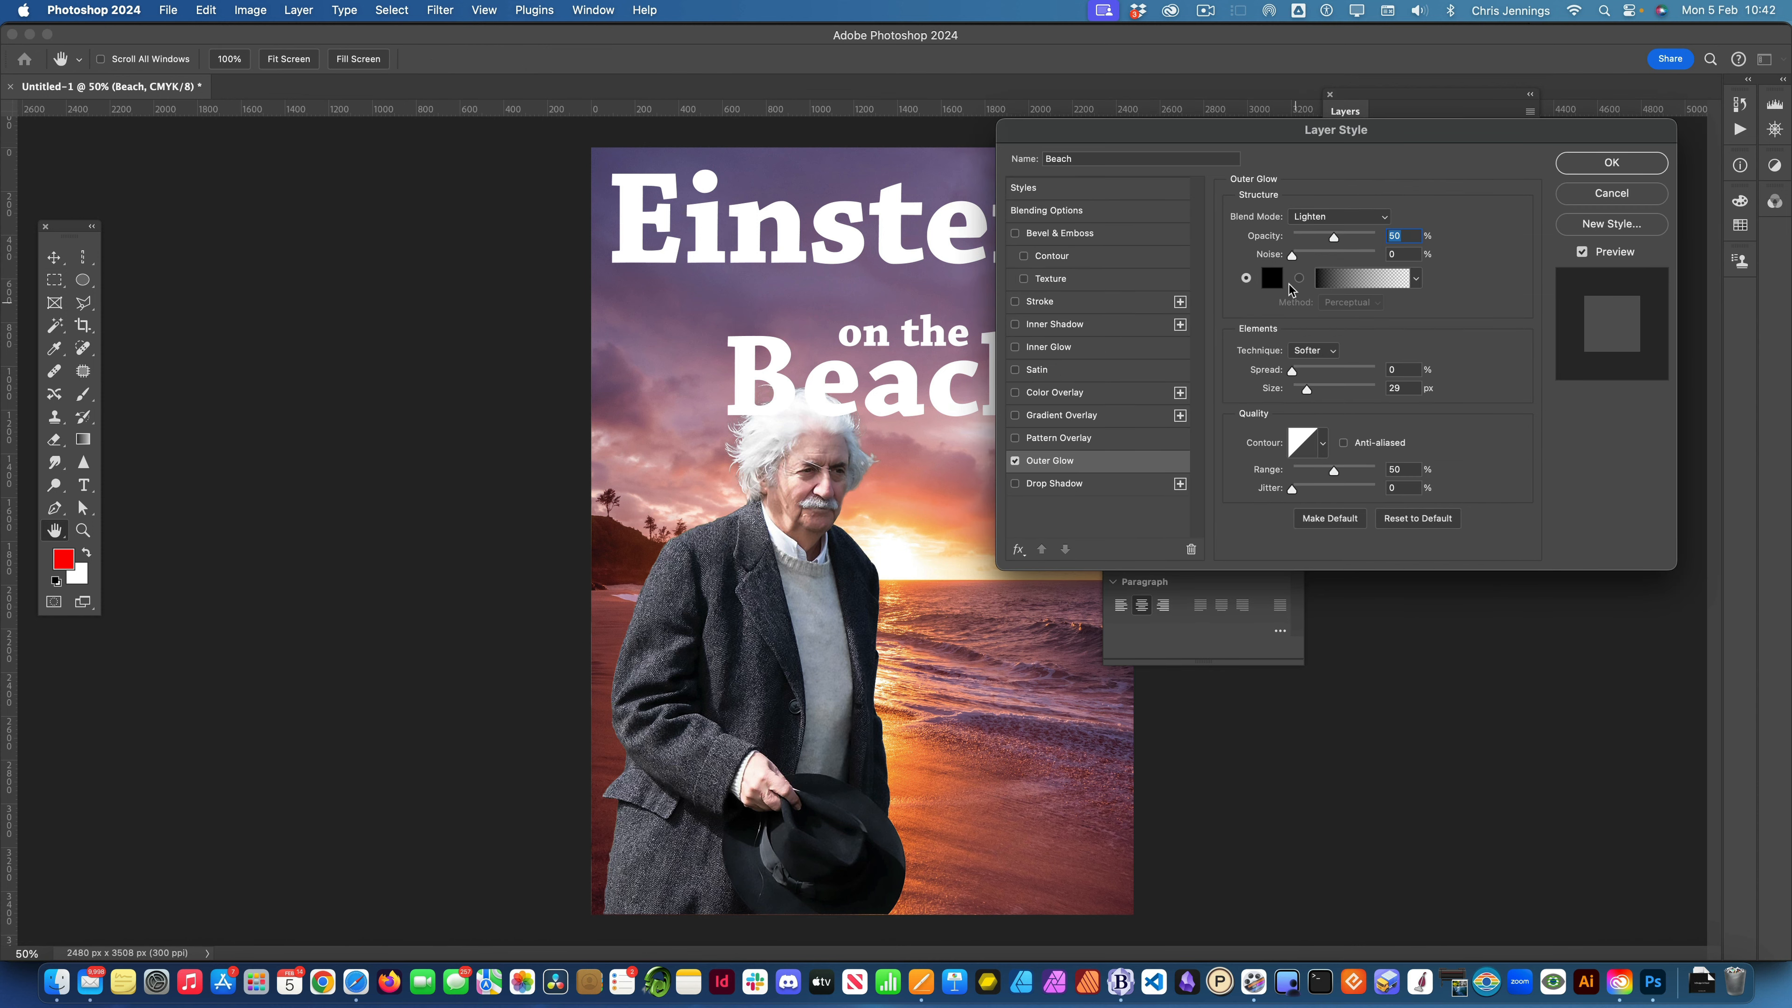
{"action": "left_click", "coordinate": [1382, 217]}
{"action": "left_click", "coordinate": [1325, 63]}
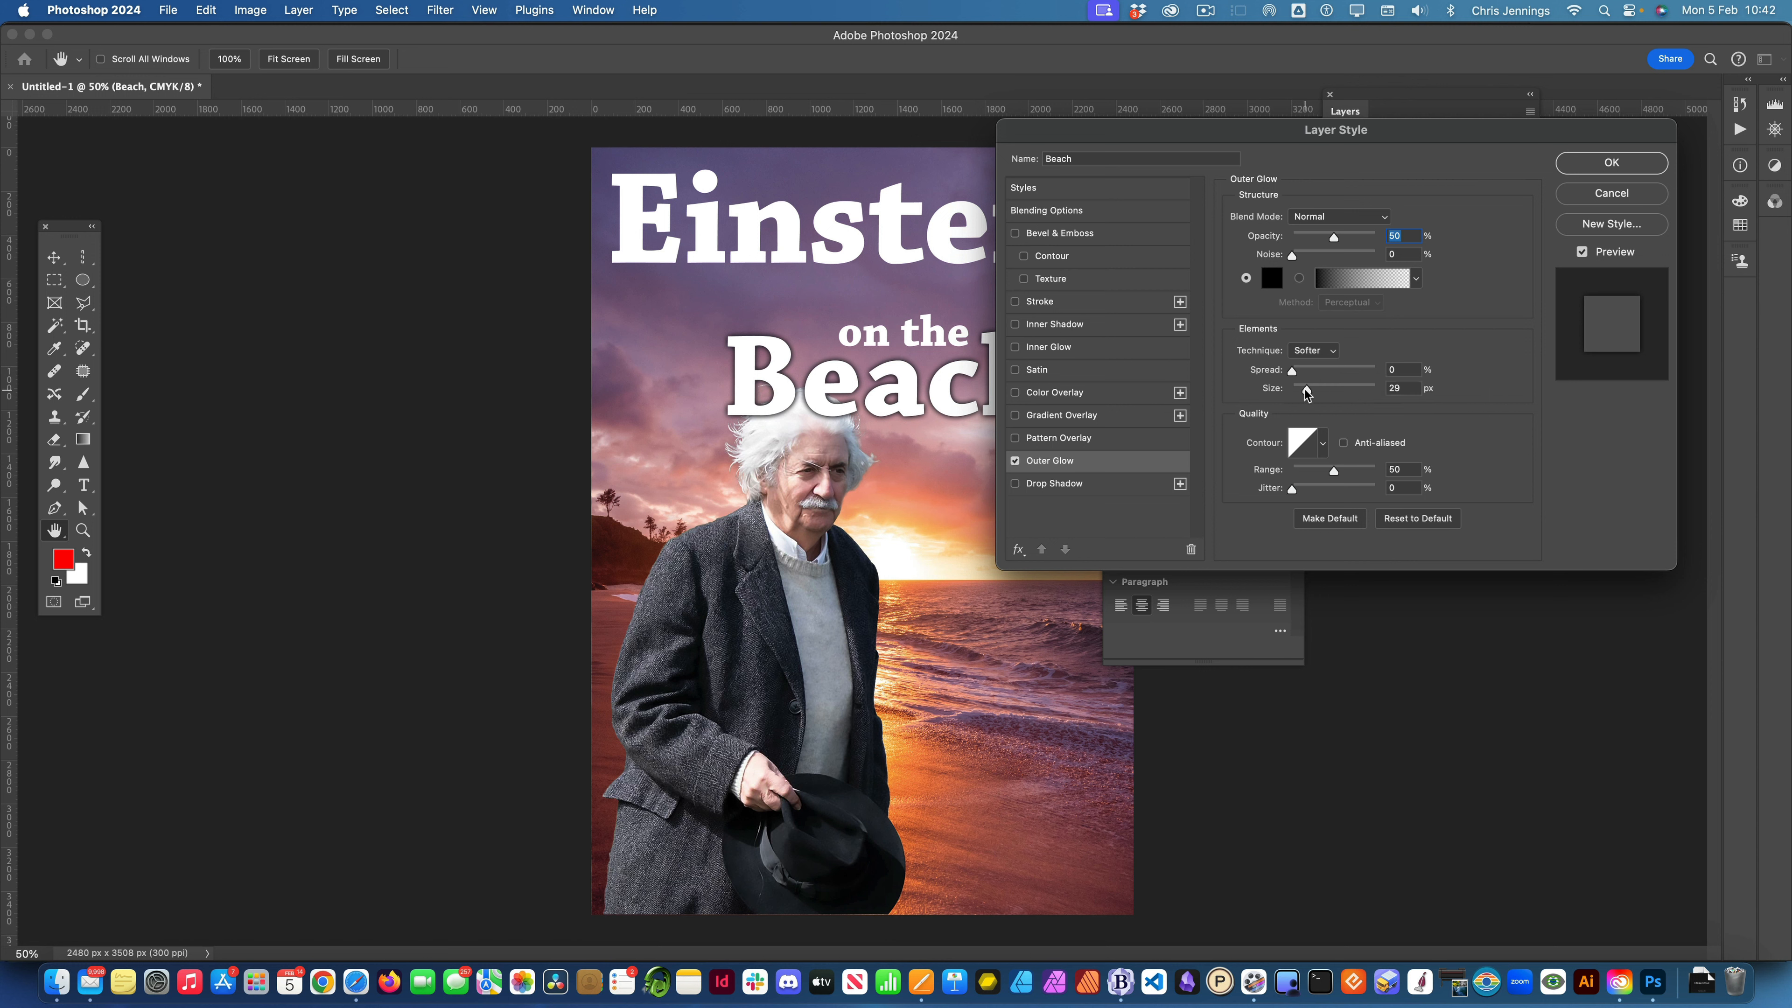
{"action": "left_click_drag", "start_coordinate": [1307, 394], "coordinate": [1303, 394]}
{"action": "left_click", "coordinate": [1304, 394]}
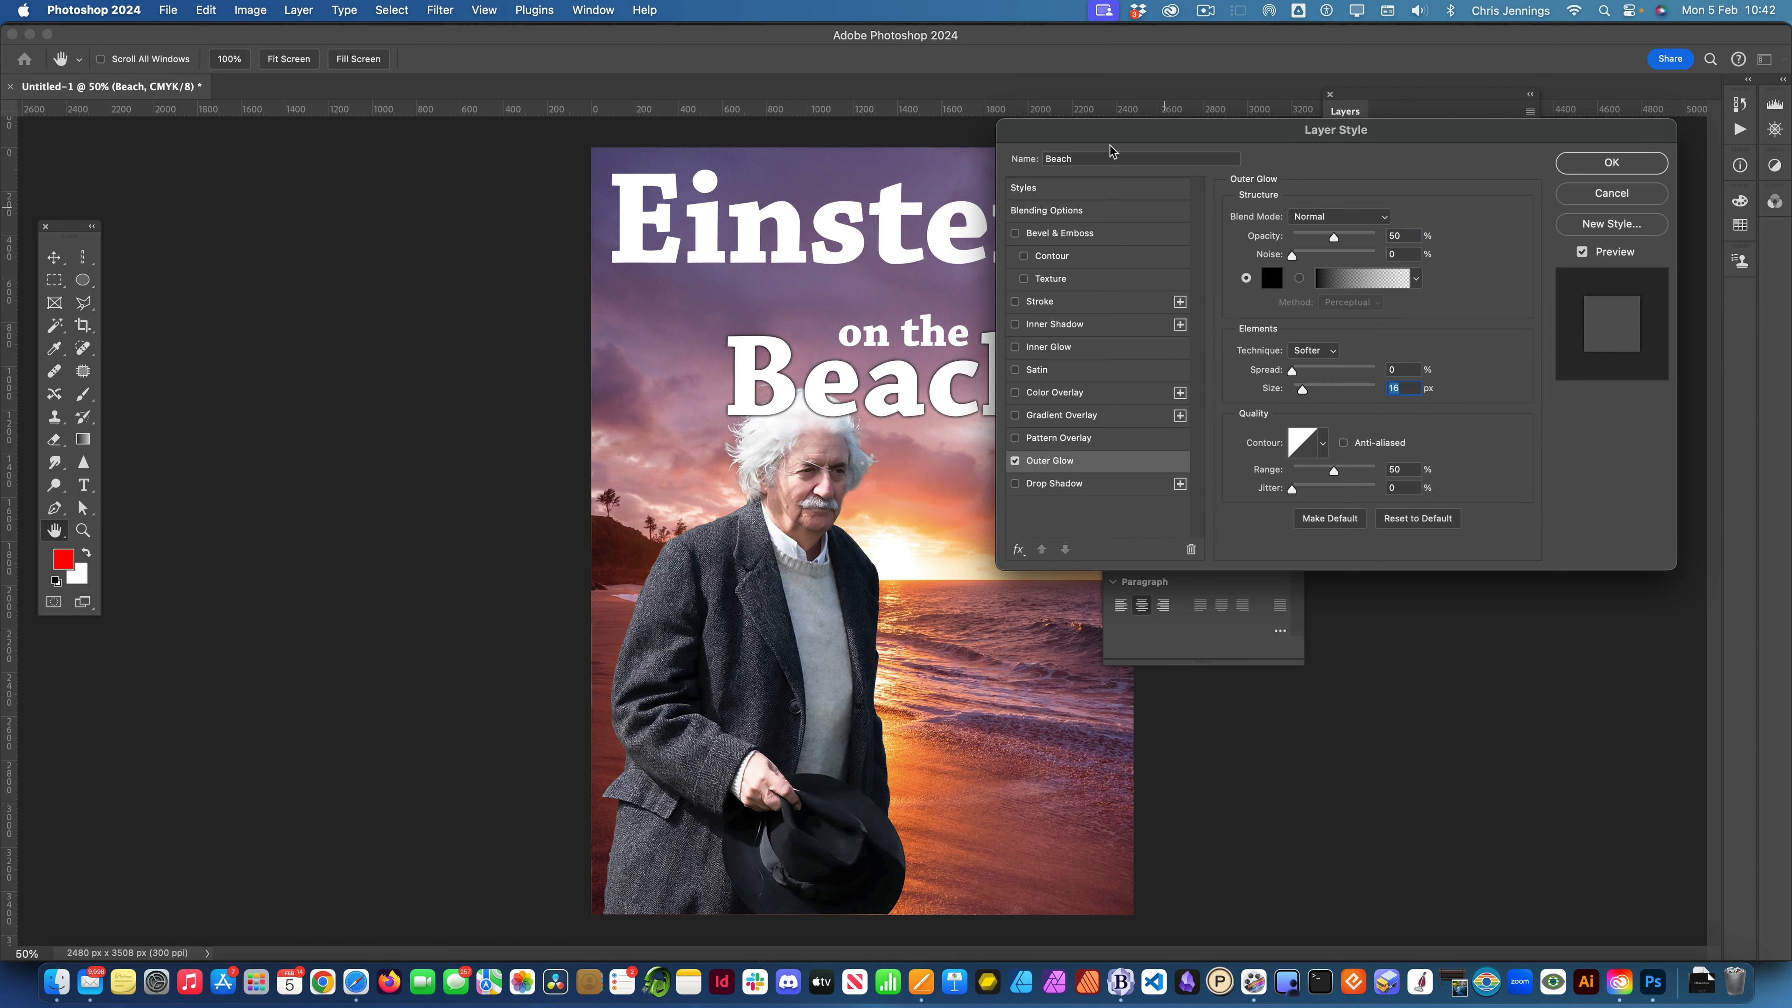
{"action": "left_click", "coordinate": [1615, 164]}
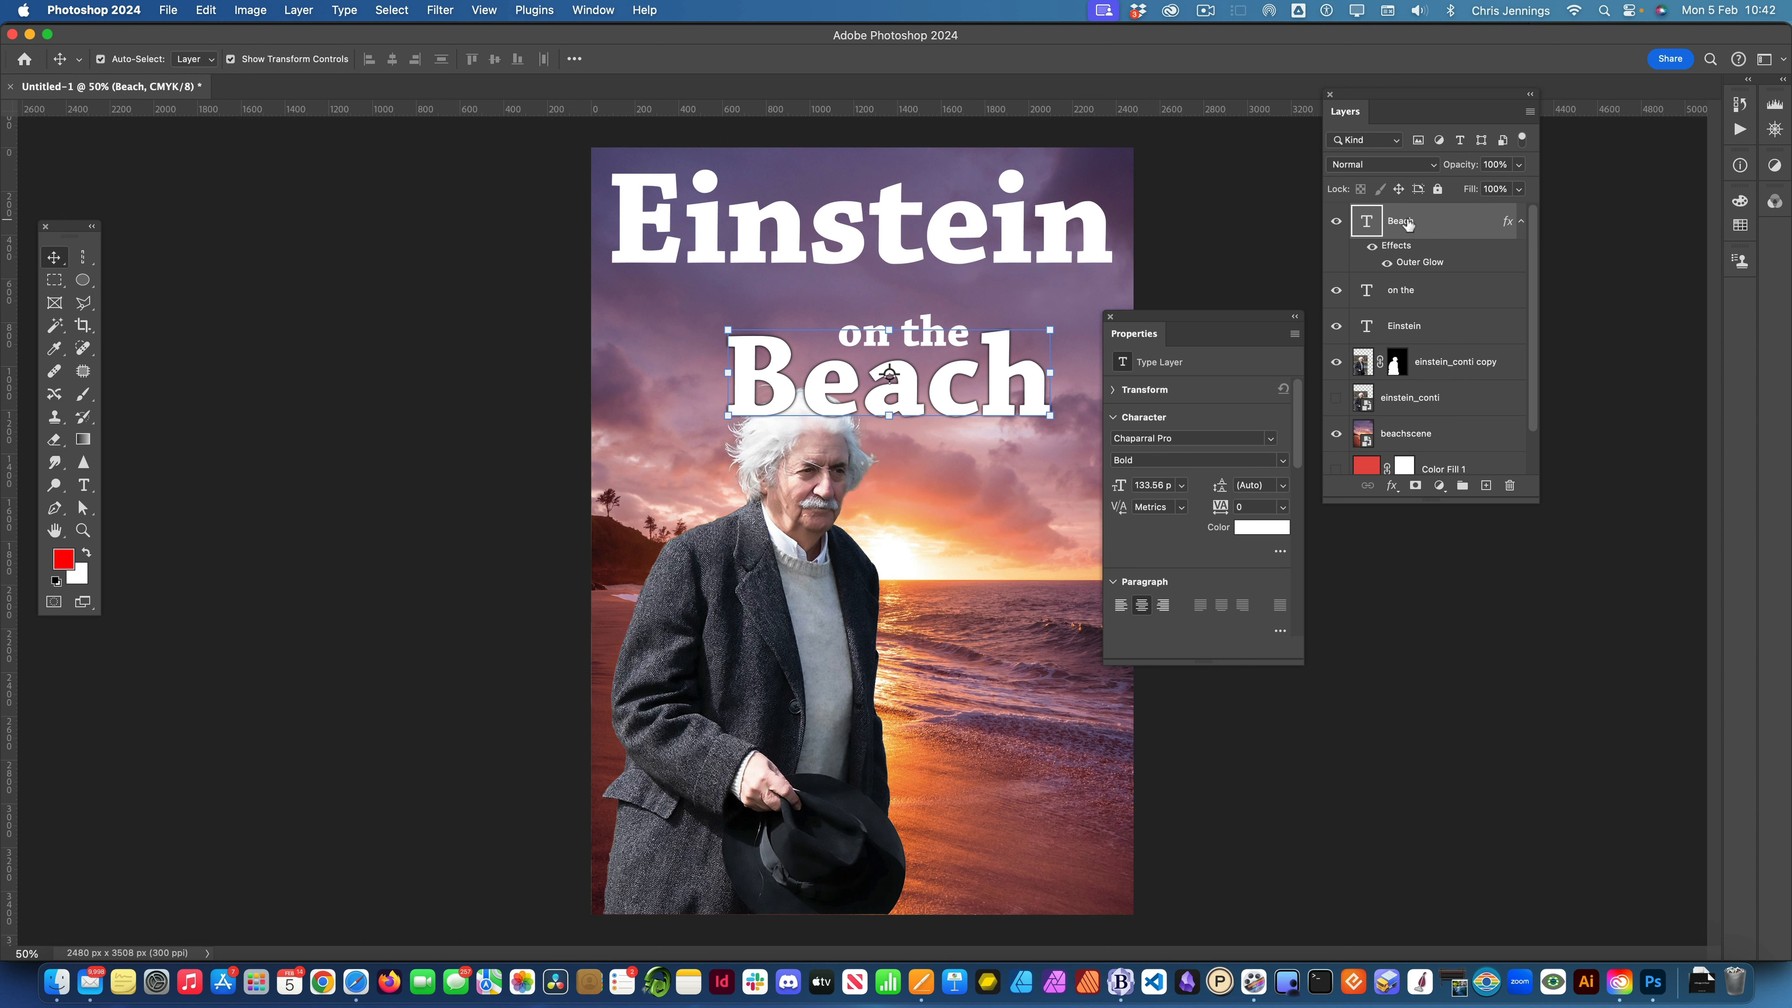
- Place the "Beach" layer directly beneath einstein_conti copy and shift the word slightly up and to the left
{"action": "left_click_drag", "start_coordinate": [1405, 222], "coordinate": [1410, 385]}
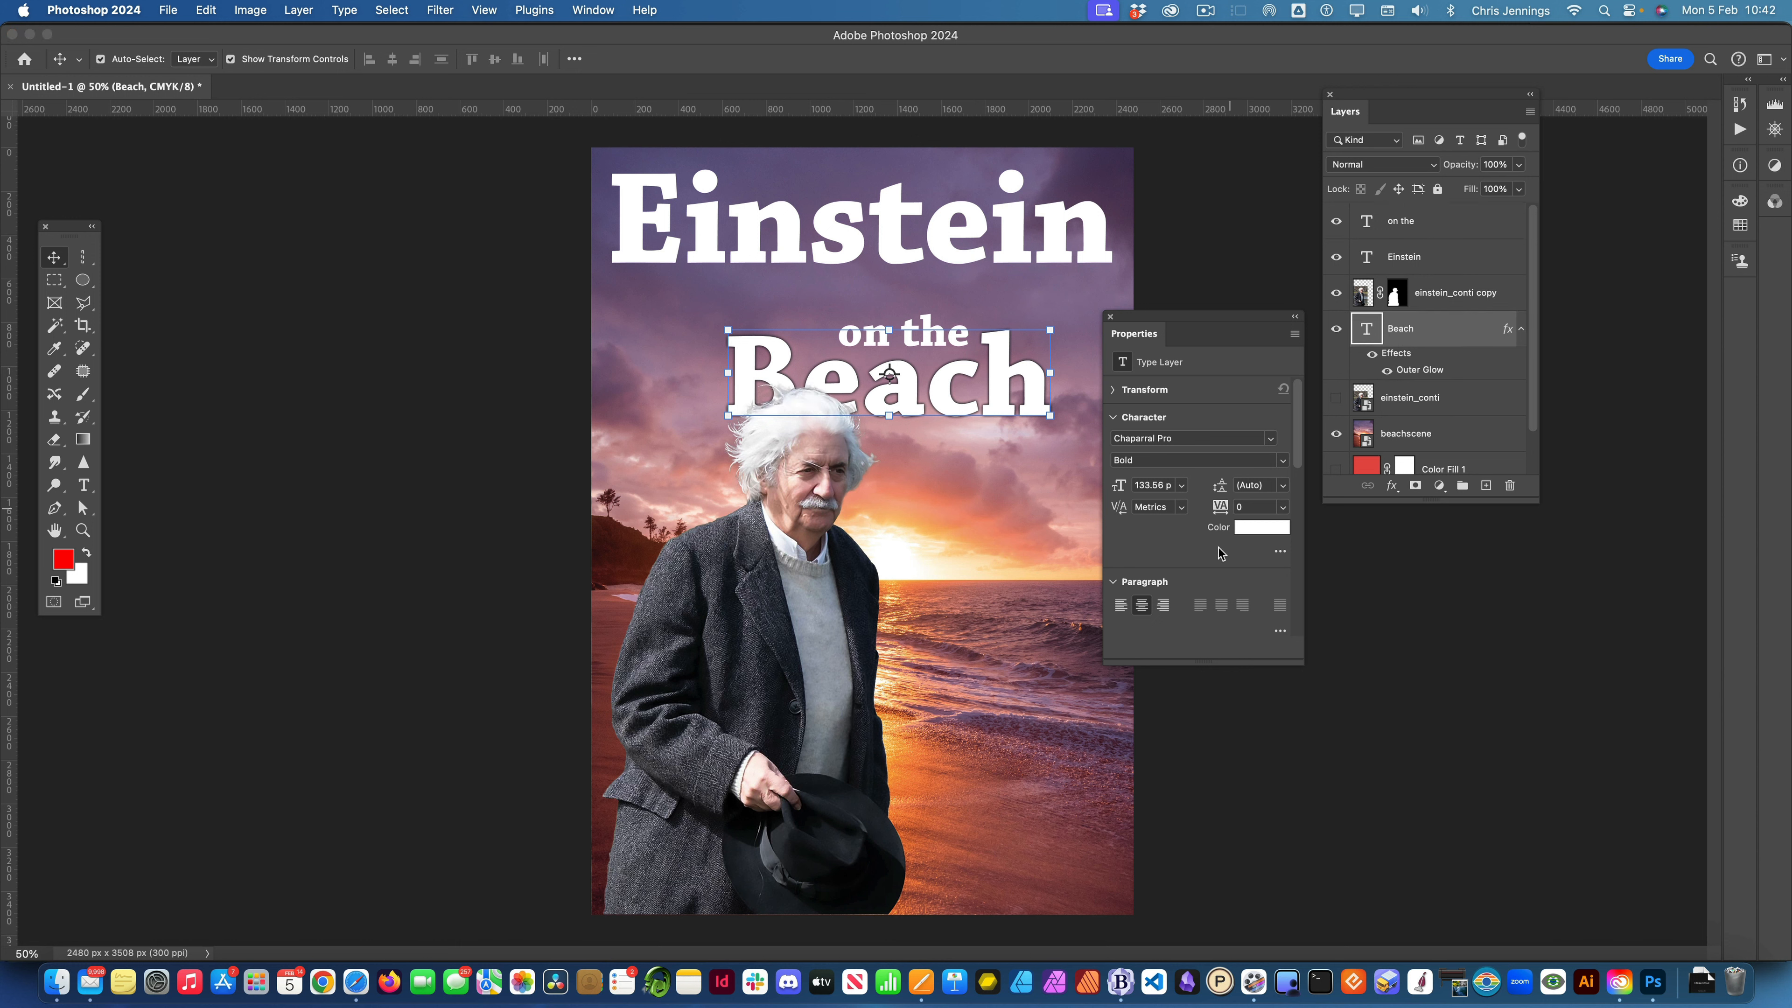
{"action": "left_click", "coordinate": [1206, 742]}
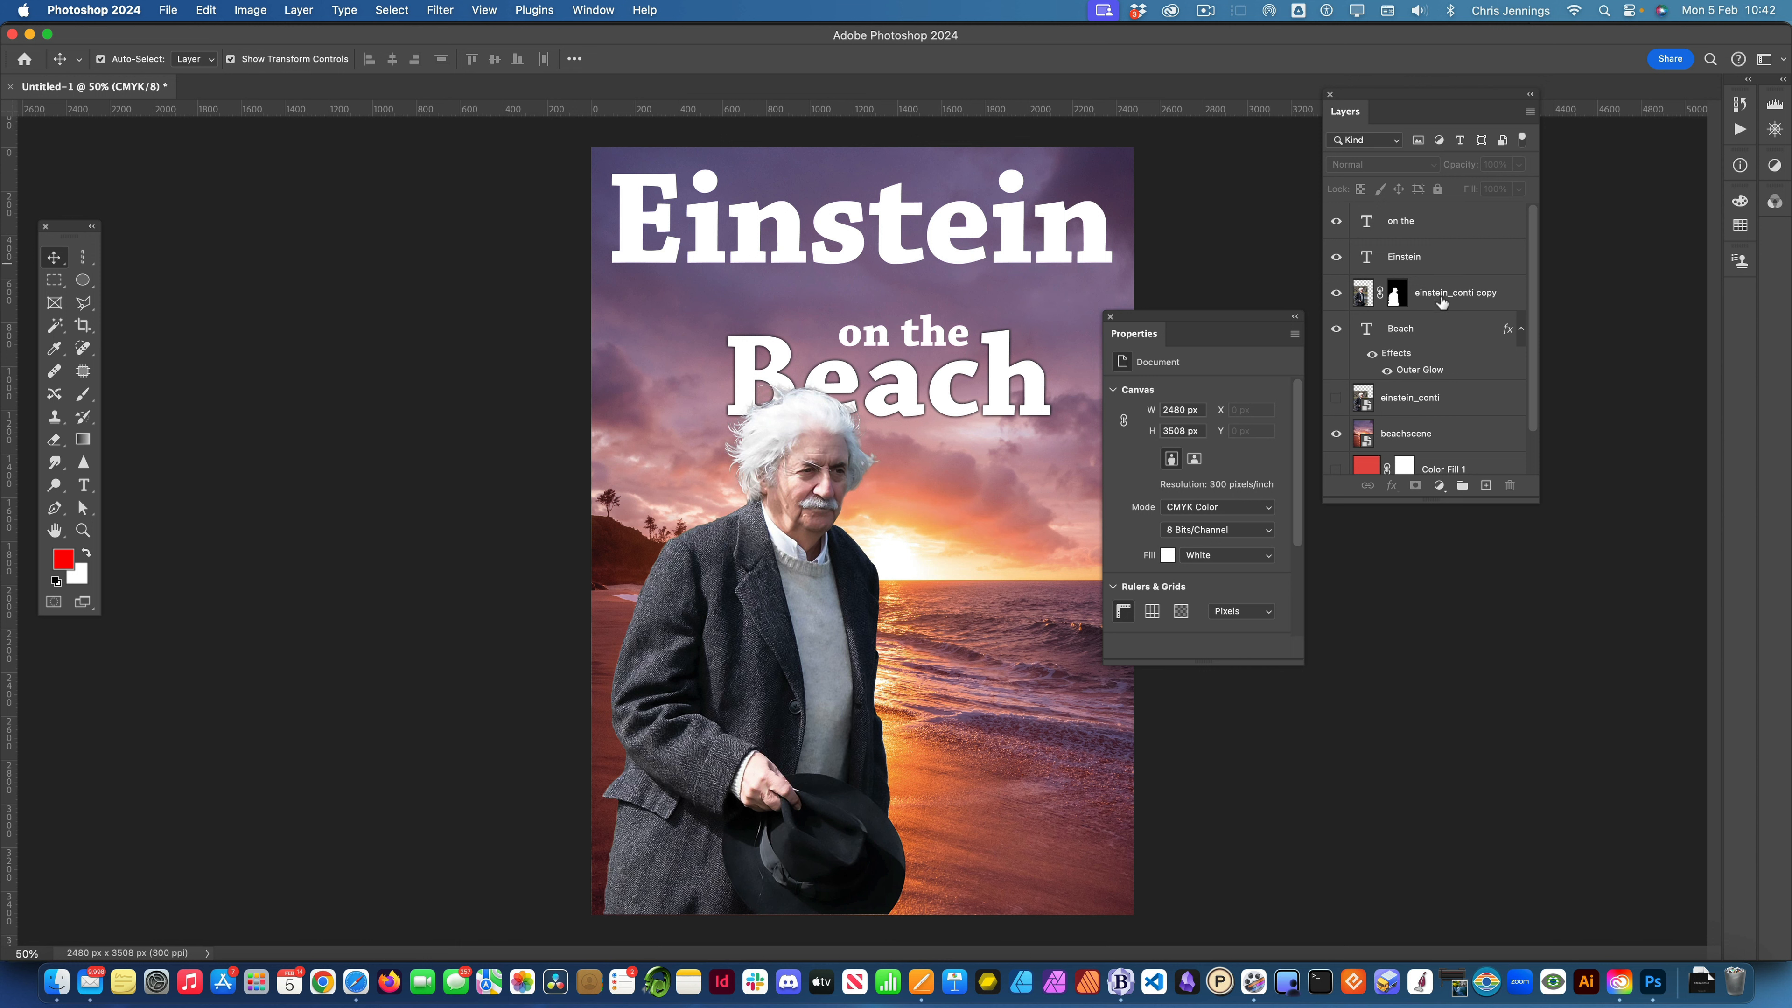
{"action": "left_click", "coordinate": [1425, 335]}
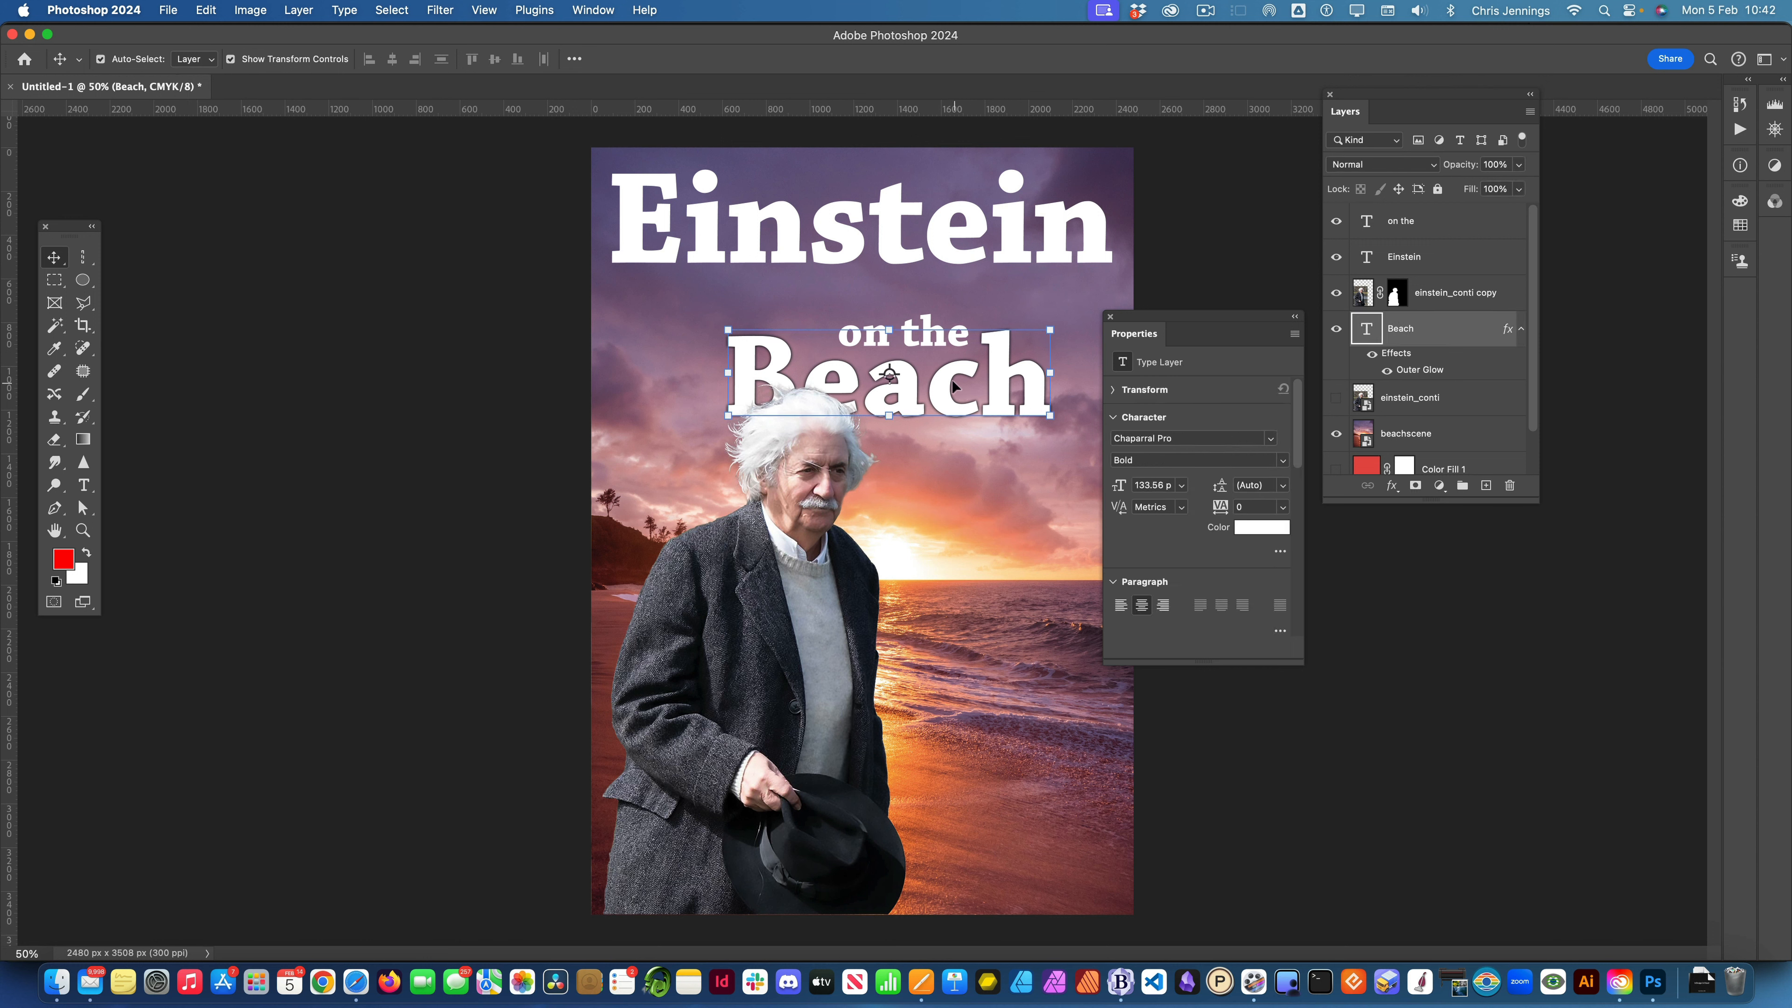
{"action": "left_click_drag", "start_coordinate": [945, 385], "coordinate": [931, 372]}
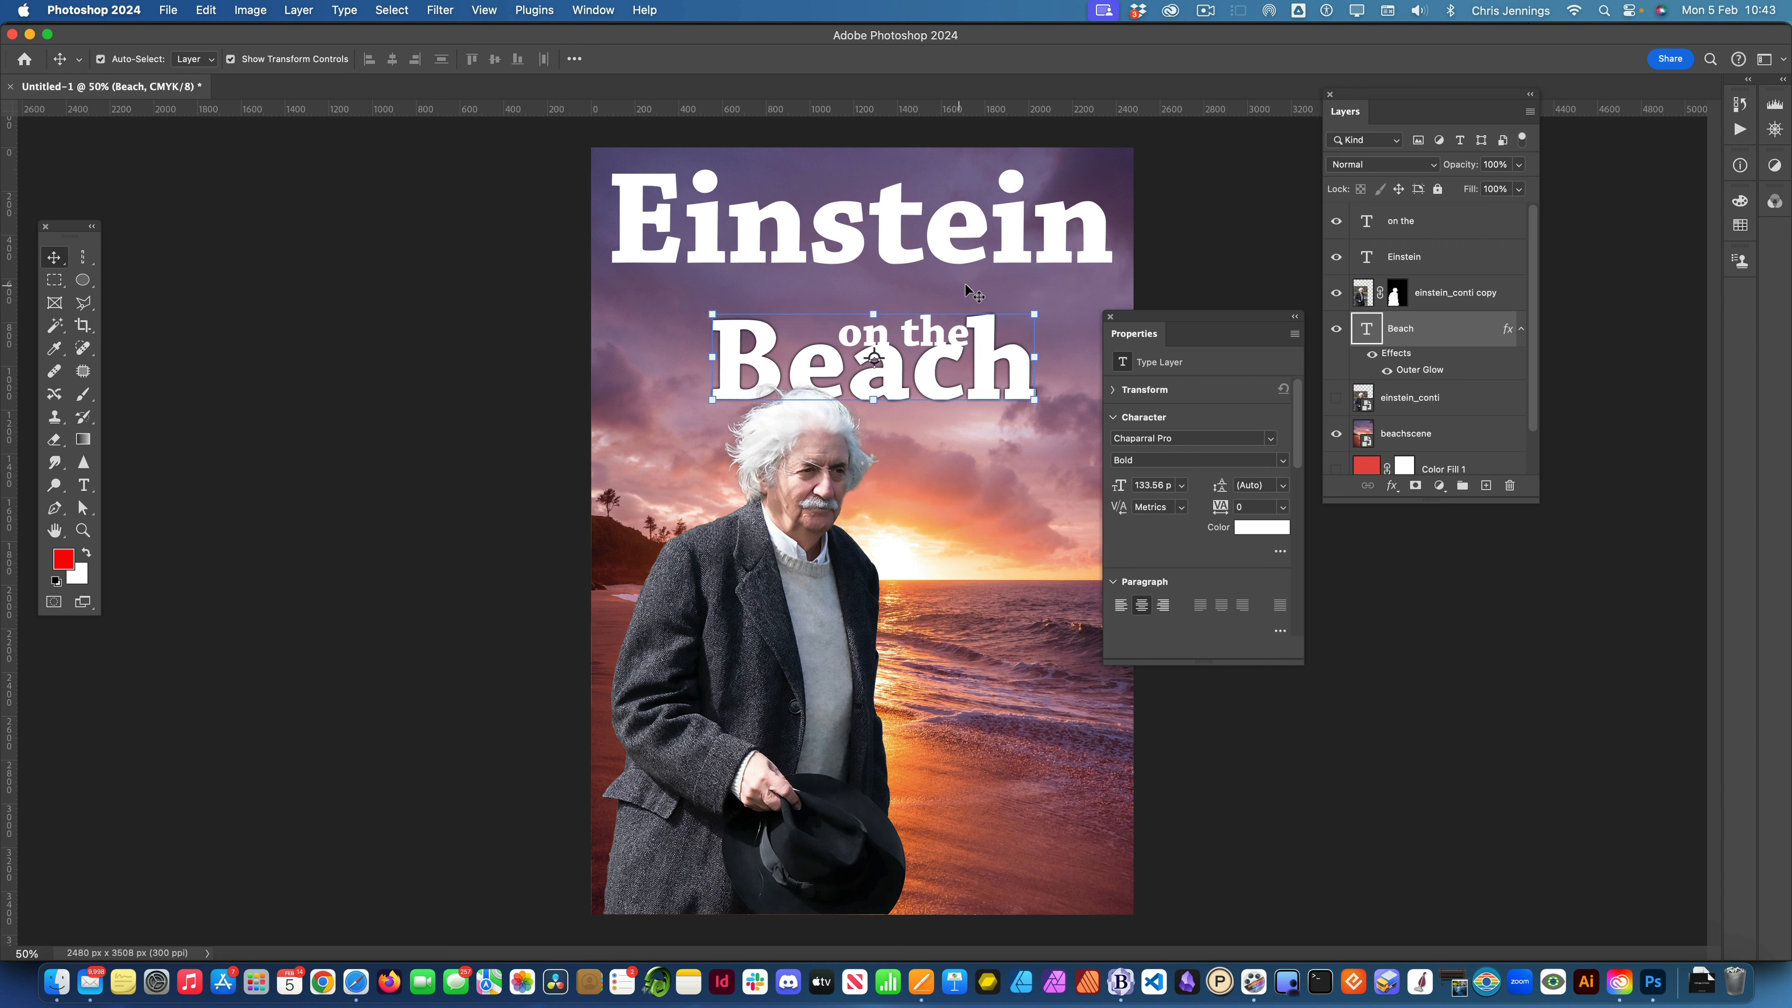
- Move "on the" up above the middle letters of "Beach" and lower "Einstein" close above it
{"action": "left_click", "coordinate": [974, 289]}
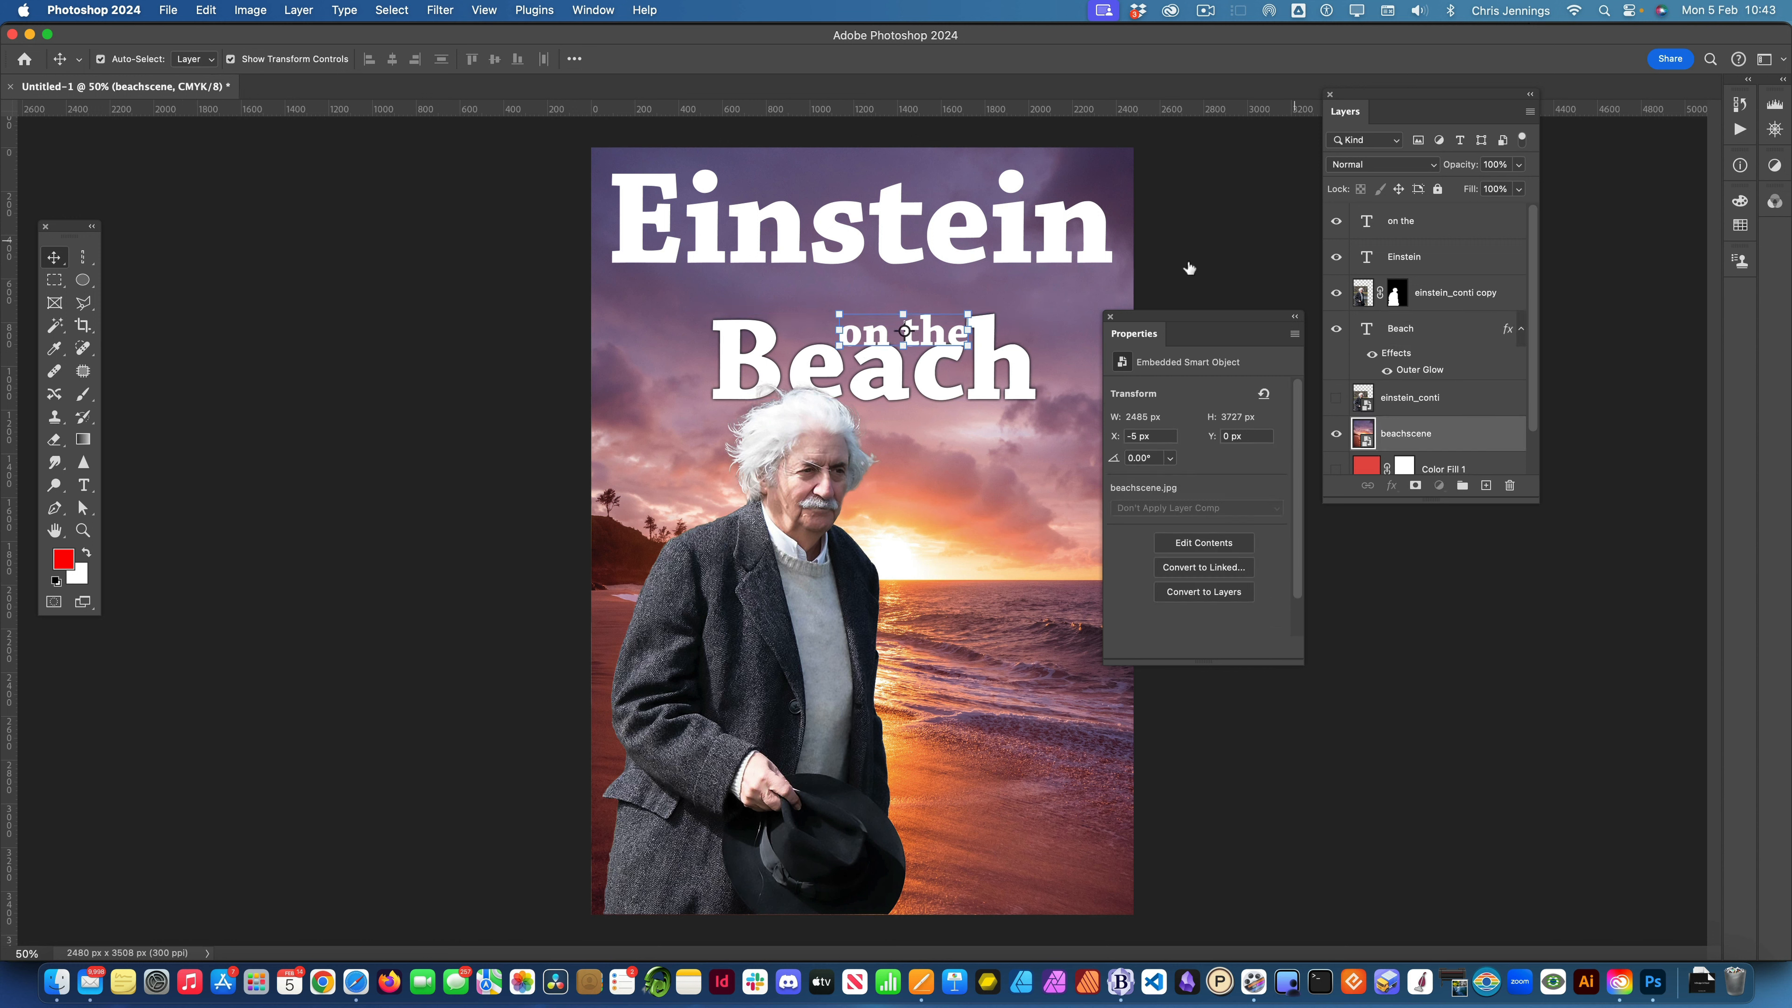
{"action": "left_click", "coordinate": [1405, 225]}
{"action": "left_click_drag", "start_coordinate": [909, 329], "coordinate": [917, 318]}
{"action": "left_click_drag", "start_coordinate": [825, 242], "coordinate": [818, 261]}
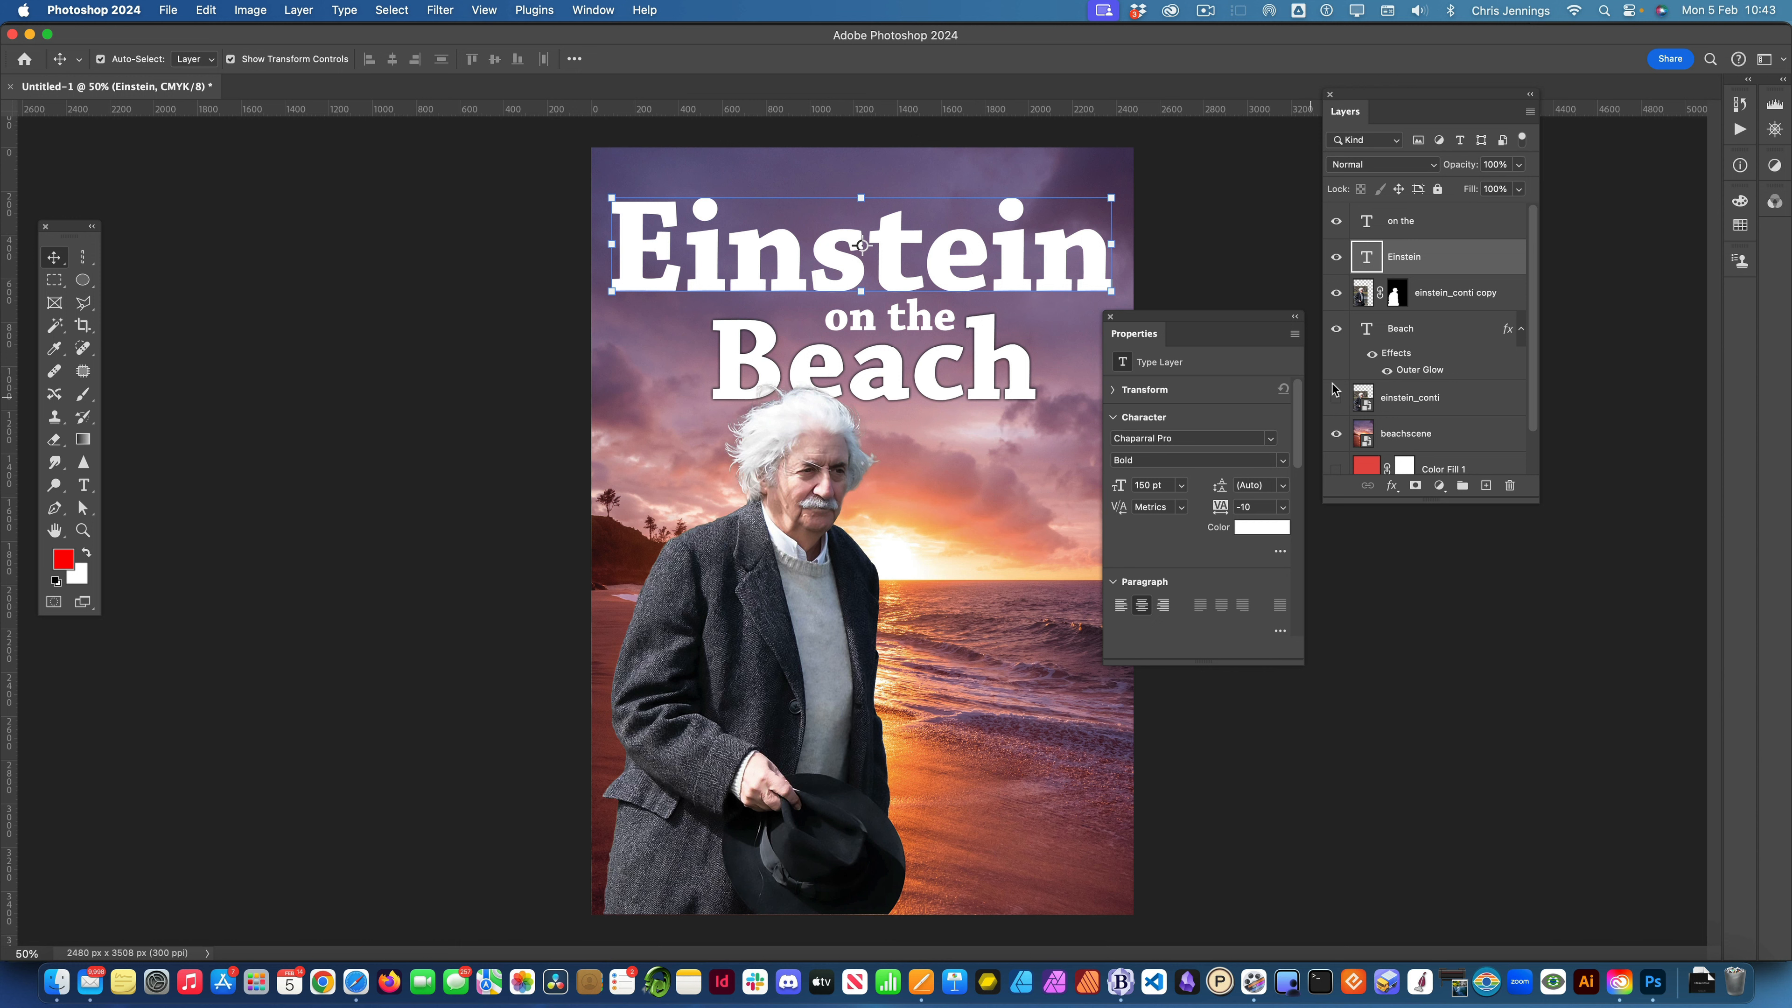
- Nudge the cut-out man slightly left and scale him to 105.89% so his hair overlaps "Beach" more
{"action": "left_click", "coordinate": [1473, 295]}
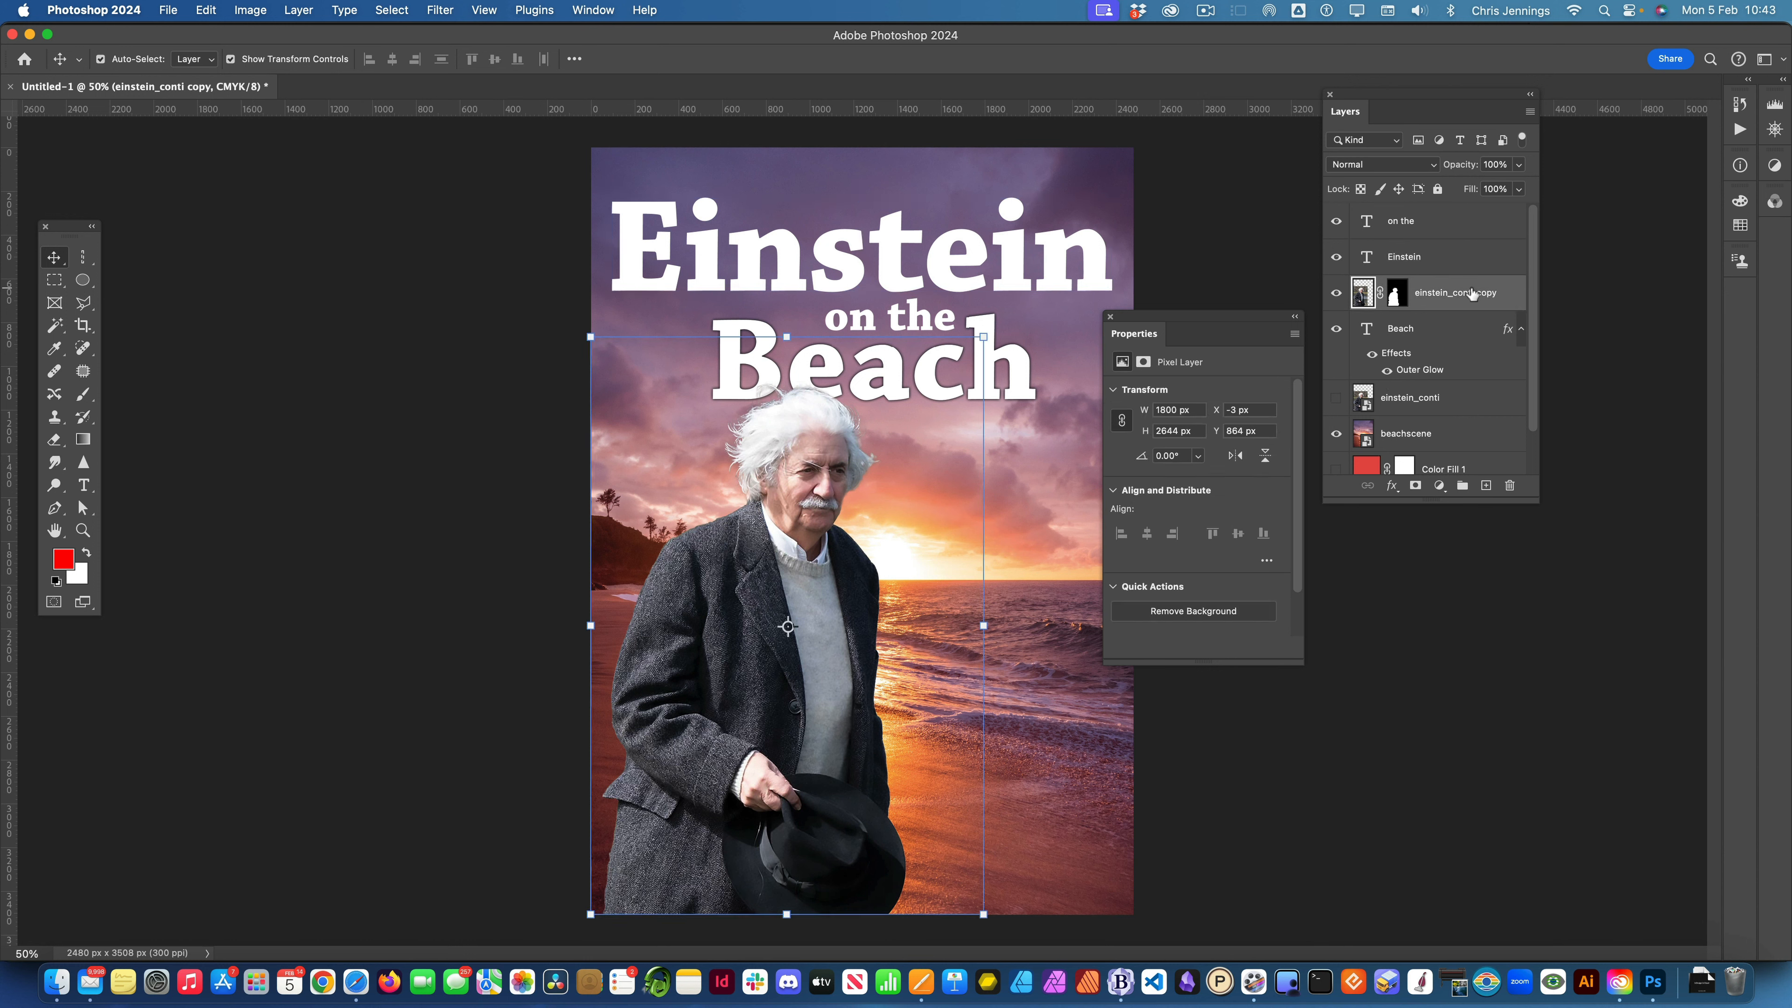
{"action": "left_click_drag", "start_coordinate": [813, 550], "coordinate": [808, 550]}
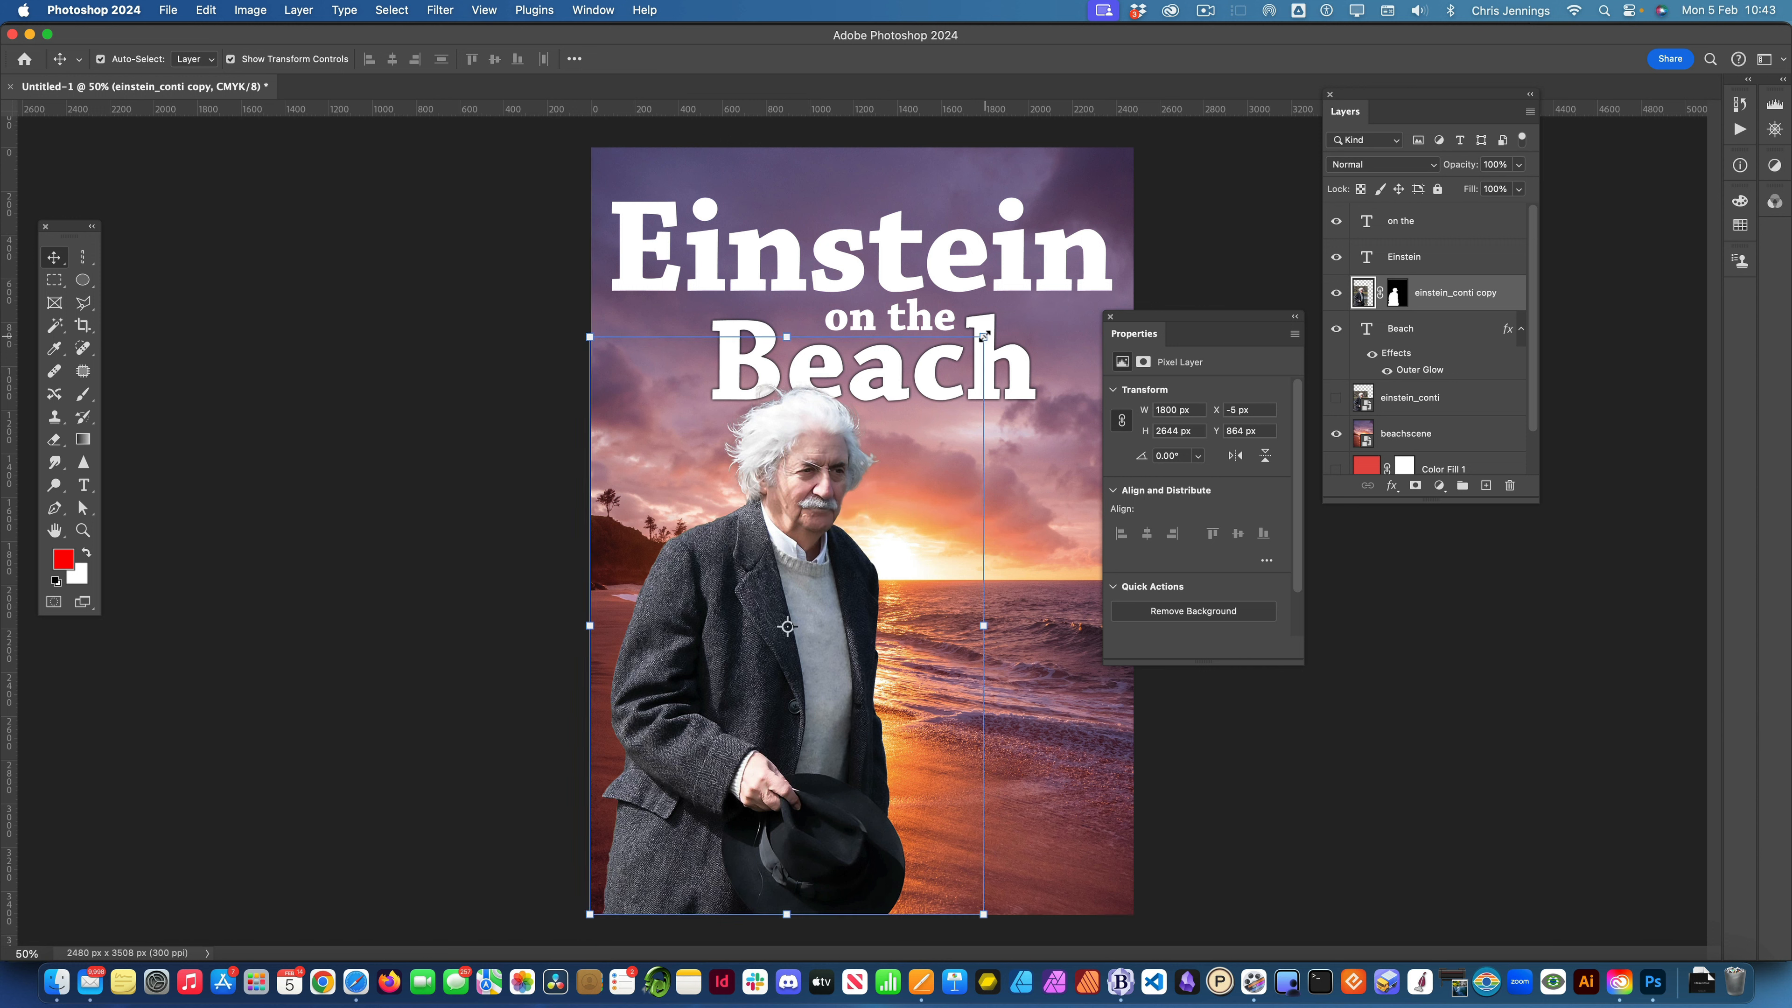
{"action": "left_click_drag", "start_coordinate": [984, 336], "coordinate": [1017, 307]}
- Group the "on the", "Einstein" and "Beach" text layers
{"action": "left_click", "coordinate": [1426, 220]}
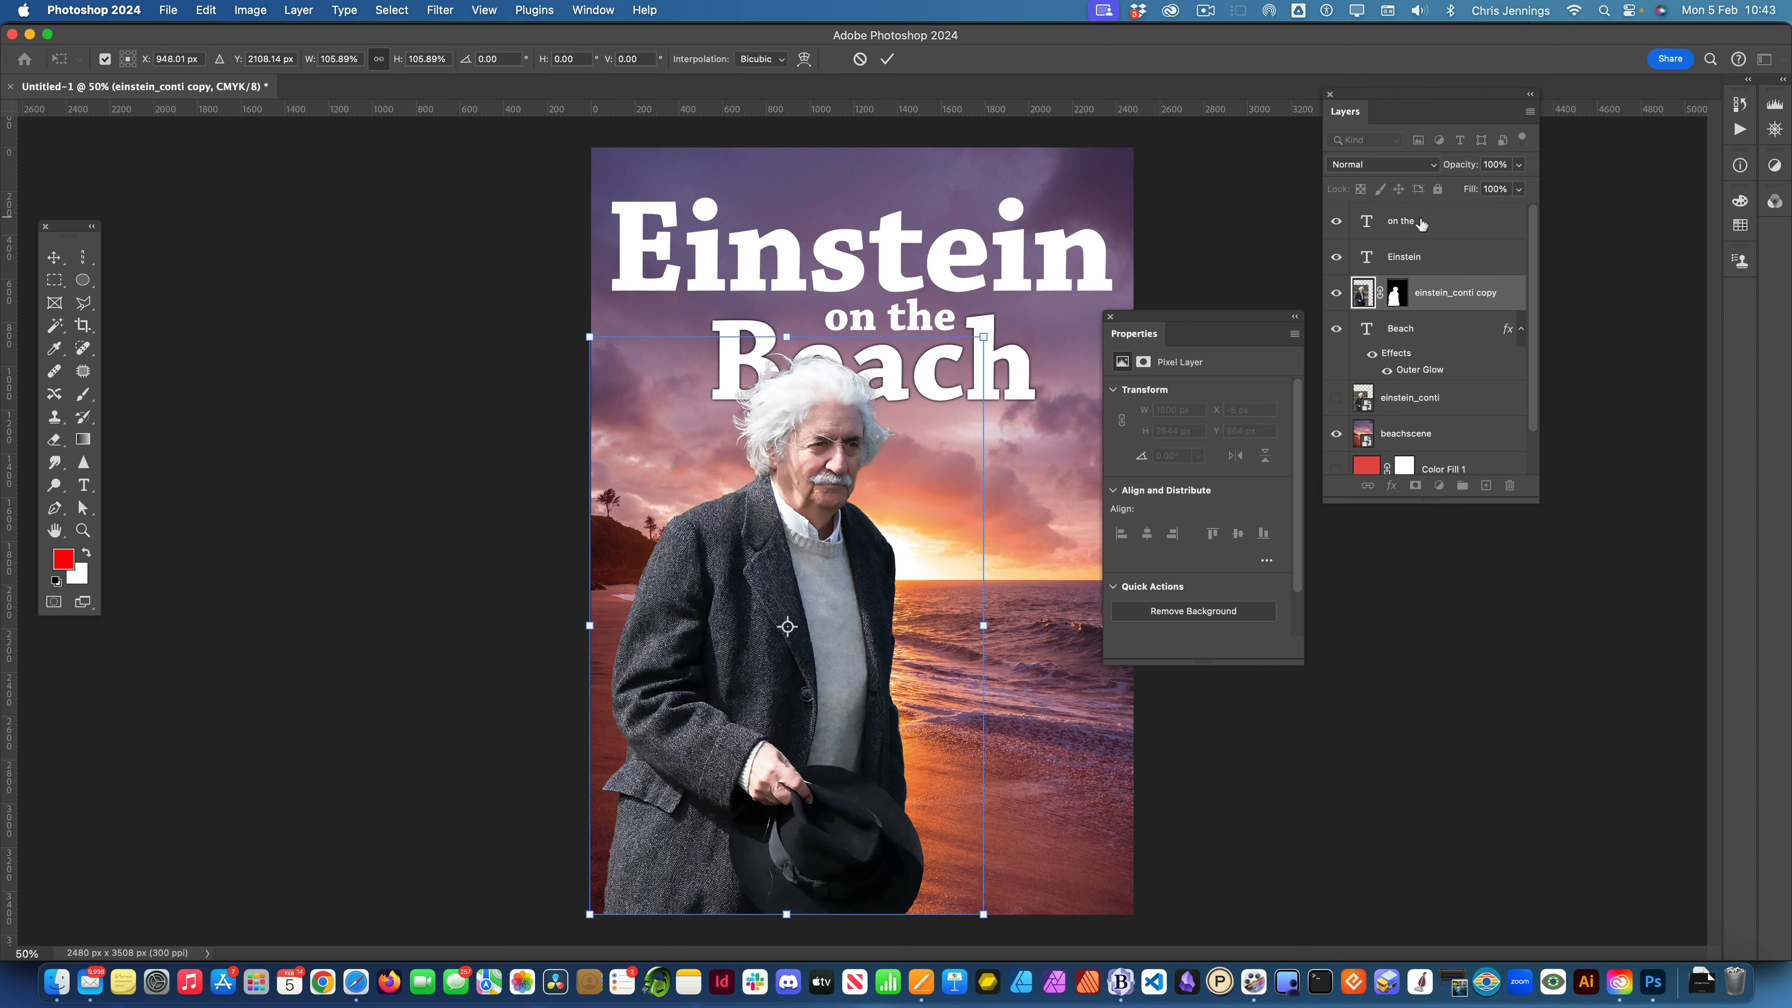
{"action": "left_click", "coordinate": [1426, 260], "text": "shift"}
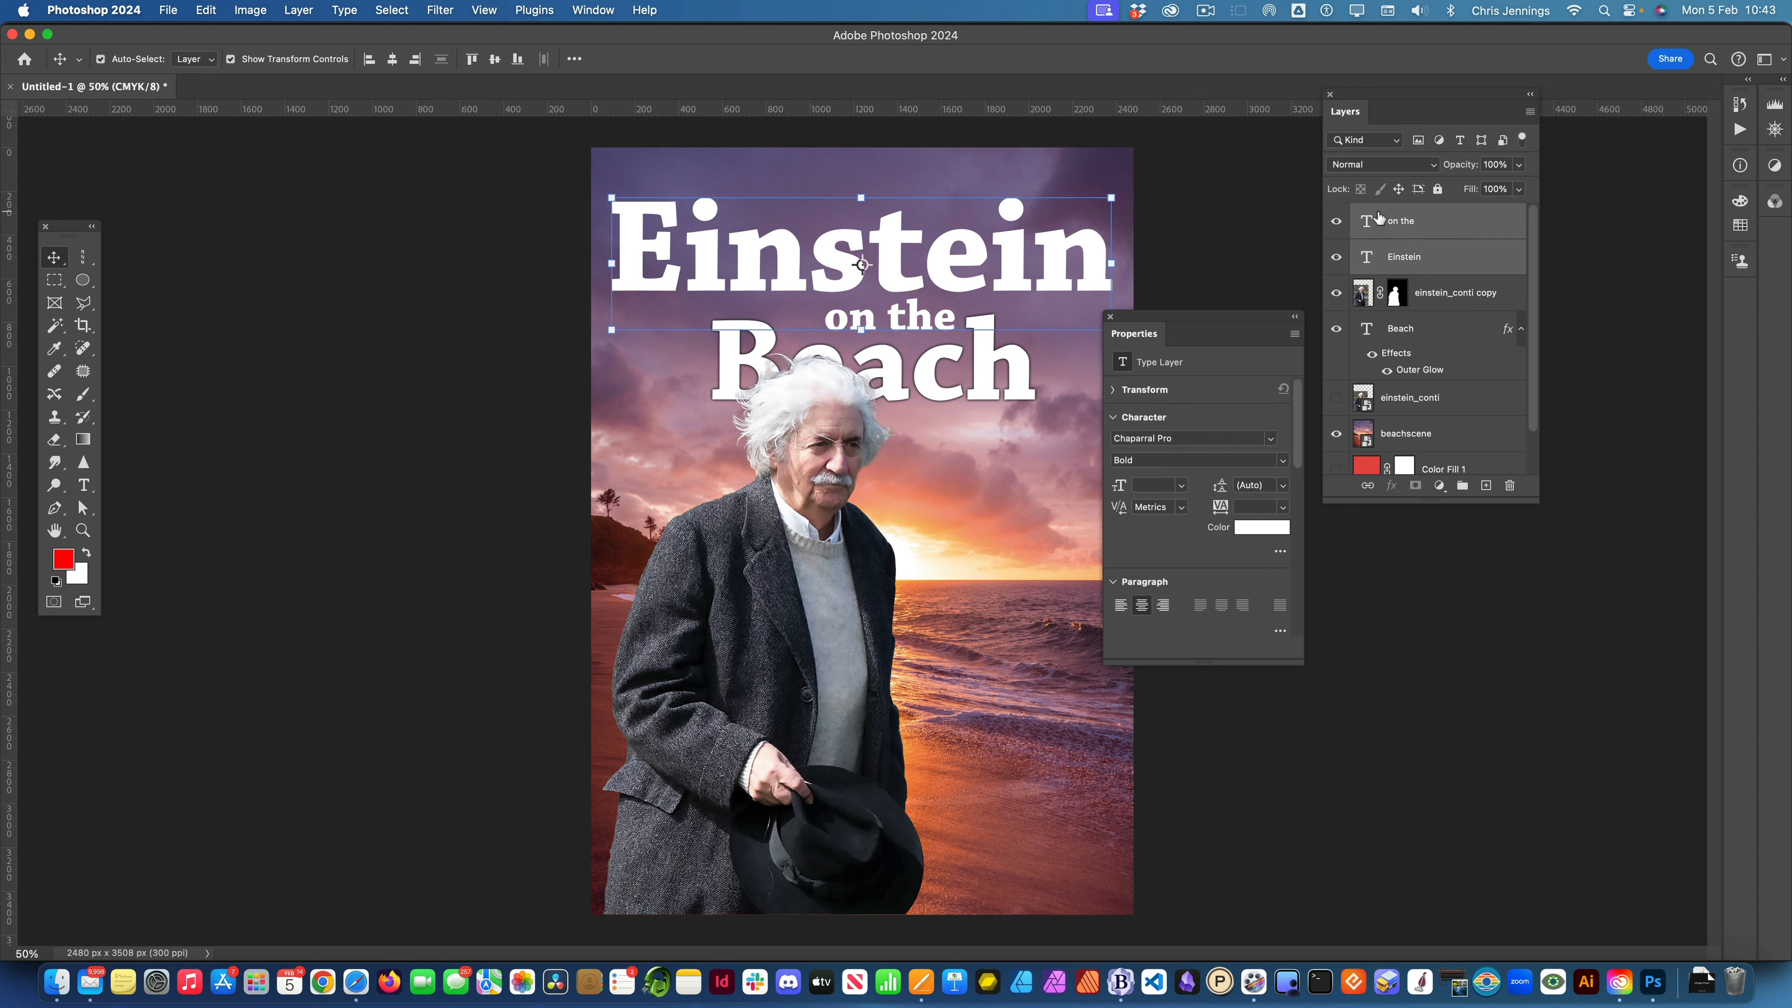
{"action": "left_click", "coordinate": [1455, 333], "text": "super"}
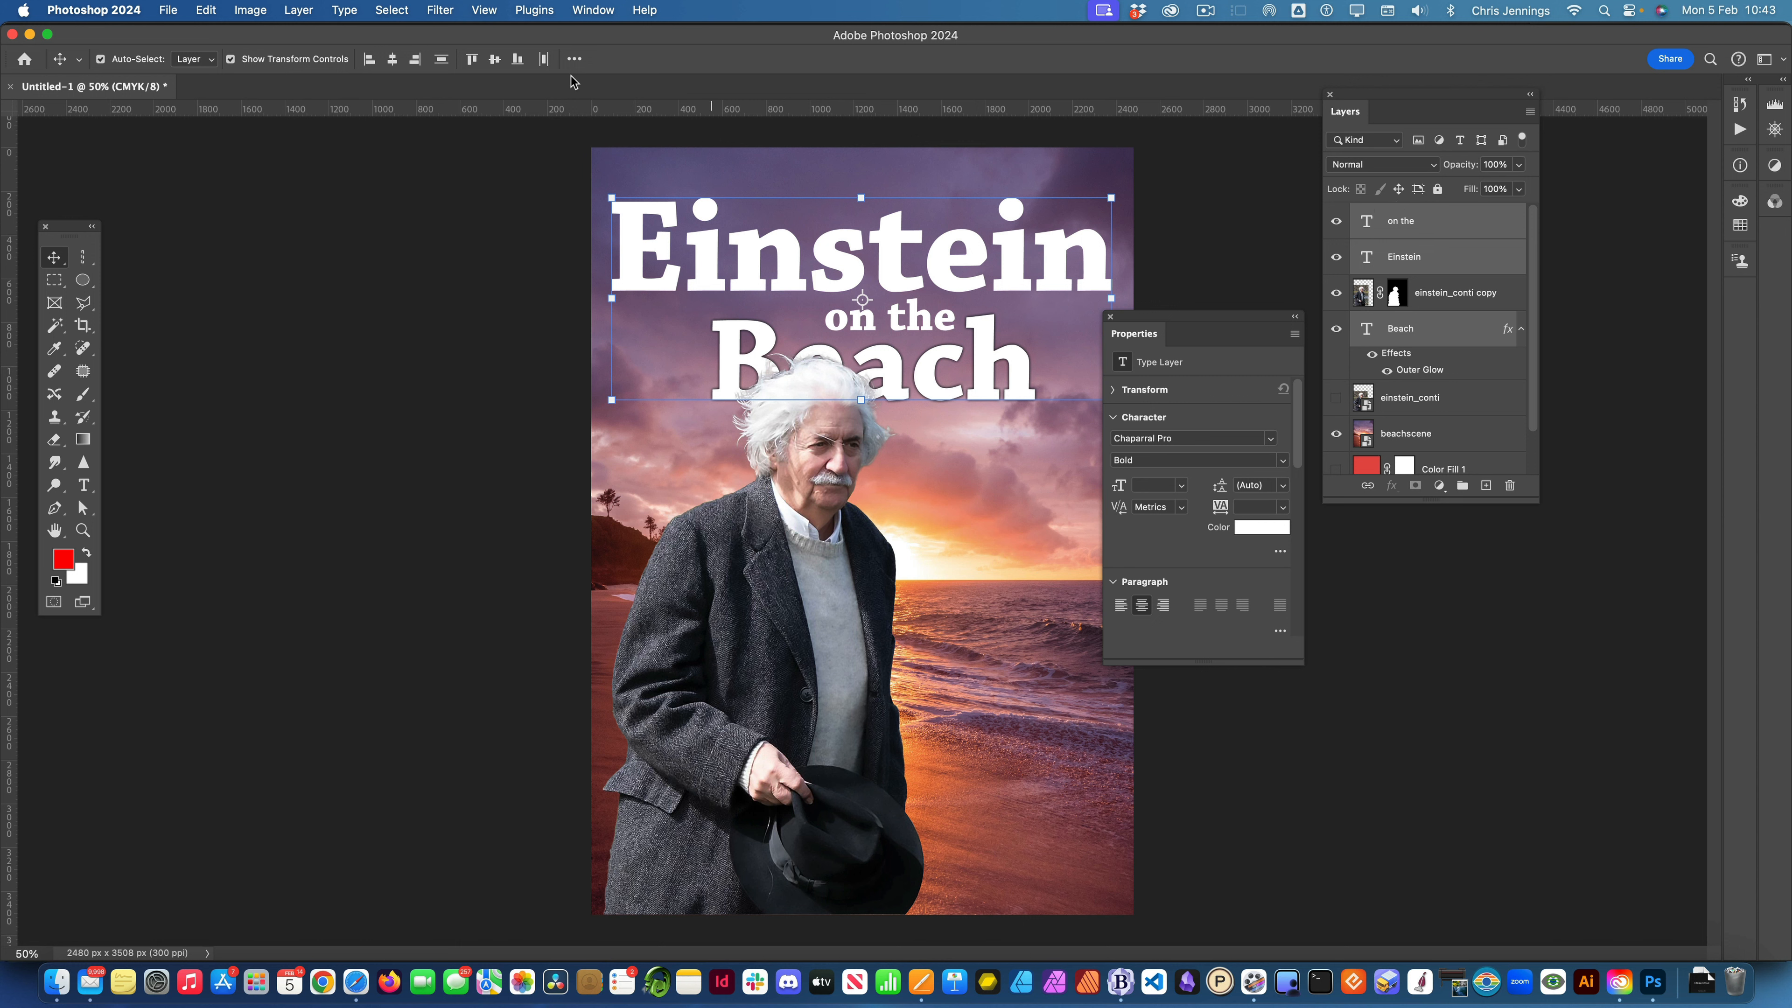
{"action": "left_click", "coordinate": [388, 14]}
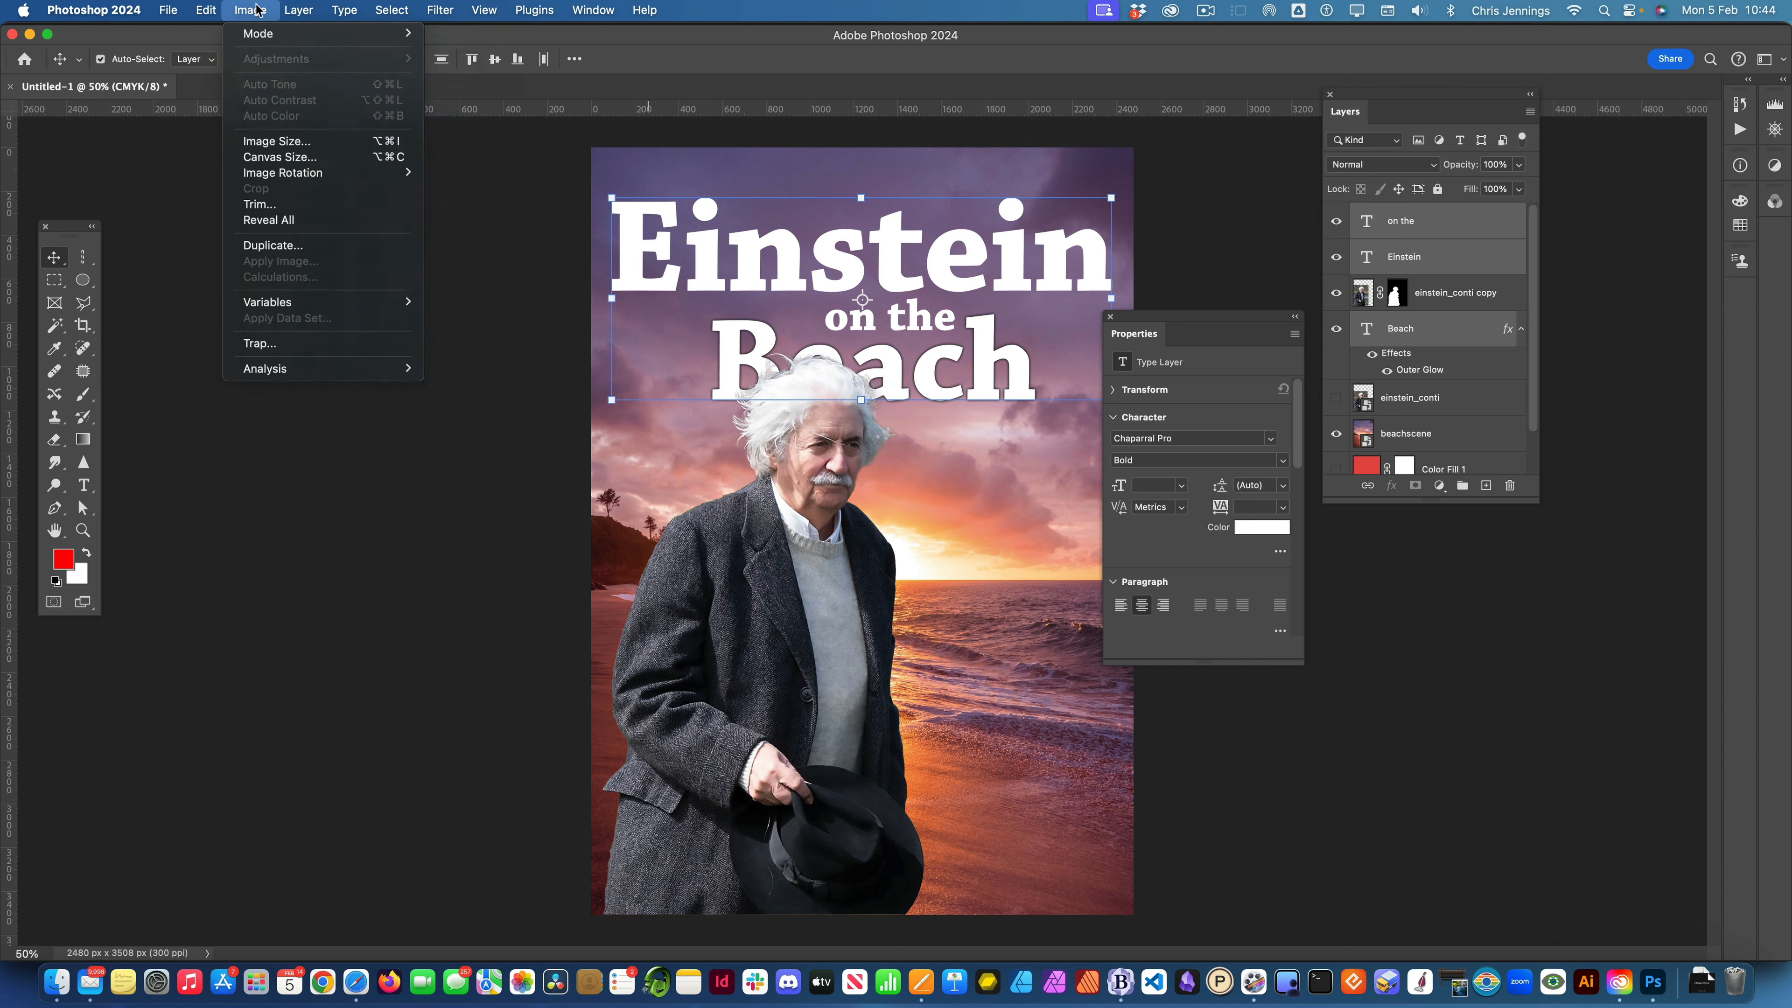
{"action": "mouse_move", "coordinate": [304, 11]}
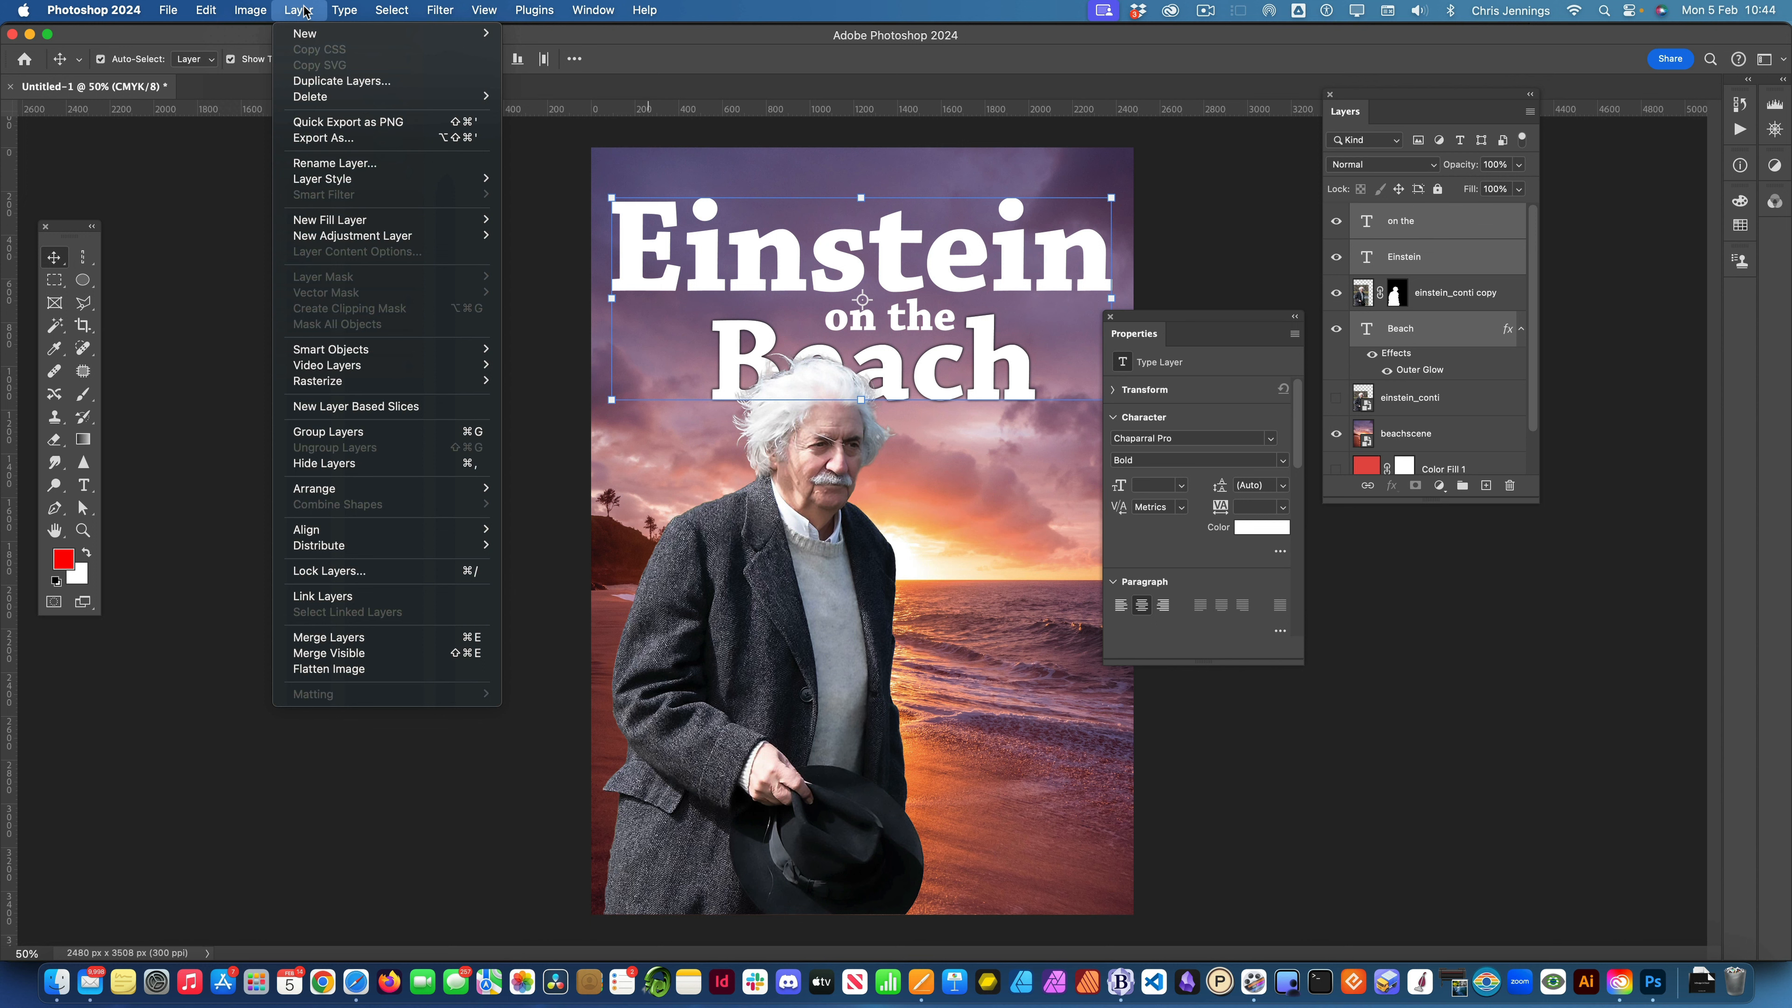
{"action": "left_click", "coordinate": [337, 436]}
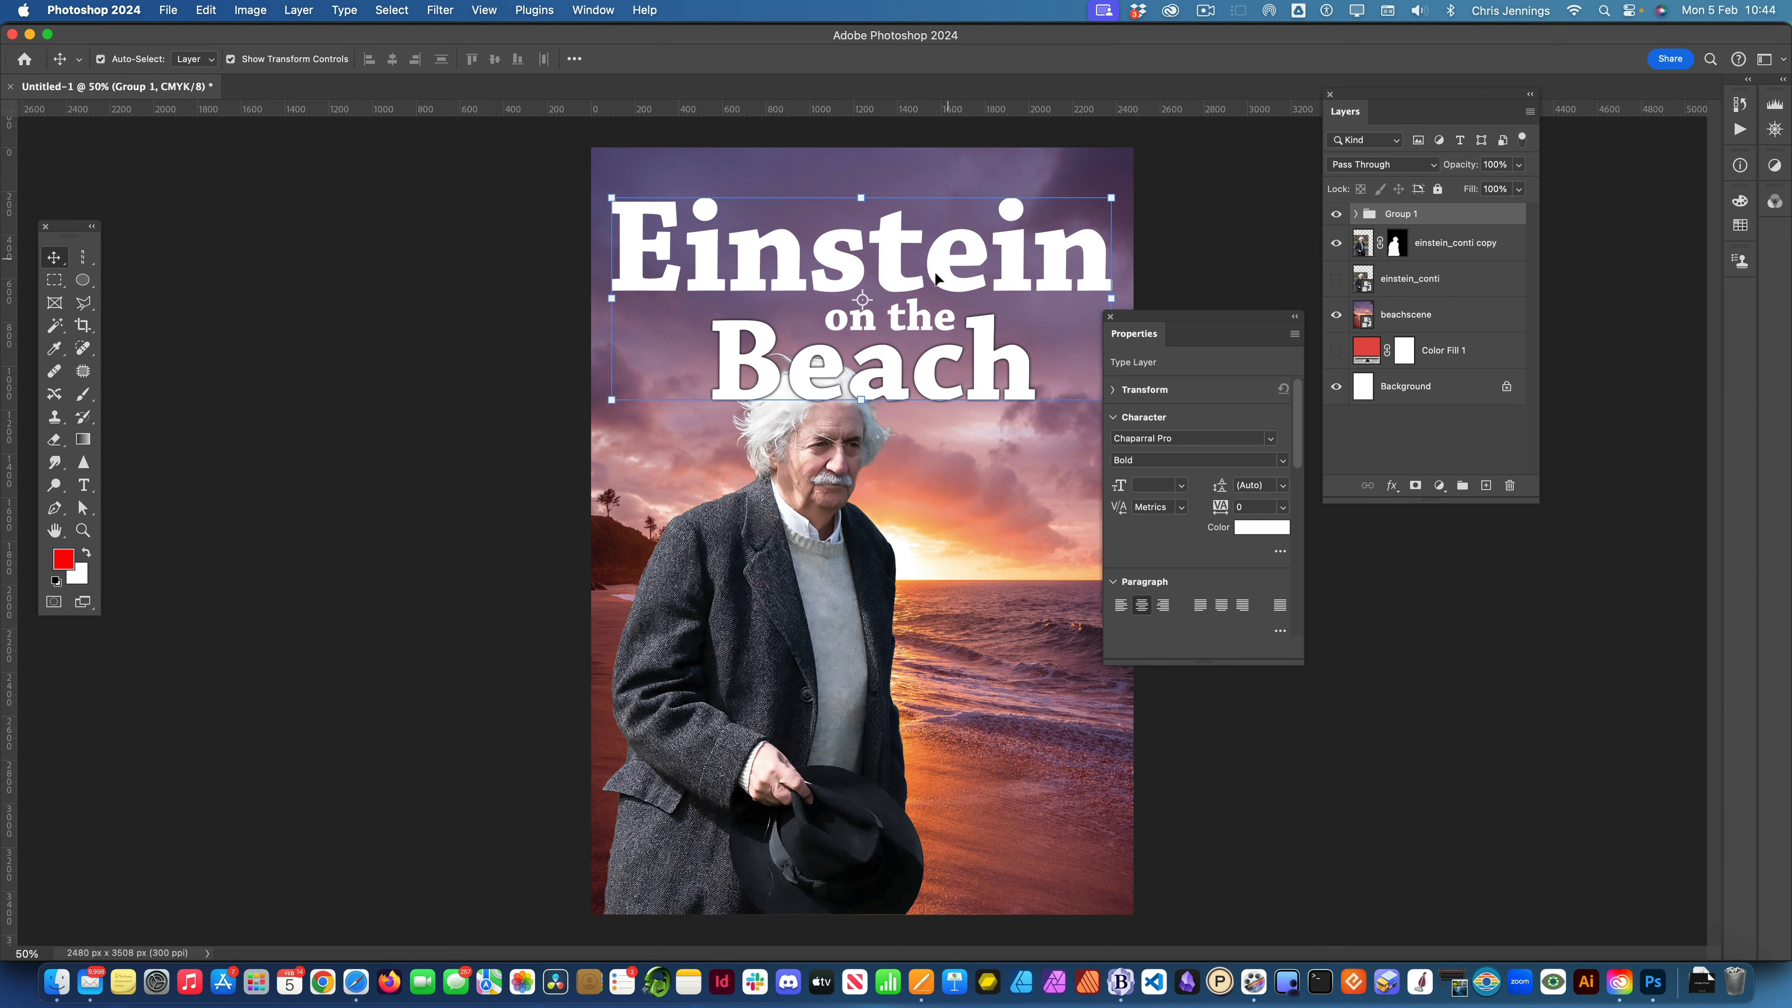
- Nudge "Einstein" slightly up in two small moves and shift "Beach" slightly up and to the left
{"action": "left_click_drag", "start_coordinate": [910, 269], "coordinate": [908, 261]}
{"action": "left_click", "coordinate": [1615, 364]}
{"action": "left_click", "coordinate": [1403, 215]}
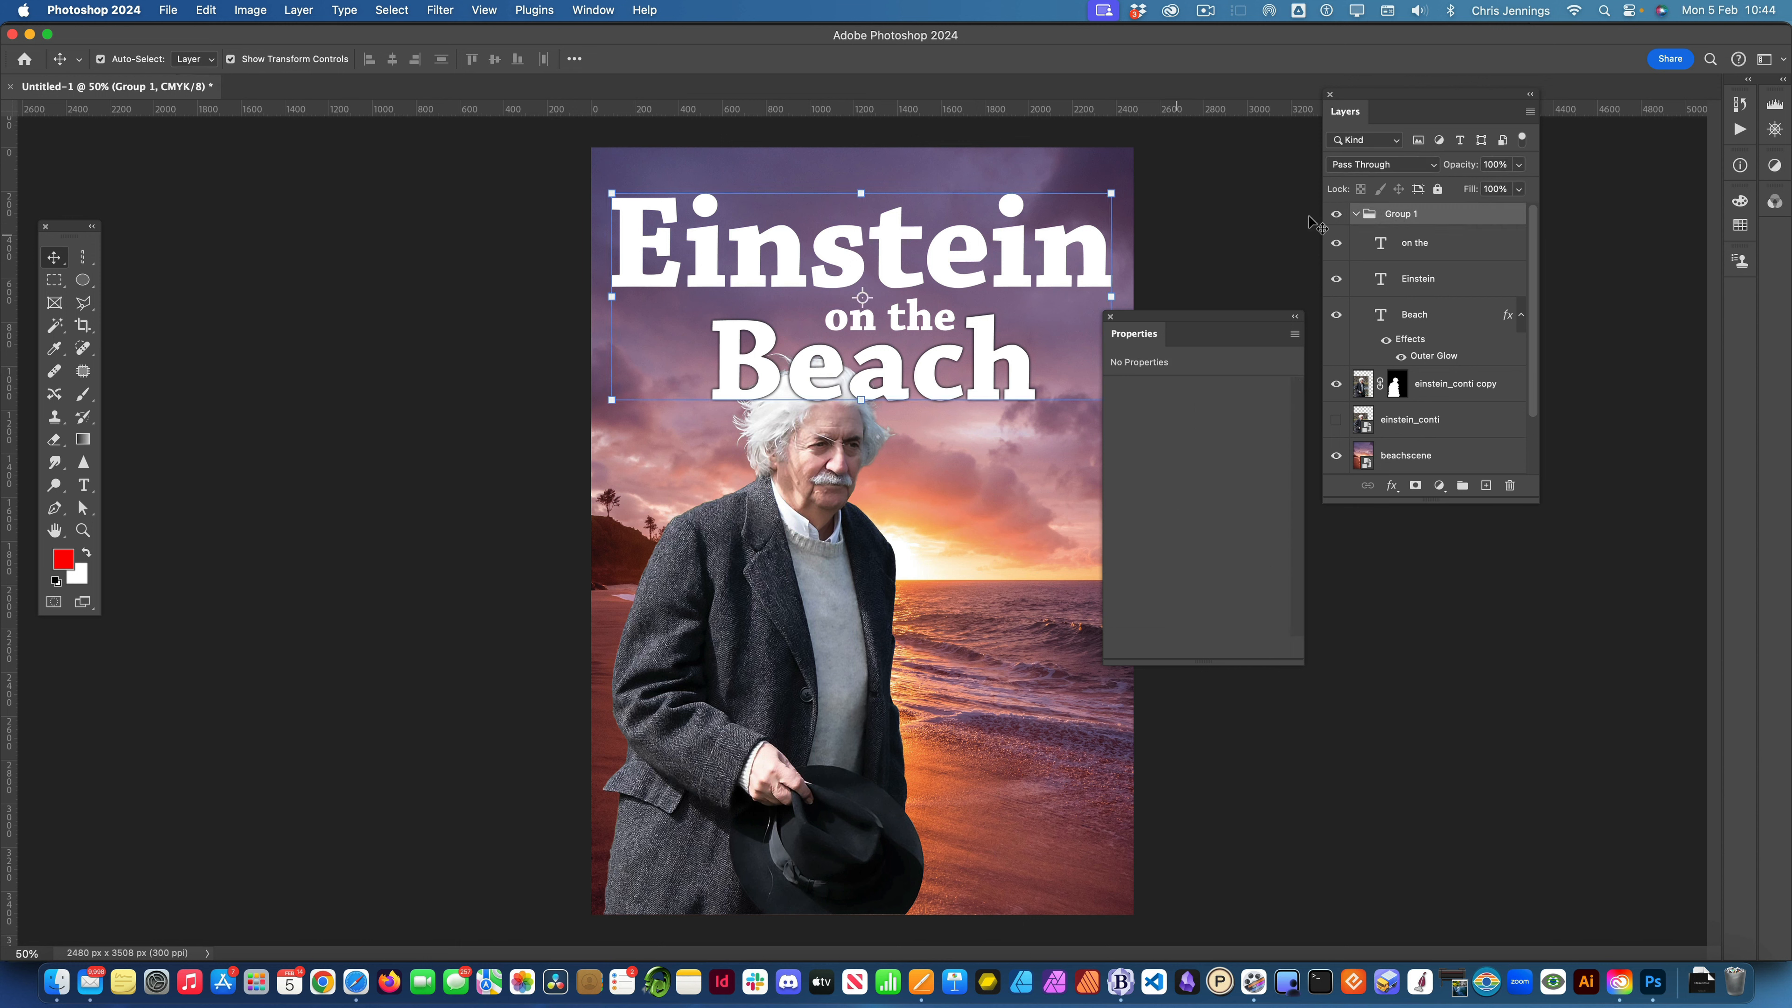
{"action": "left_click_drag", "start_coordinate": [987, 252], "coordinate": [989, 253]}
{"action": "left_click", "coordinate": [1602, 292]}
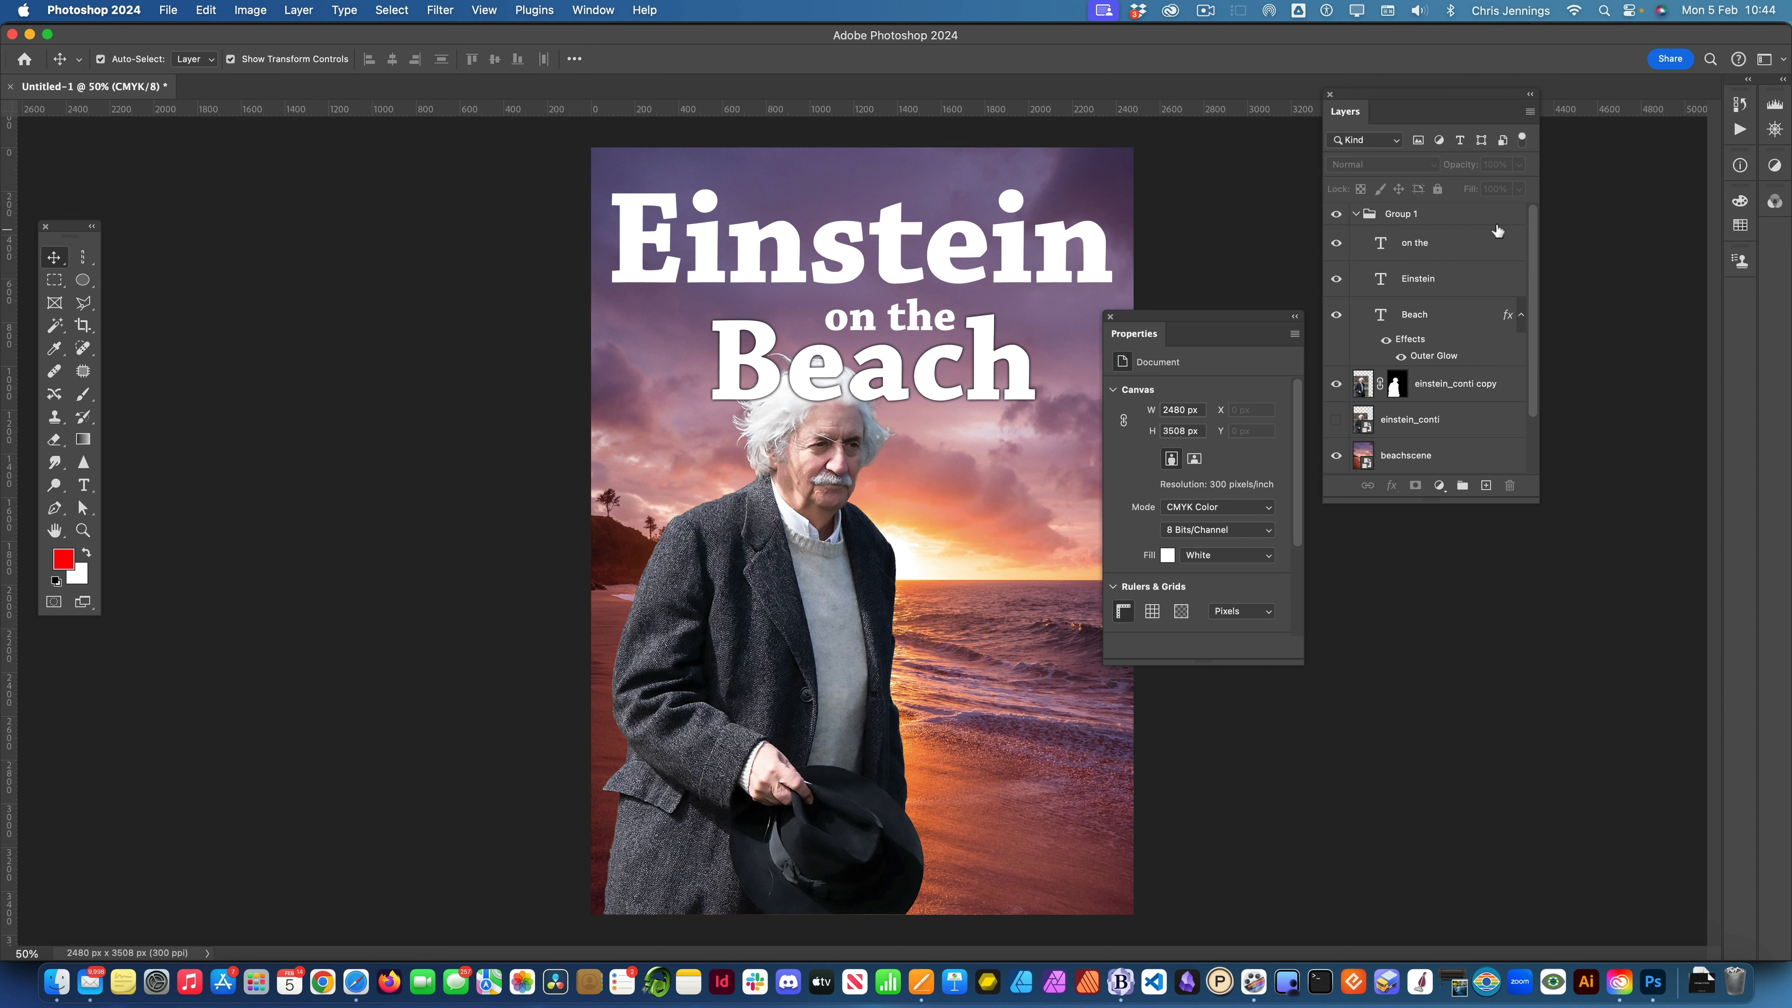
{"action": "left_click", "coordinate": [1455, 214]}
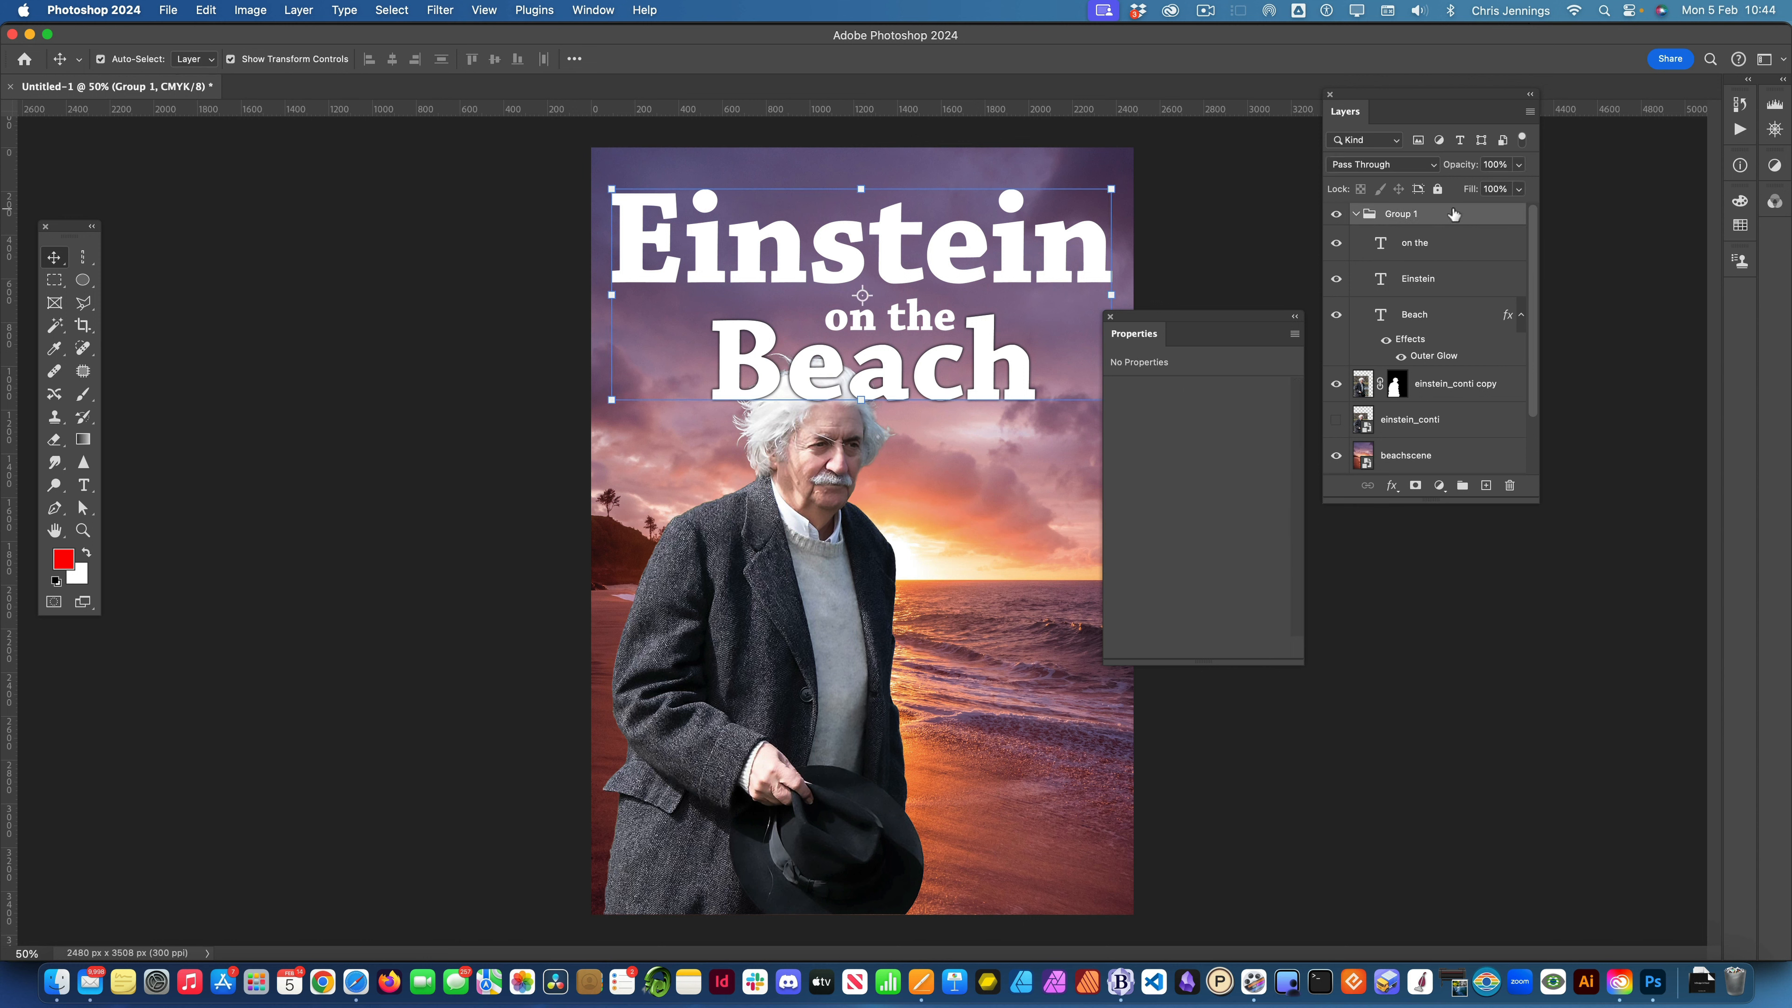
{"action": "left_click_drag", "start_coordinate": [962, 385], "coordinate": [961, 384]}
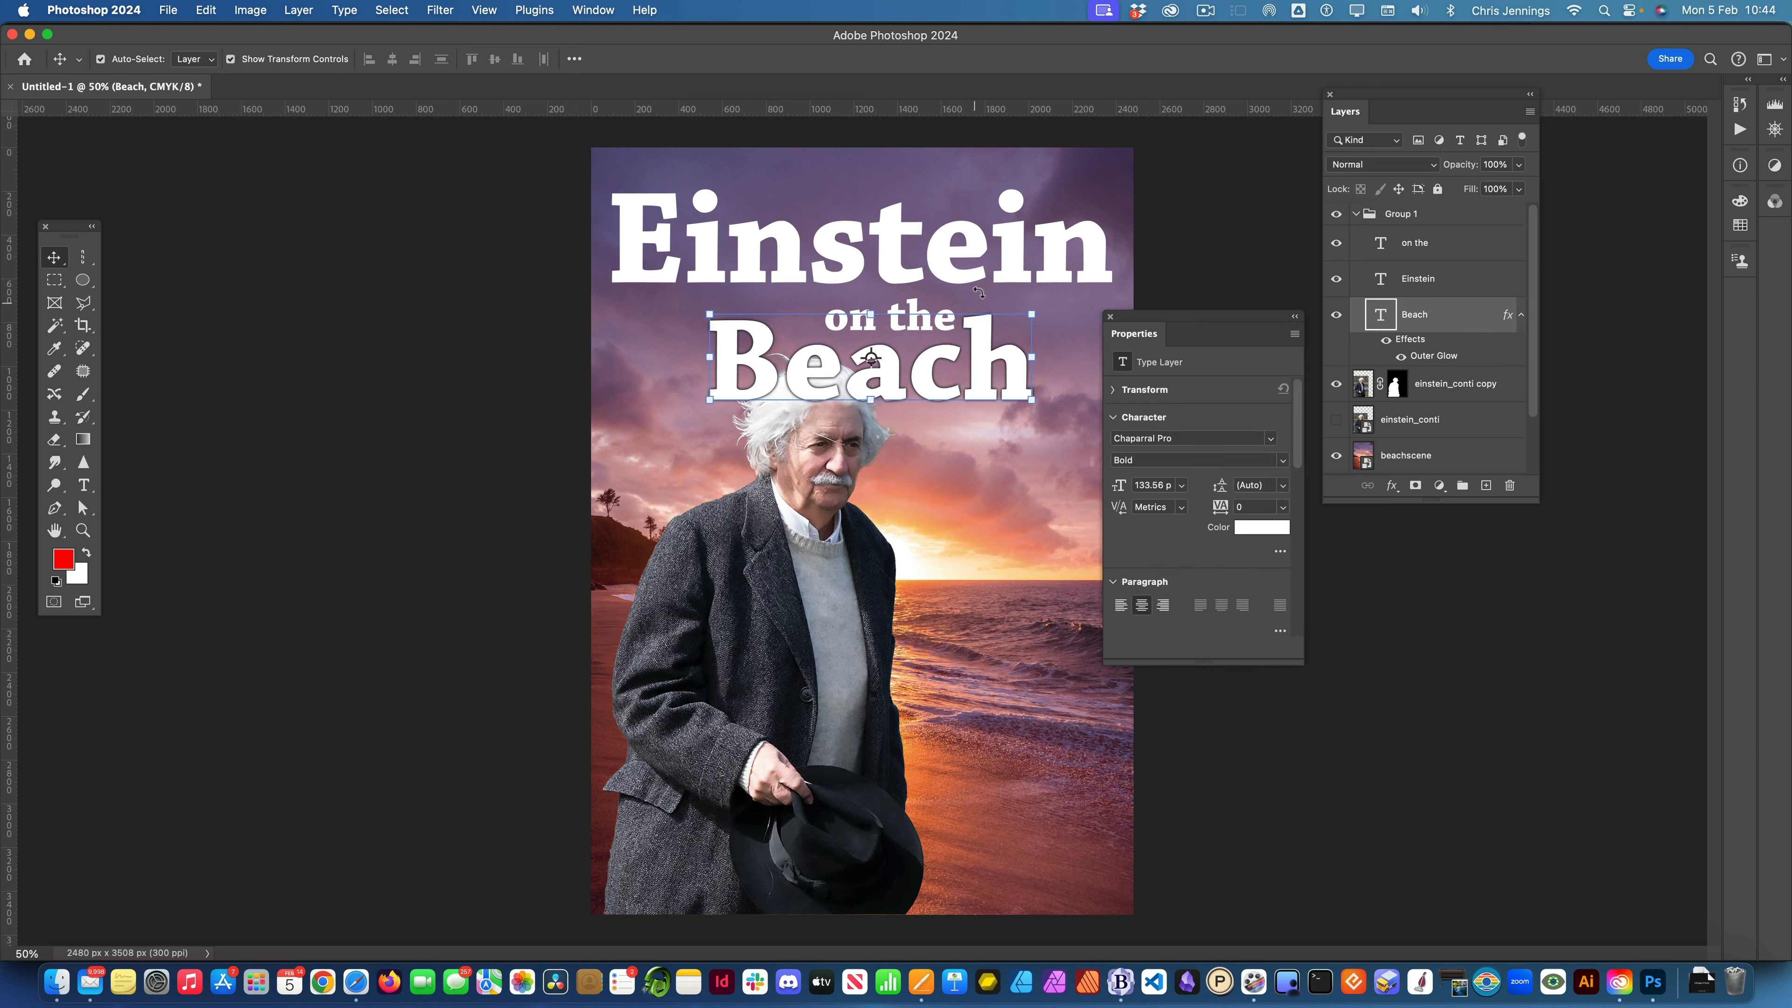
- Move the "Einstein", "on the" and "Beach" text layers up together so "Beach" sits just above the man's hair, and deselect them
{"action": "left_click", "coordinate": [871, 306]}
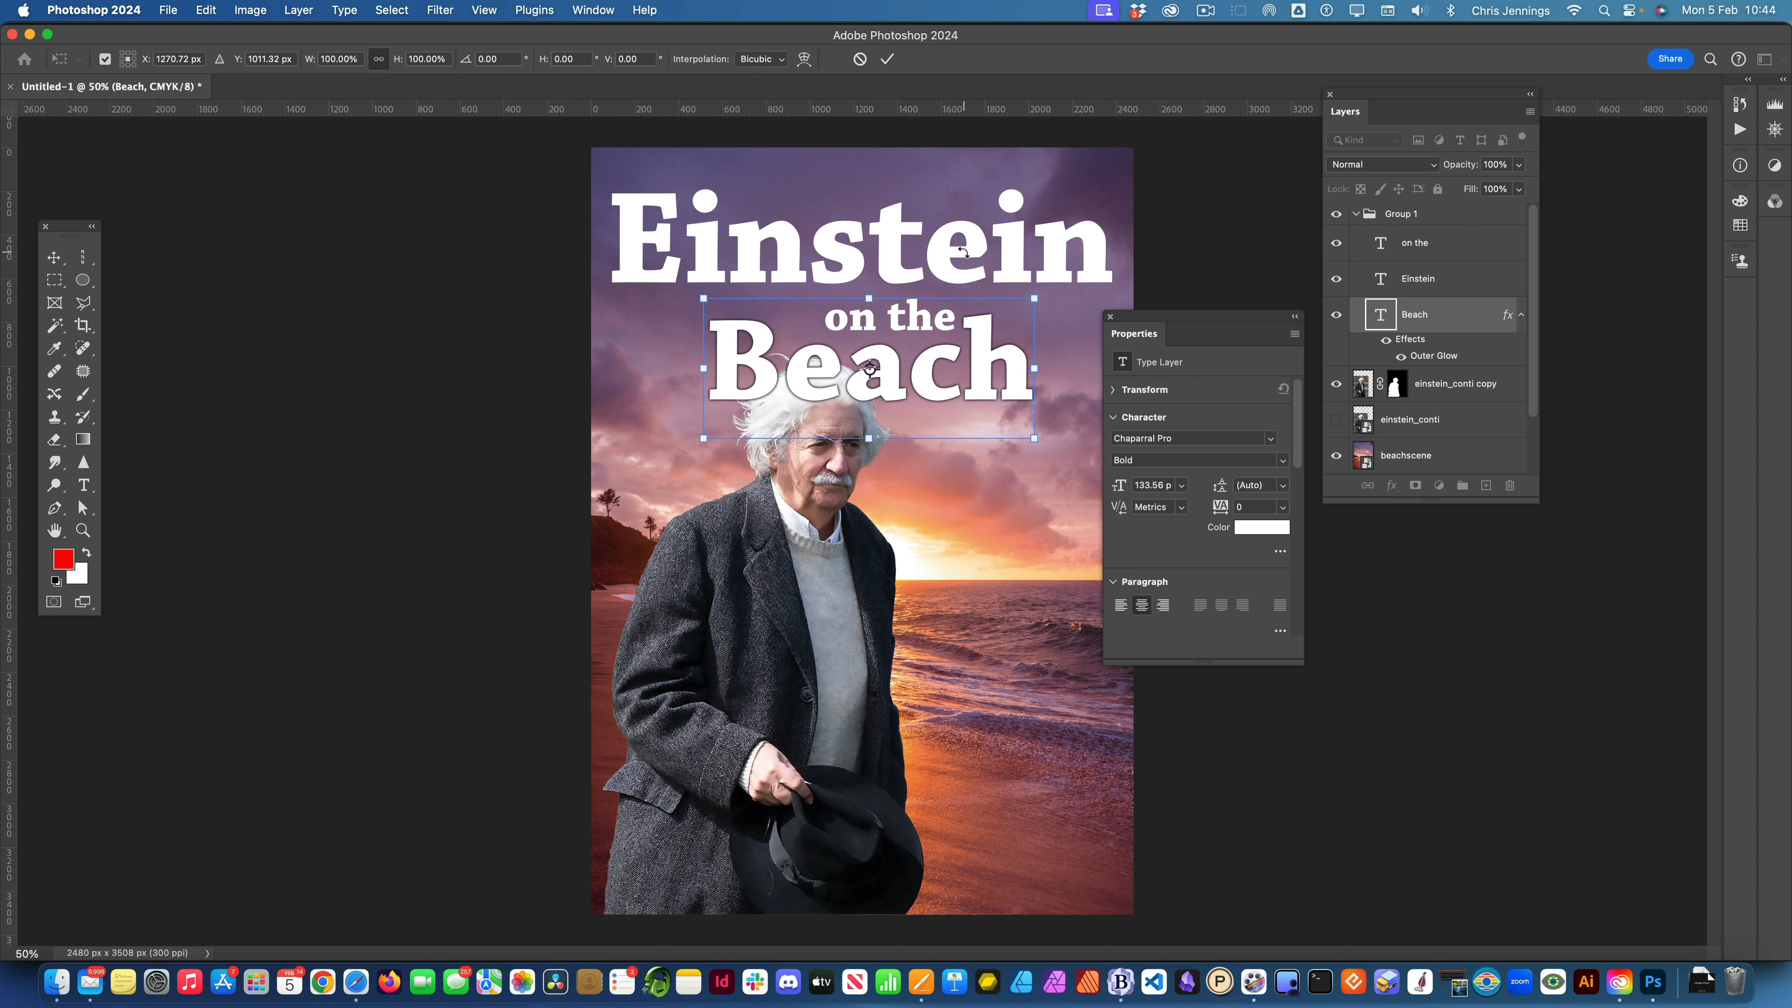
{"action": "key", "text": "Return"}
{"action": "left_click", "coordinate": [1030, 243], "text": "shift"}
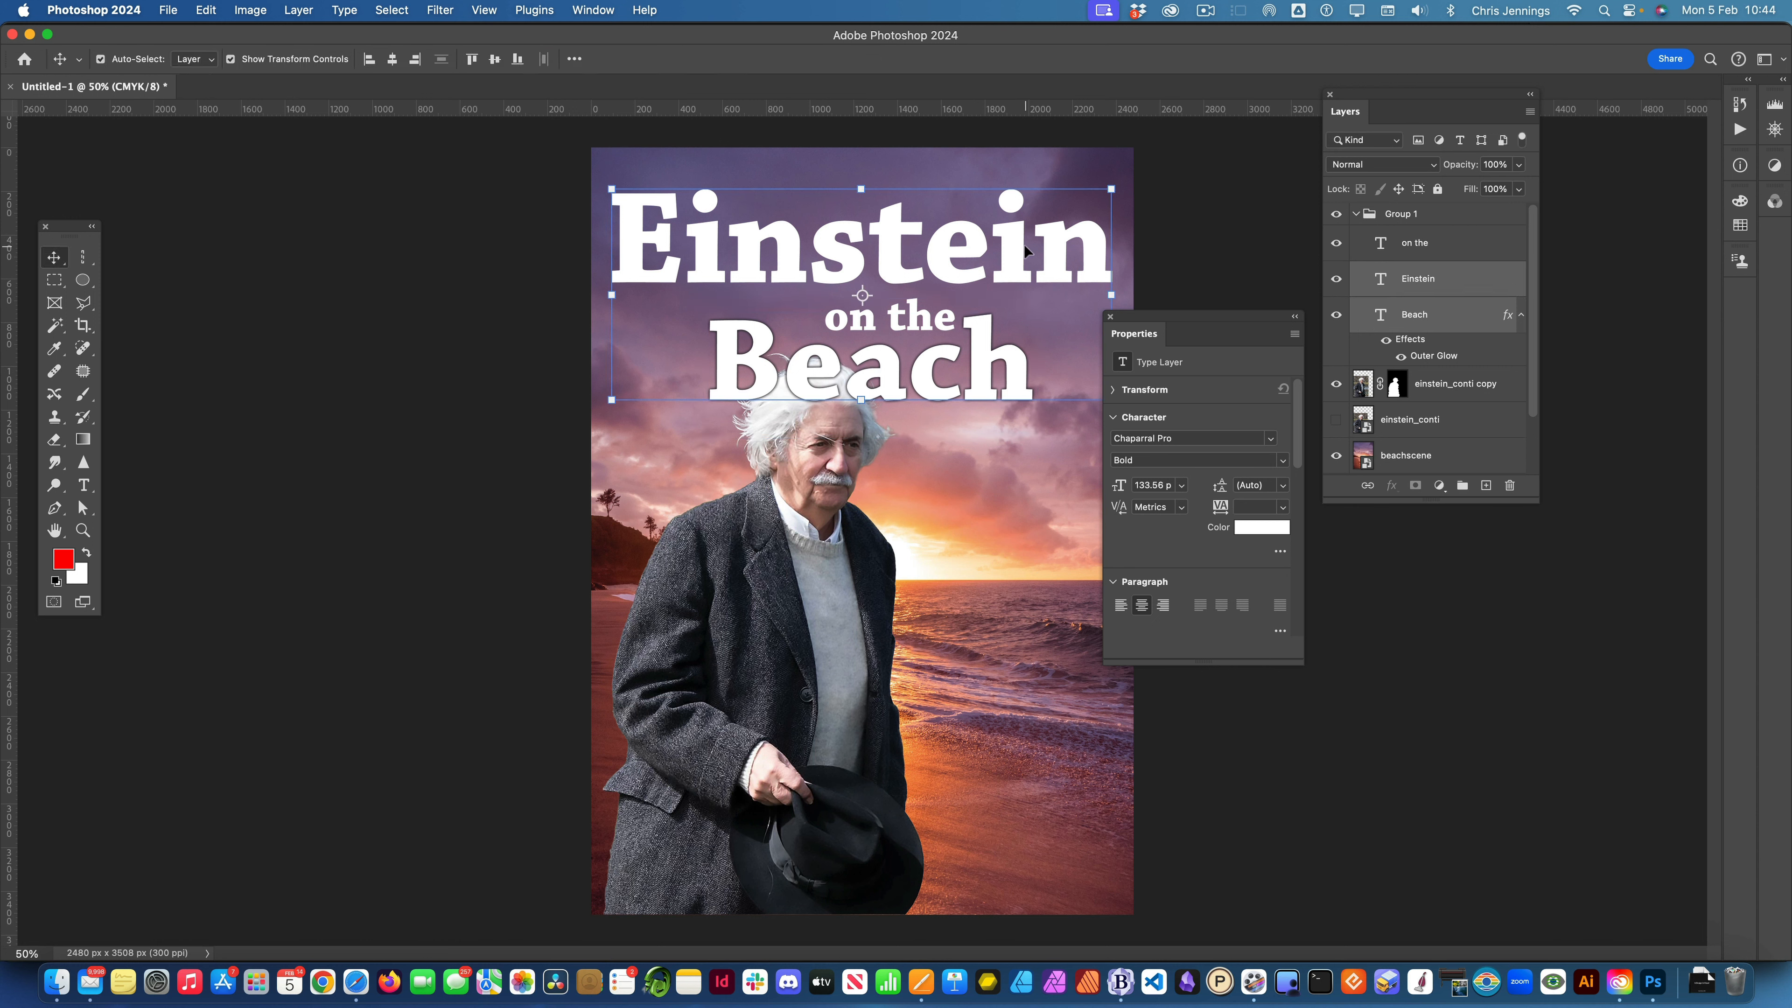
{"action": "left_click", "coordinate": [949, 315], "text": "shift"}
{"action": "left_click_drag", "start_coordinate": [934, 267], "coordinate": [937, 240]}
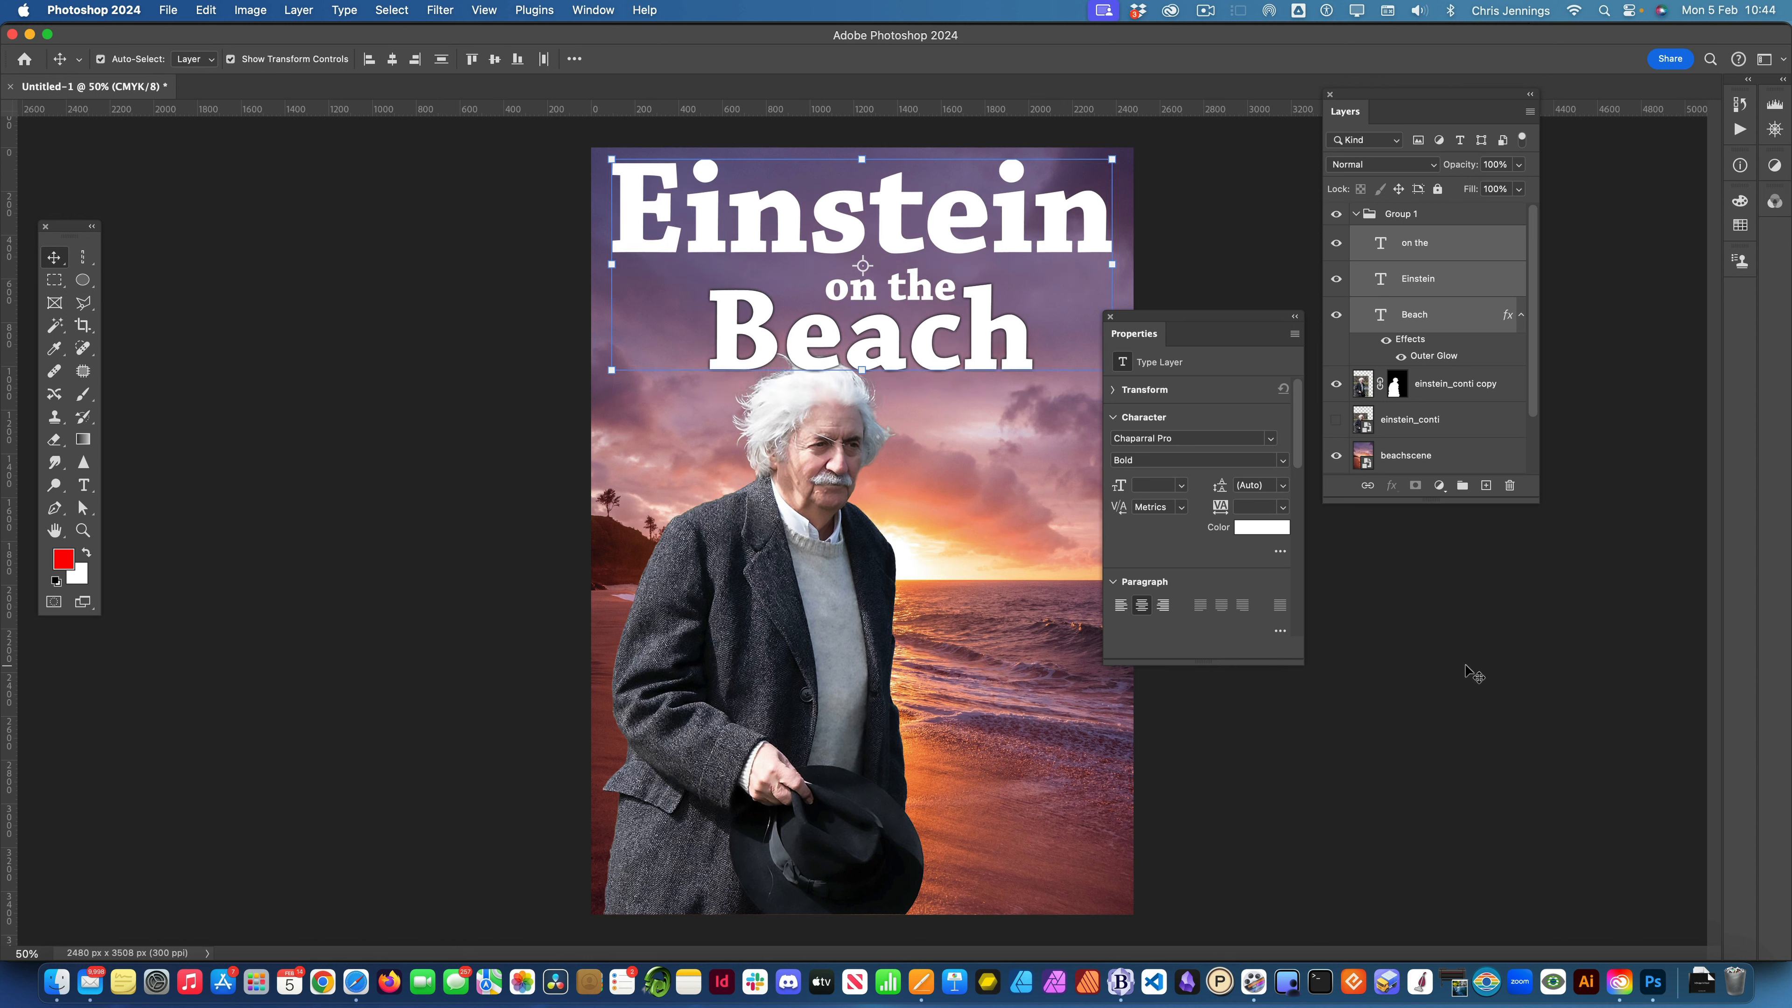
{"action": "left_click", "coordinate": [1341, 650]}
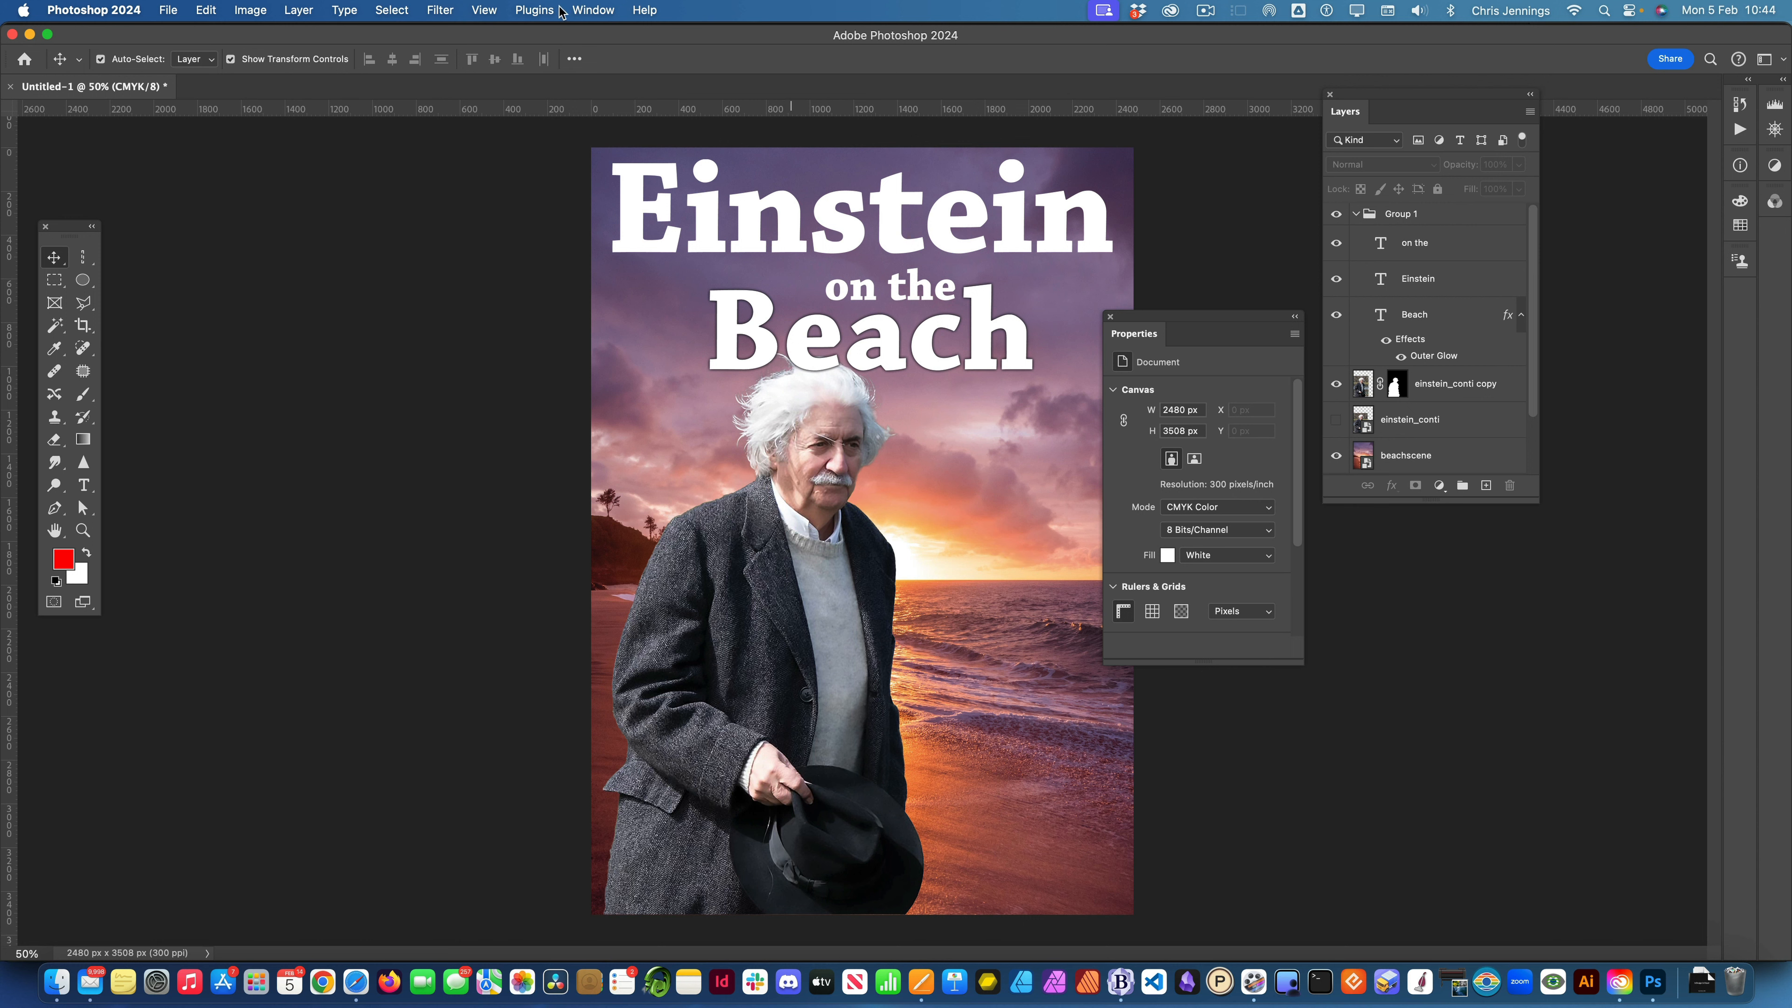
{"action": "left_click", "coordinate": [1205, 11]}
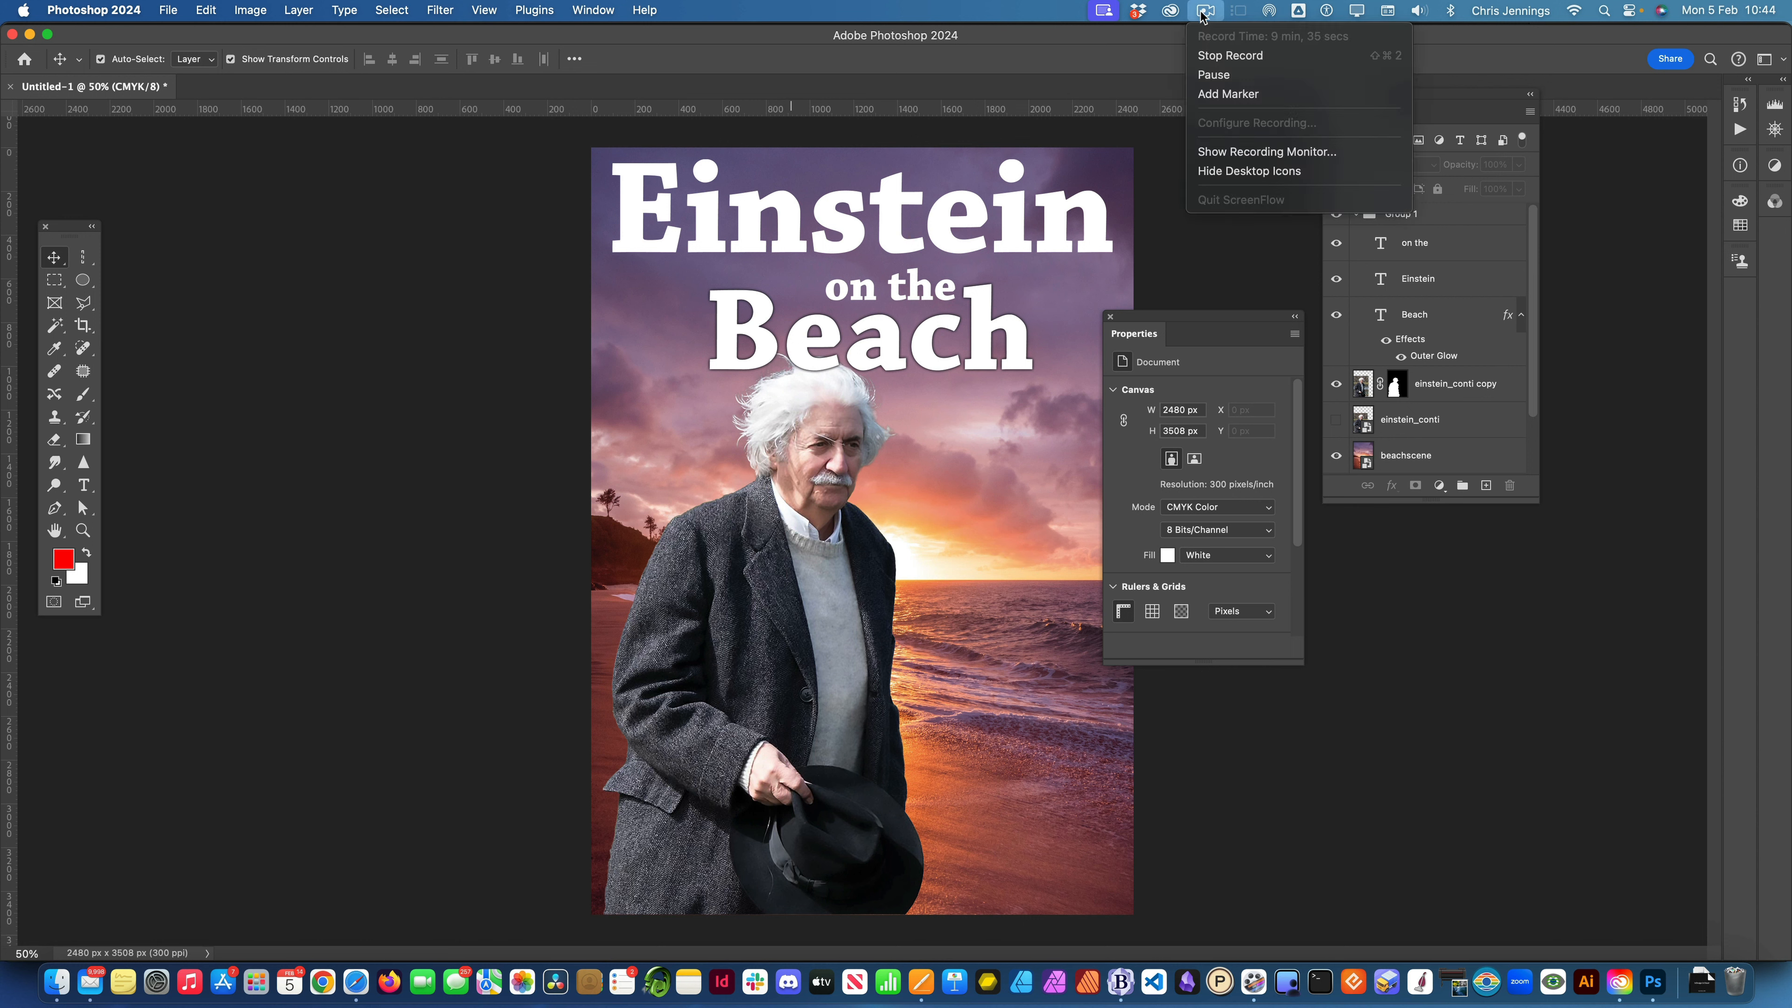
{"action": "left_click", "coordinate": [1221, 54]}
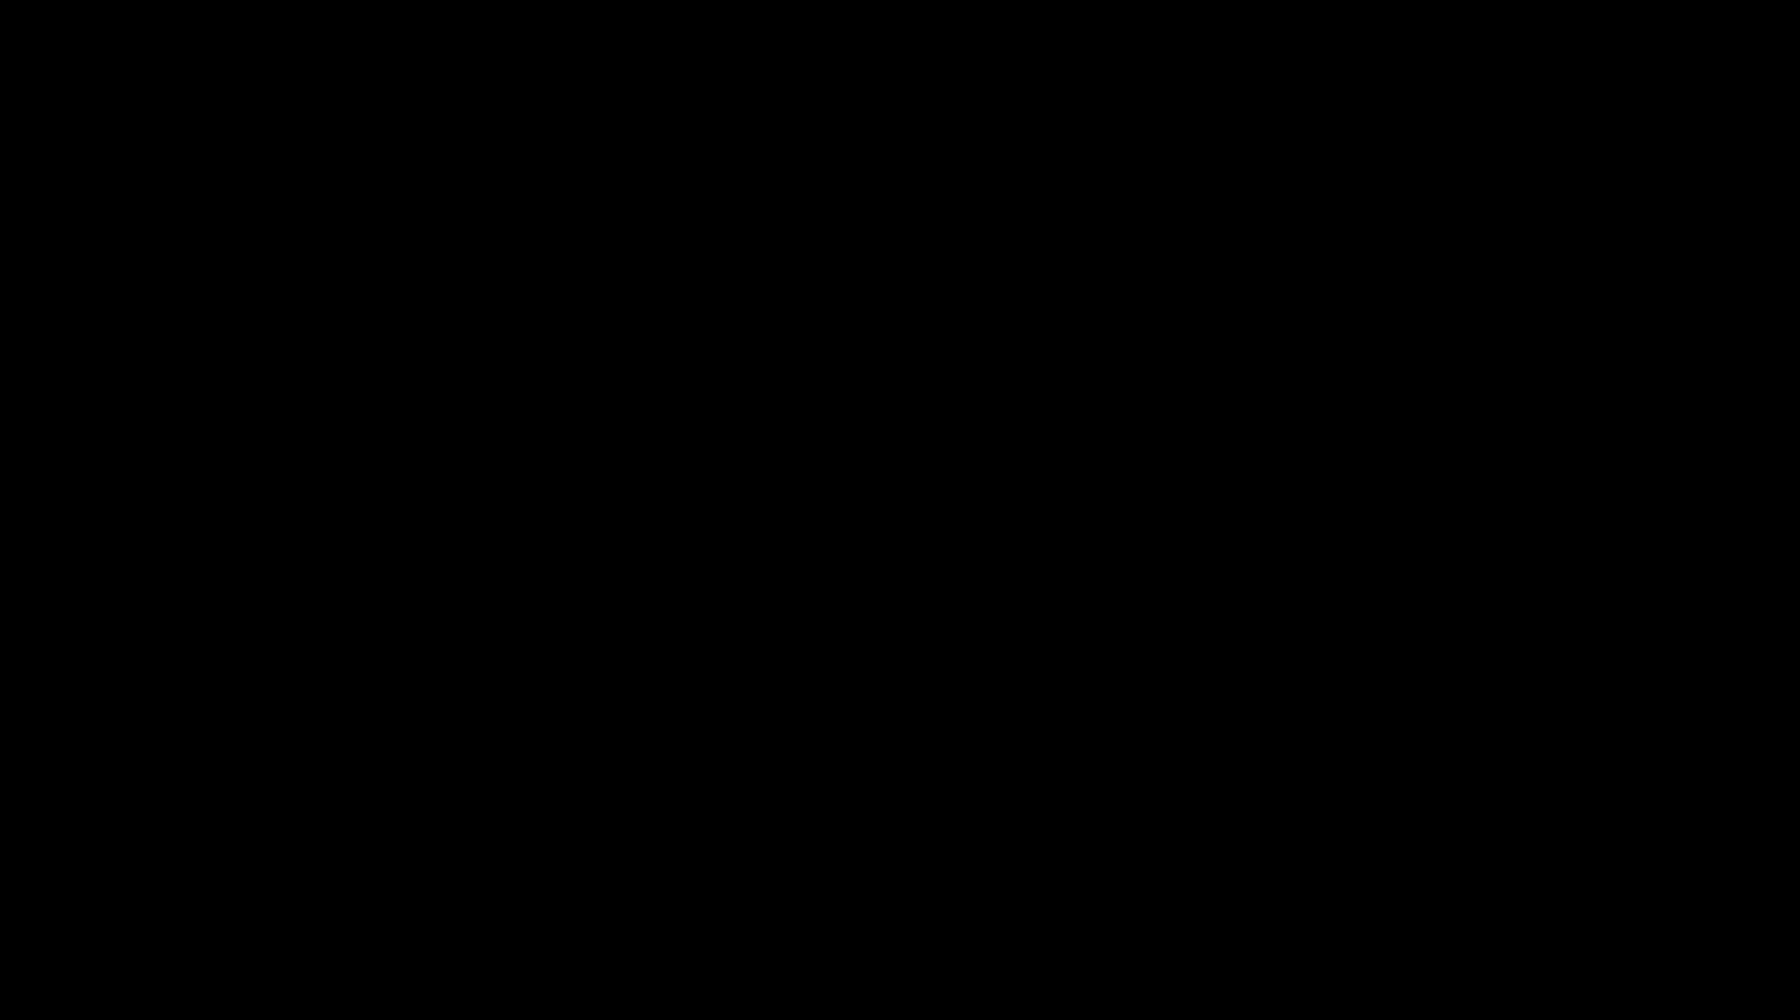